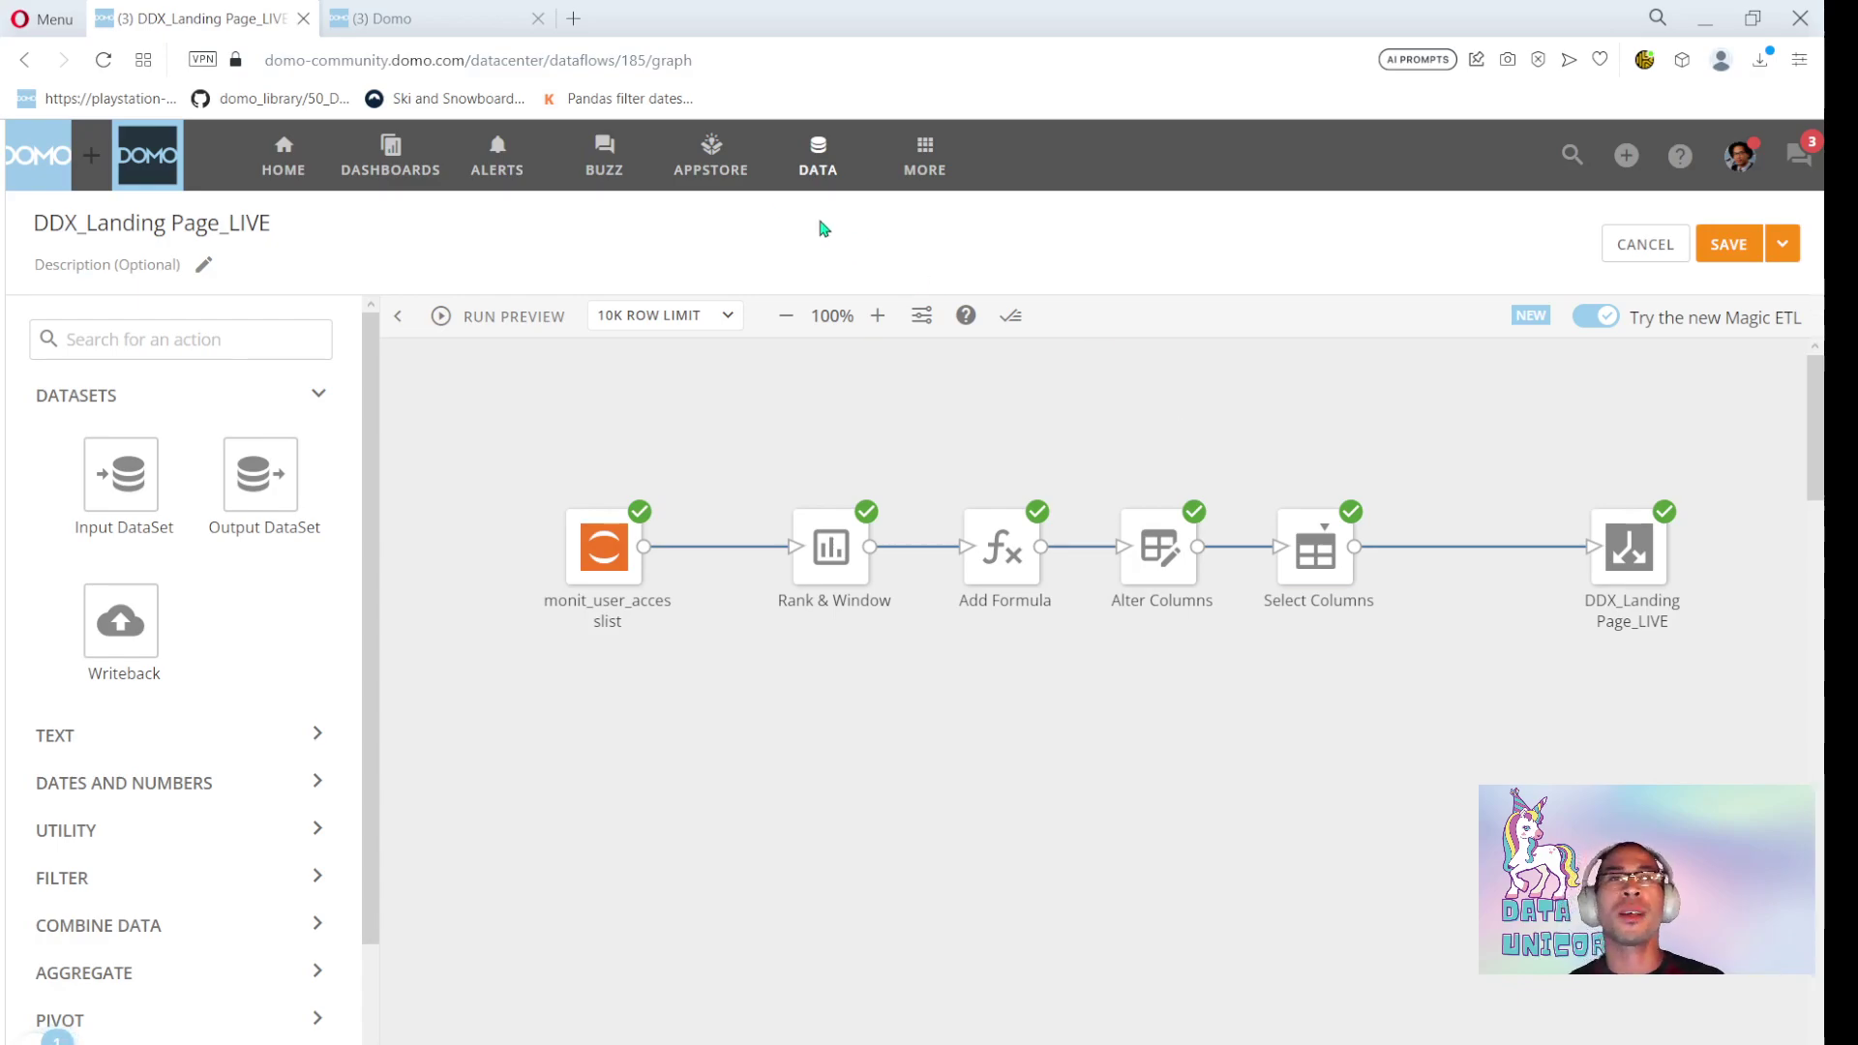
# Switch to the '(3) Domo' tab that shows the Sandbox content repositories
pyautogui.click(402, 20)
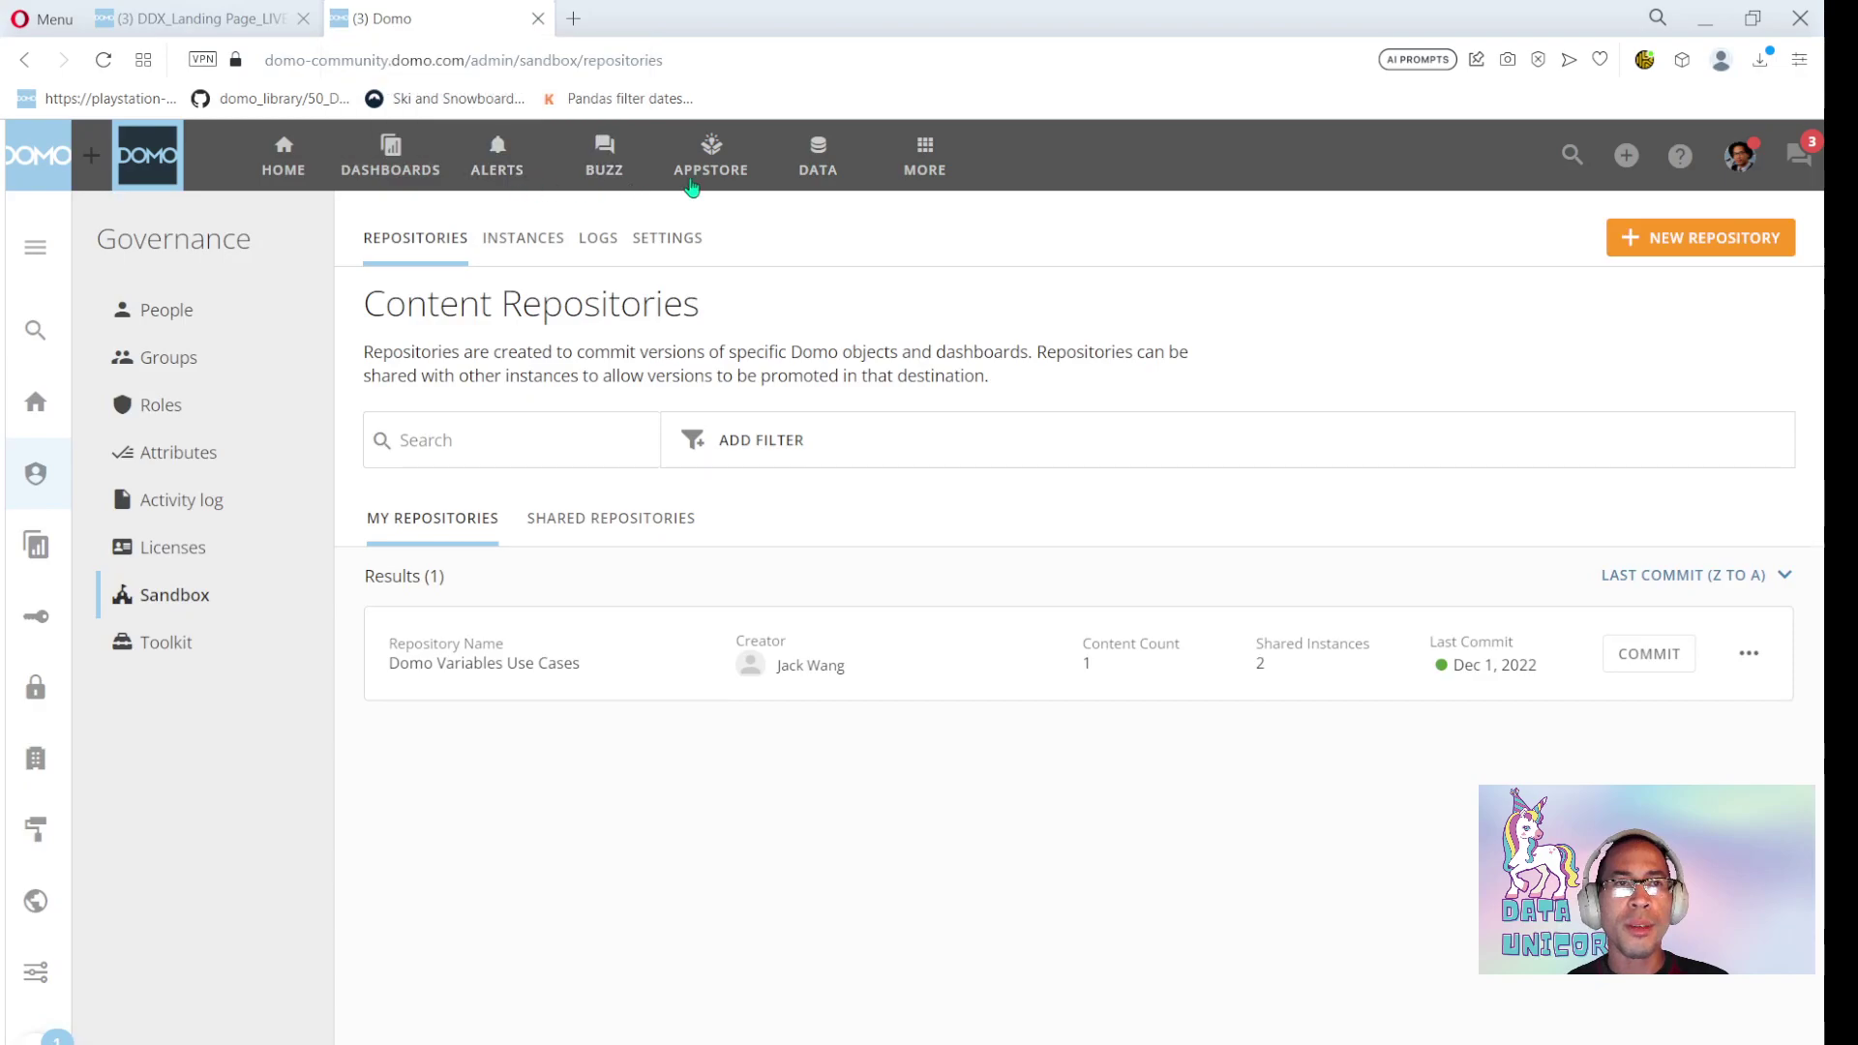
pyautogui.click(924, 157)
pyautogui.click(708, 279)
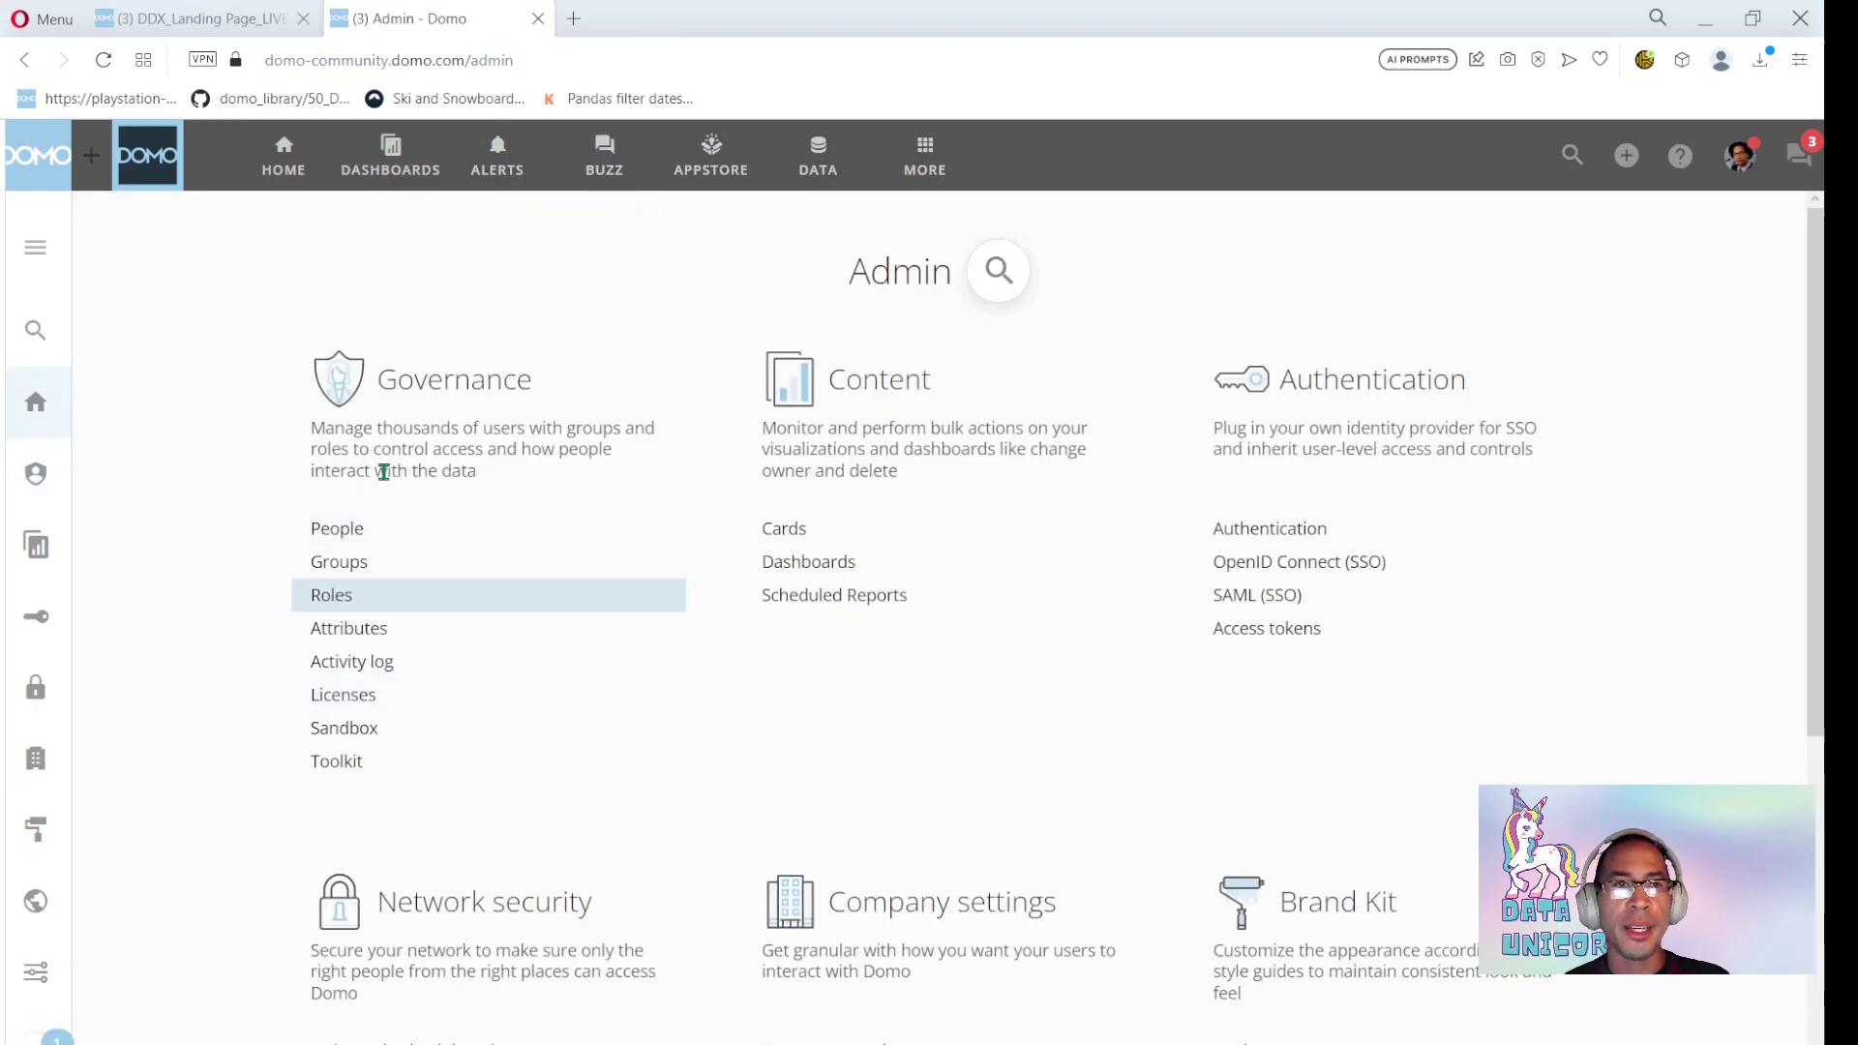
pyautogui.click(395, 721)
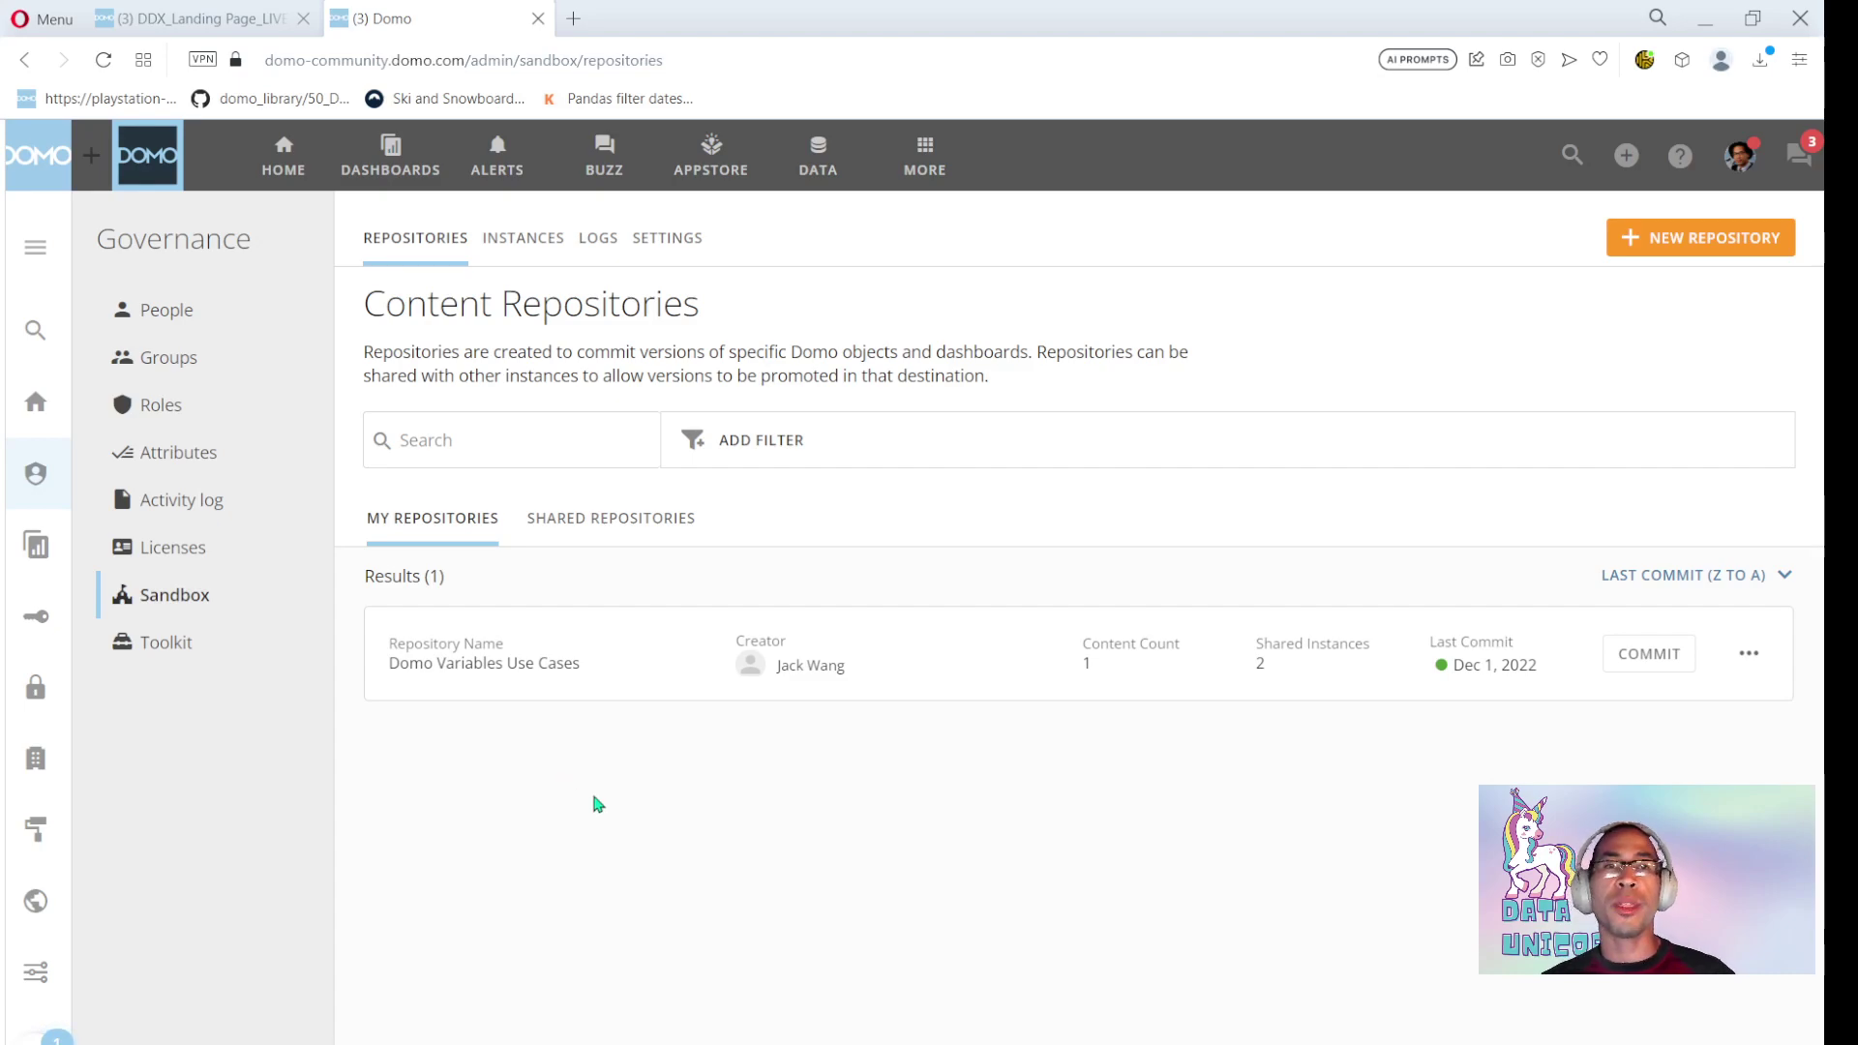
# Start a new linked repository and name it TEST_Sandbox_LINK
pyautogui.click(1671, 235)
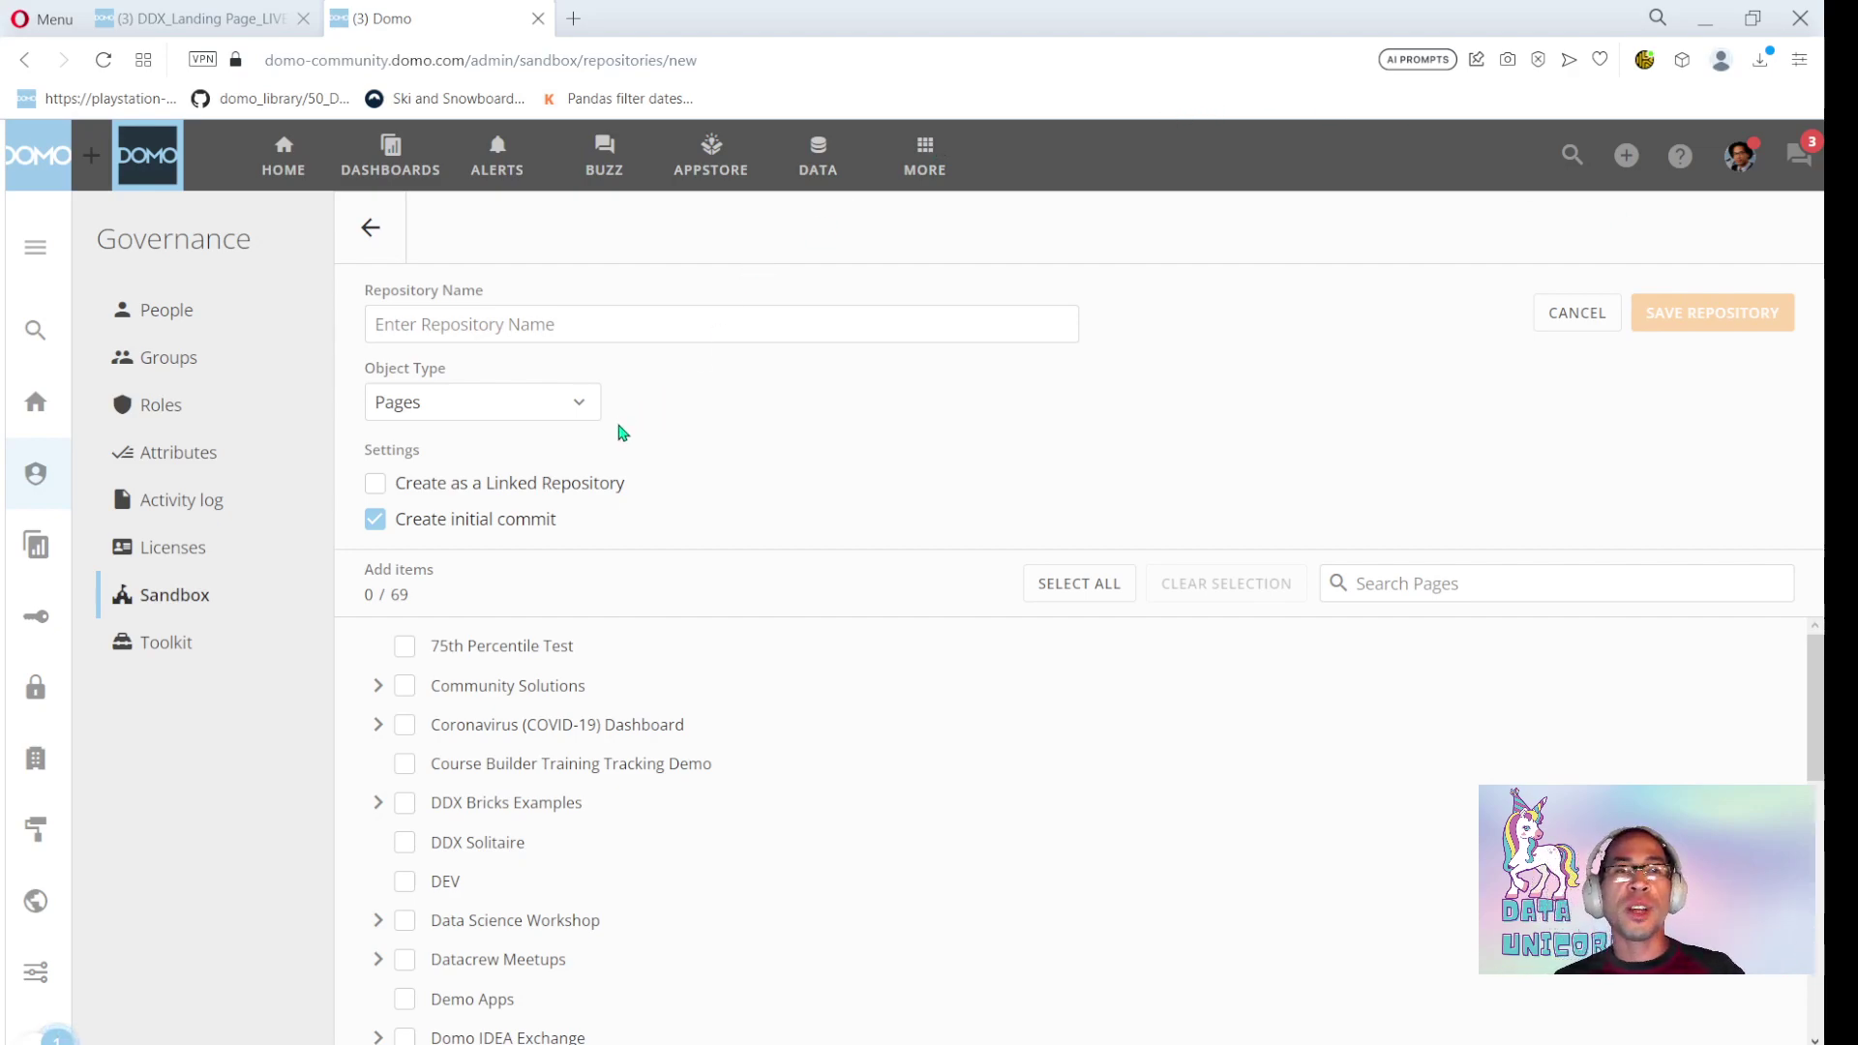
pyautogui.click(608, 483)
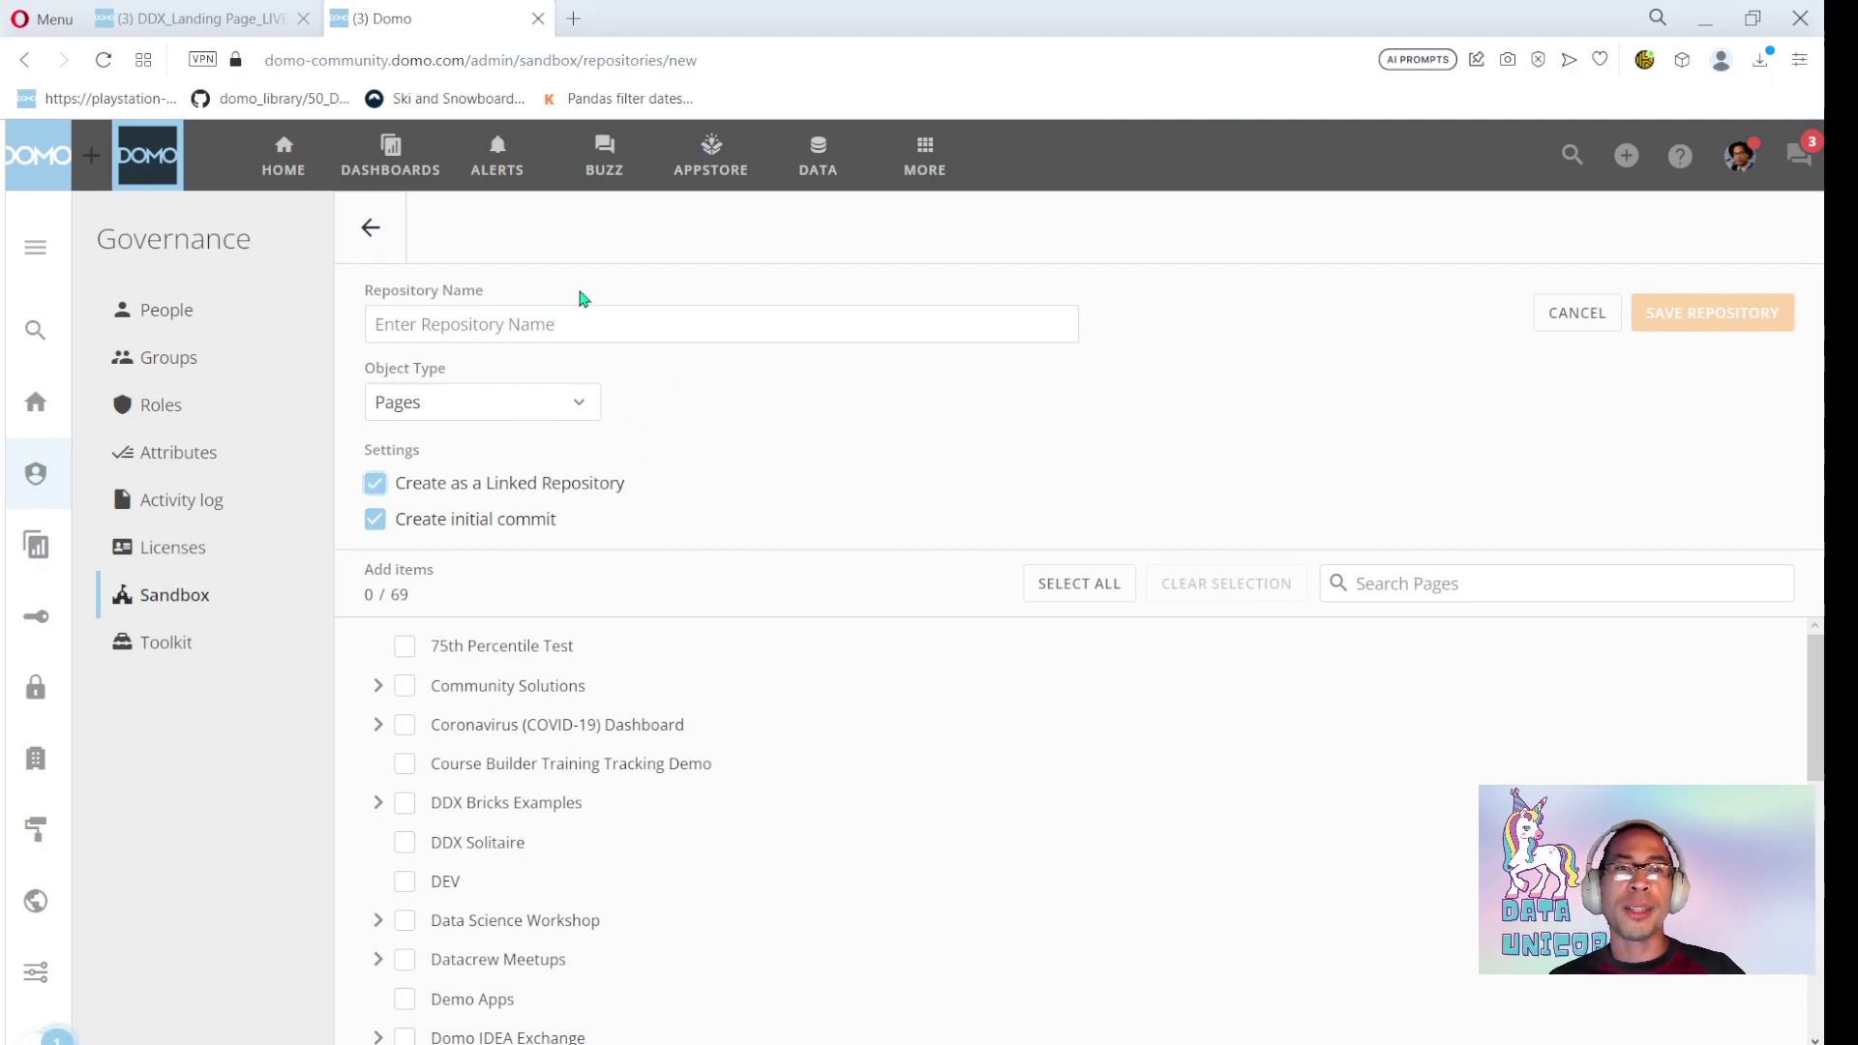
pyautogui.click(594, 319)
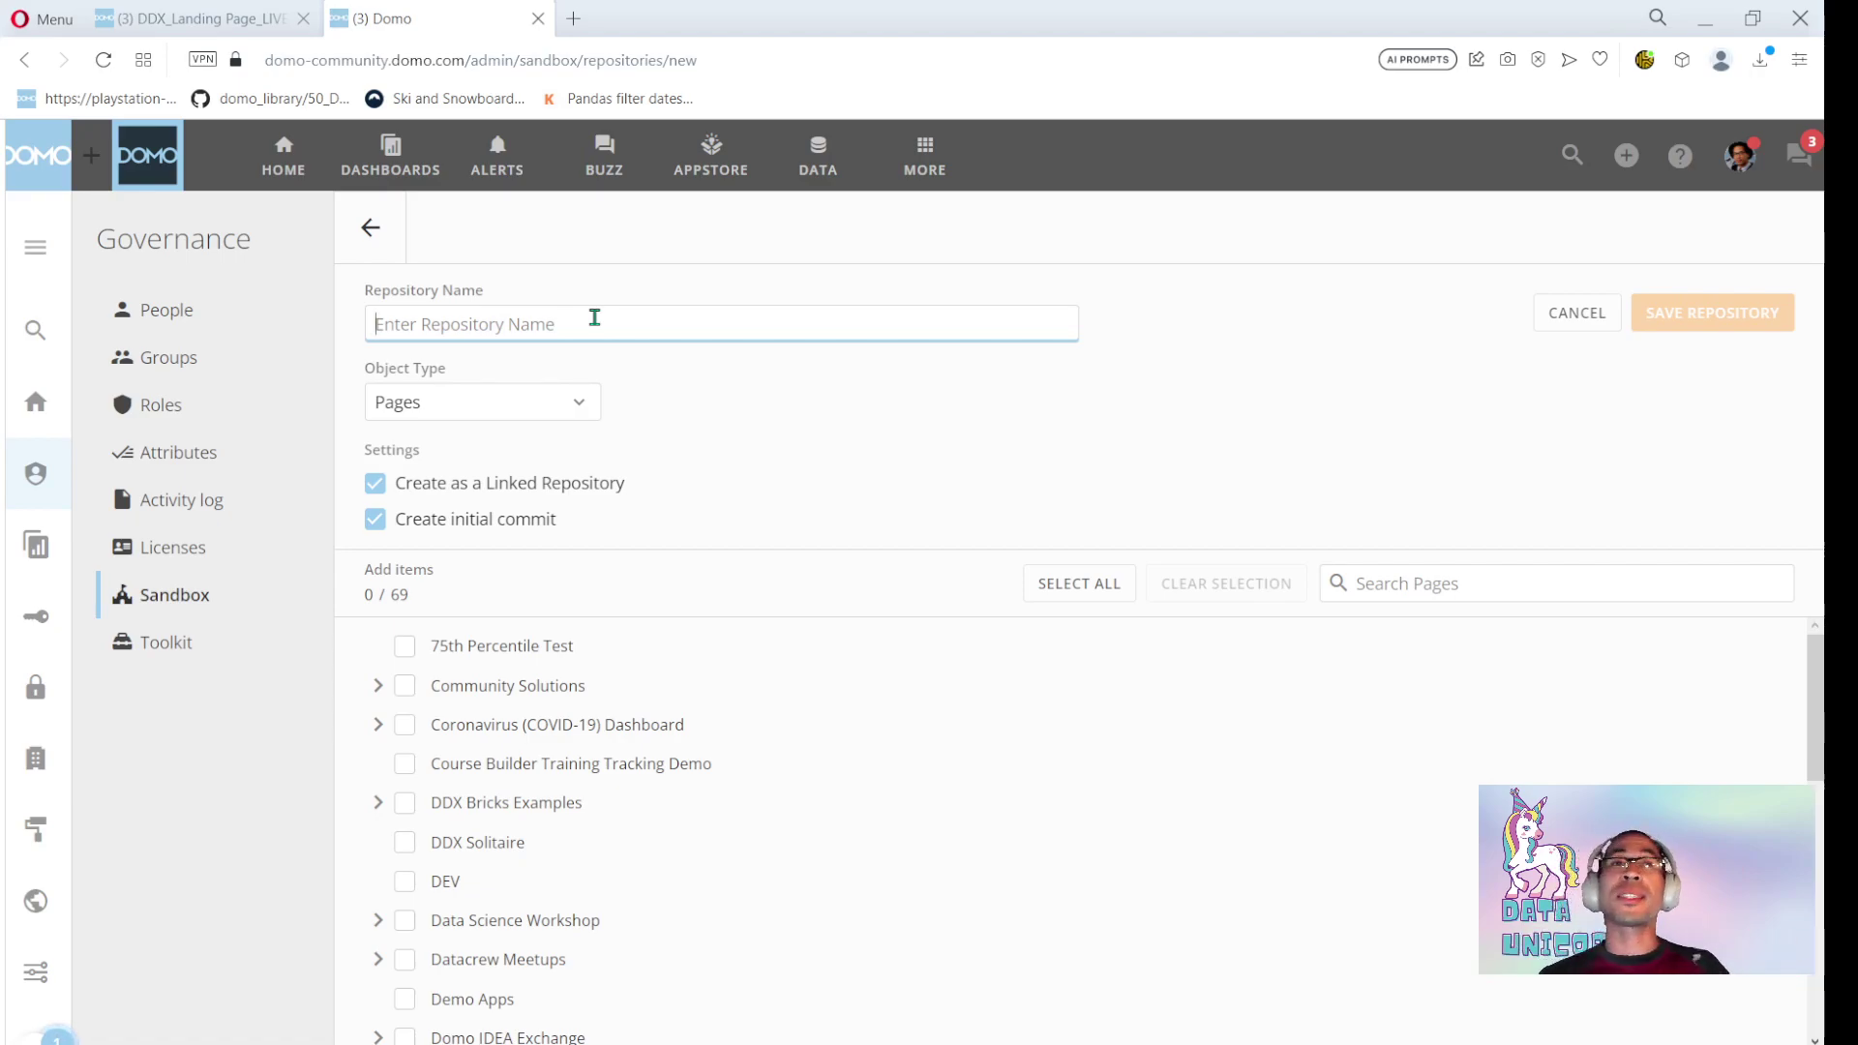
pyautogui.write('TEST_Sa')
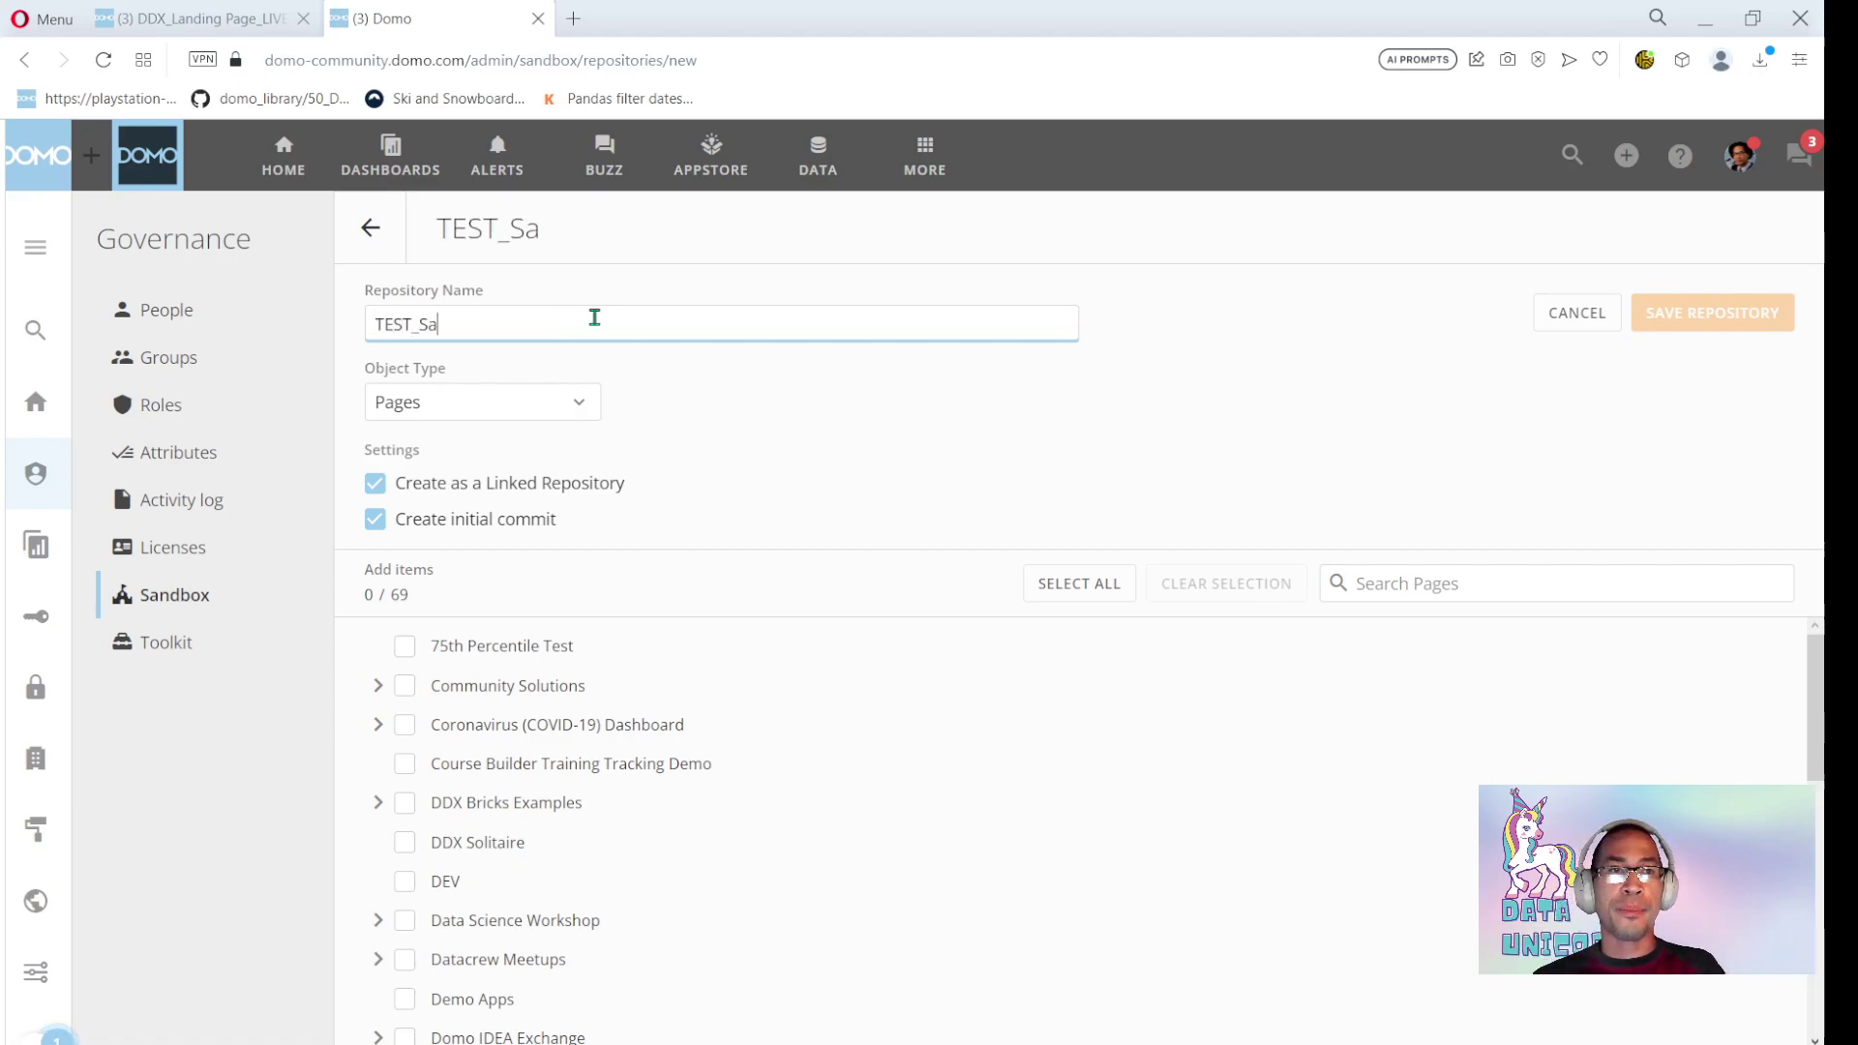
pyautogui.write('ndbox_')
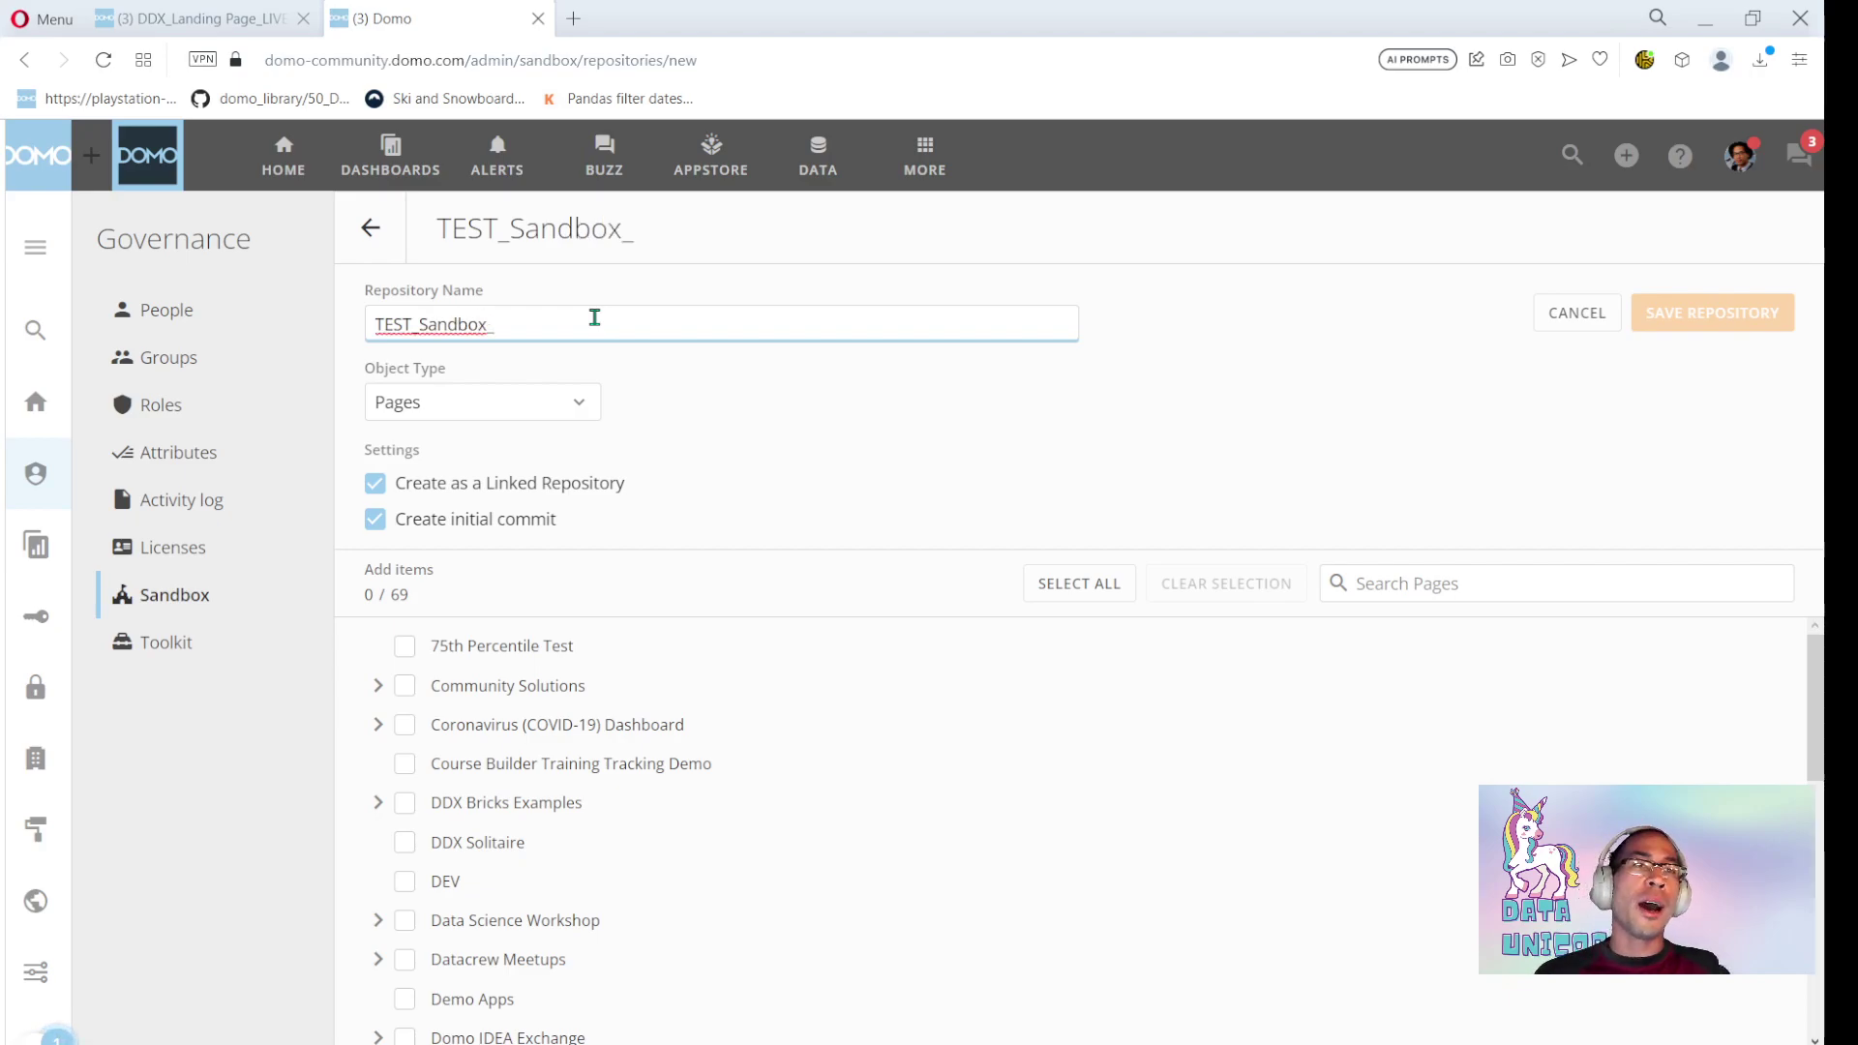
pyautogui.write('LINK')
pyautogui.press('BackSpace')
pyautogui.press('BackSpace')
pyautogui.write('INK')
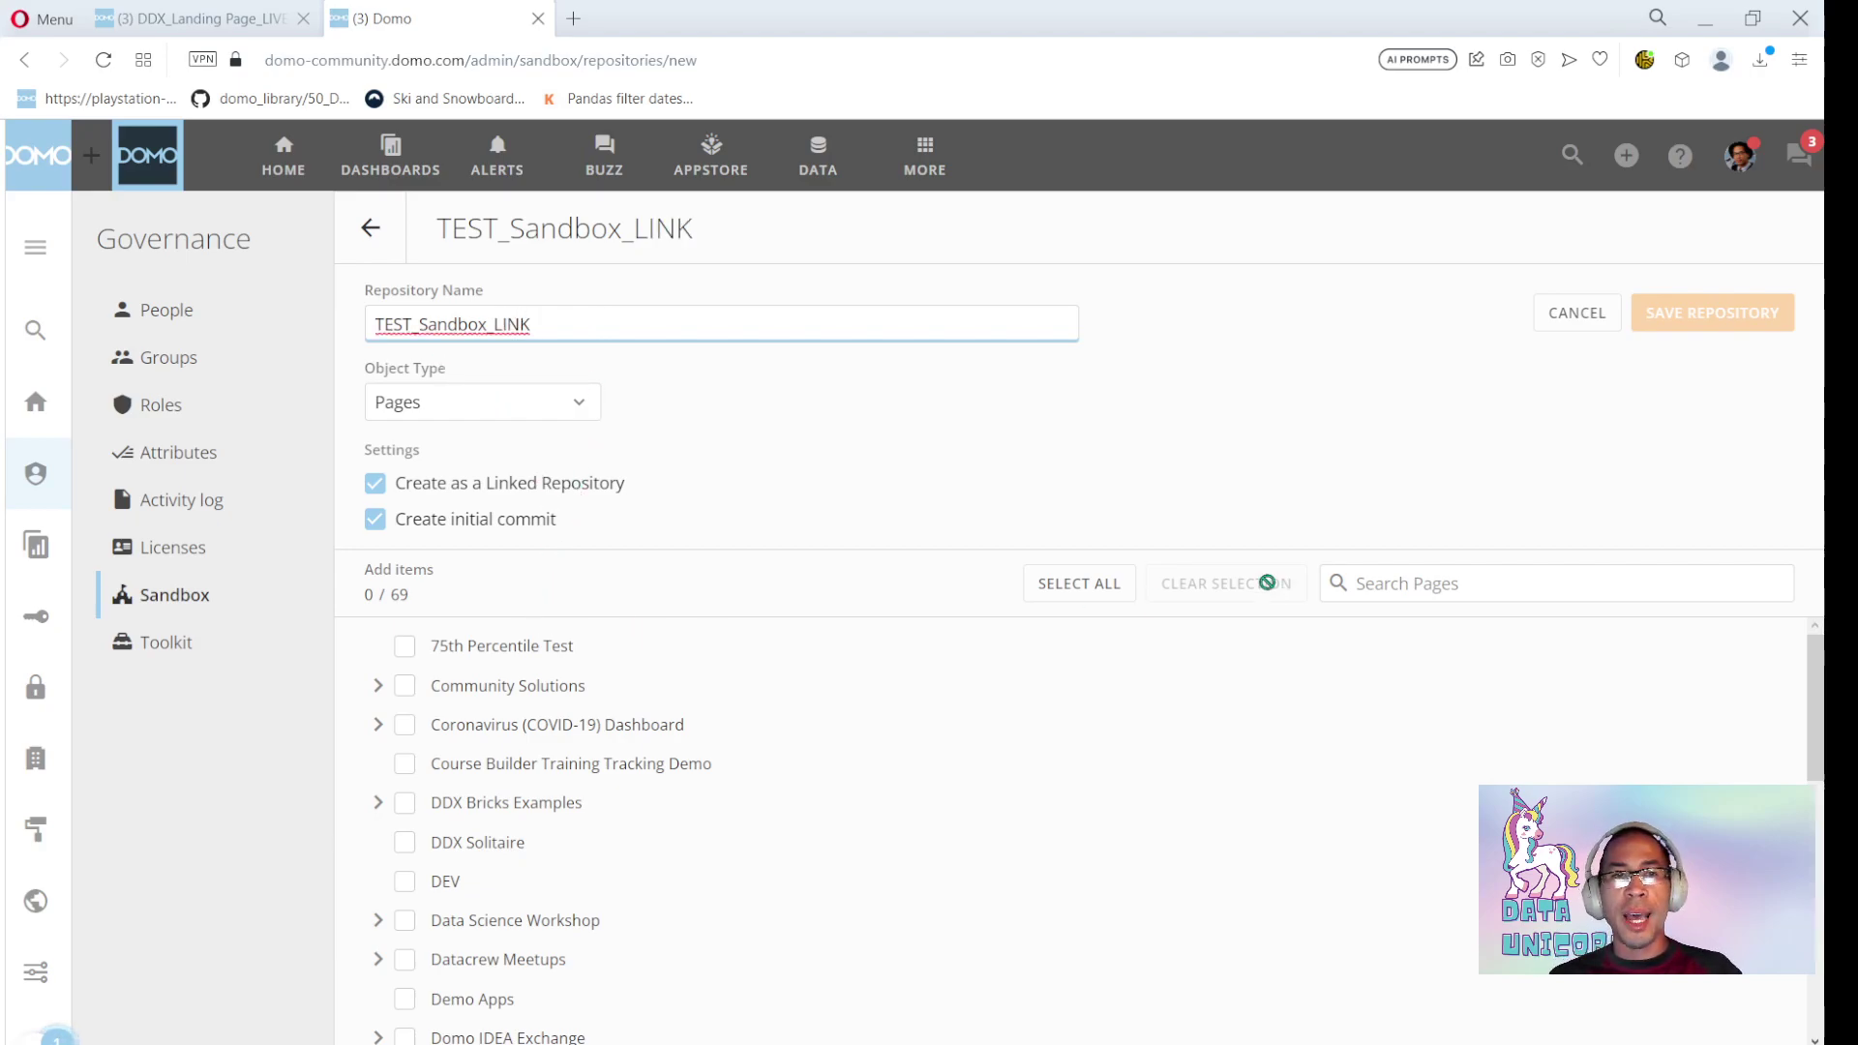
# Set object type to DataFlows, add DDX_Landing Page_LIVE via a 'ddx_' search, and save
pyautogui.click(572, 403)
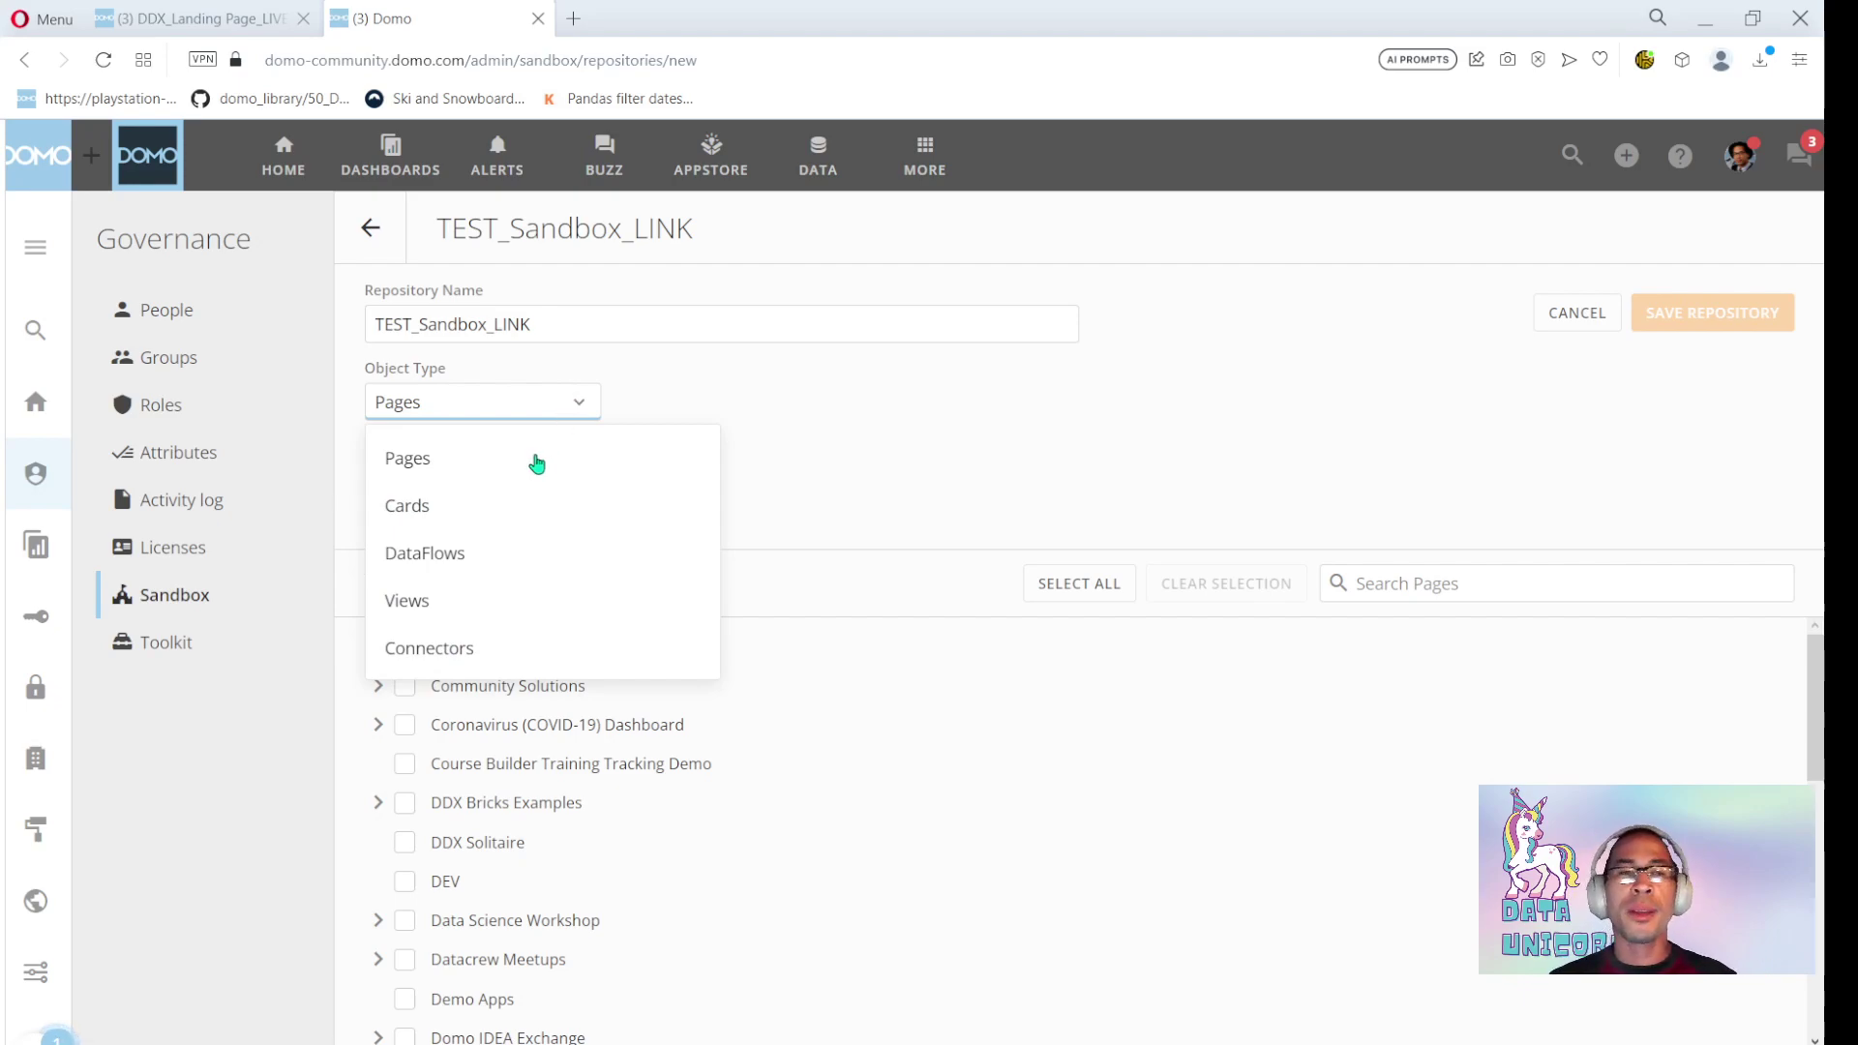
pyautogui.click(505, 557)
pyautogui.click(1410, 579)
pyautogui.write('ddx_')
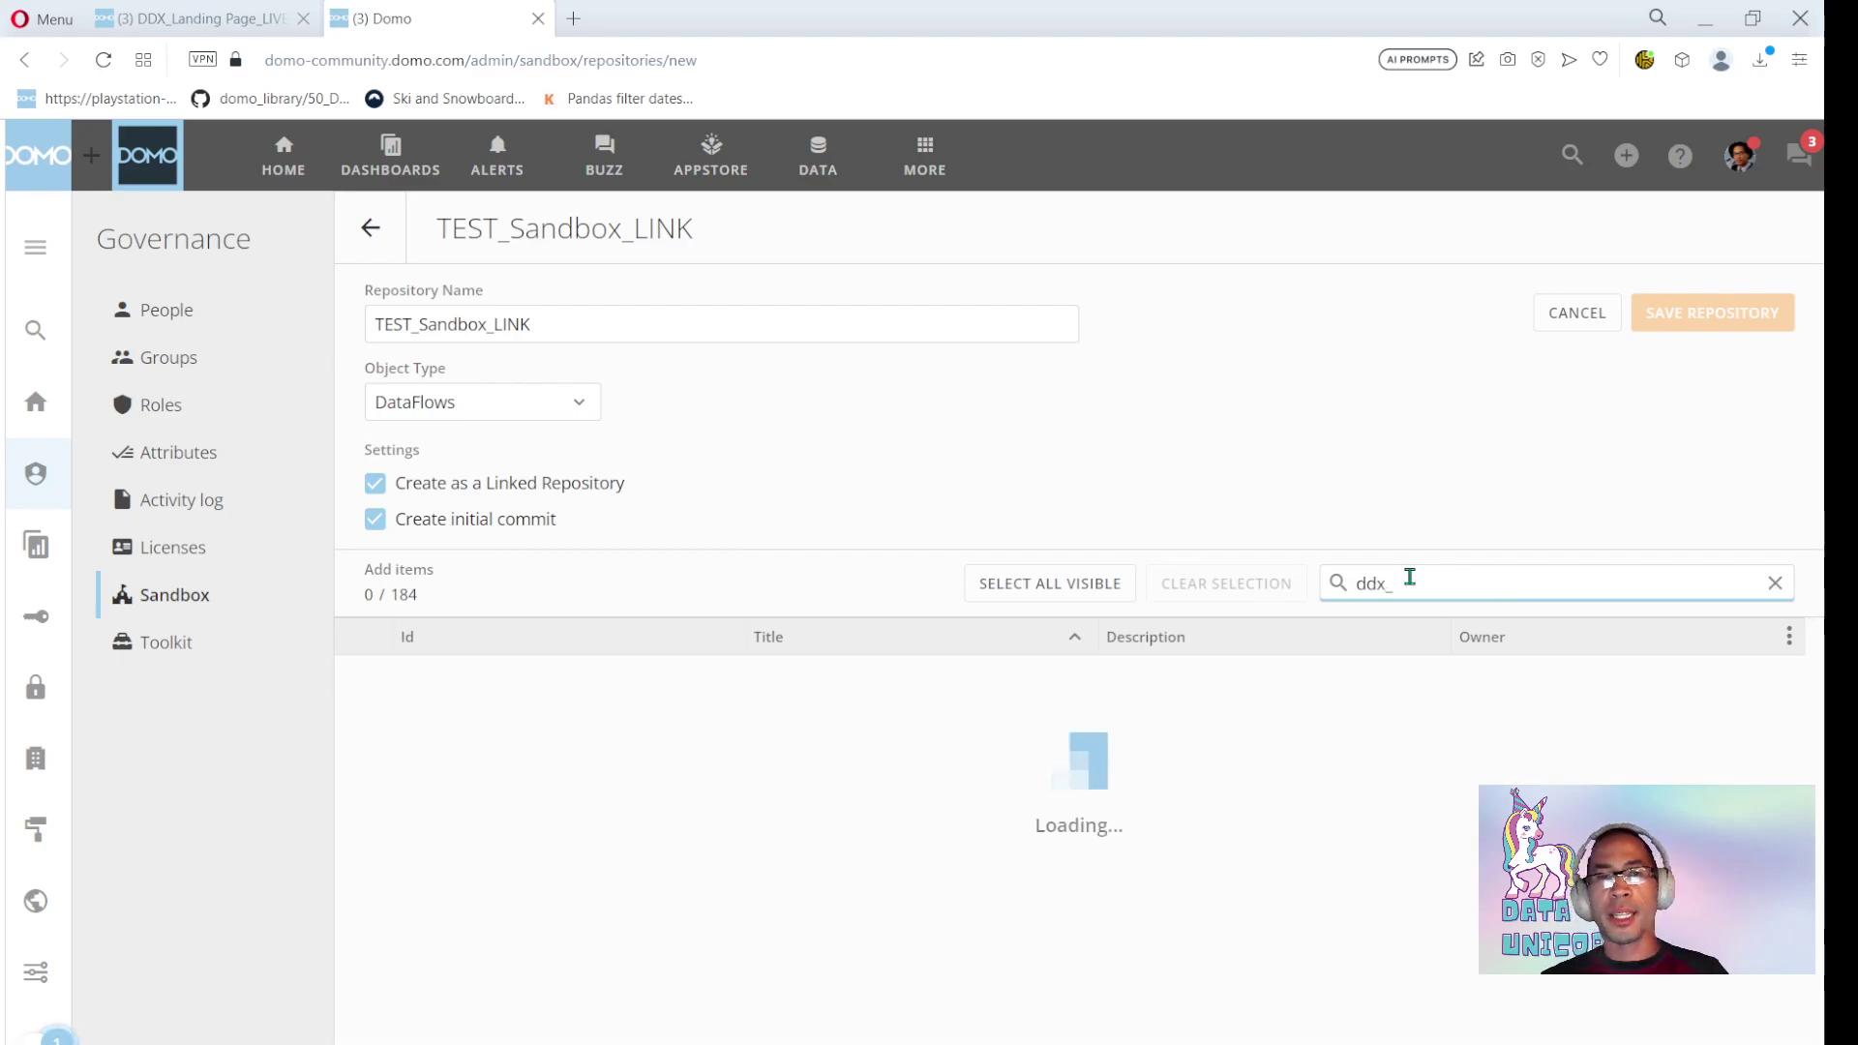
pyautogui.click(364, 682)
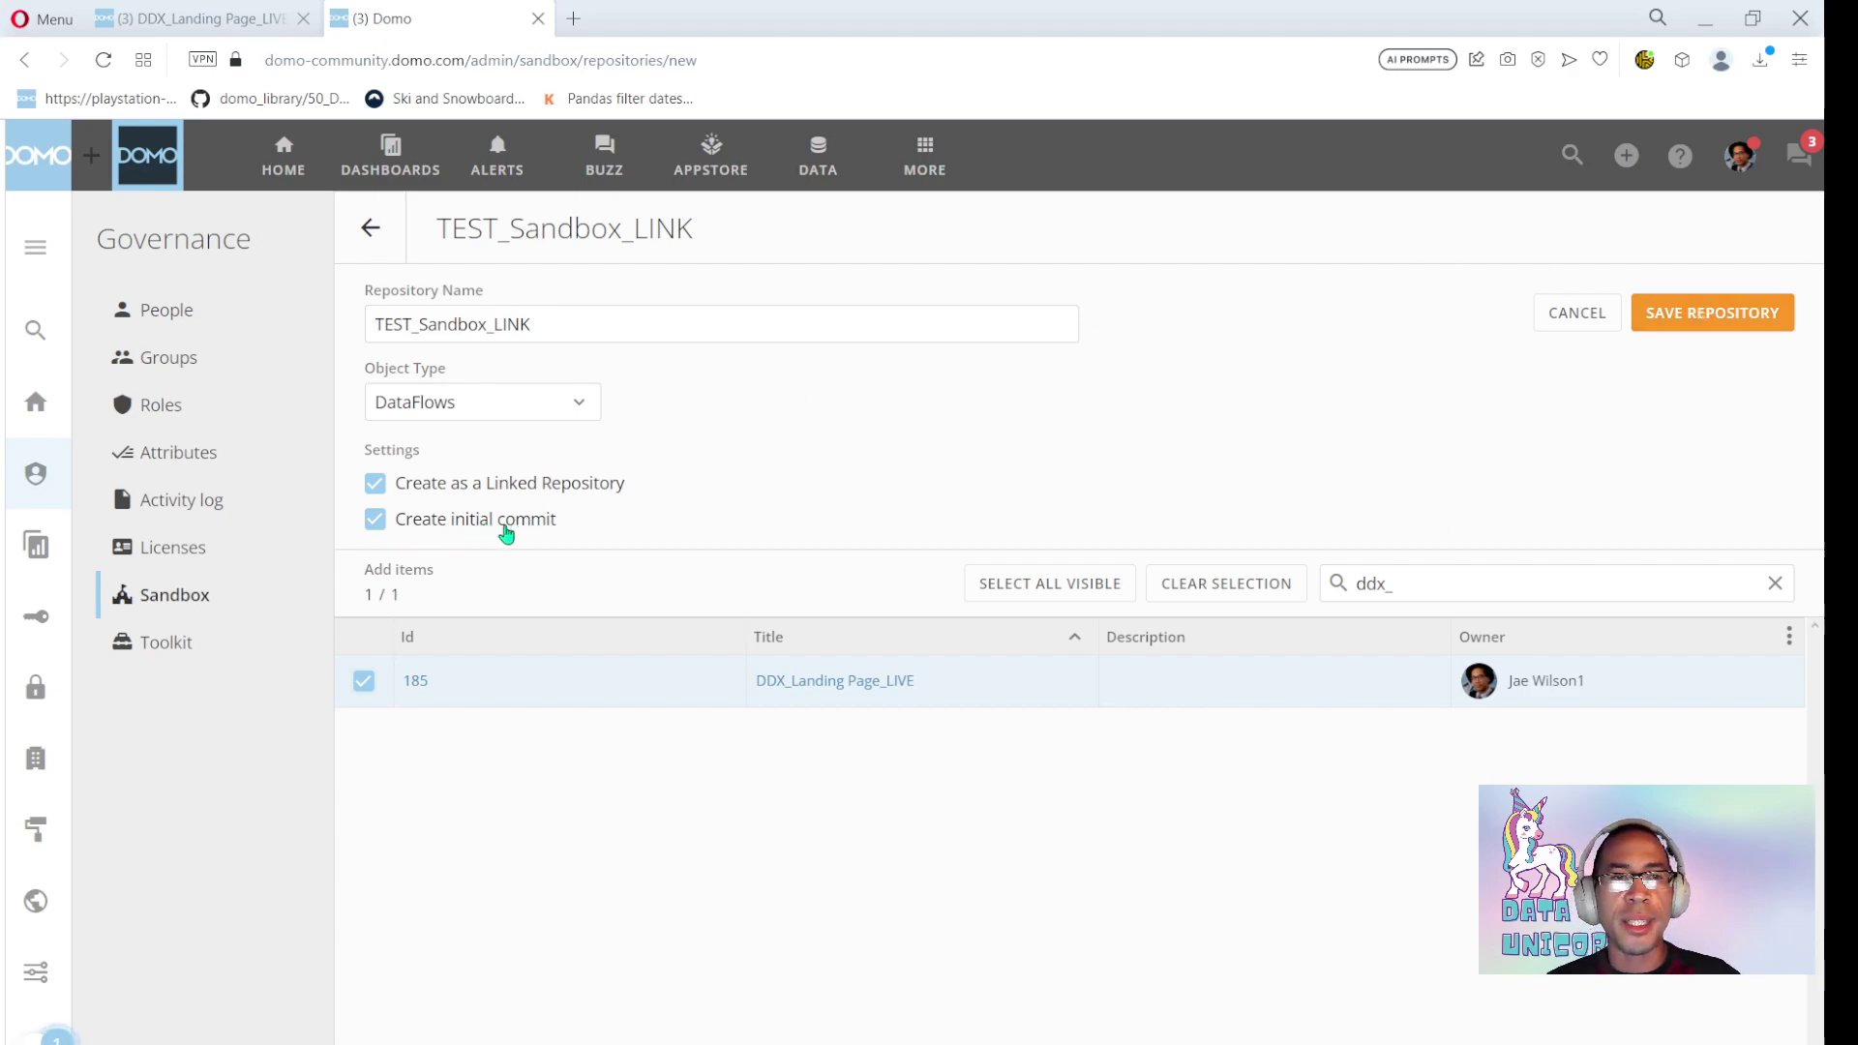
pyautogui.click(1738, 310)
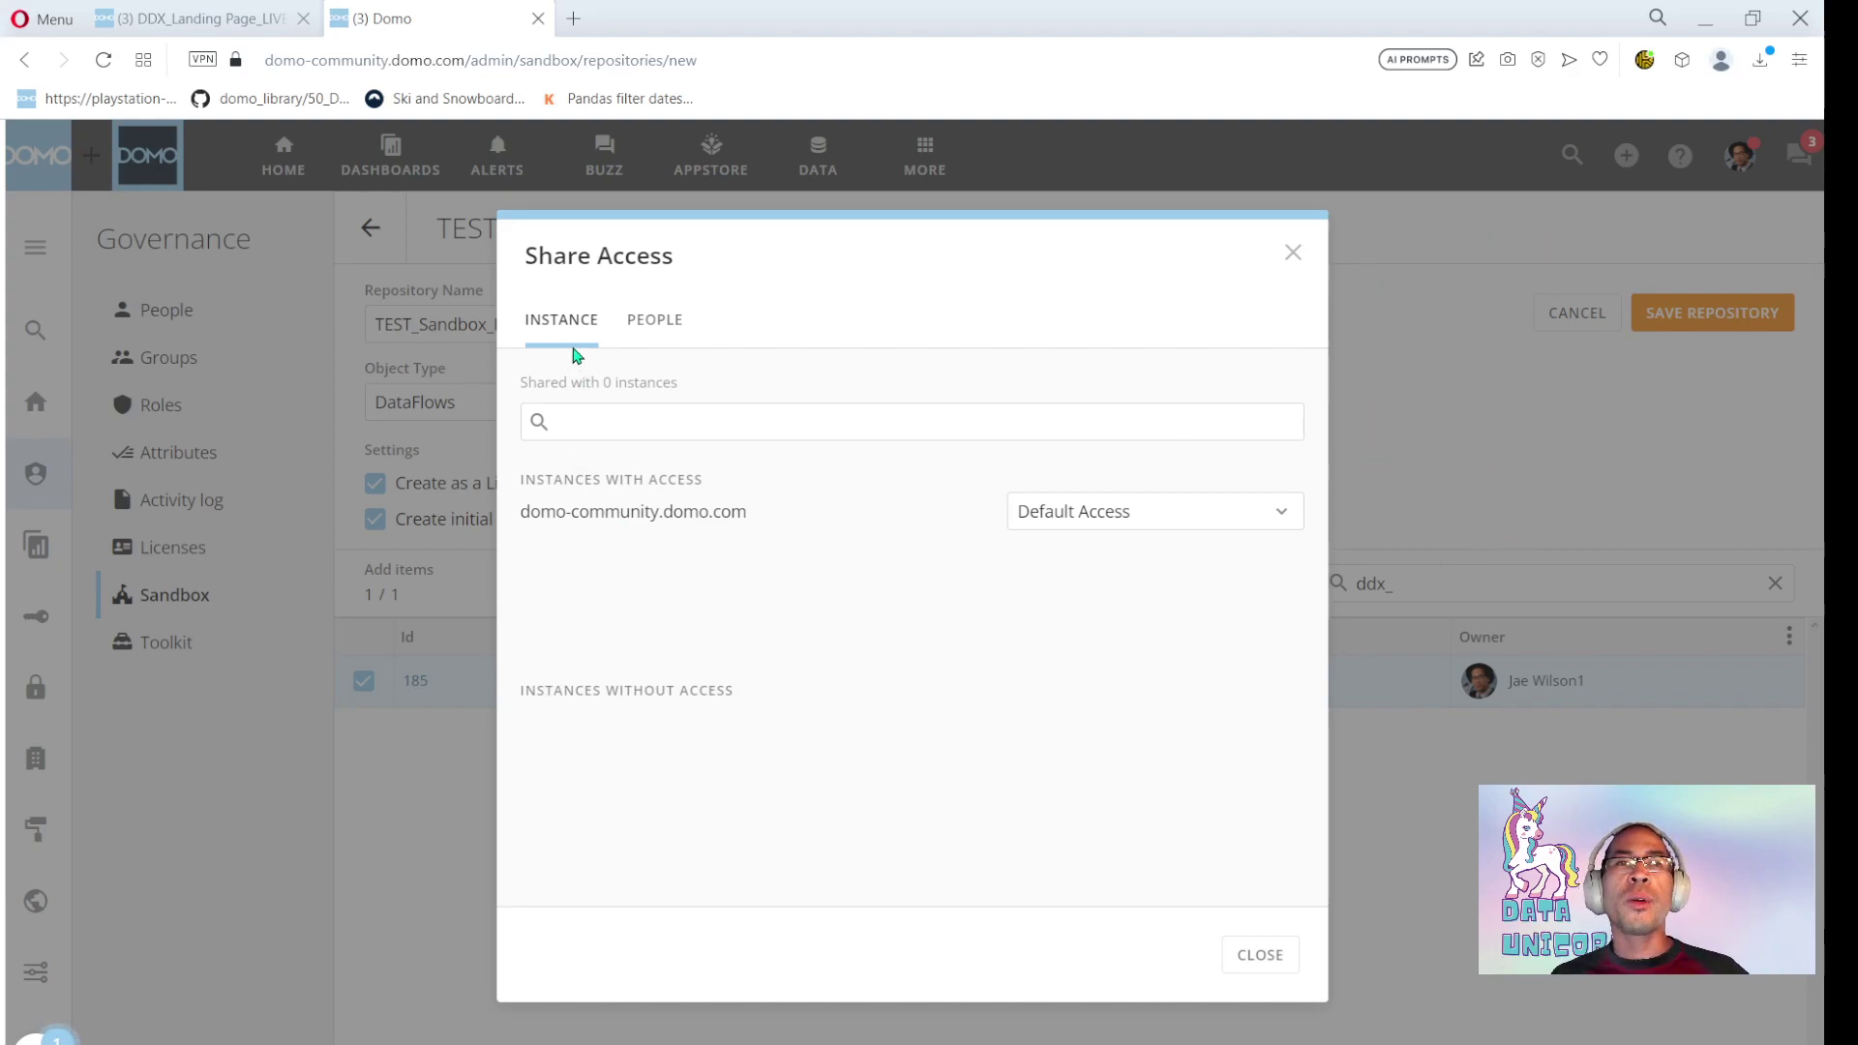
# Give domo-community.domo.com Can Promote access and close the sharing dialog
pyautogui.click(1059, 532)
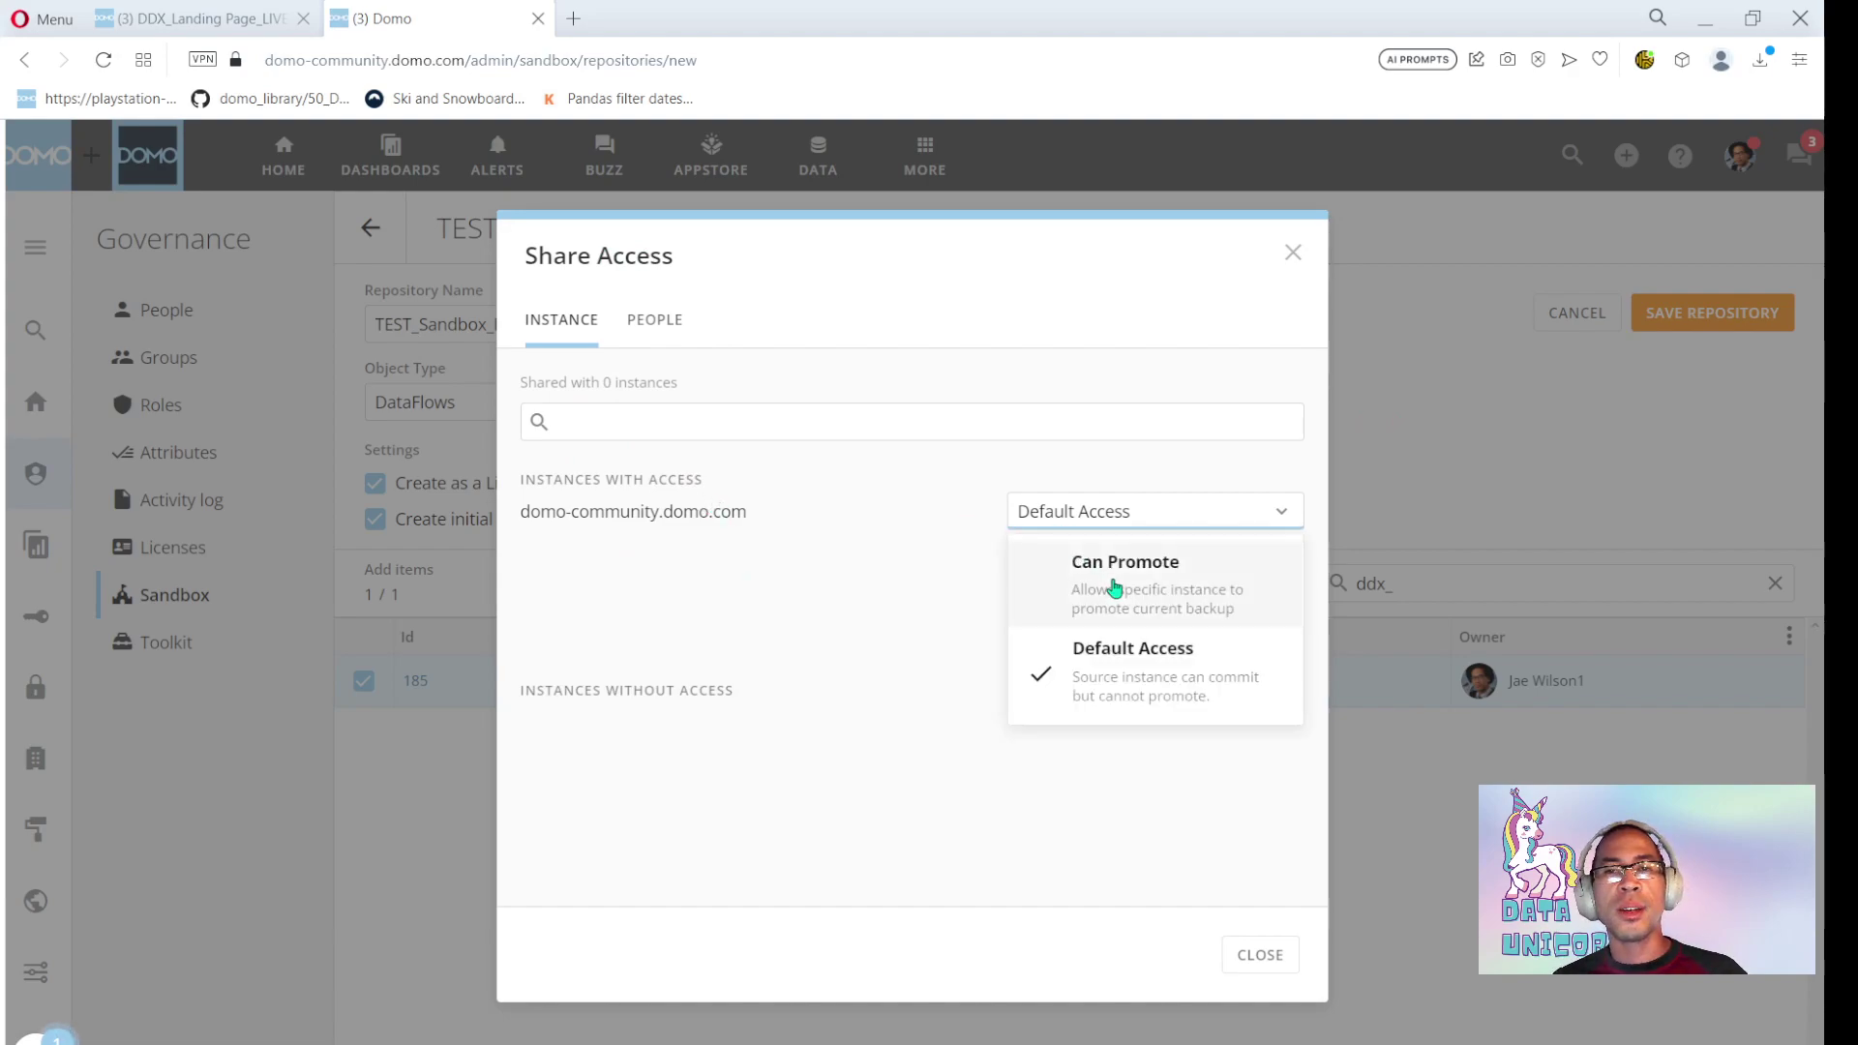
pyautogui.click(1032, 585)
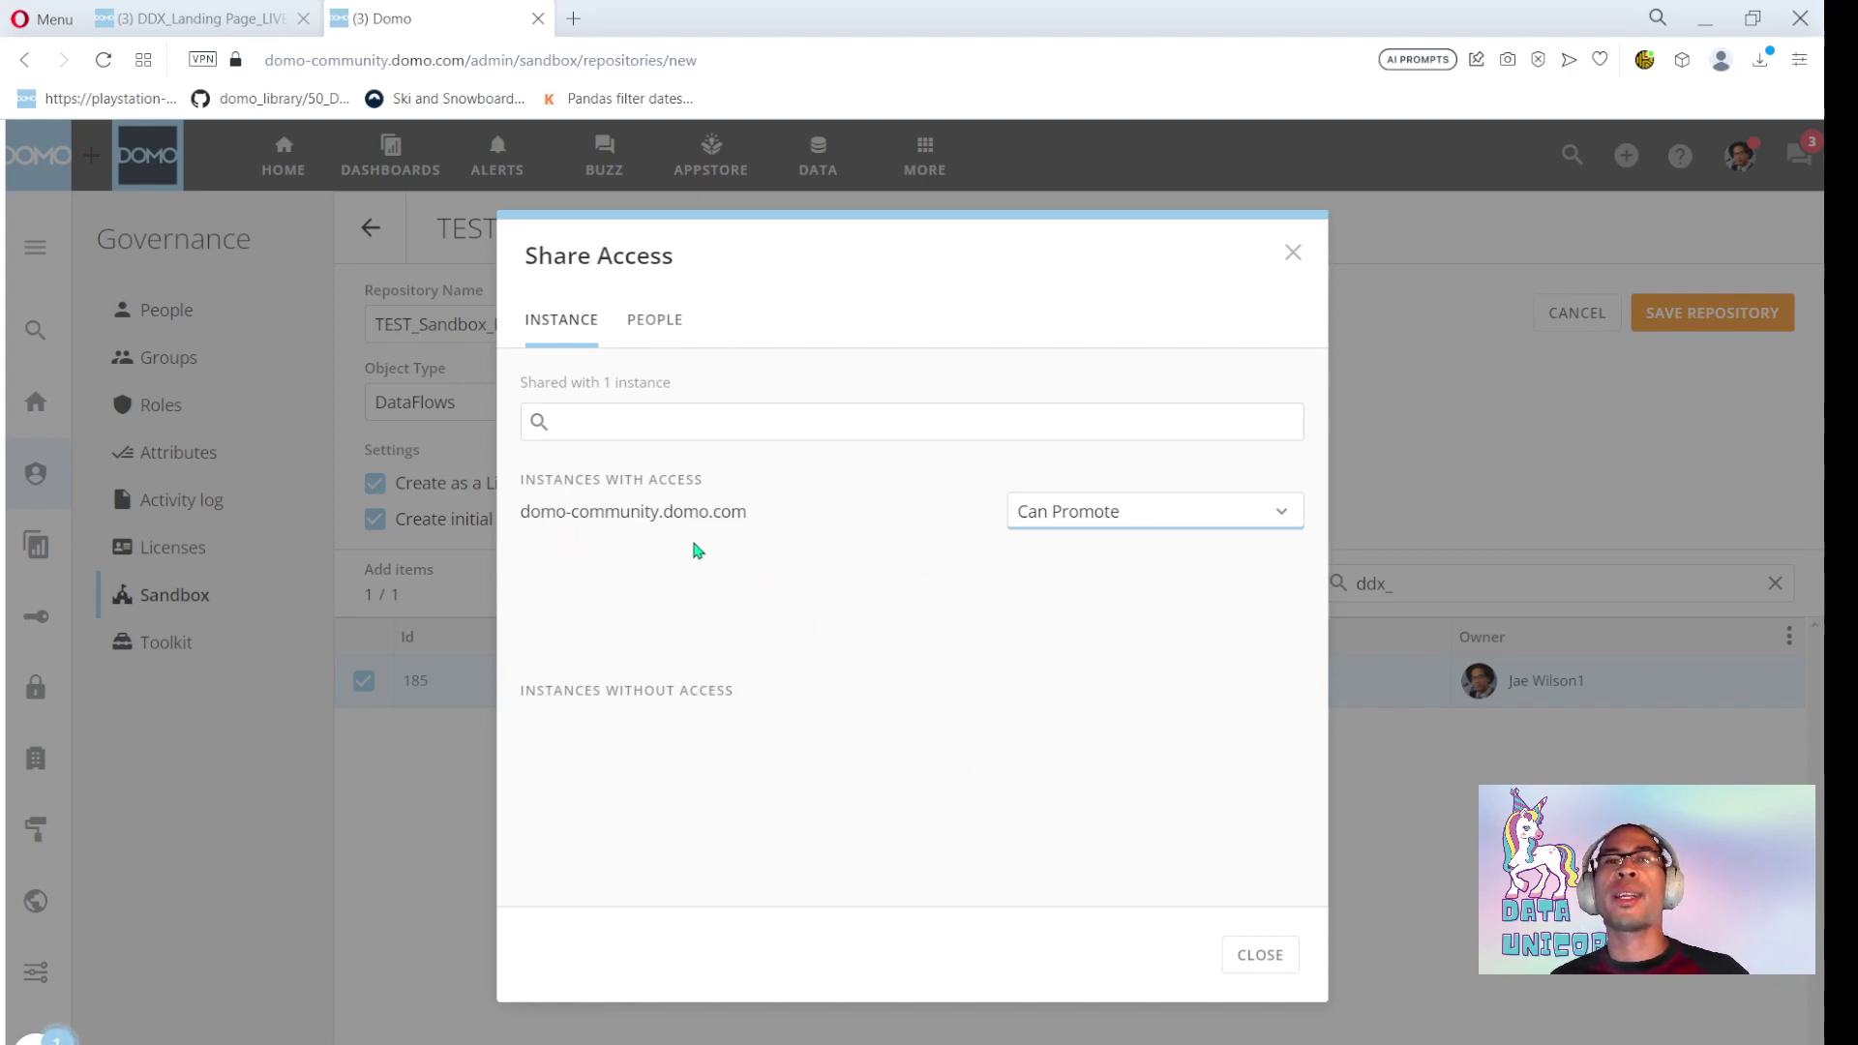
pyautogui.click(1256, 956)
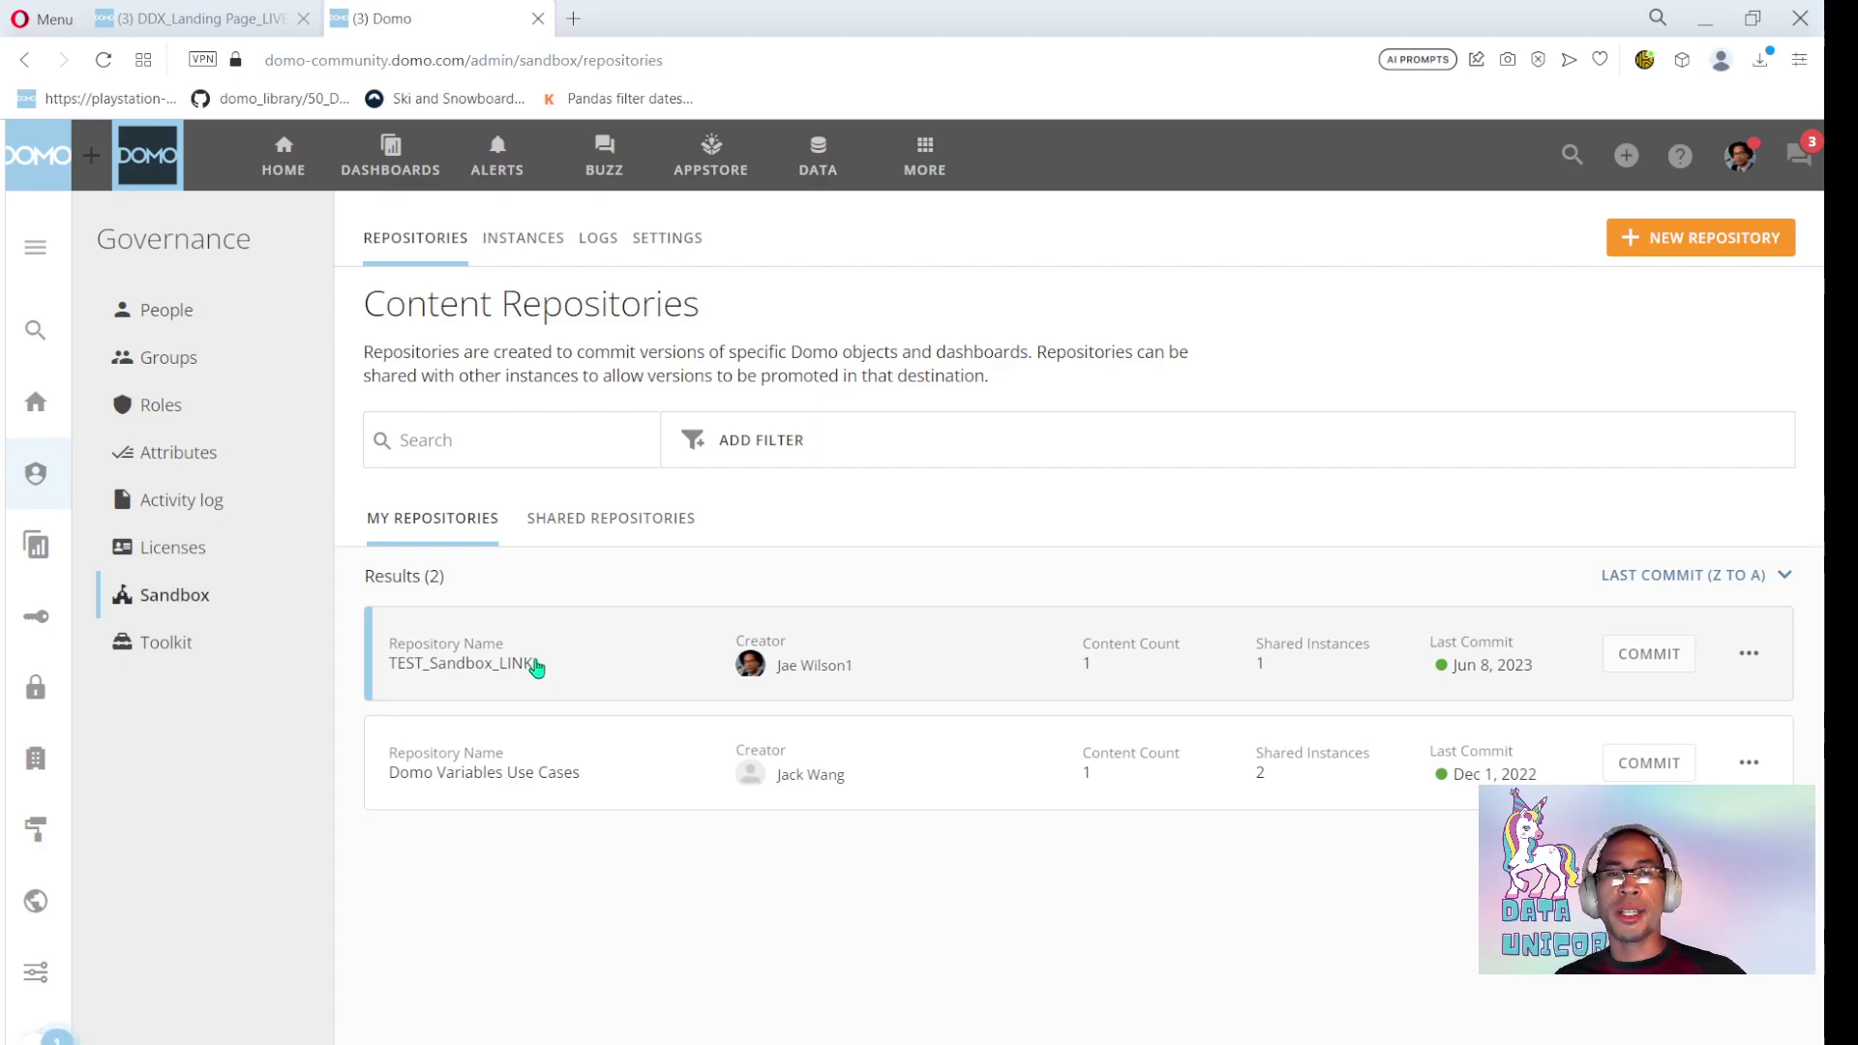
# From Shared Repositories, start promoting TEST_Sandbox_LINK
pyautogui.click(603, 538)
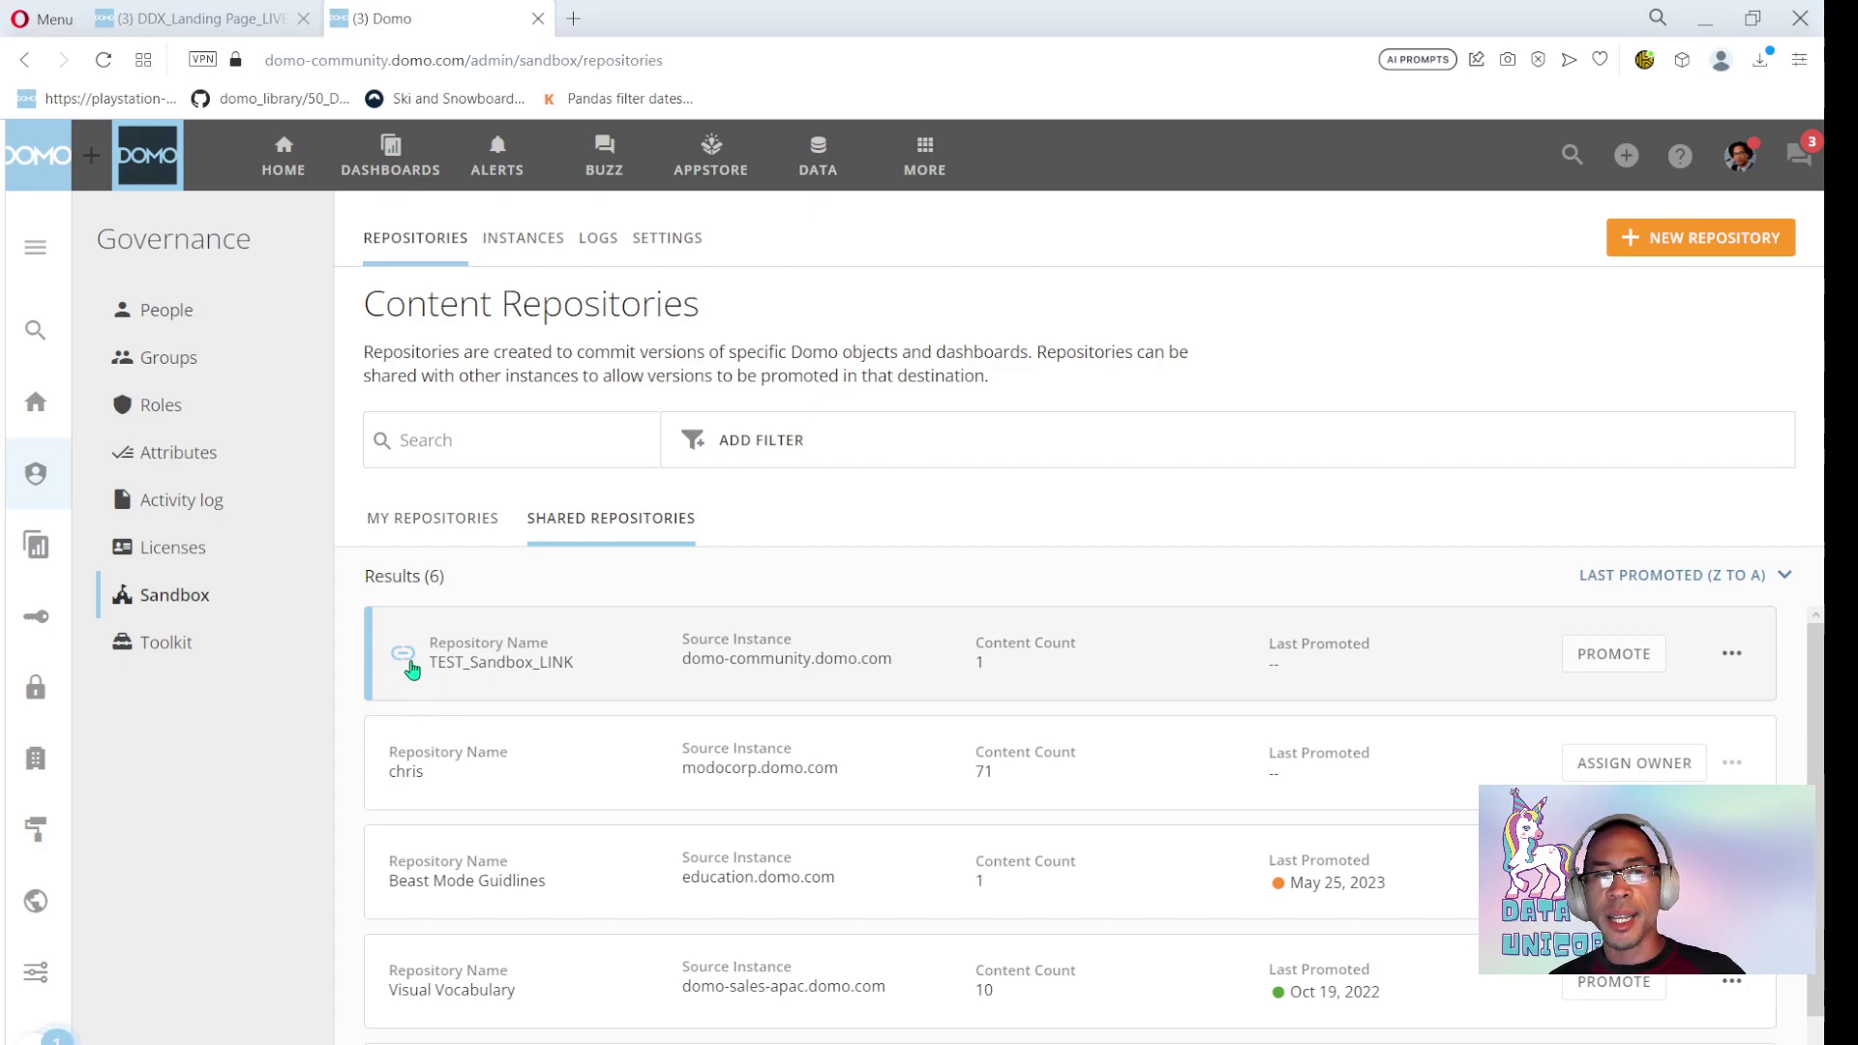
pyautogui.click(1613, 670)
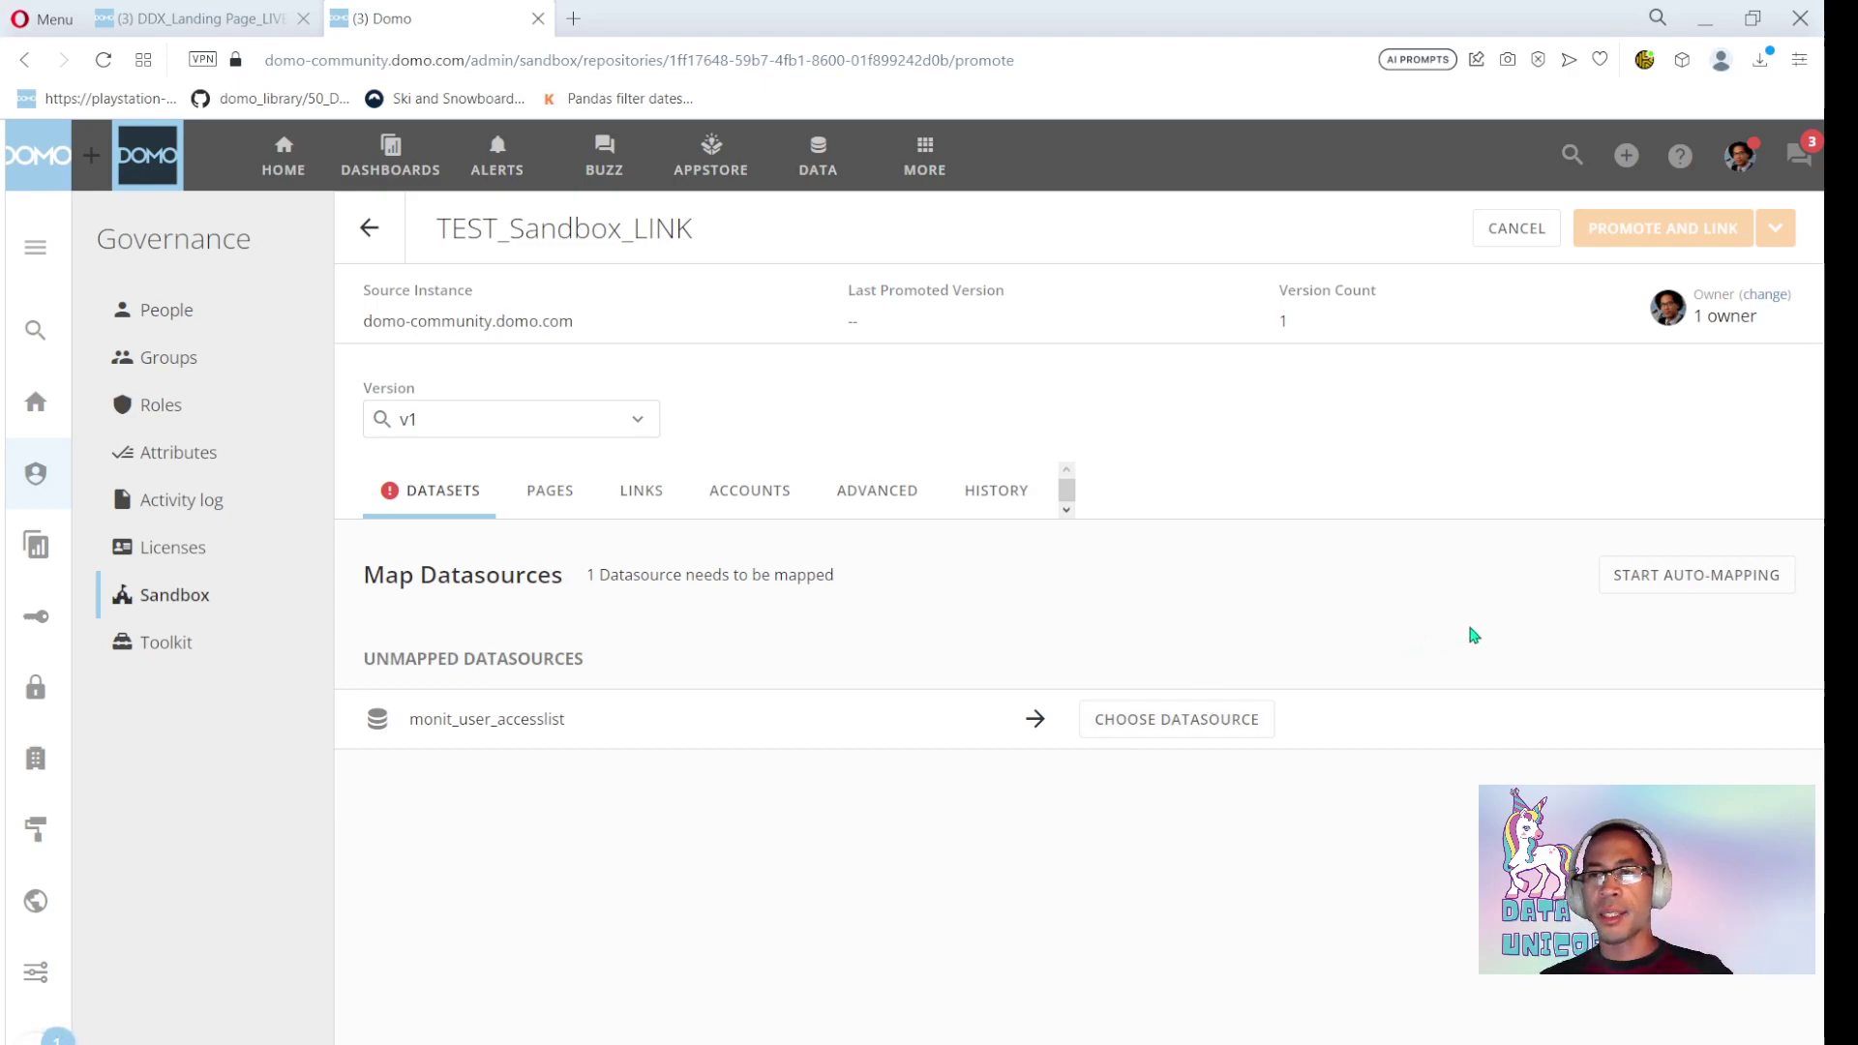
# Map the monit_user_accesslist datasource to its dataset and go to the Advanced settings
pyautogui.click(1670, 574)
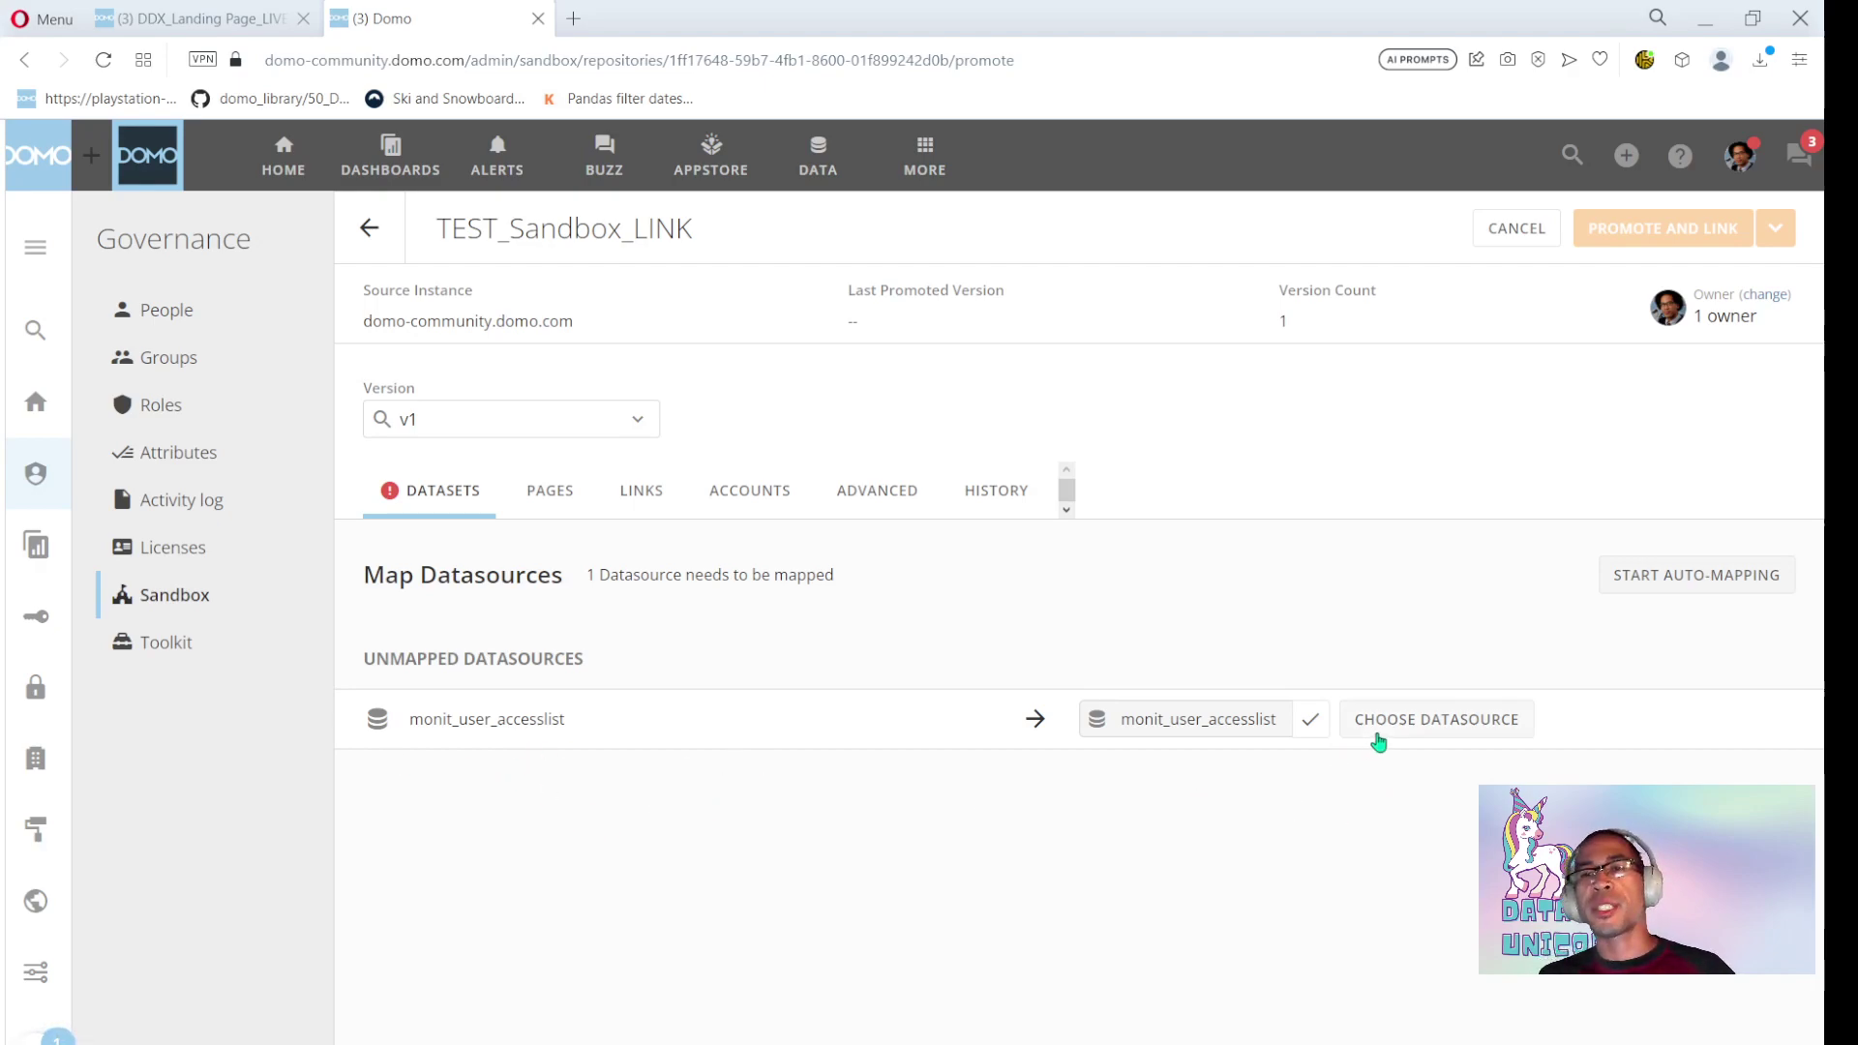
pyautogui.click(1309, 723)
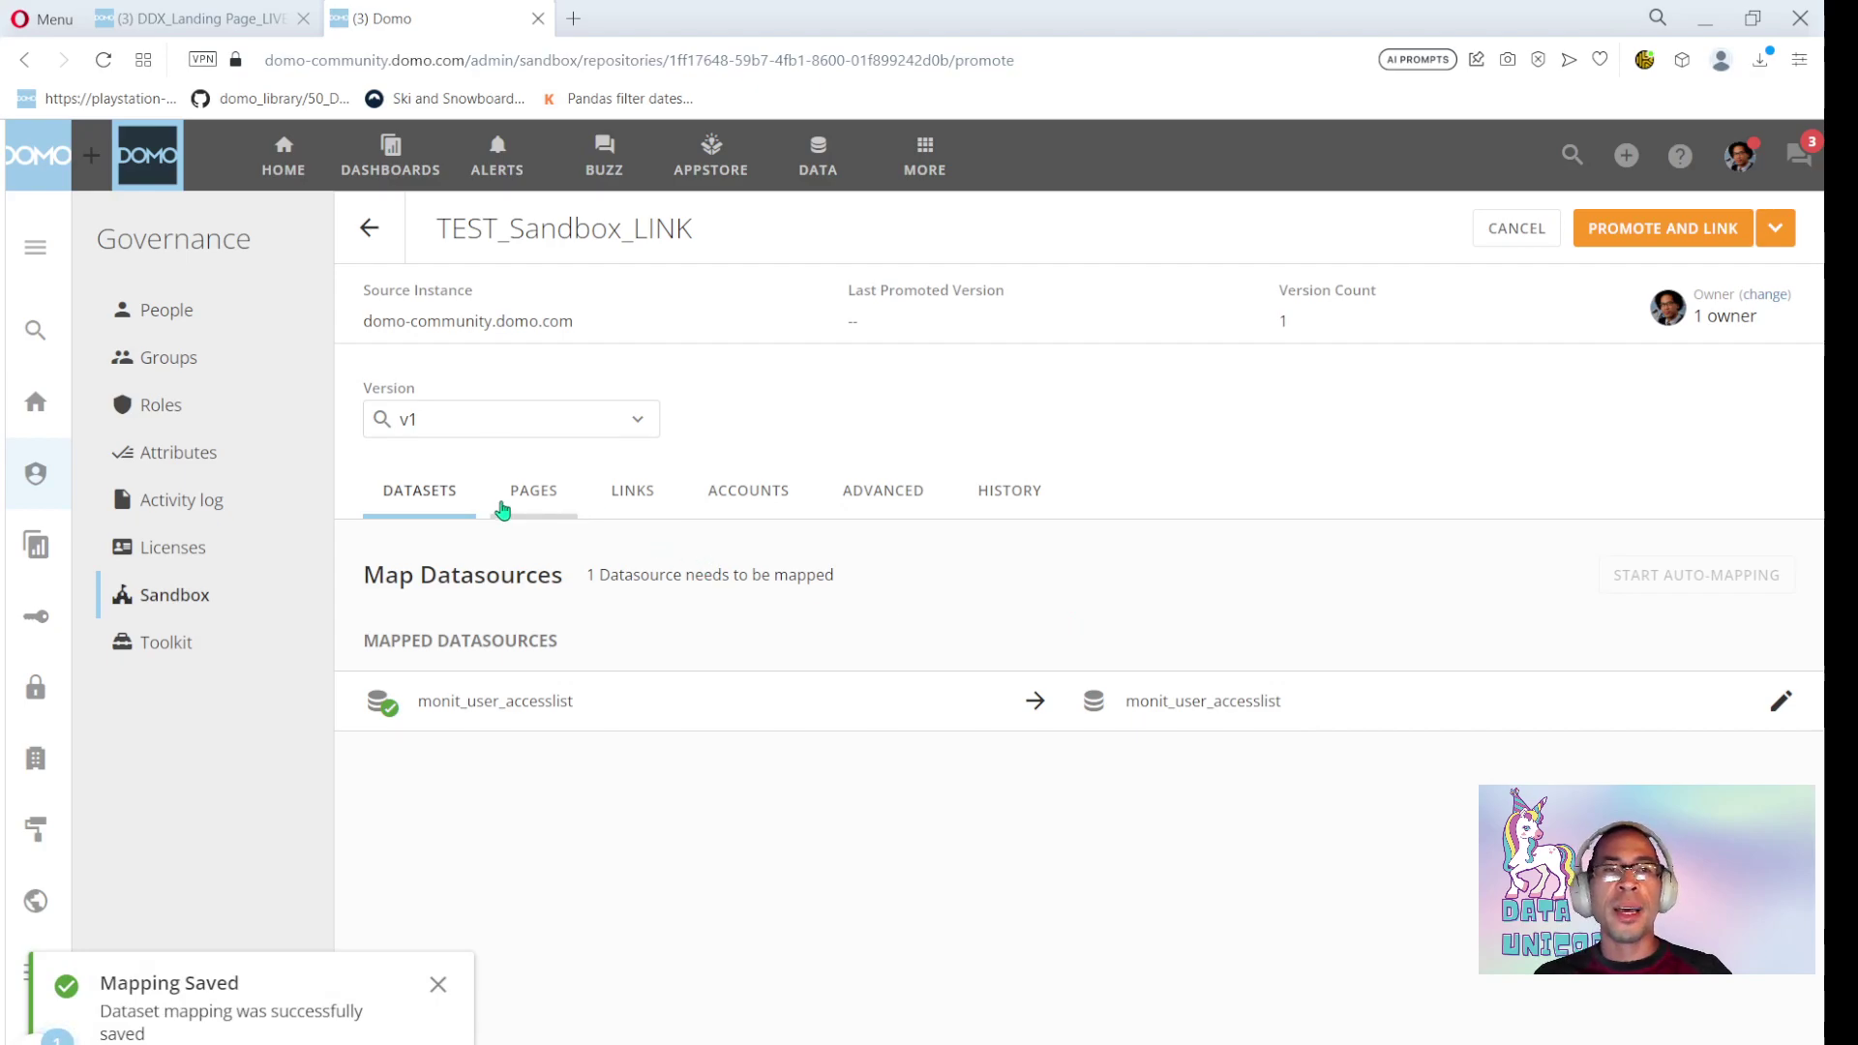
pyautogui.click(876, 503)
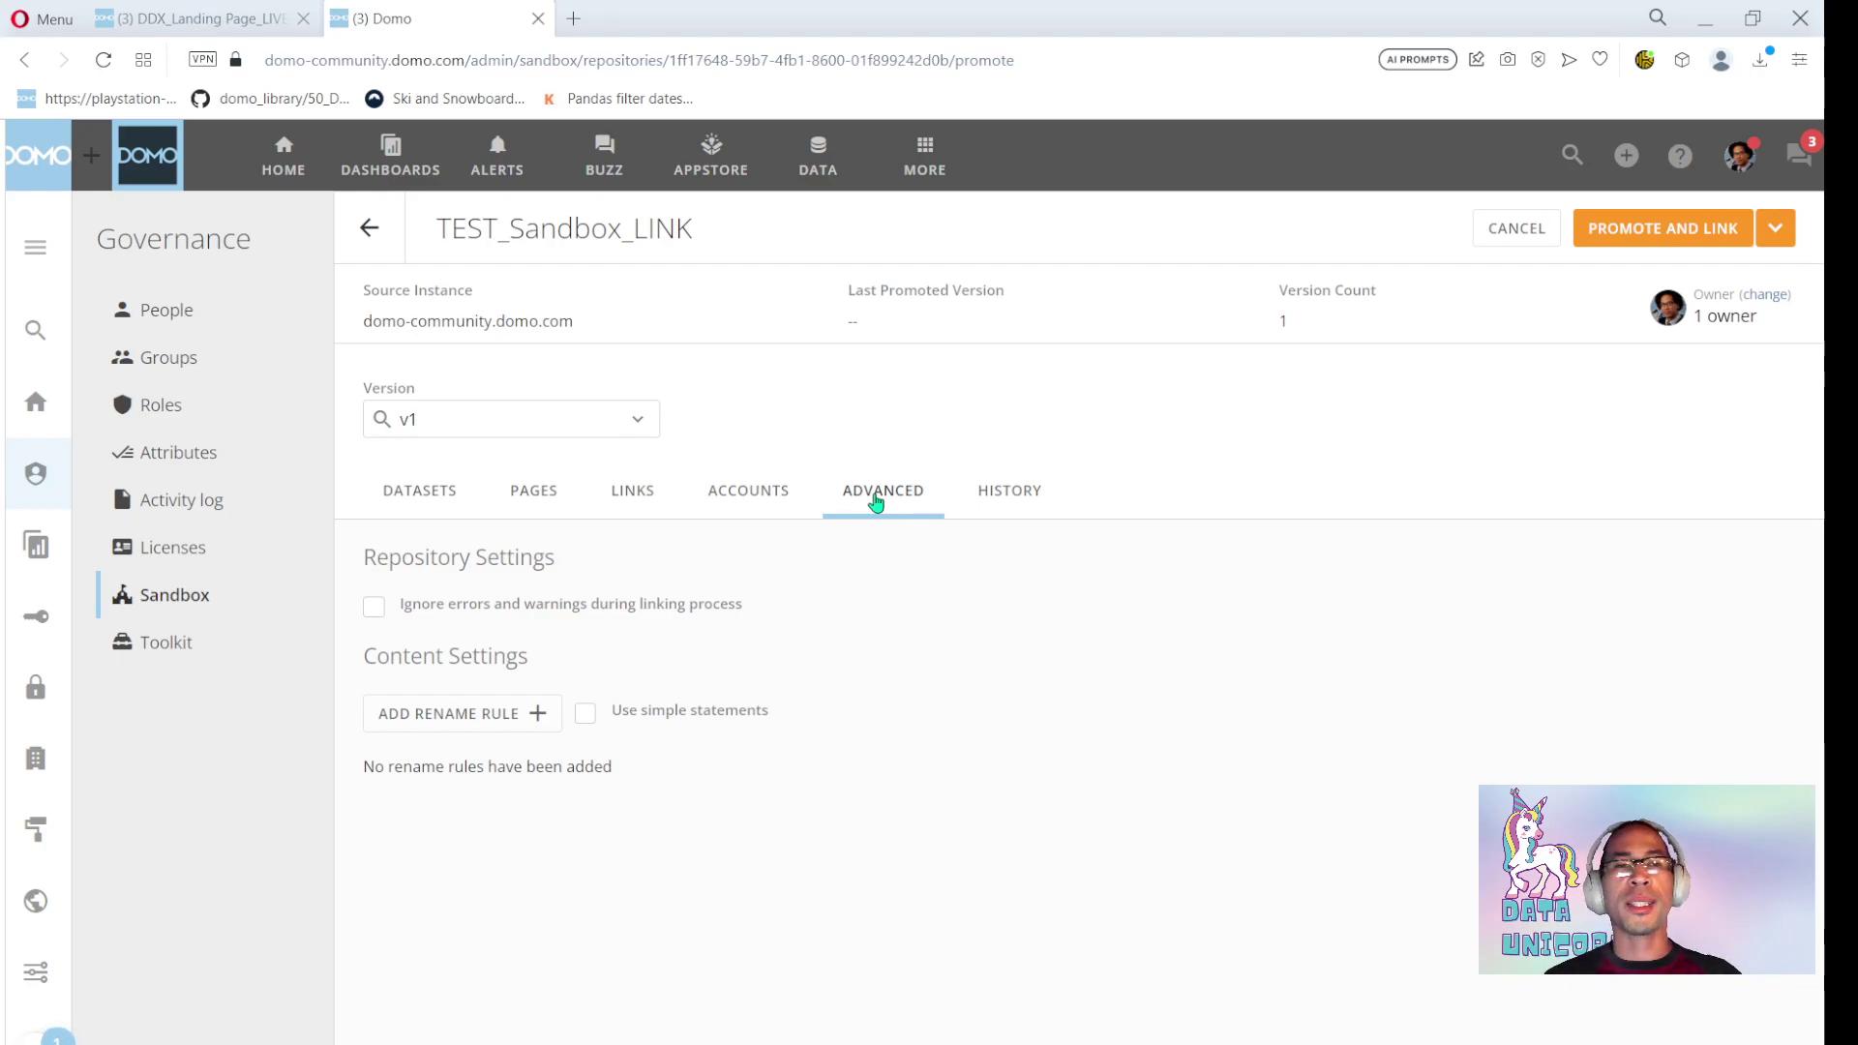
# Add and save a rename rule replacing the _LIVE ending with _DEV for DataFlows and DataSets
pyautogui.click(448, 723)
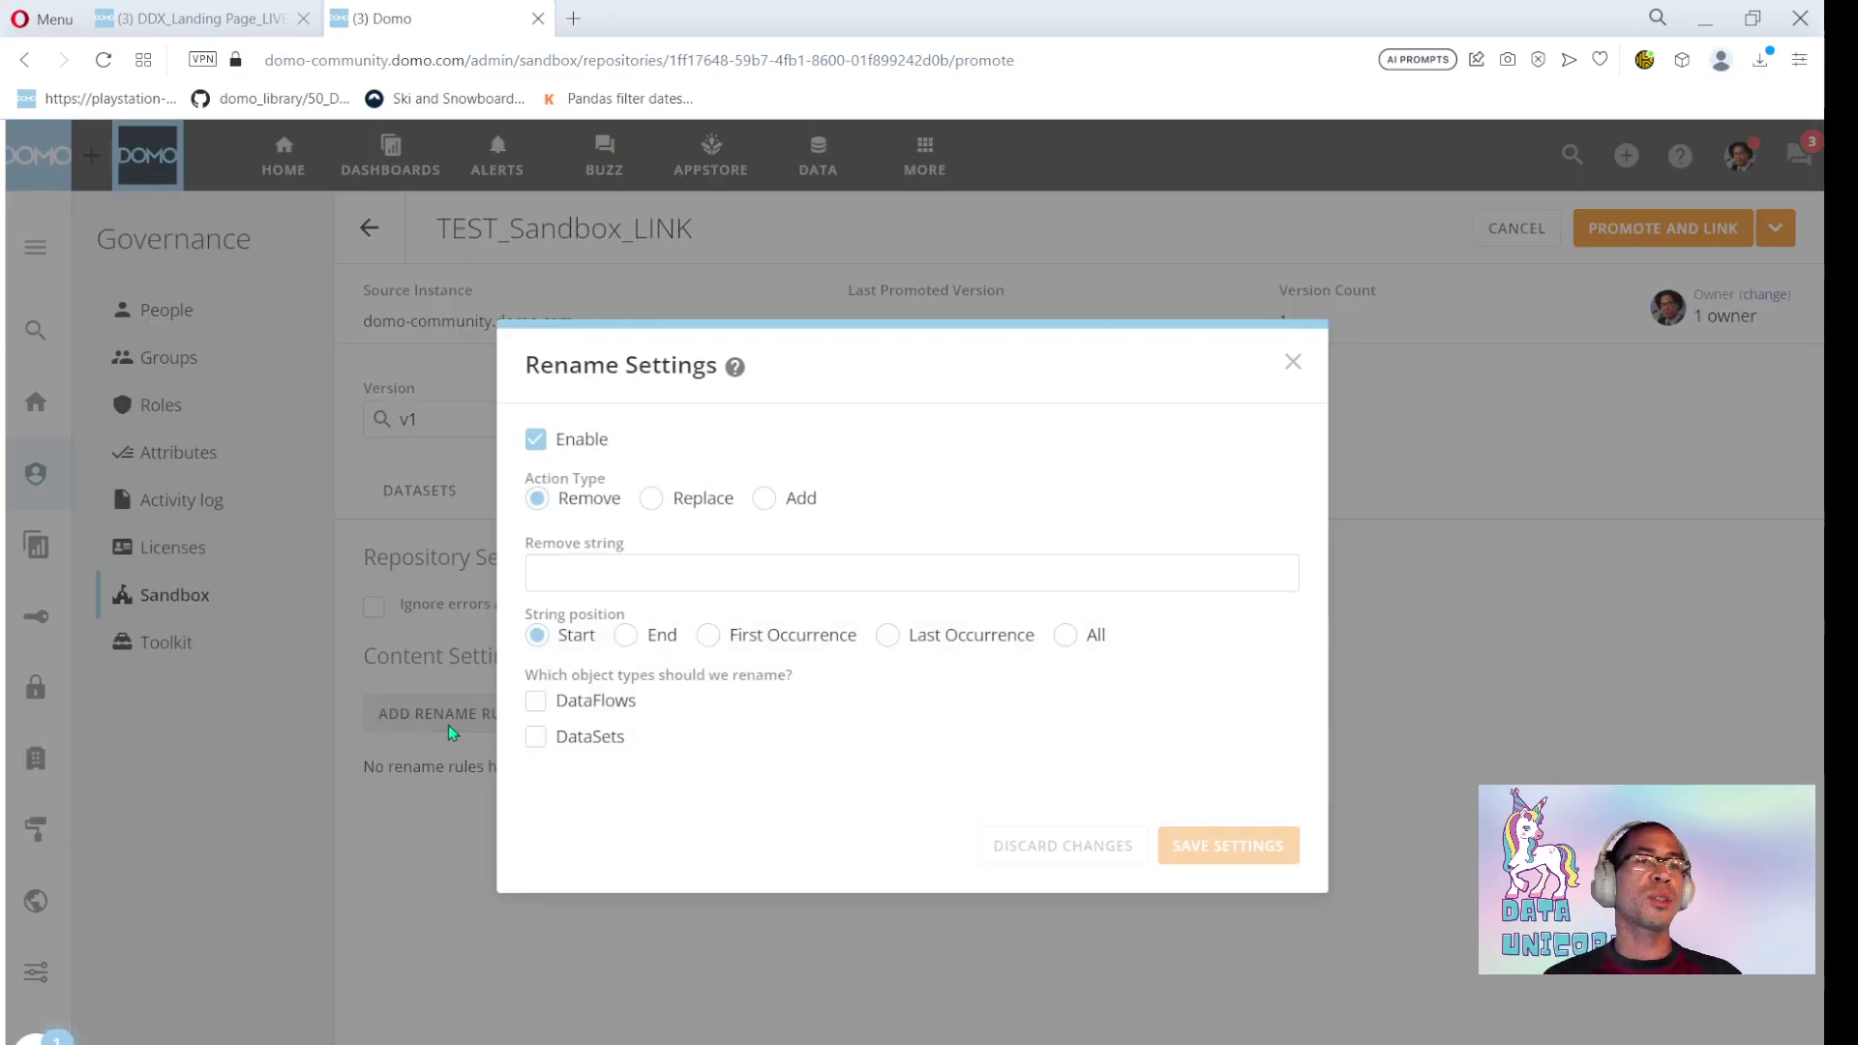
pyautogui.click(680, 501)
pyautogui.click(673, 539)
pyautogui.write('_LIVE')
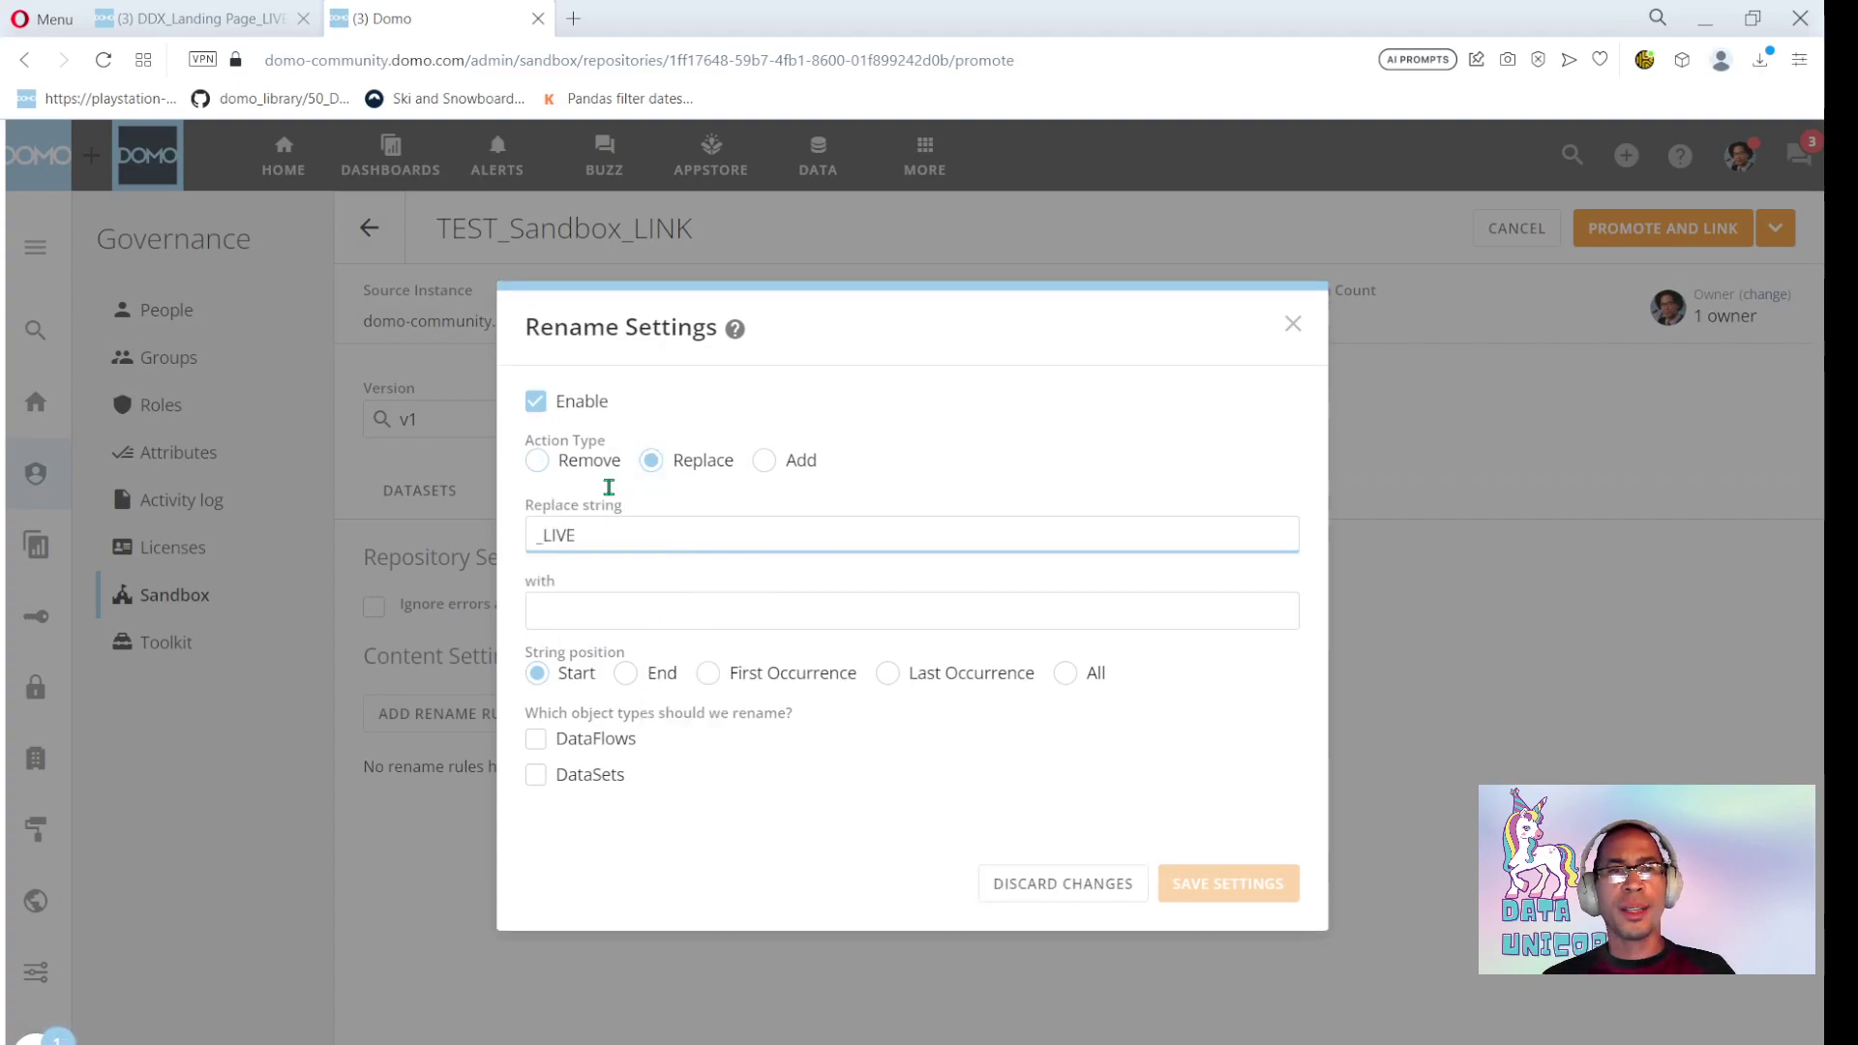
pyautogui.click(160, 15)
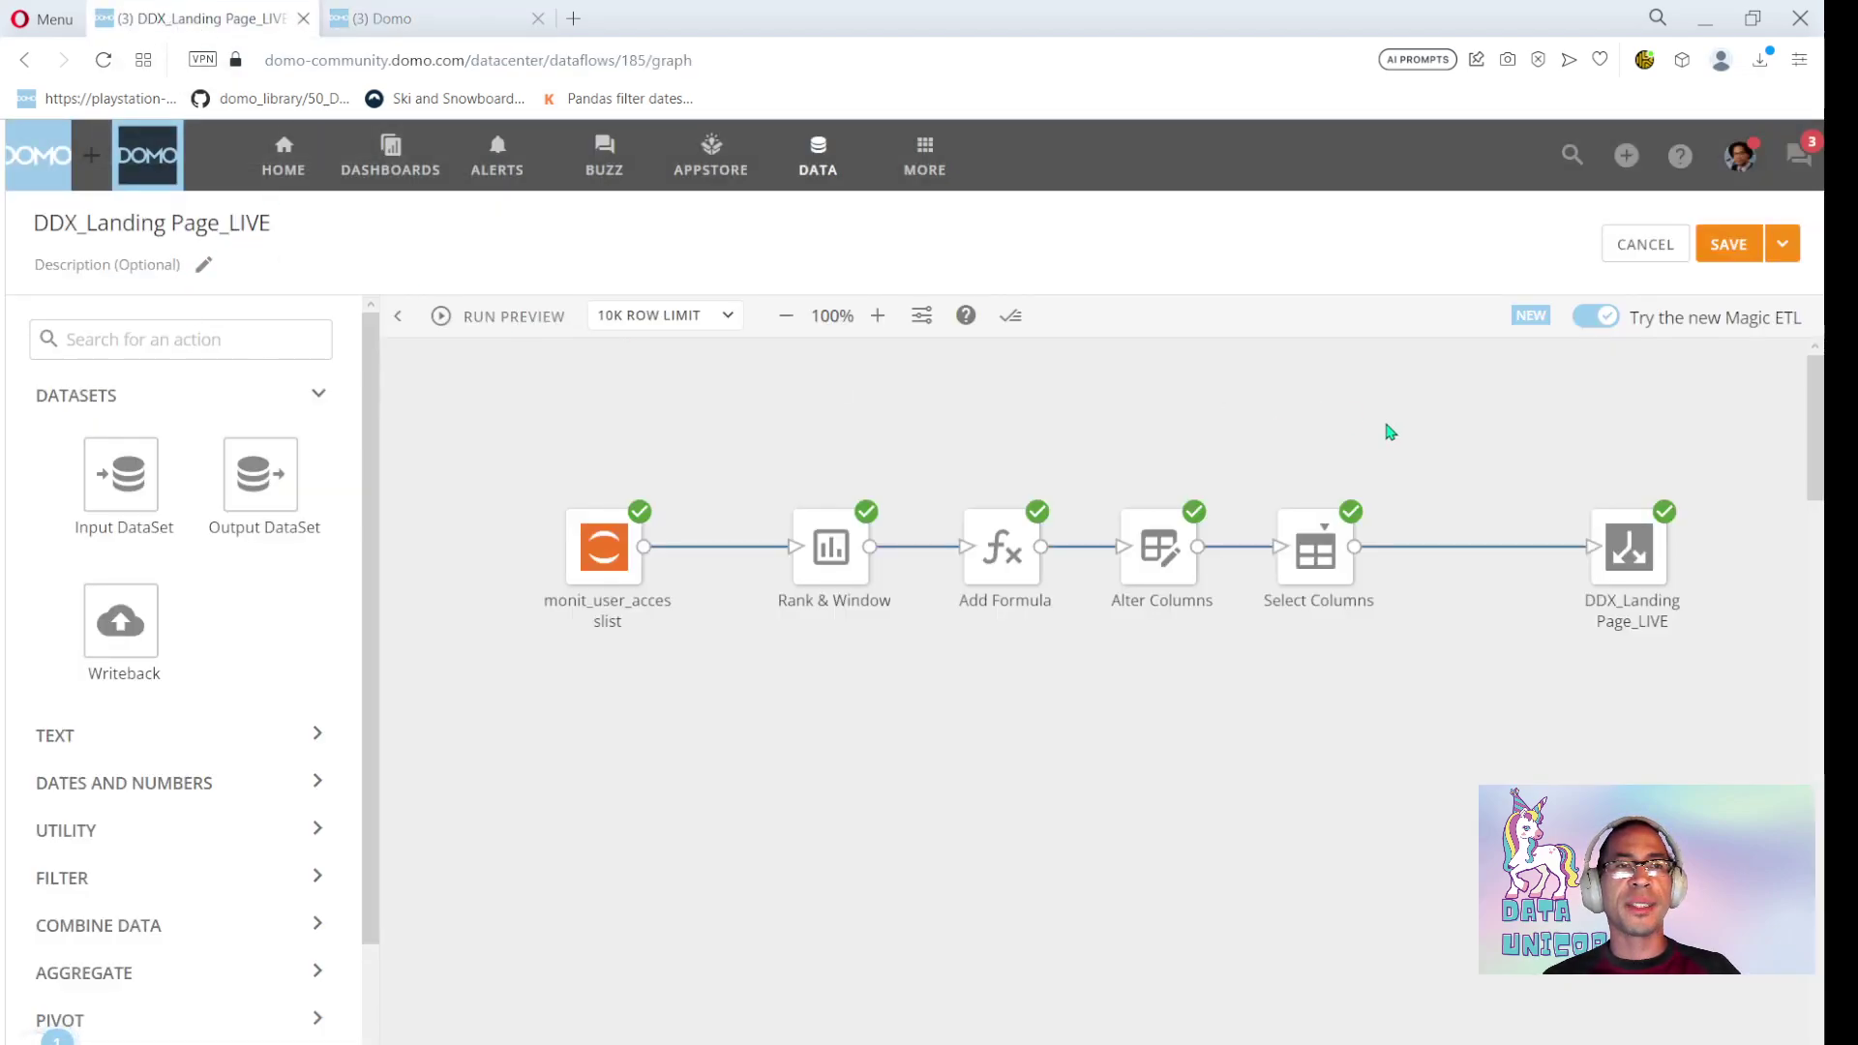
pyautogui.click(406, 18)
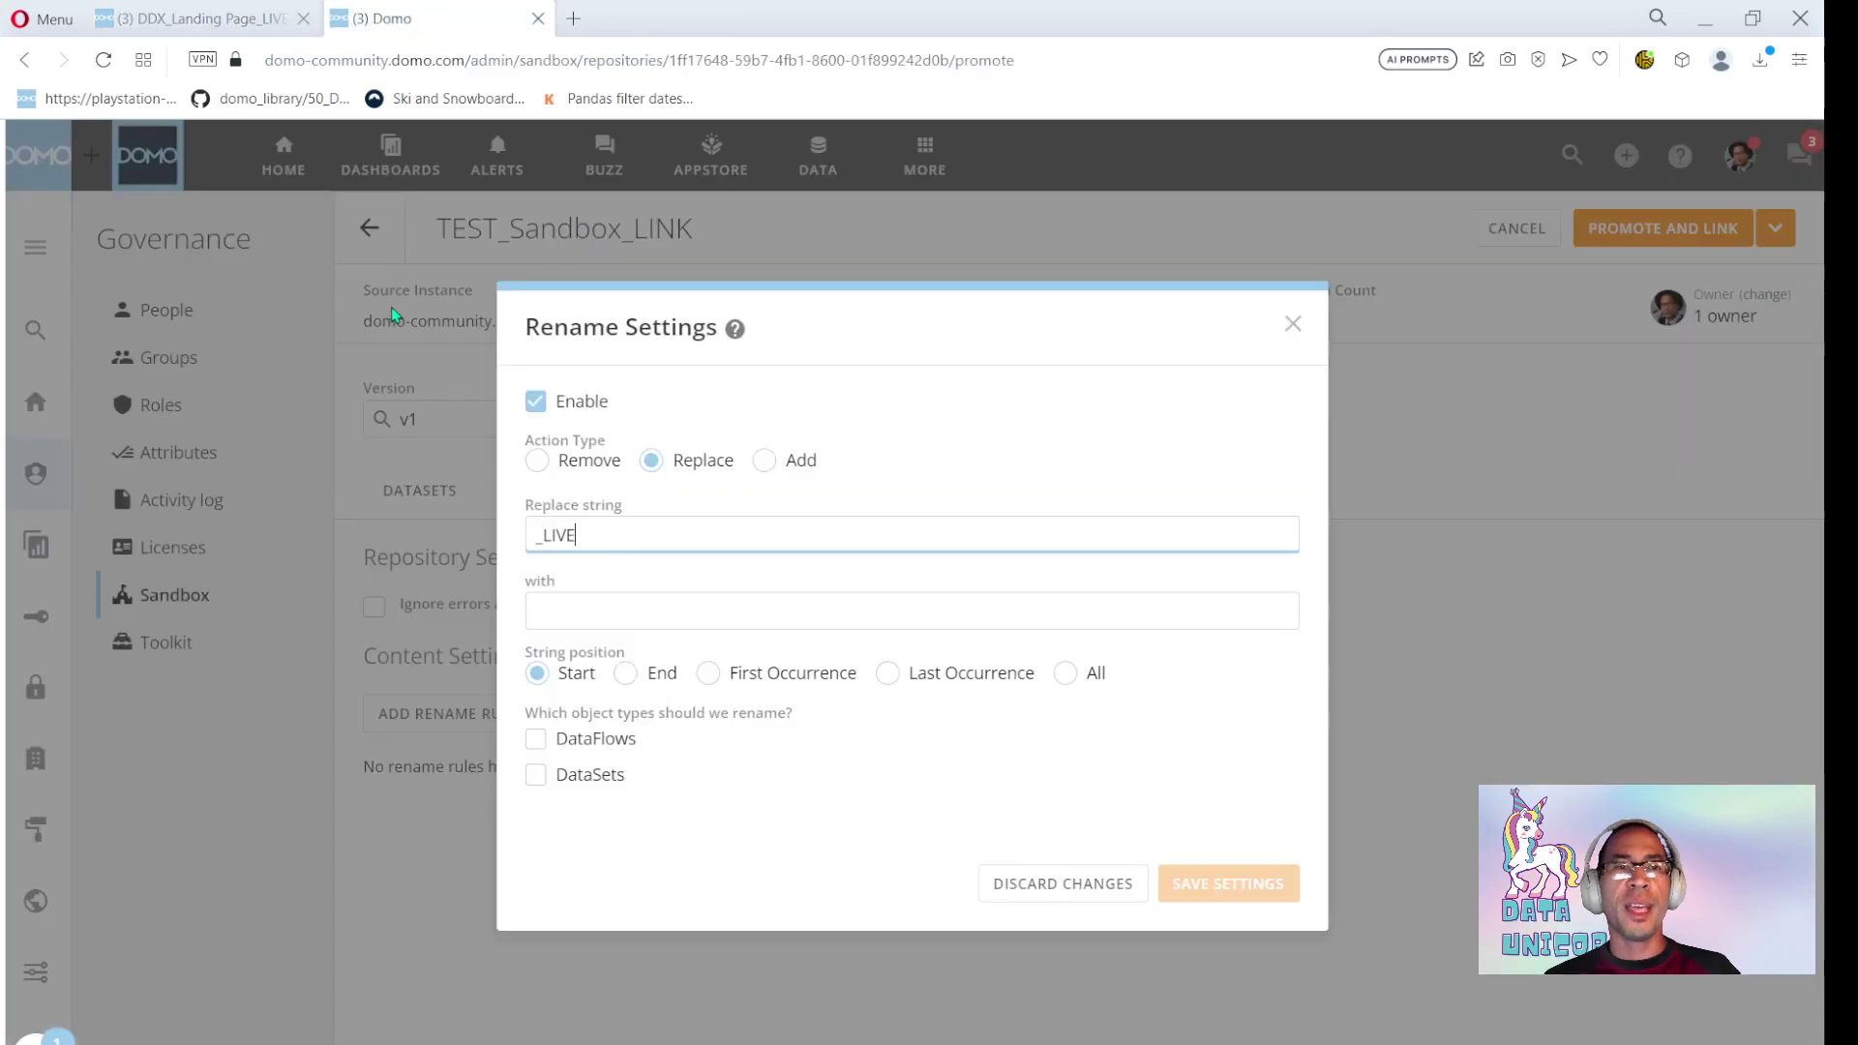
pyautogui.click(581, 624)
pyautogui.write('_DEV')
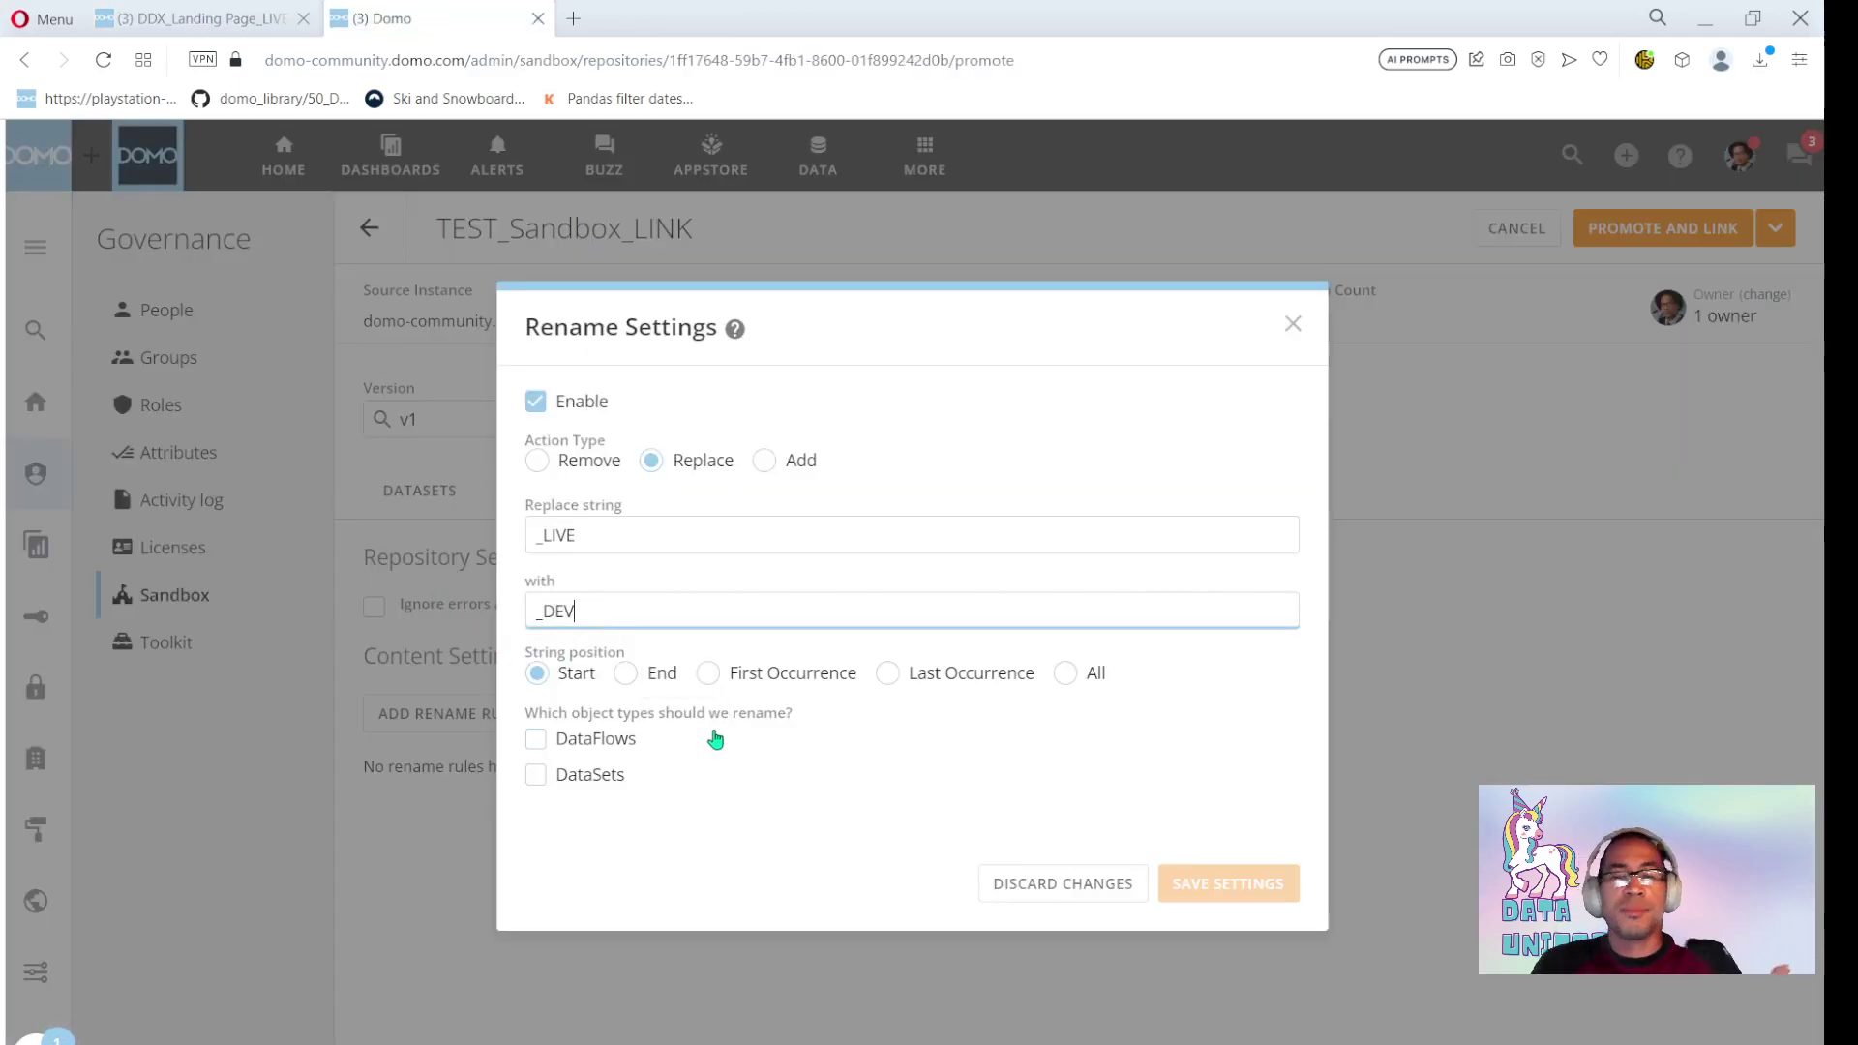
pyautogui.click(643, 685)
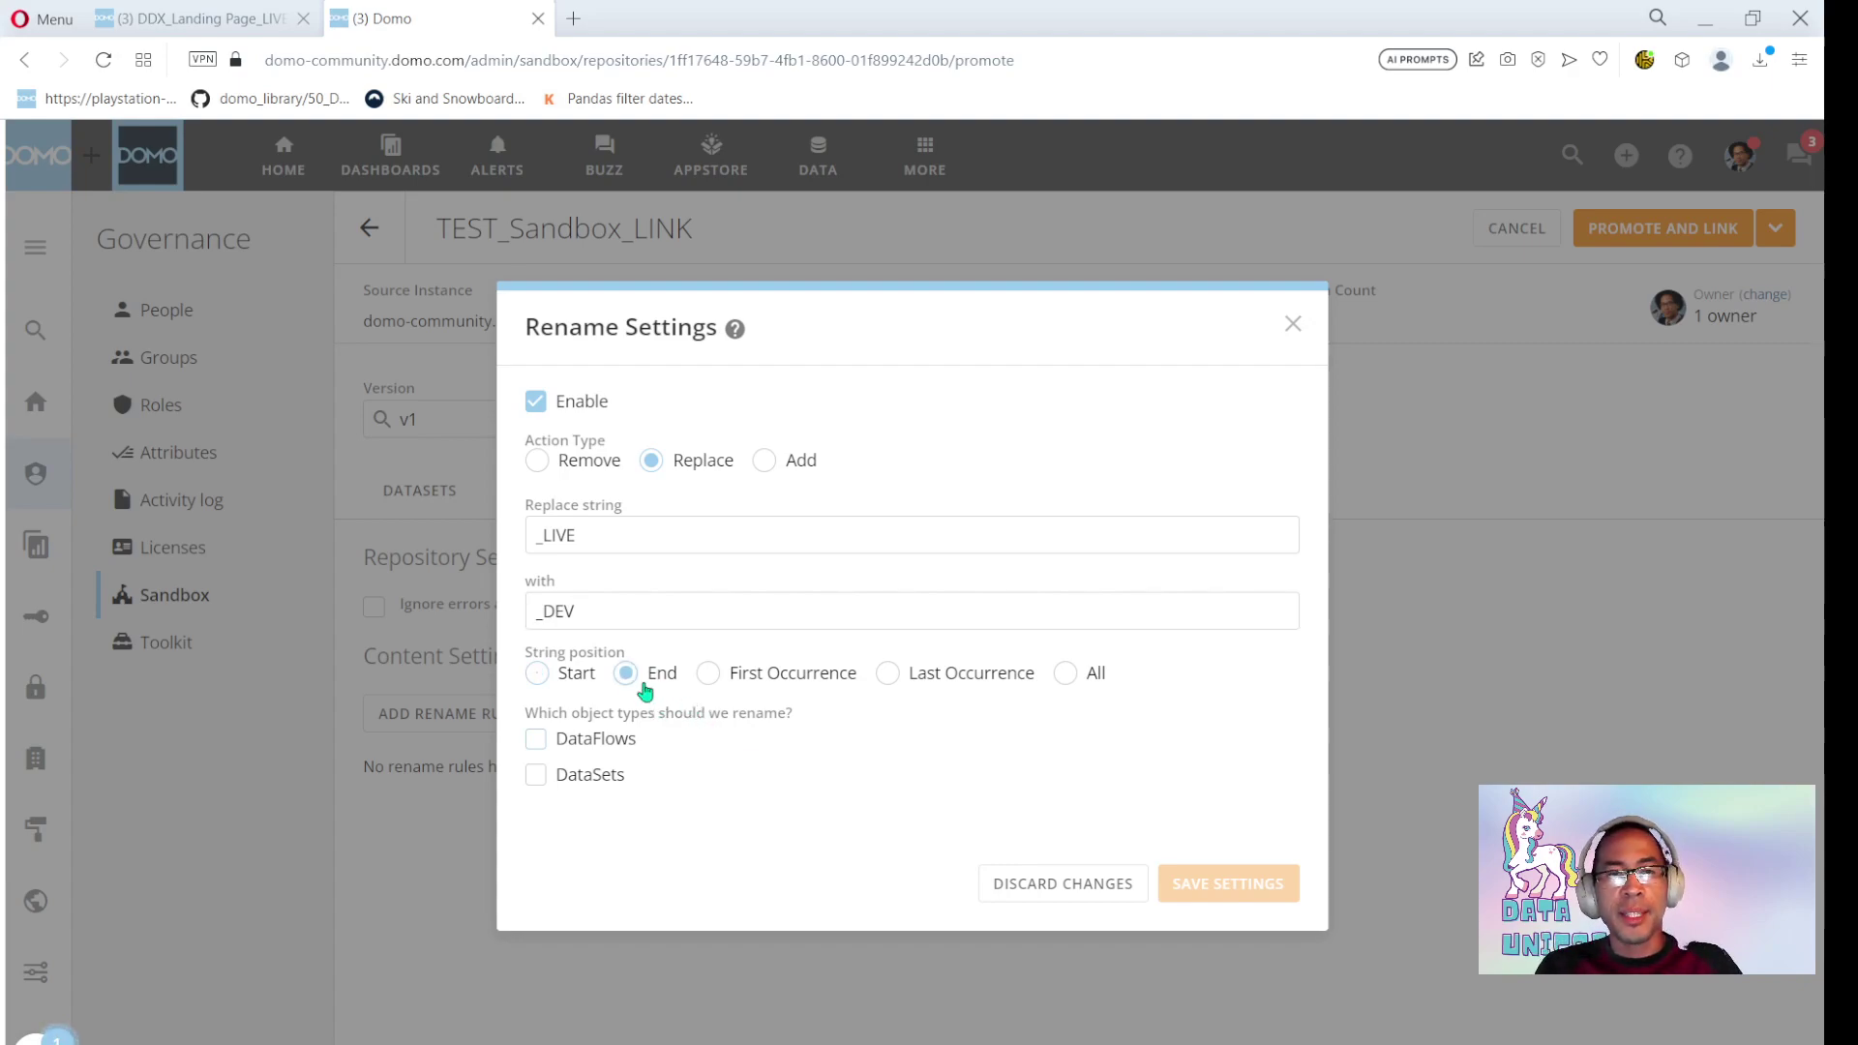
pyautogui.click(600, 741)
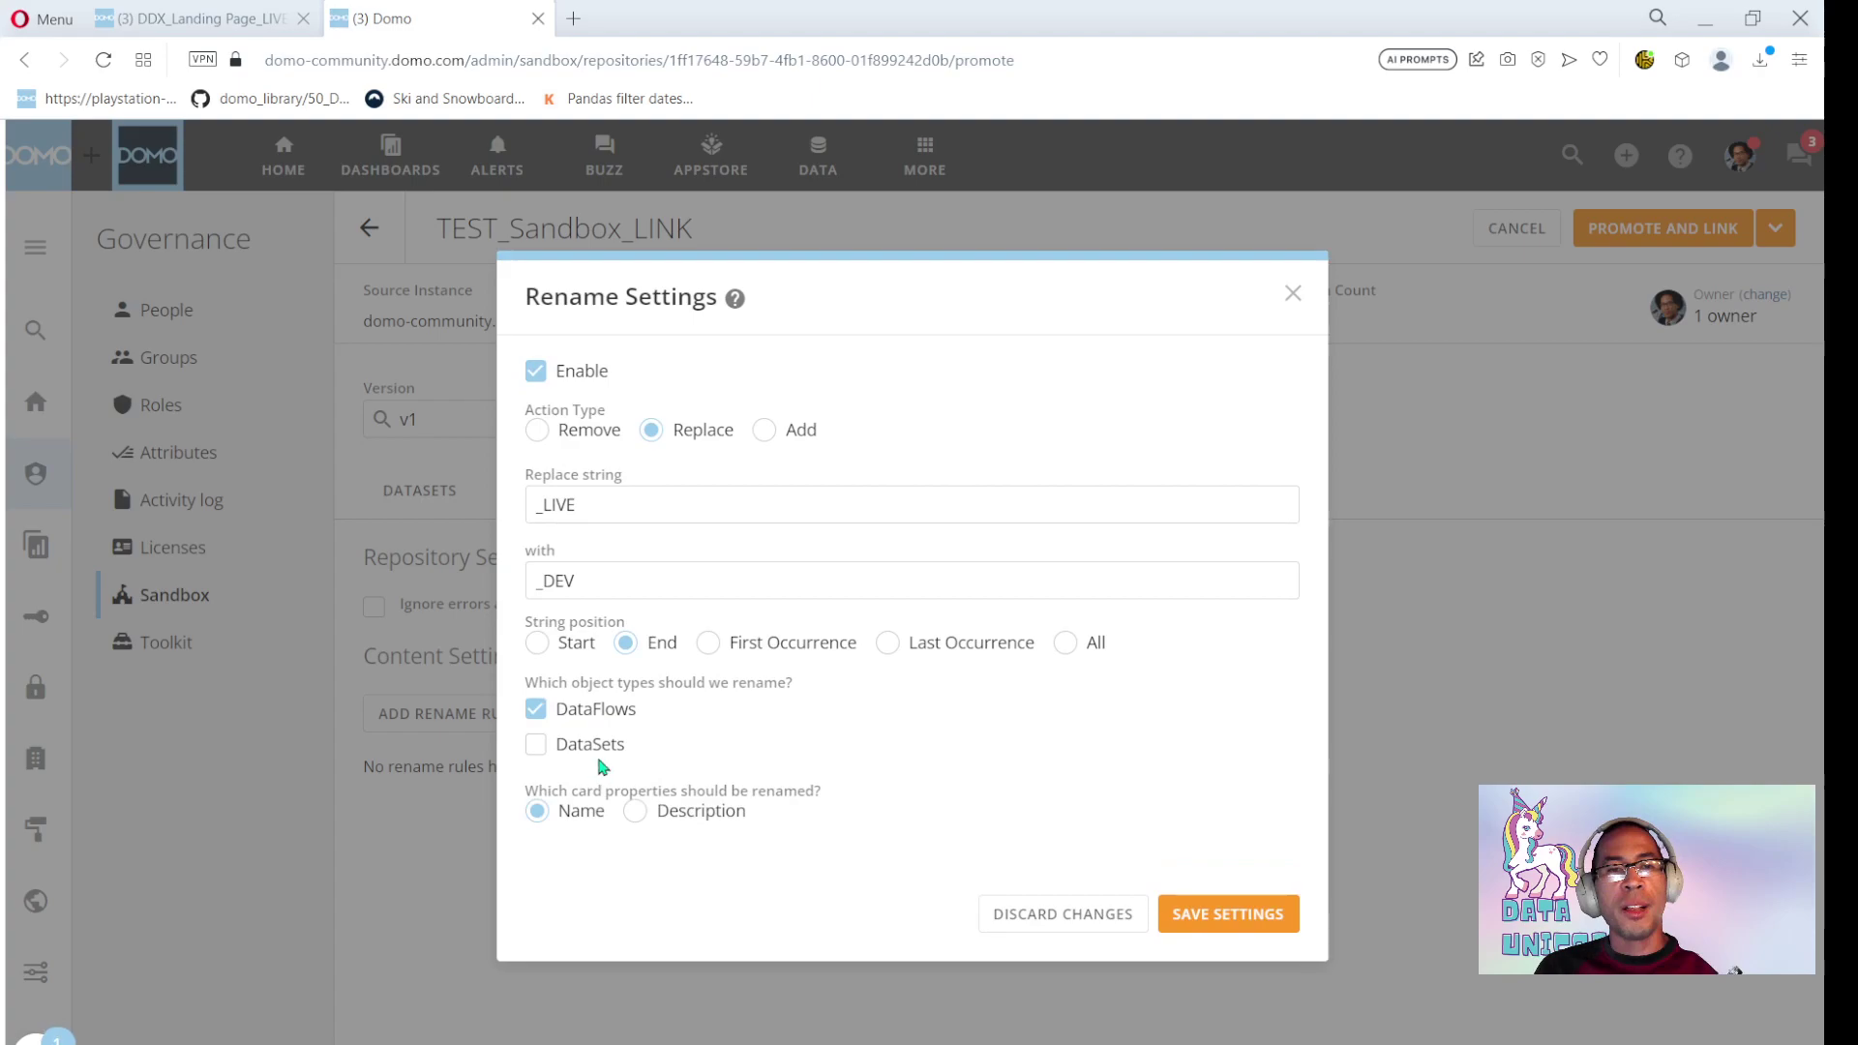
pyautogui.click(611, 747)
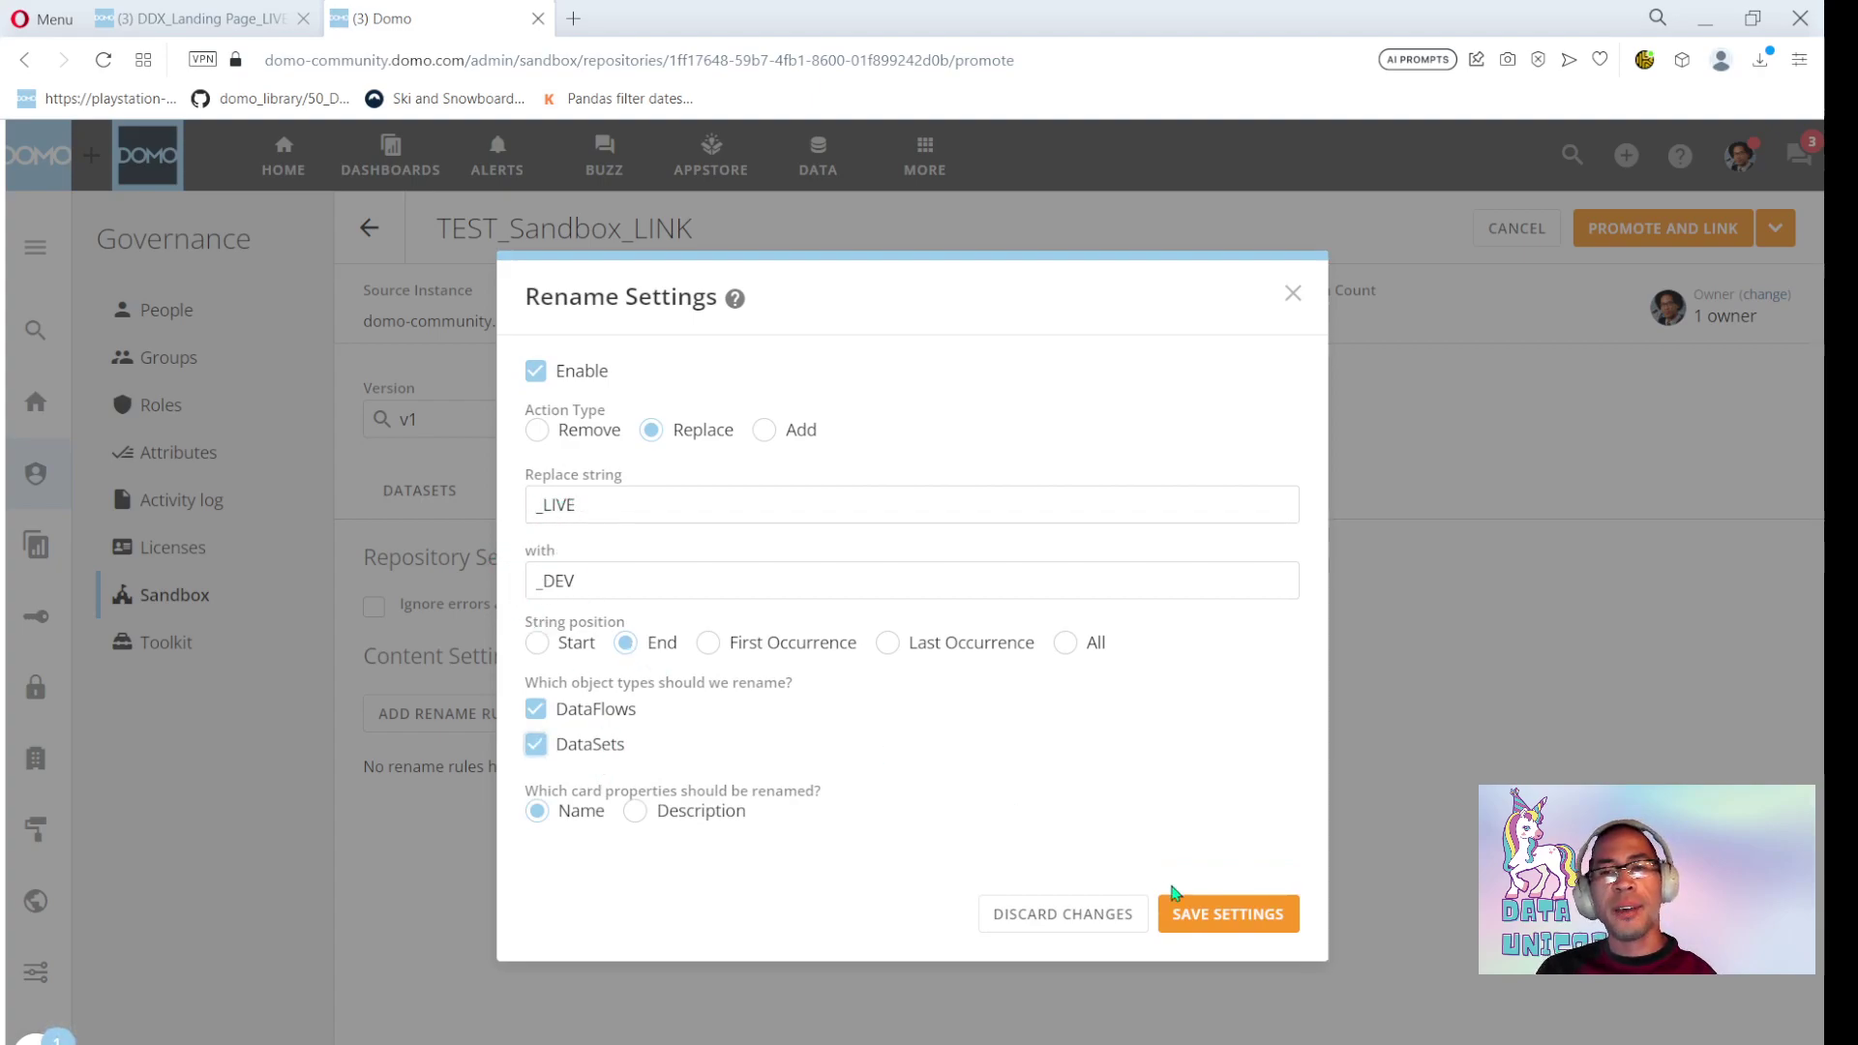
pyautogui.click(1208, 913)
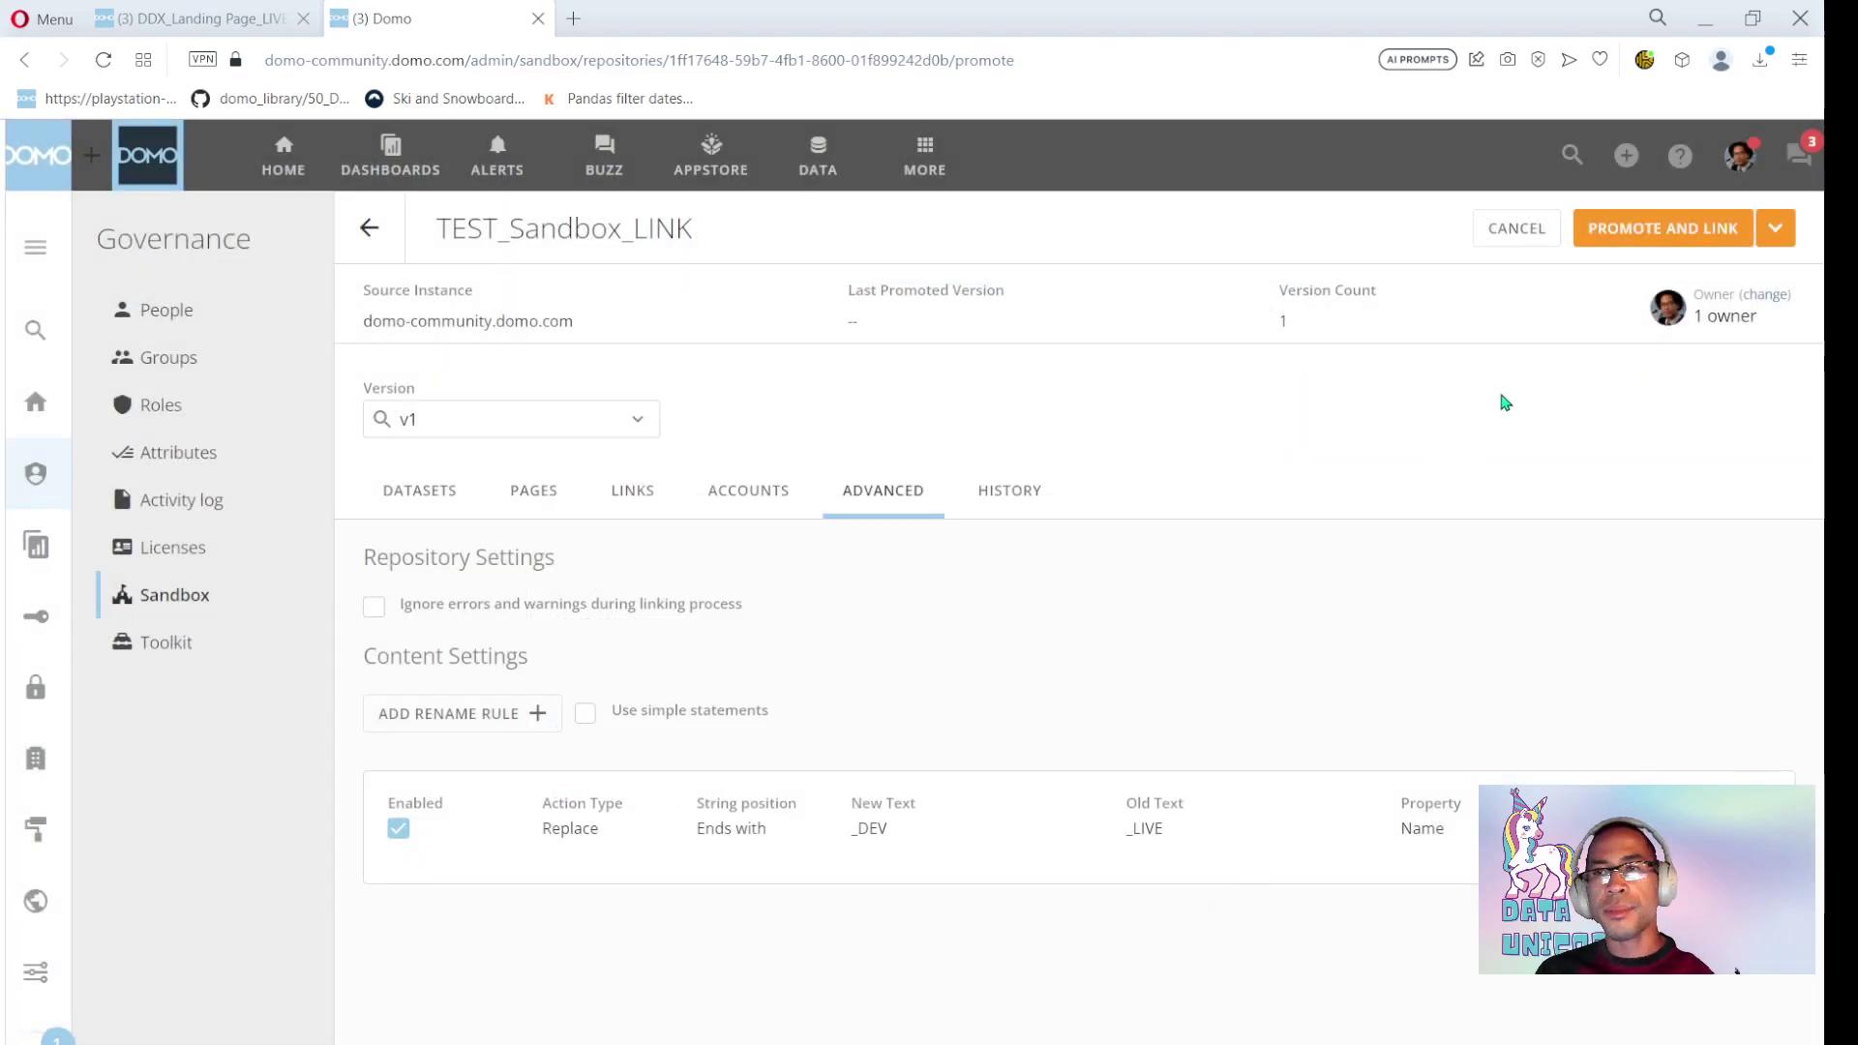
# Start Promote and Link and enter TEST_Sandbox_DEV as the repository name
pyautogui.click(1633, 235)
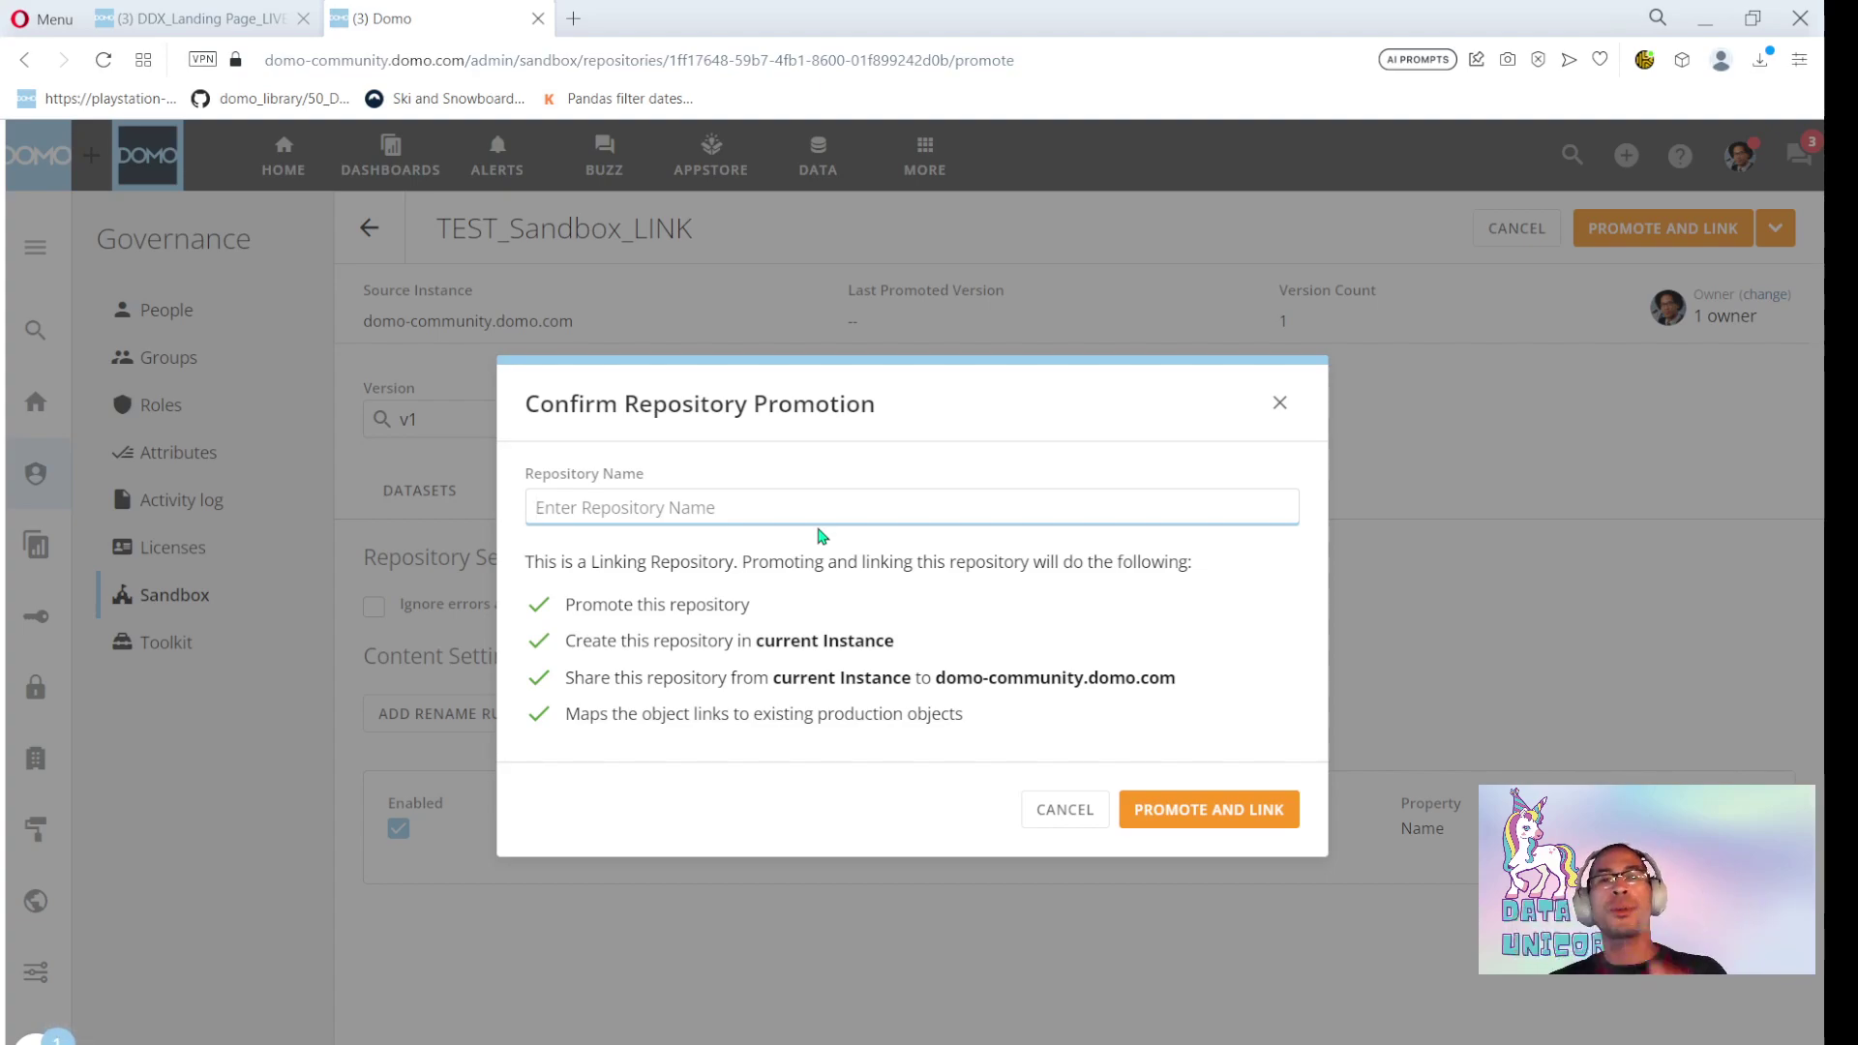
pyautogui.write('TEST_SANDBO')
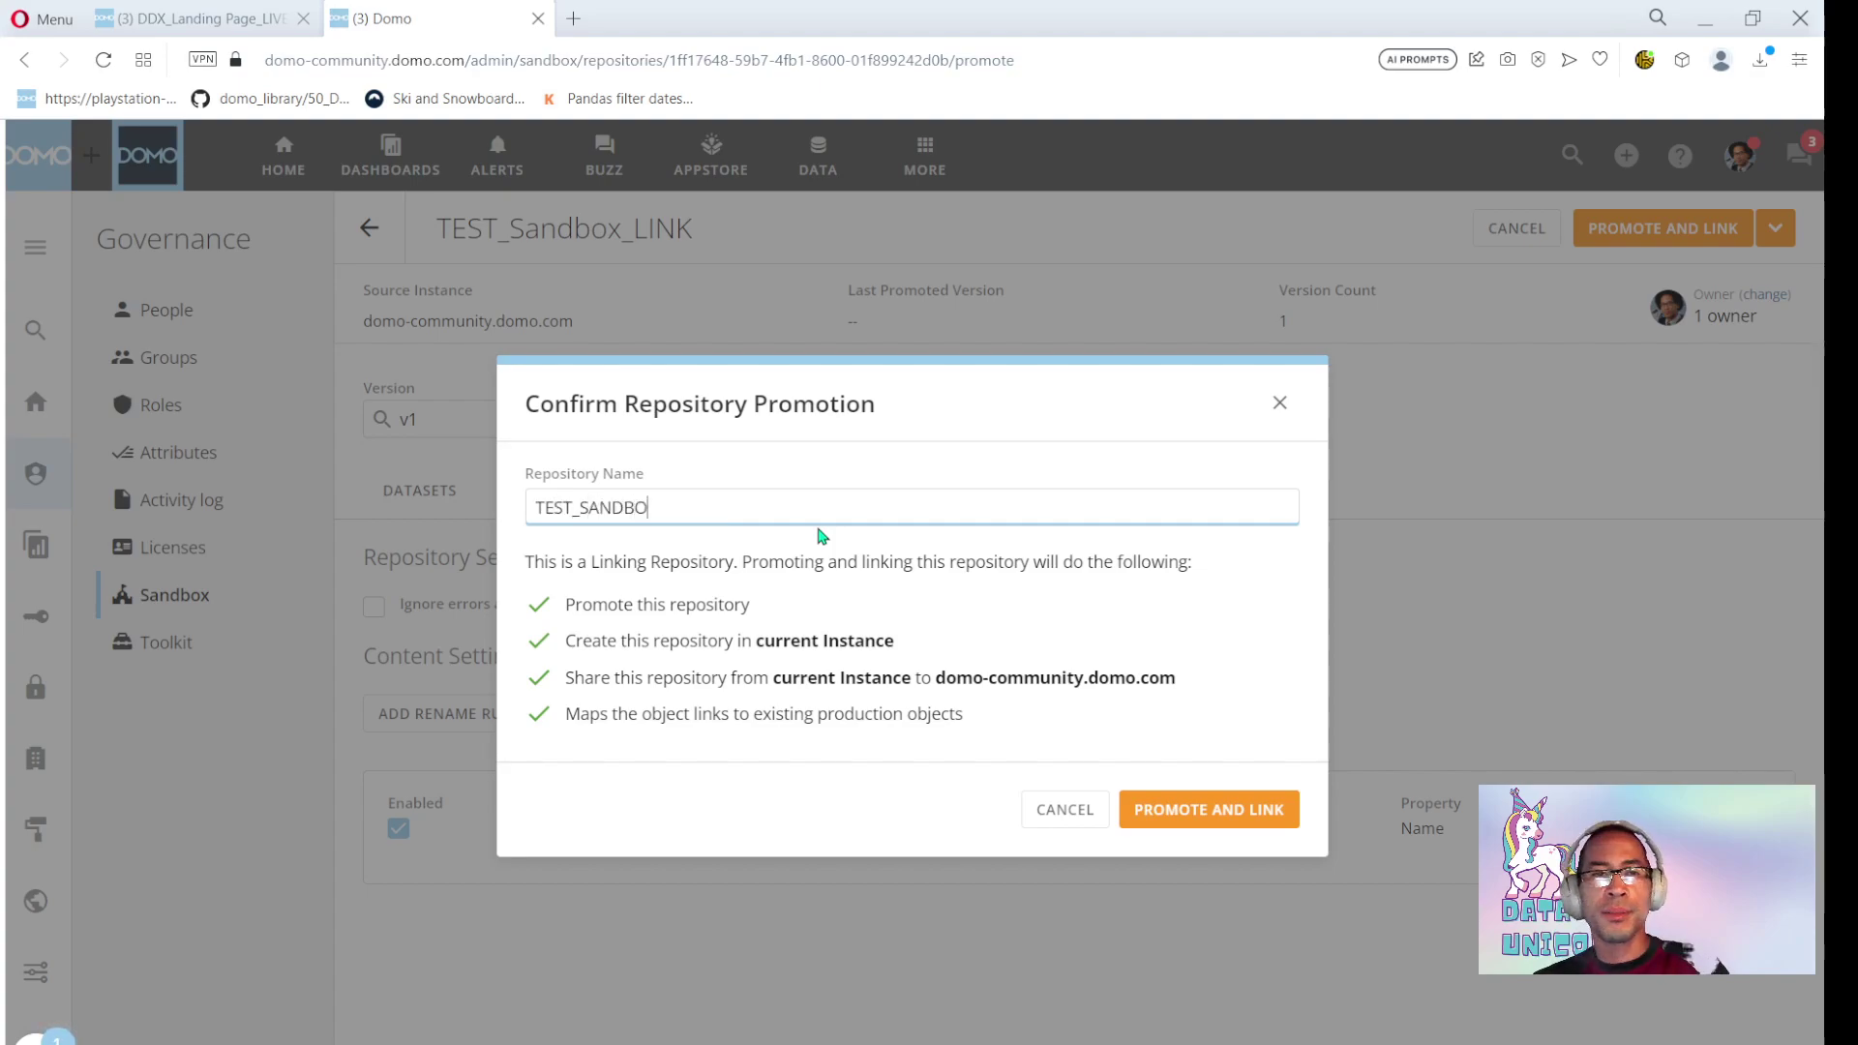
pyautogui.press('BackSpace')
pyautogui.press('BackSpace')
pyautogui.write('andb')
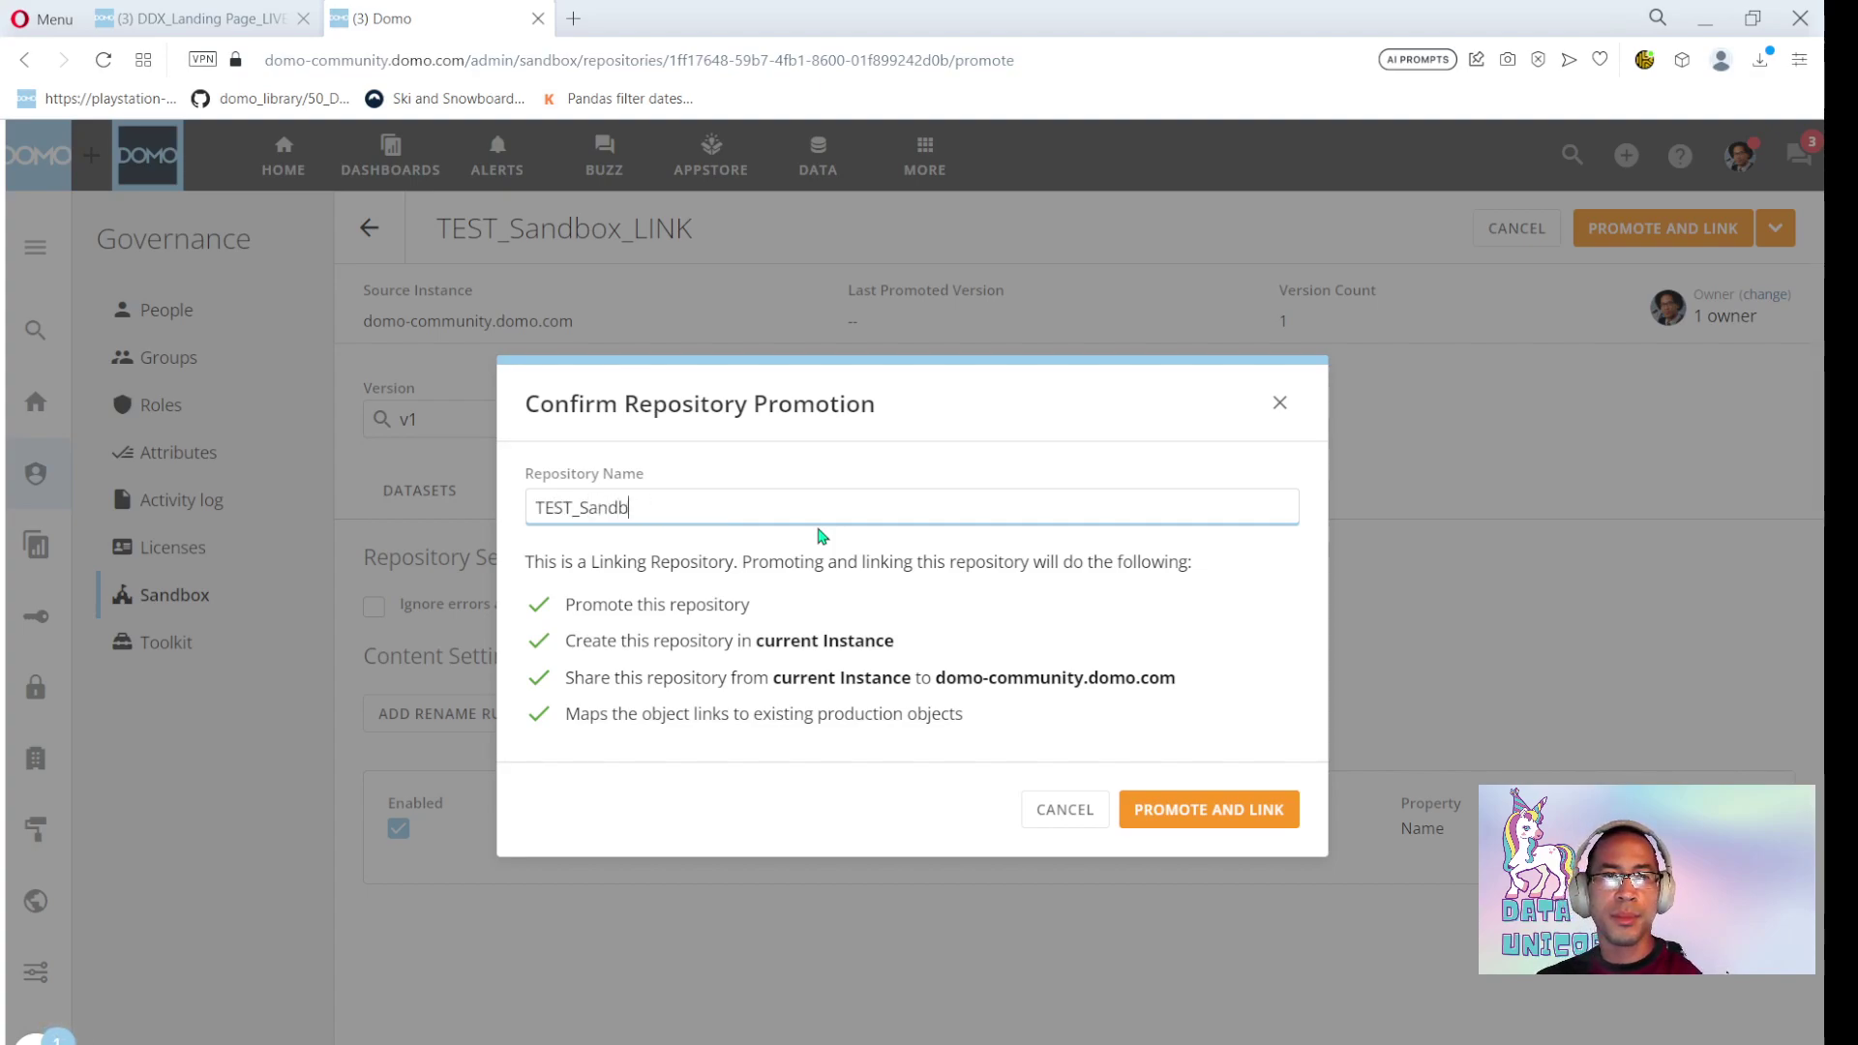
pyautogui.write('ox_DEV')
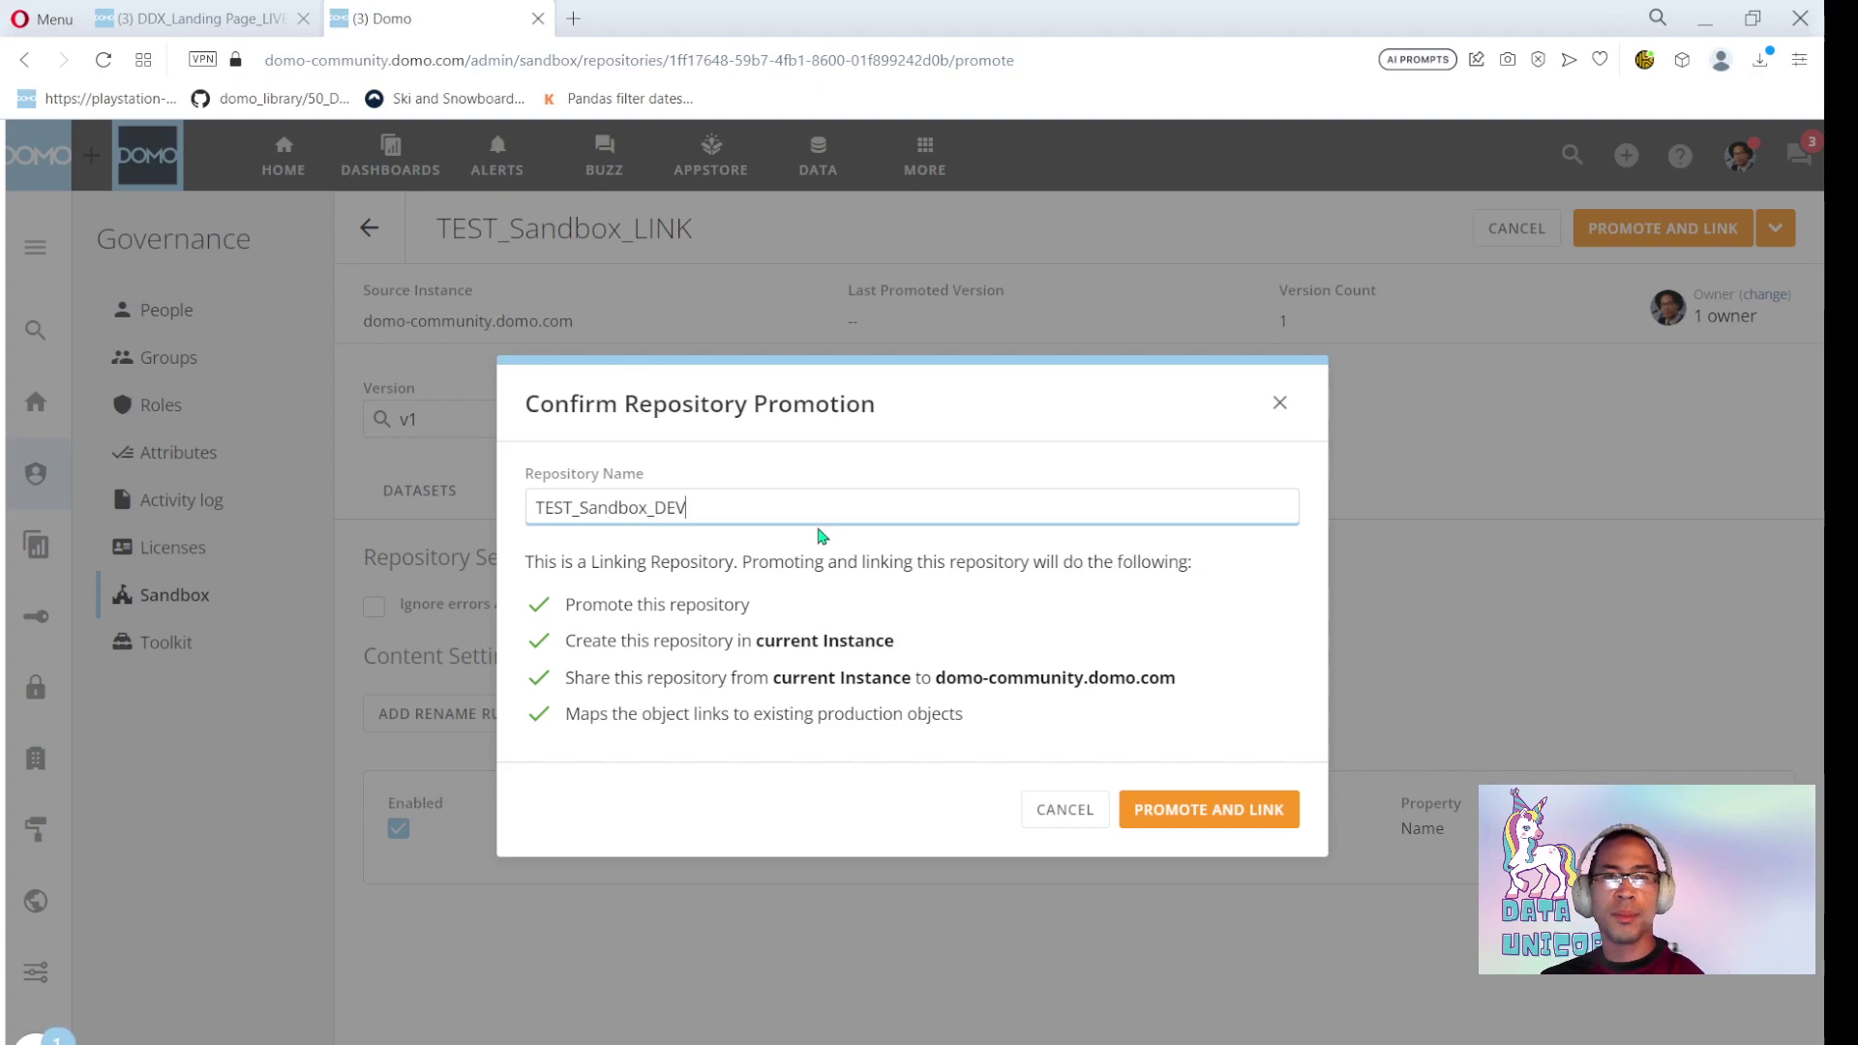
# Confirm the promotion, then delete TEST_Sandbox_LINK from My Repositories
pyautogui.click(1166, 819)
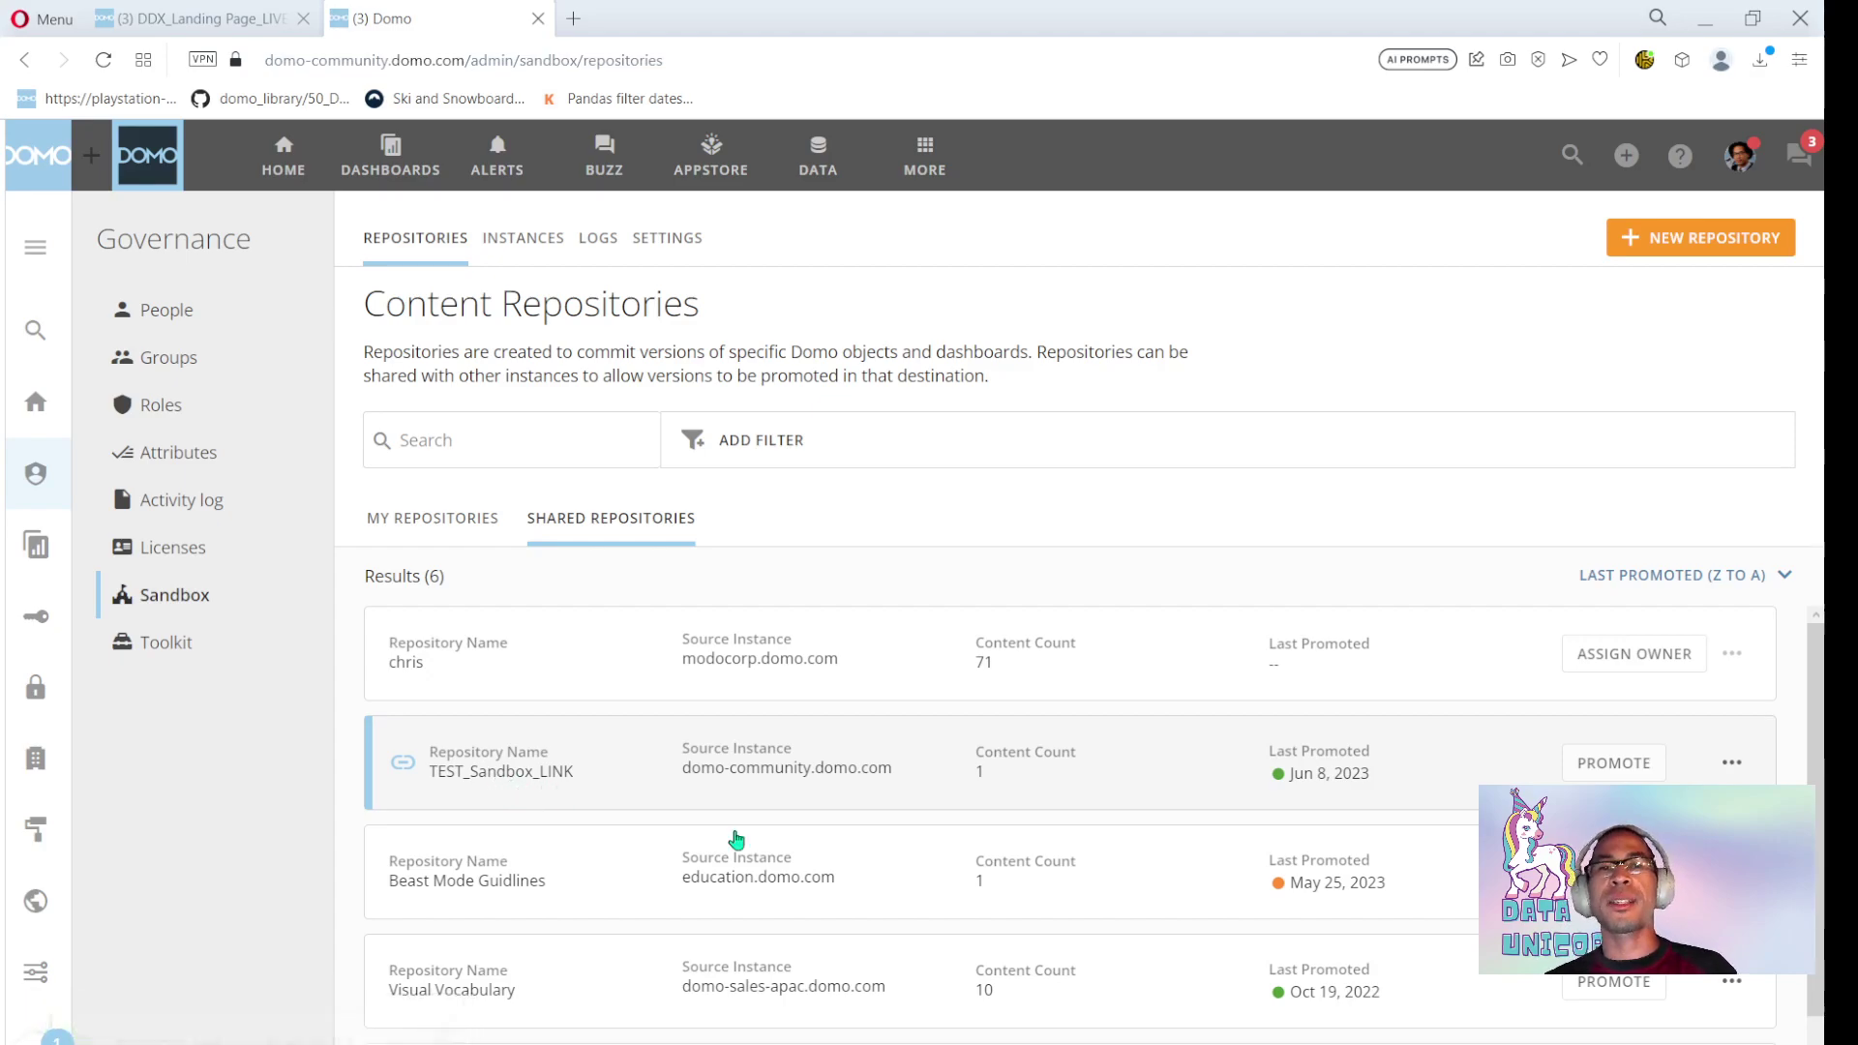
pyautogui.click(1732, 762)
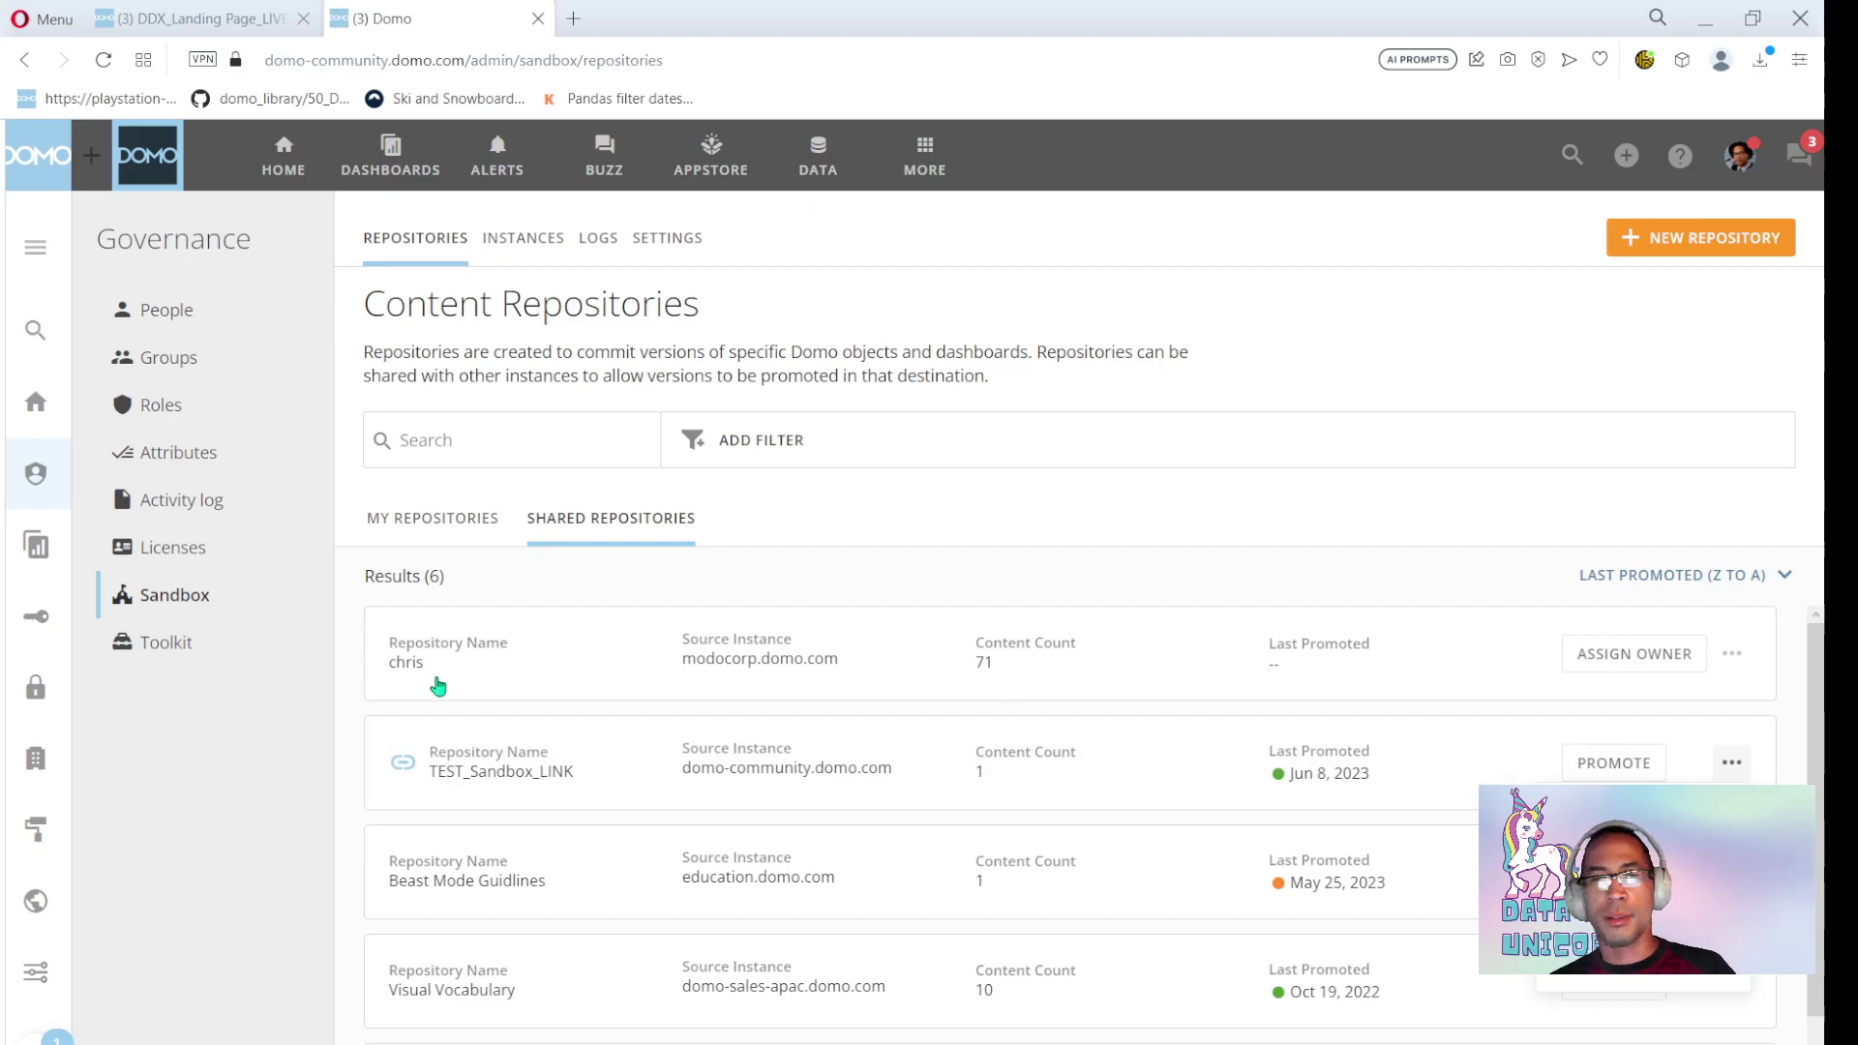
pyautogui.click(468, 532)
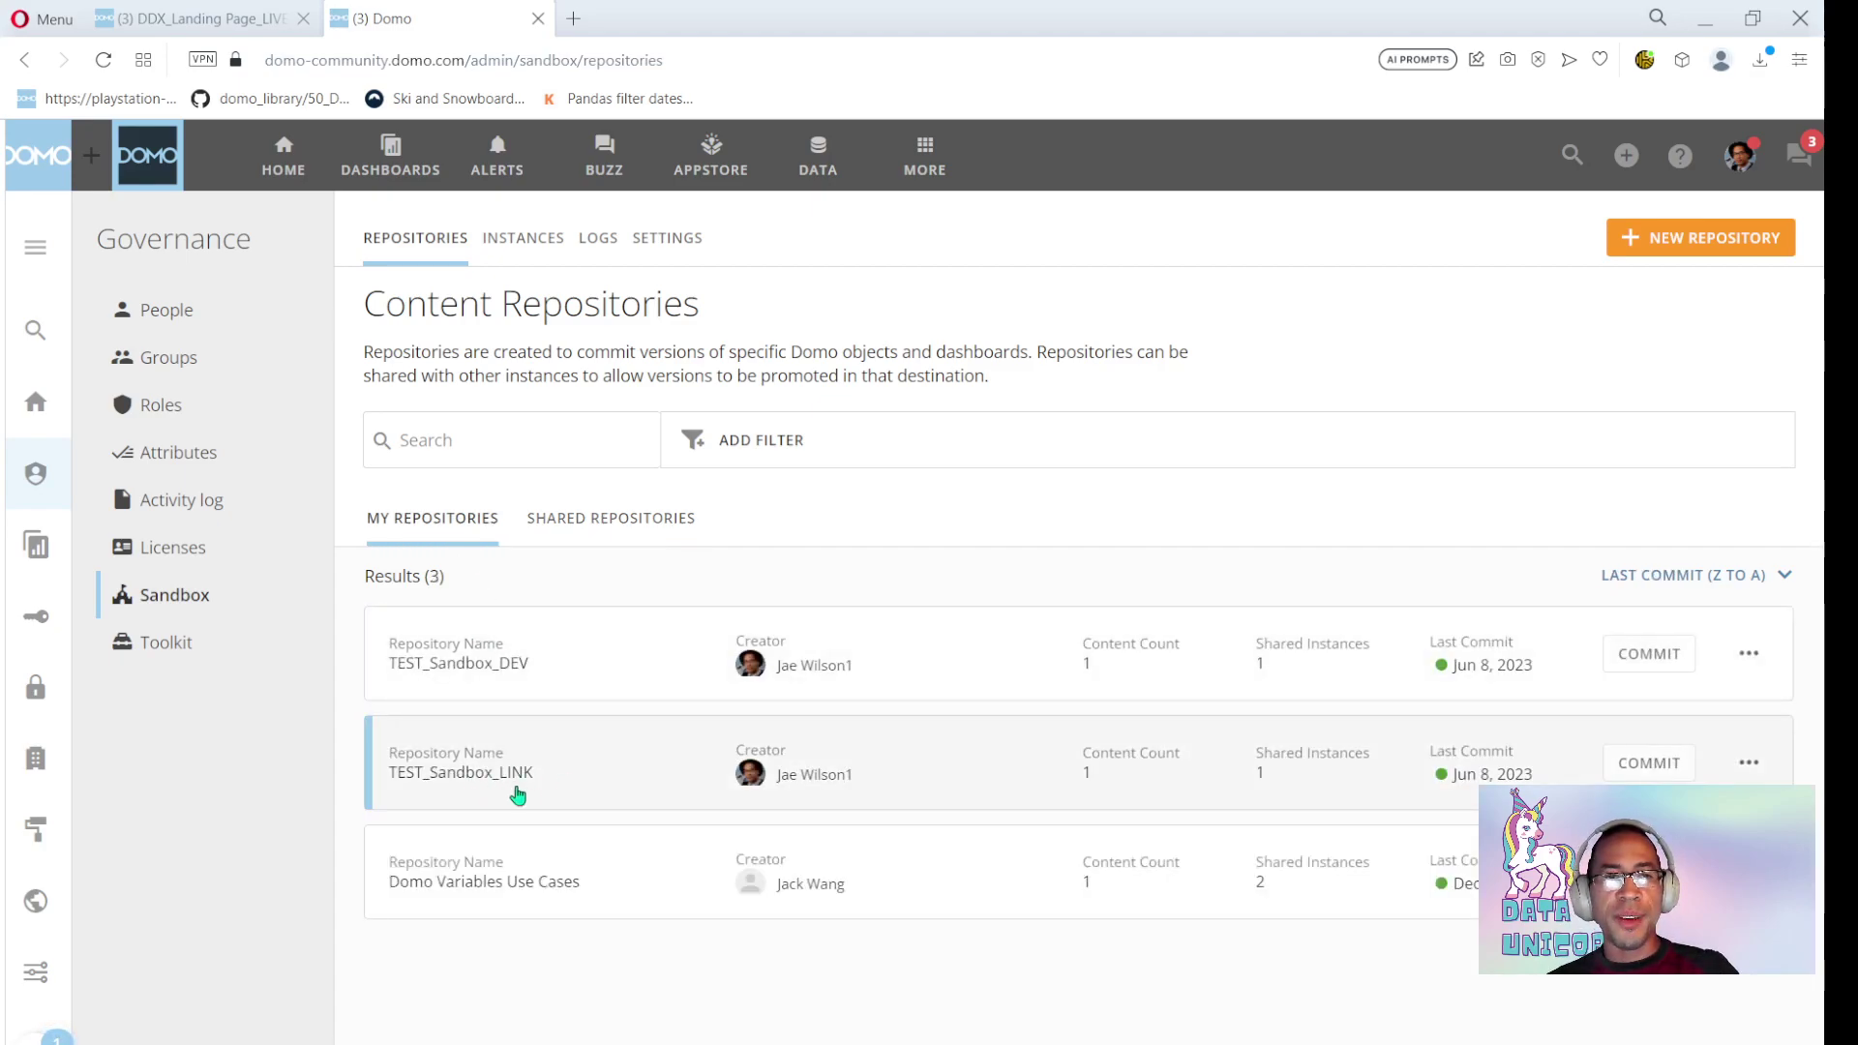
pyautogui.click(1749, 762)
pyautogui.click(1573, 570)
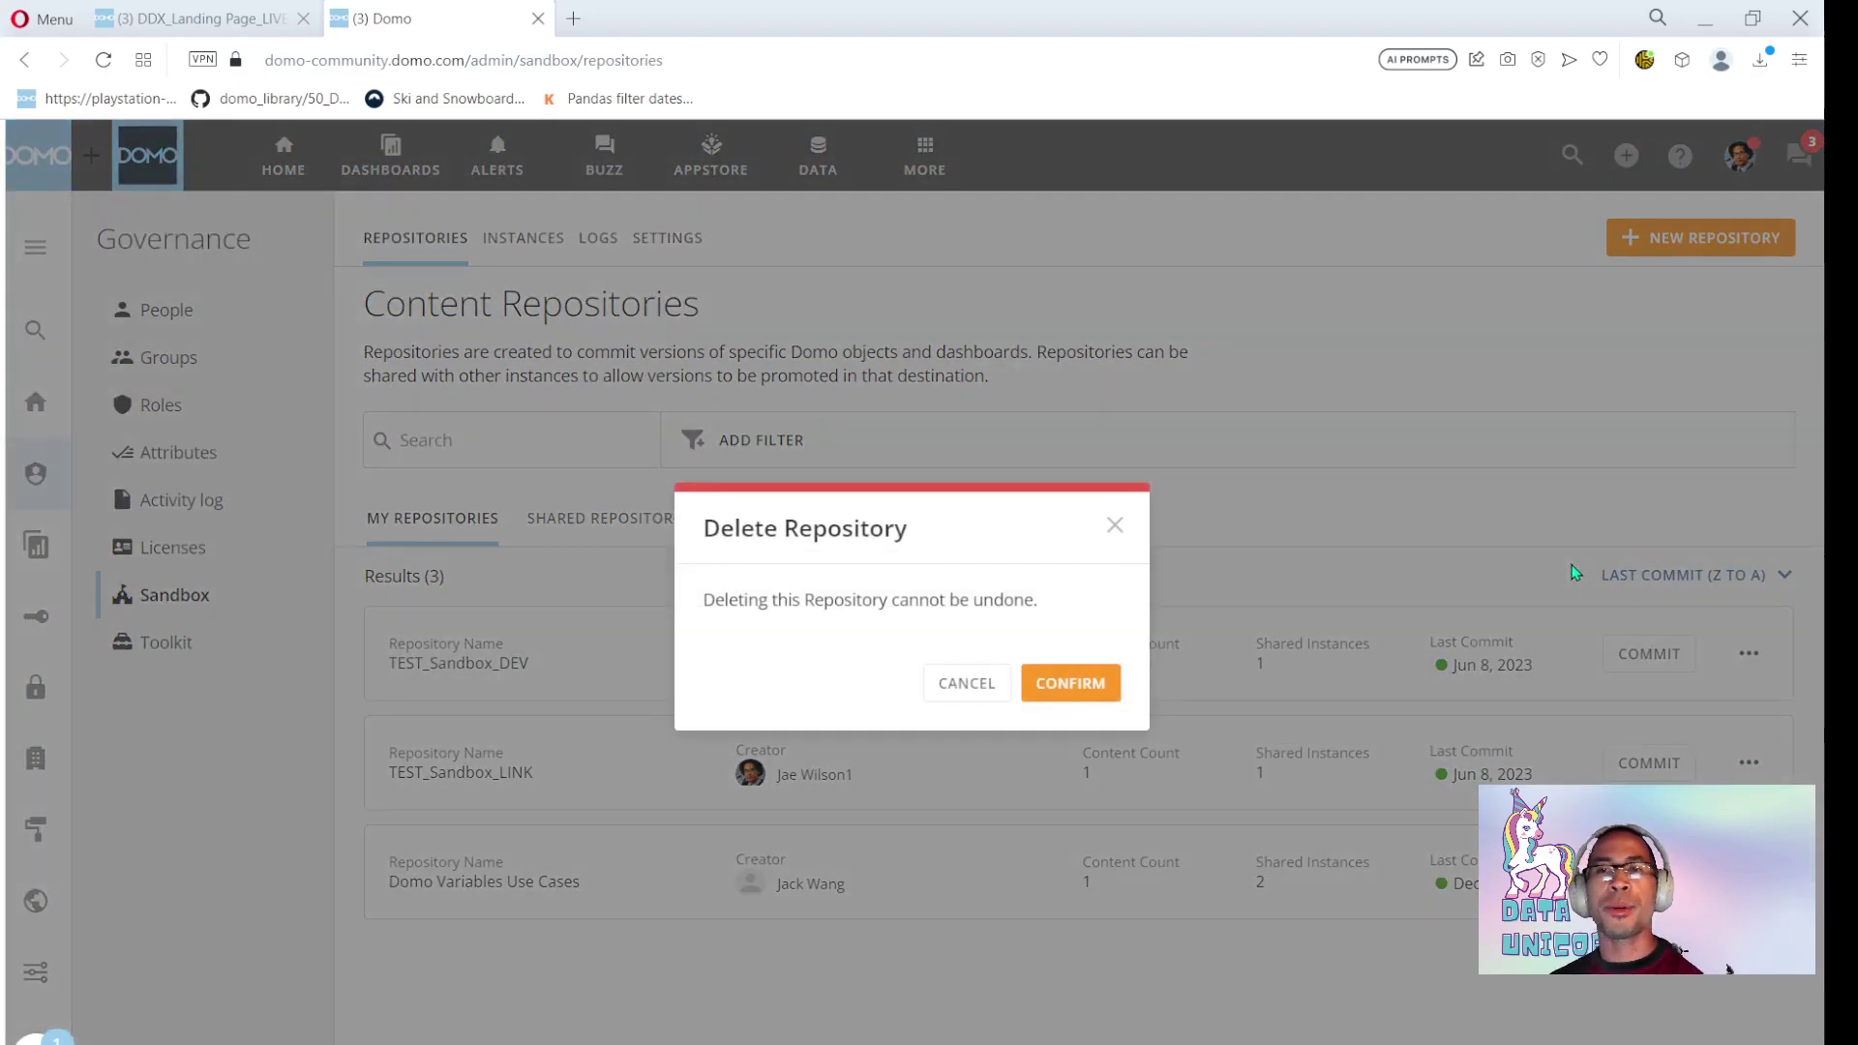
pyautogui.click(1106, 680)
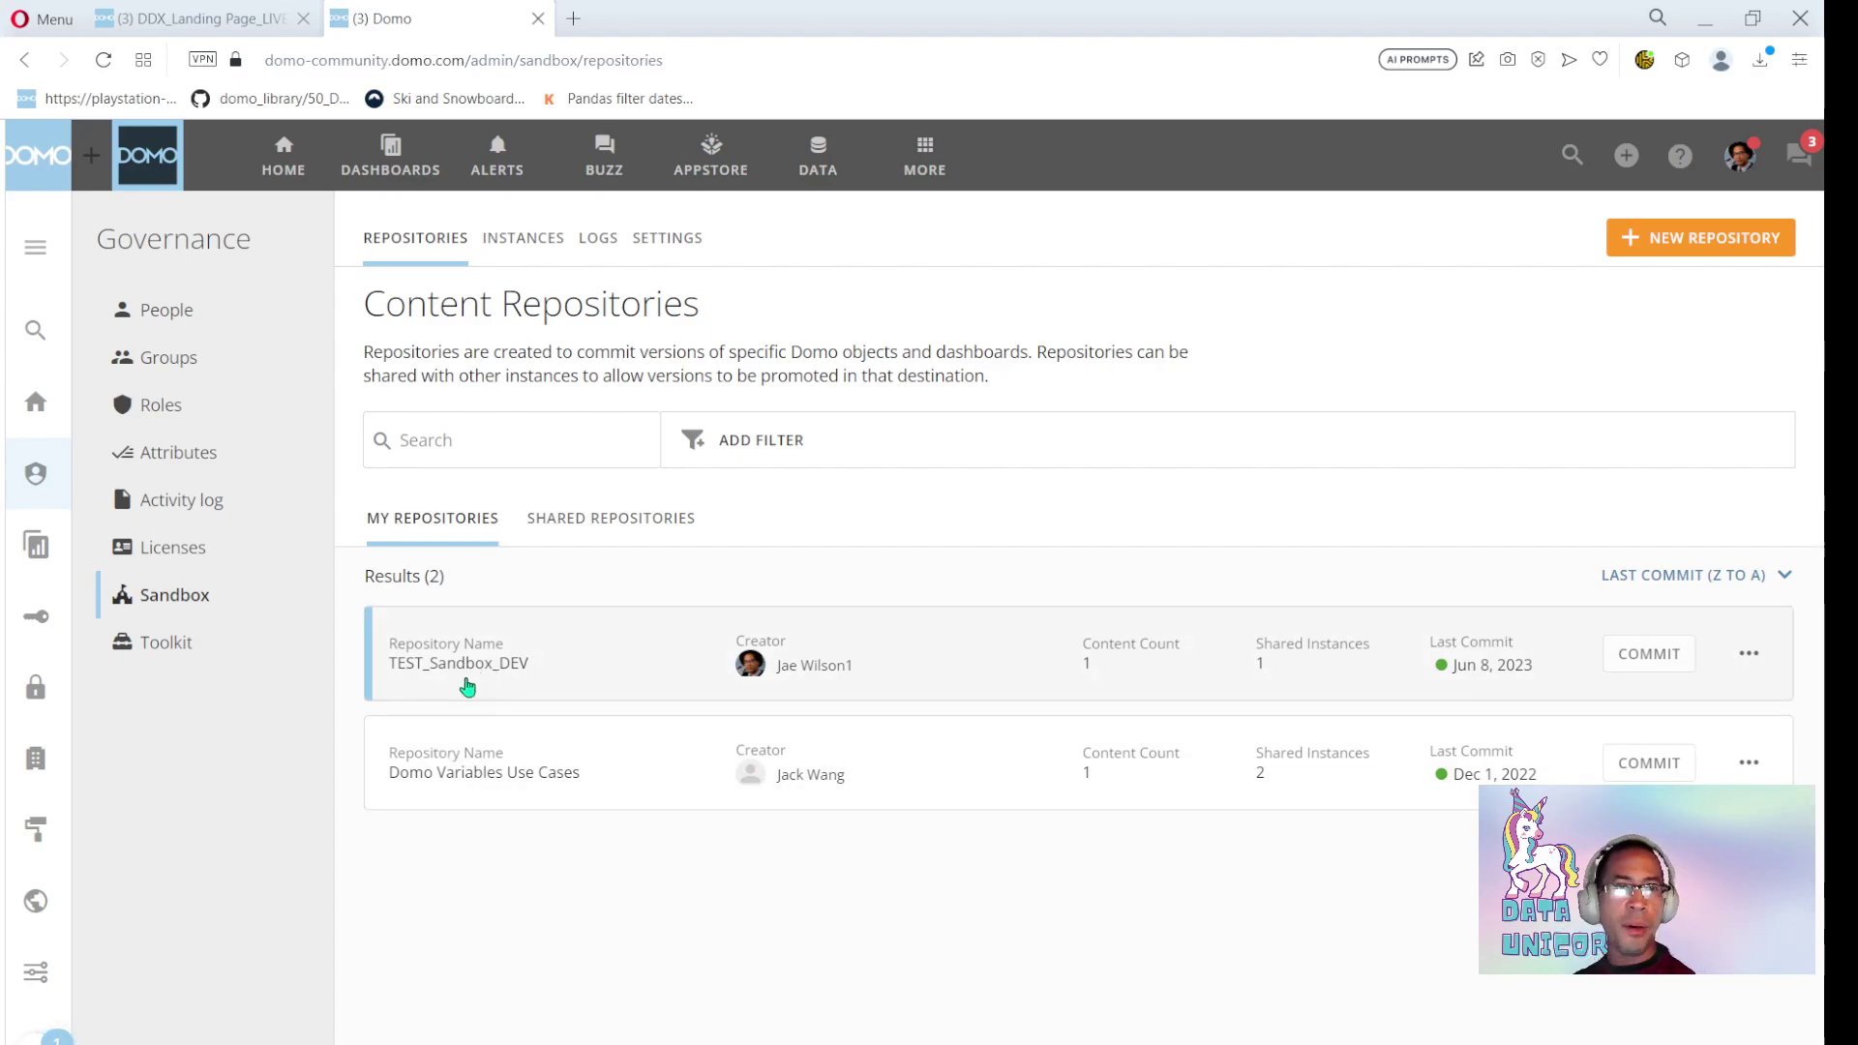
# Go to the Data Center and list the ddx_ DataFlows
pyautogui.click(798, 189)
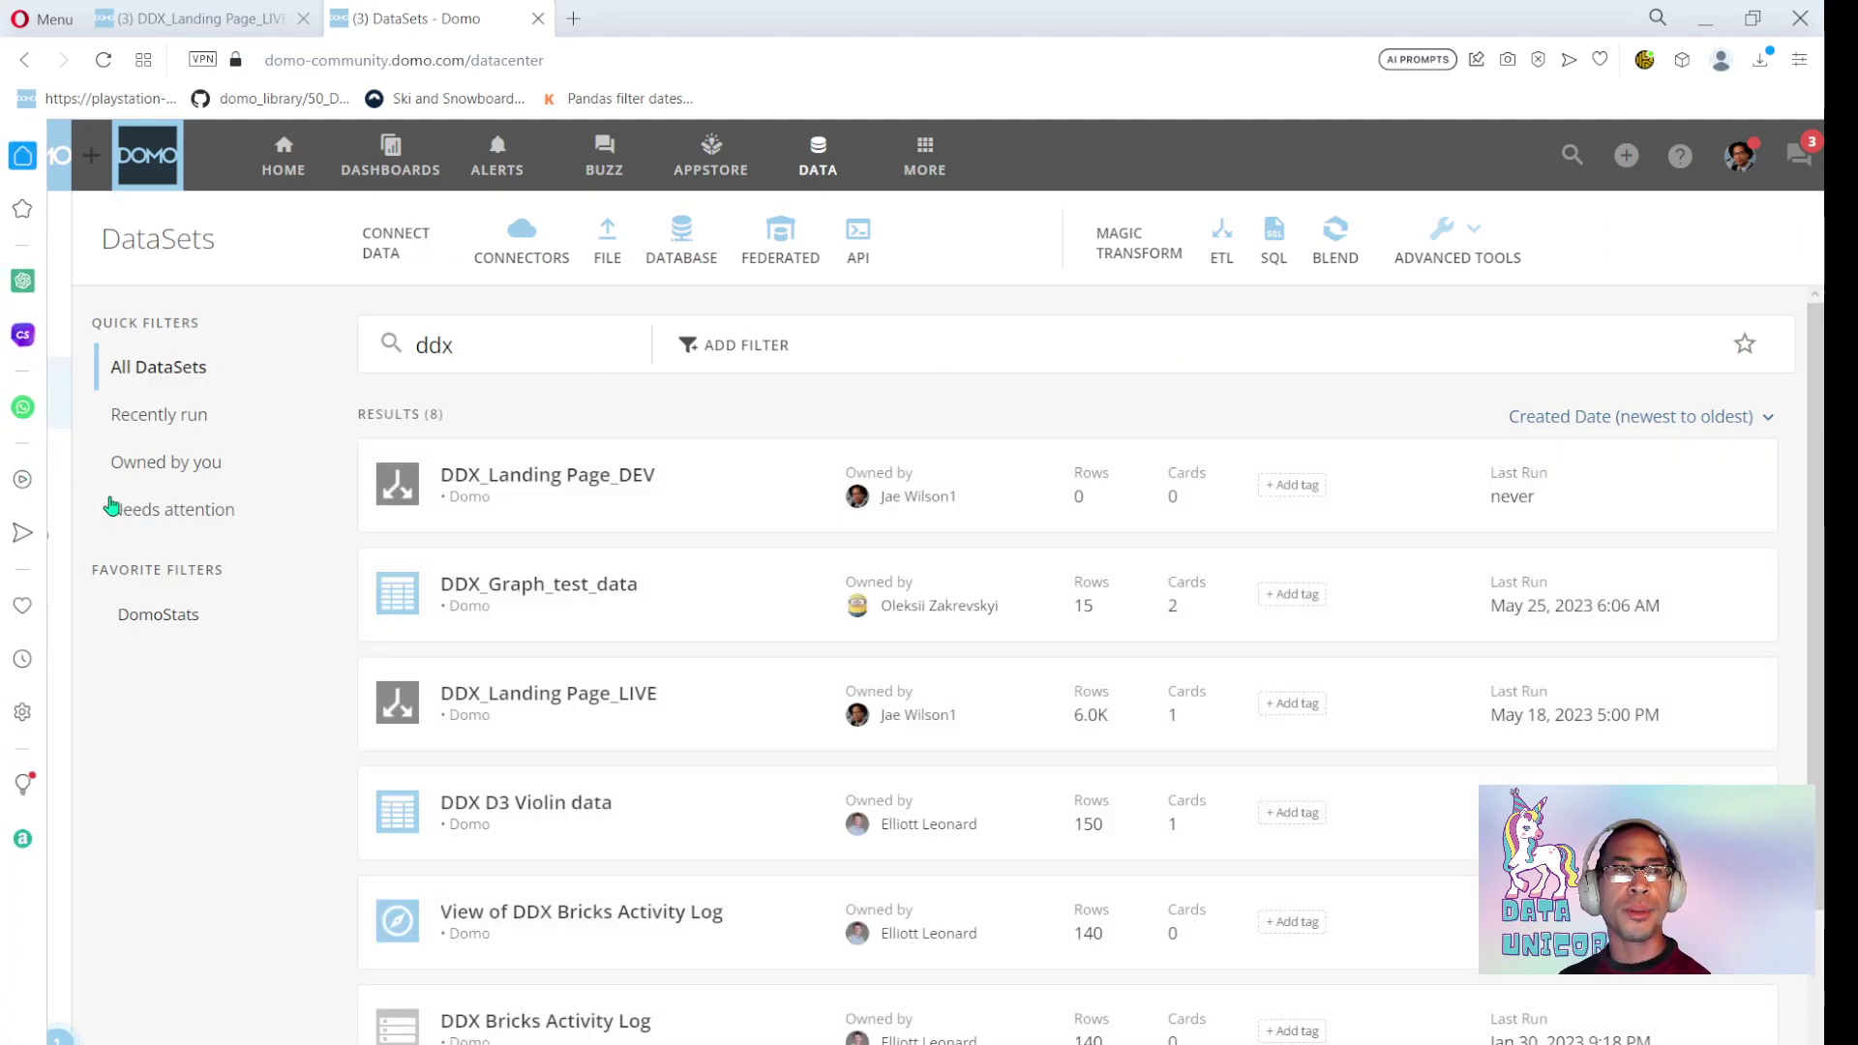
pyautogui.click(58, 464)
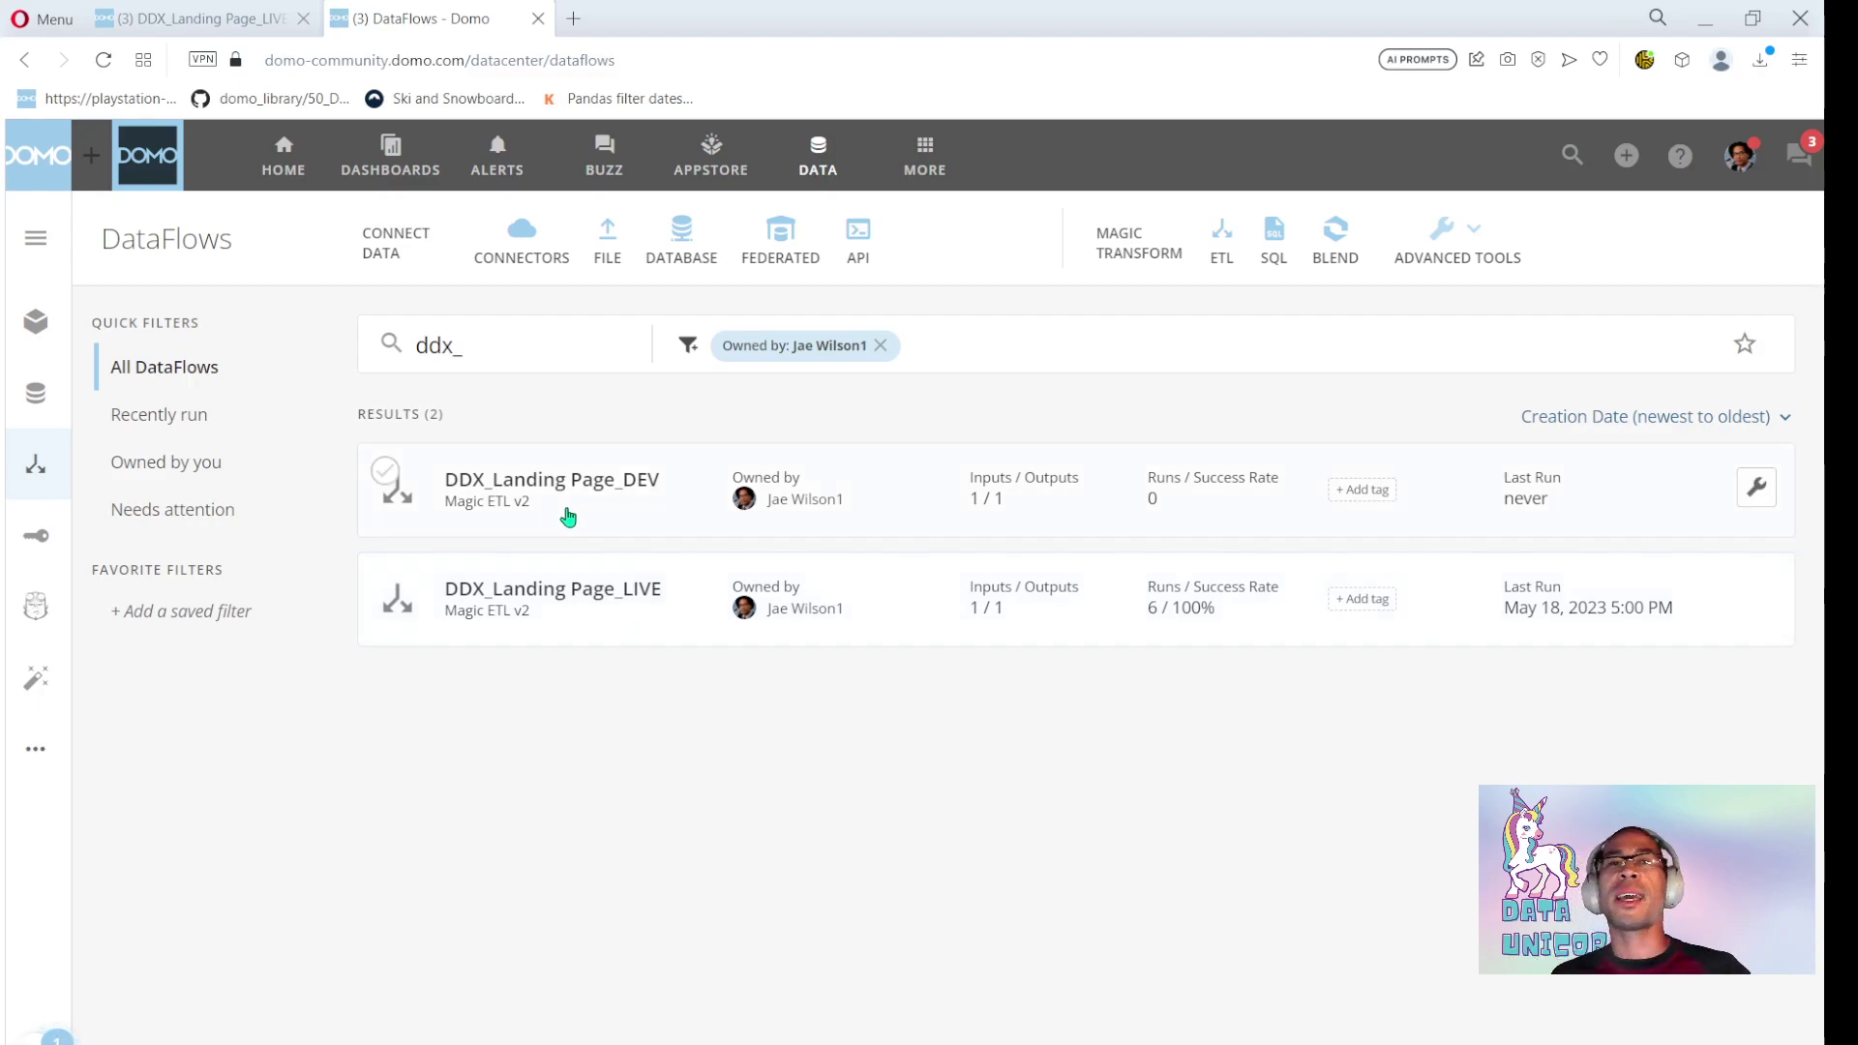
# In DDX_Landing Page_DEV's editor, add an Add Formula step fed by Select Columns
pyautogui.click(570, 515)
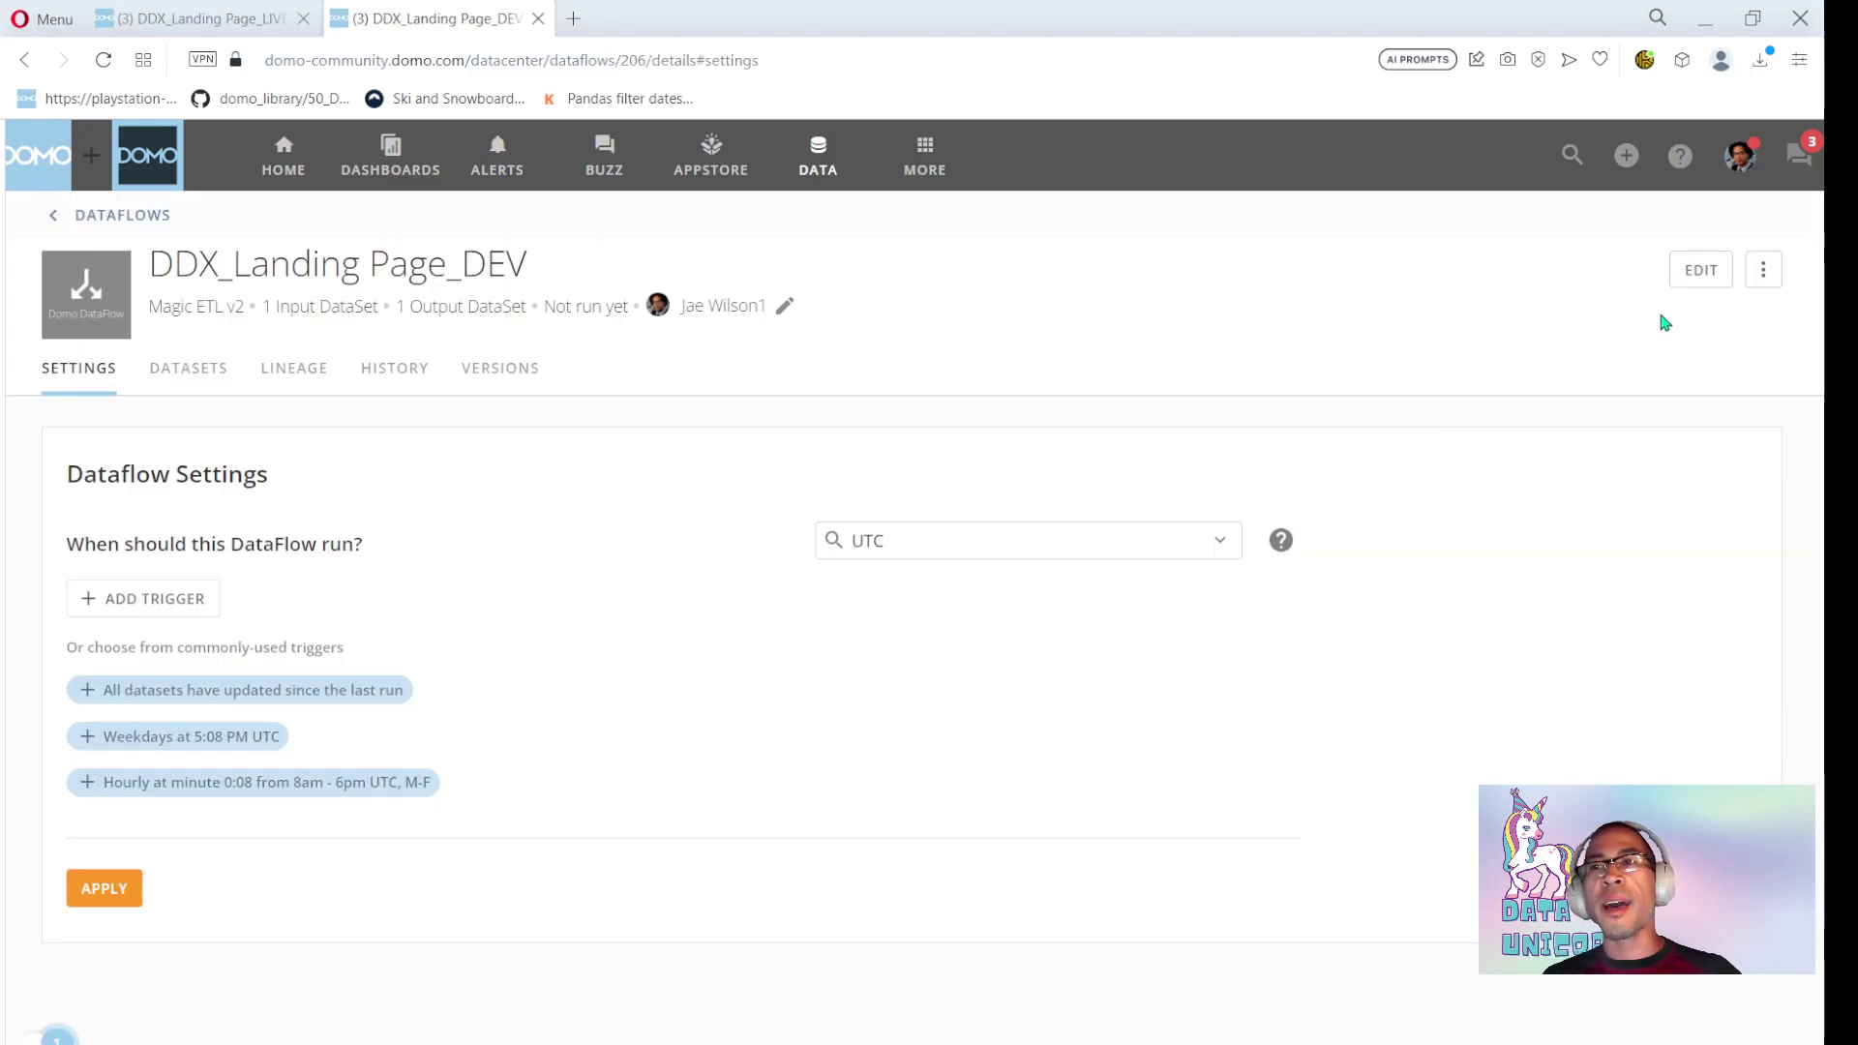
pyautogui.click(1692, 275)
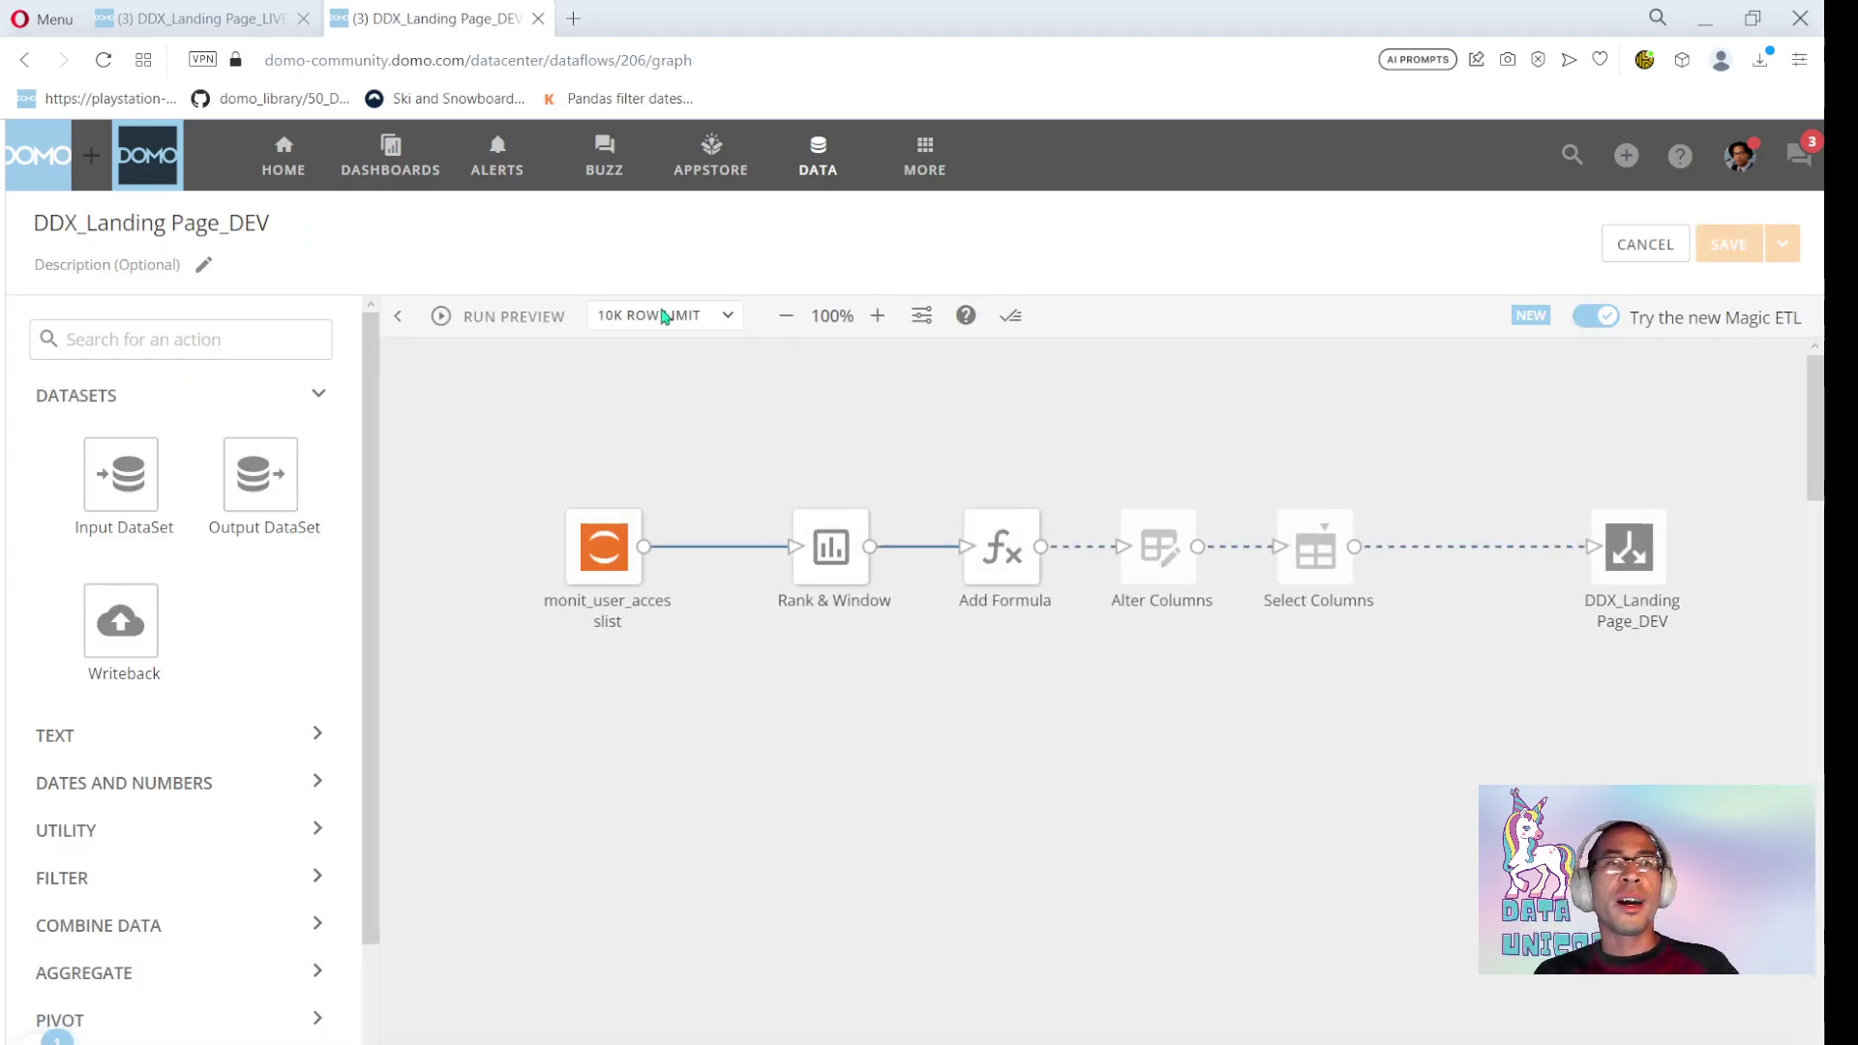
pyautogui.click(114, 331)
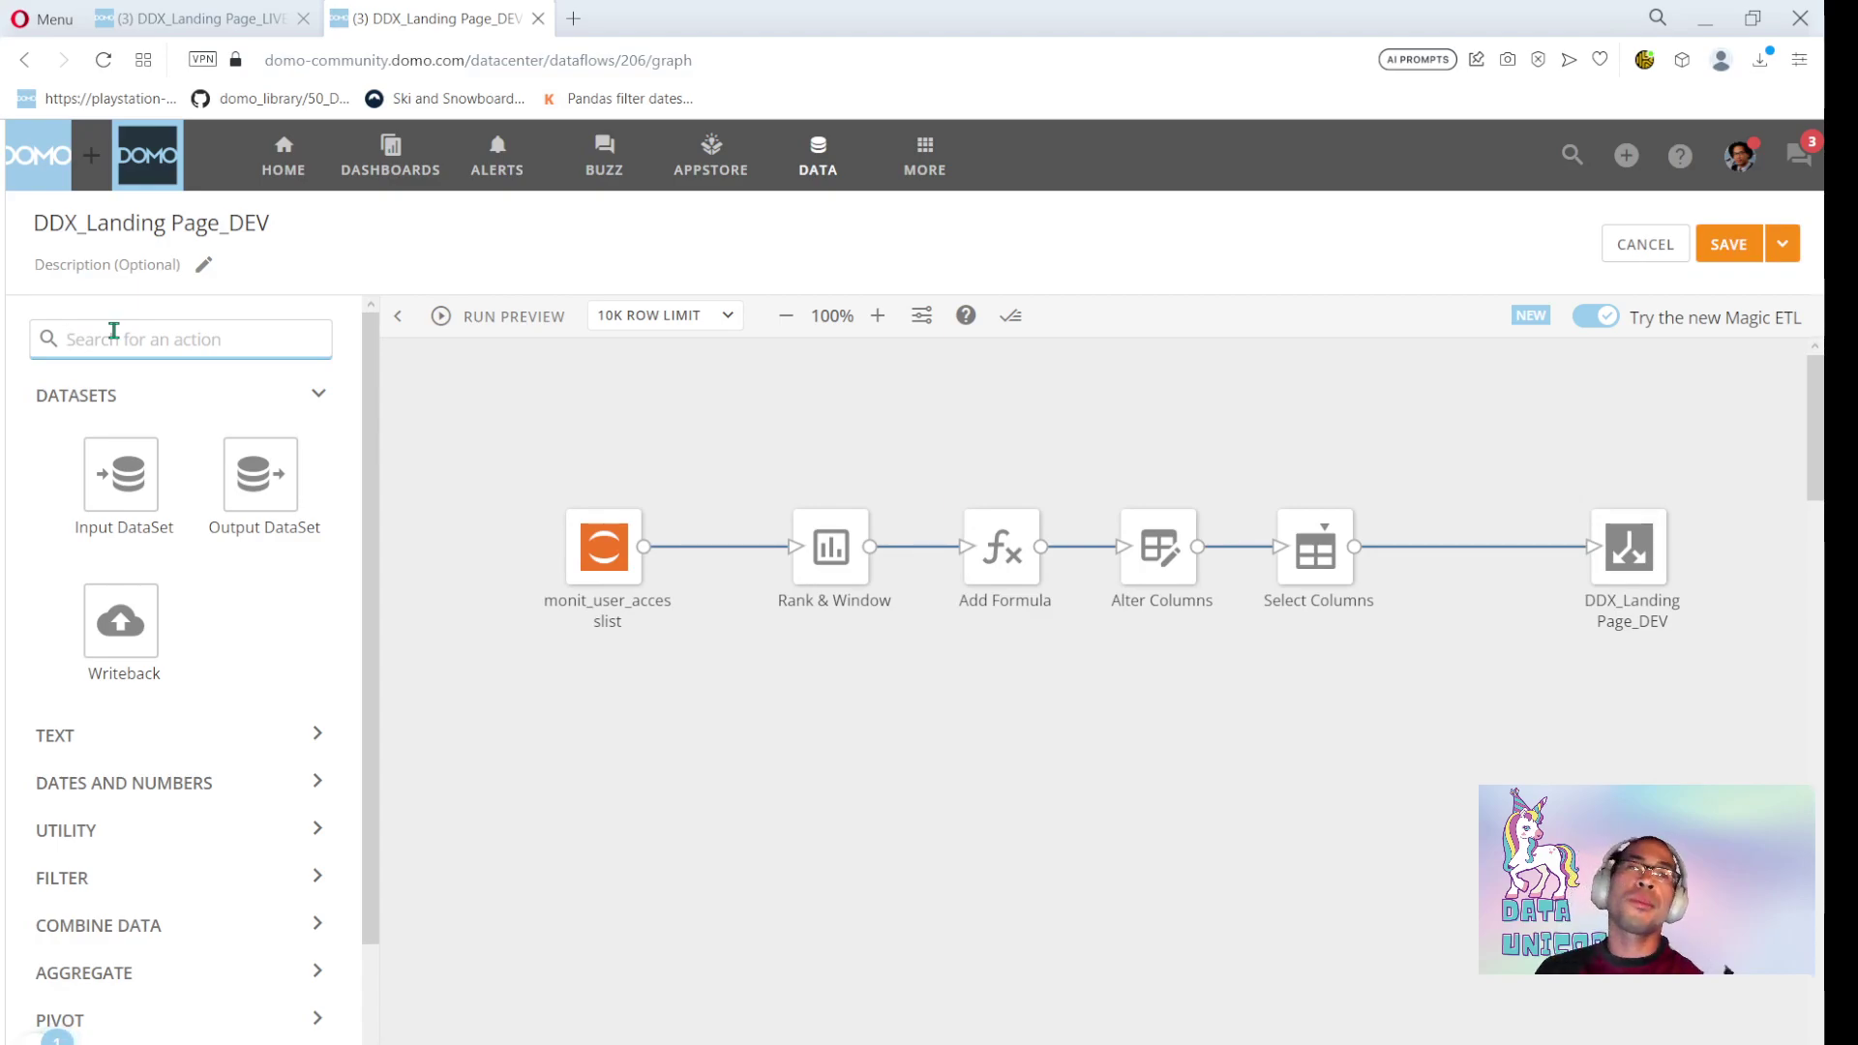
pyautogui.write('formula')
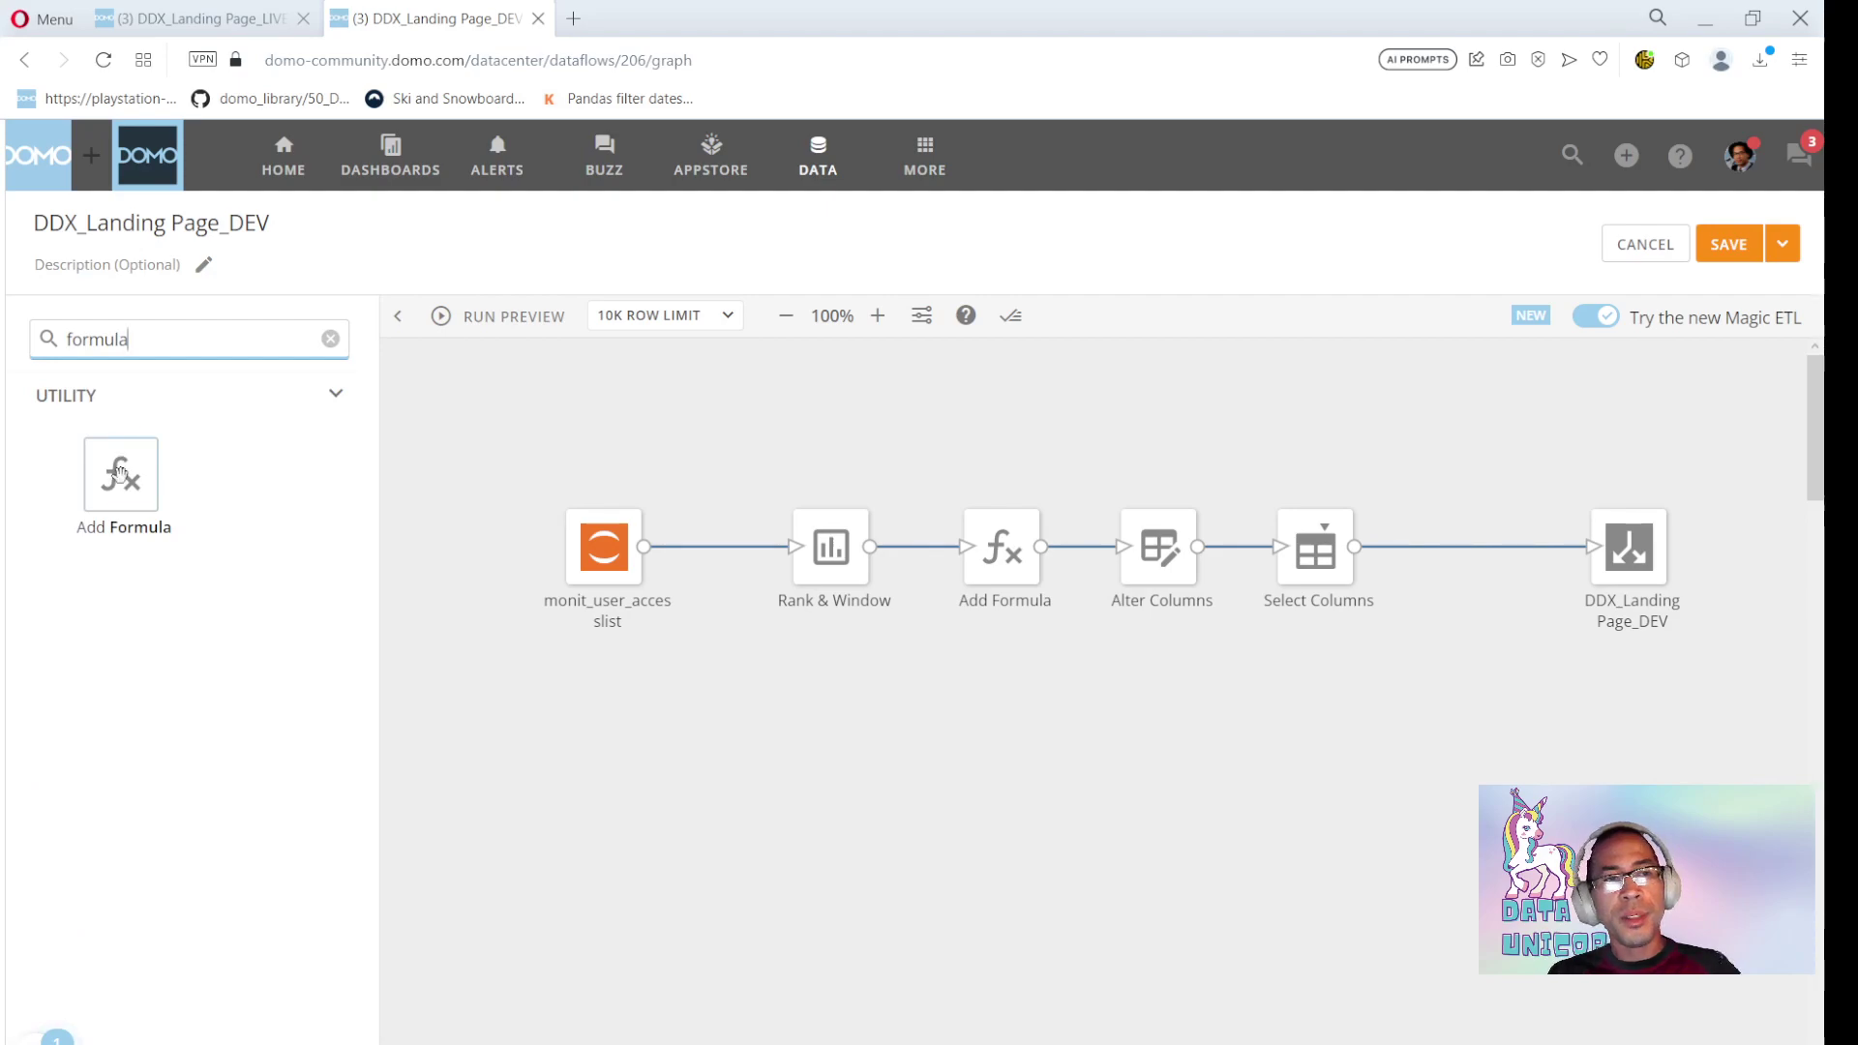
pyautogui.moveTo(118, 471); pyautogui.dragTo(1472, 633)
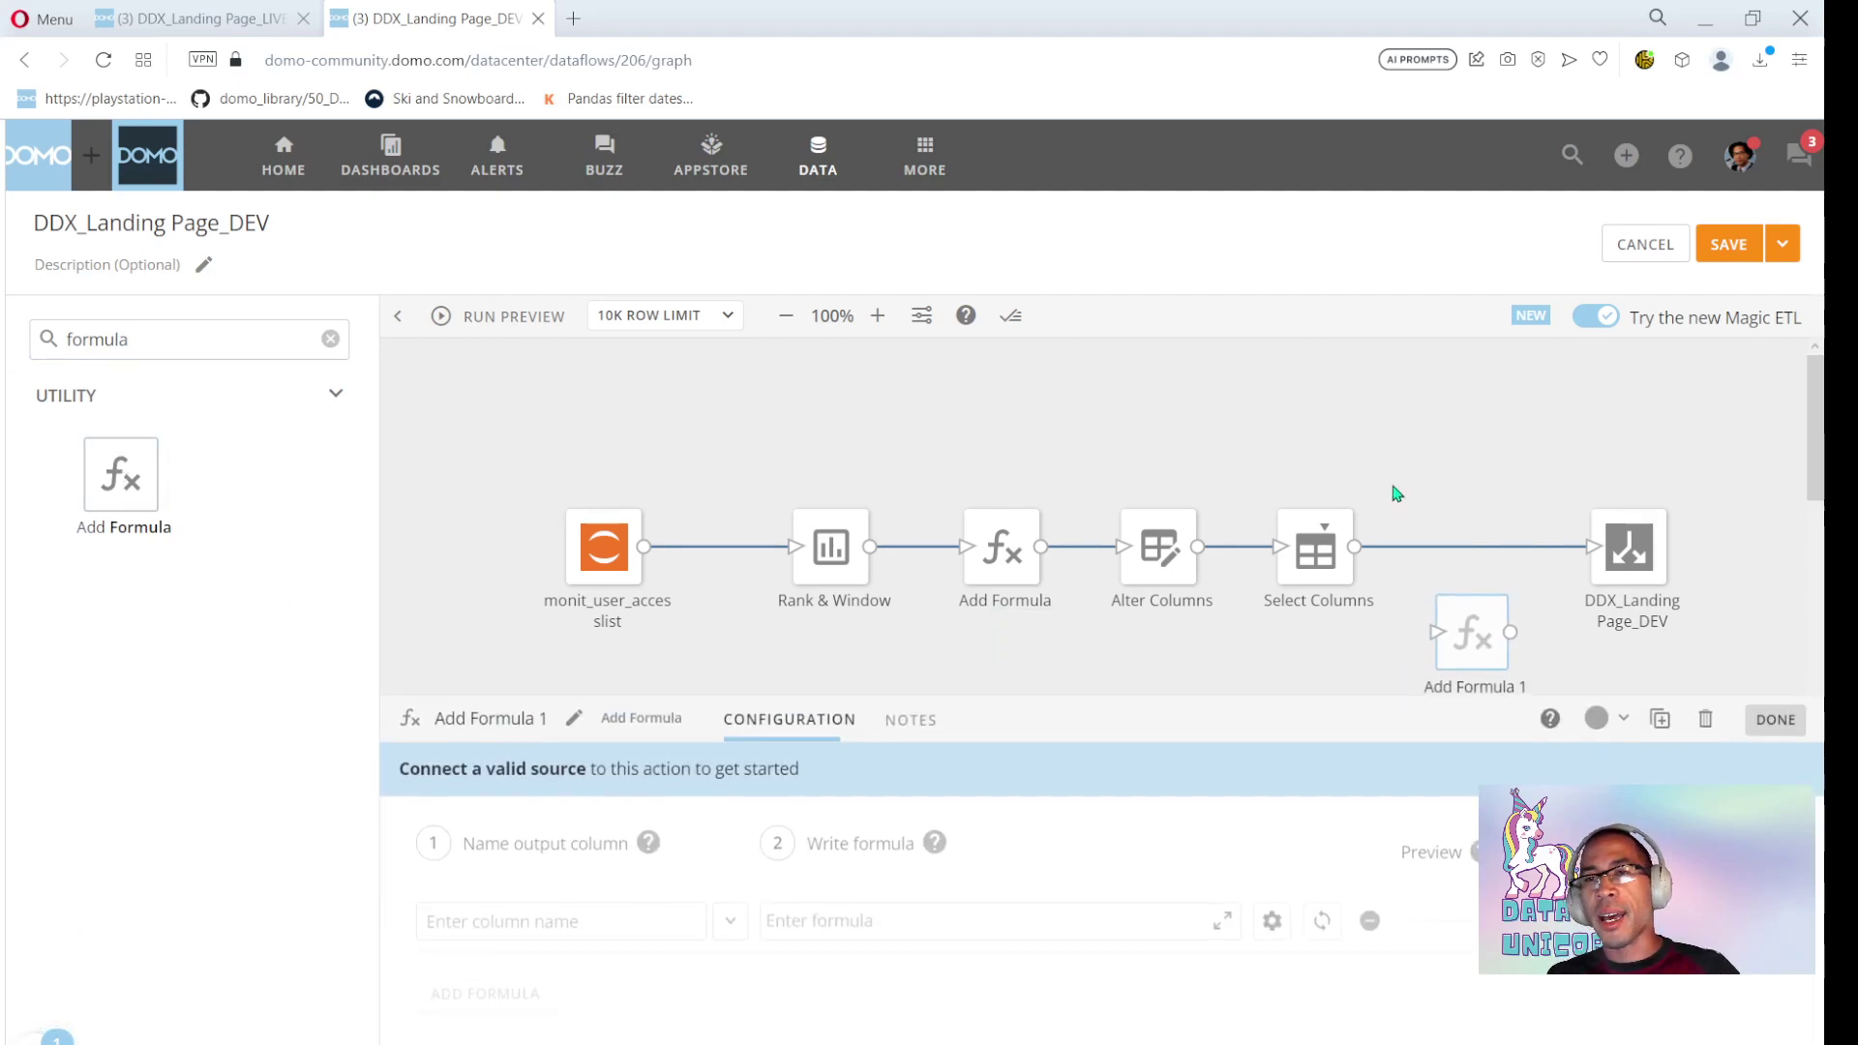
pyautogui.click(1397, 493)
pyautogui.moveTo(1355, 549); pyautogui.dragTo(1436, 631)
# Define column col with formula 'trying to implement new functionality -i got stuck' and save
pyautogui.click(1461, 619)
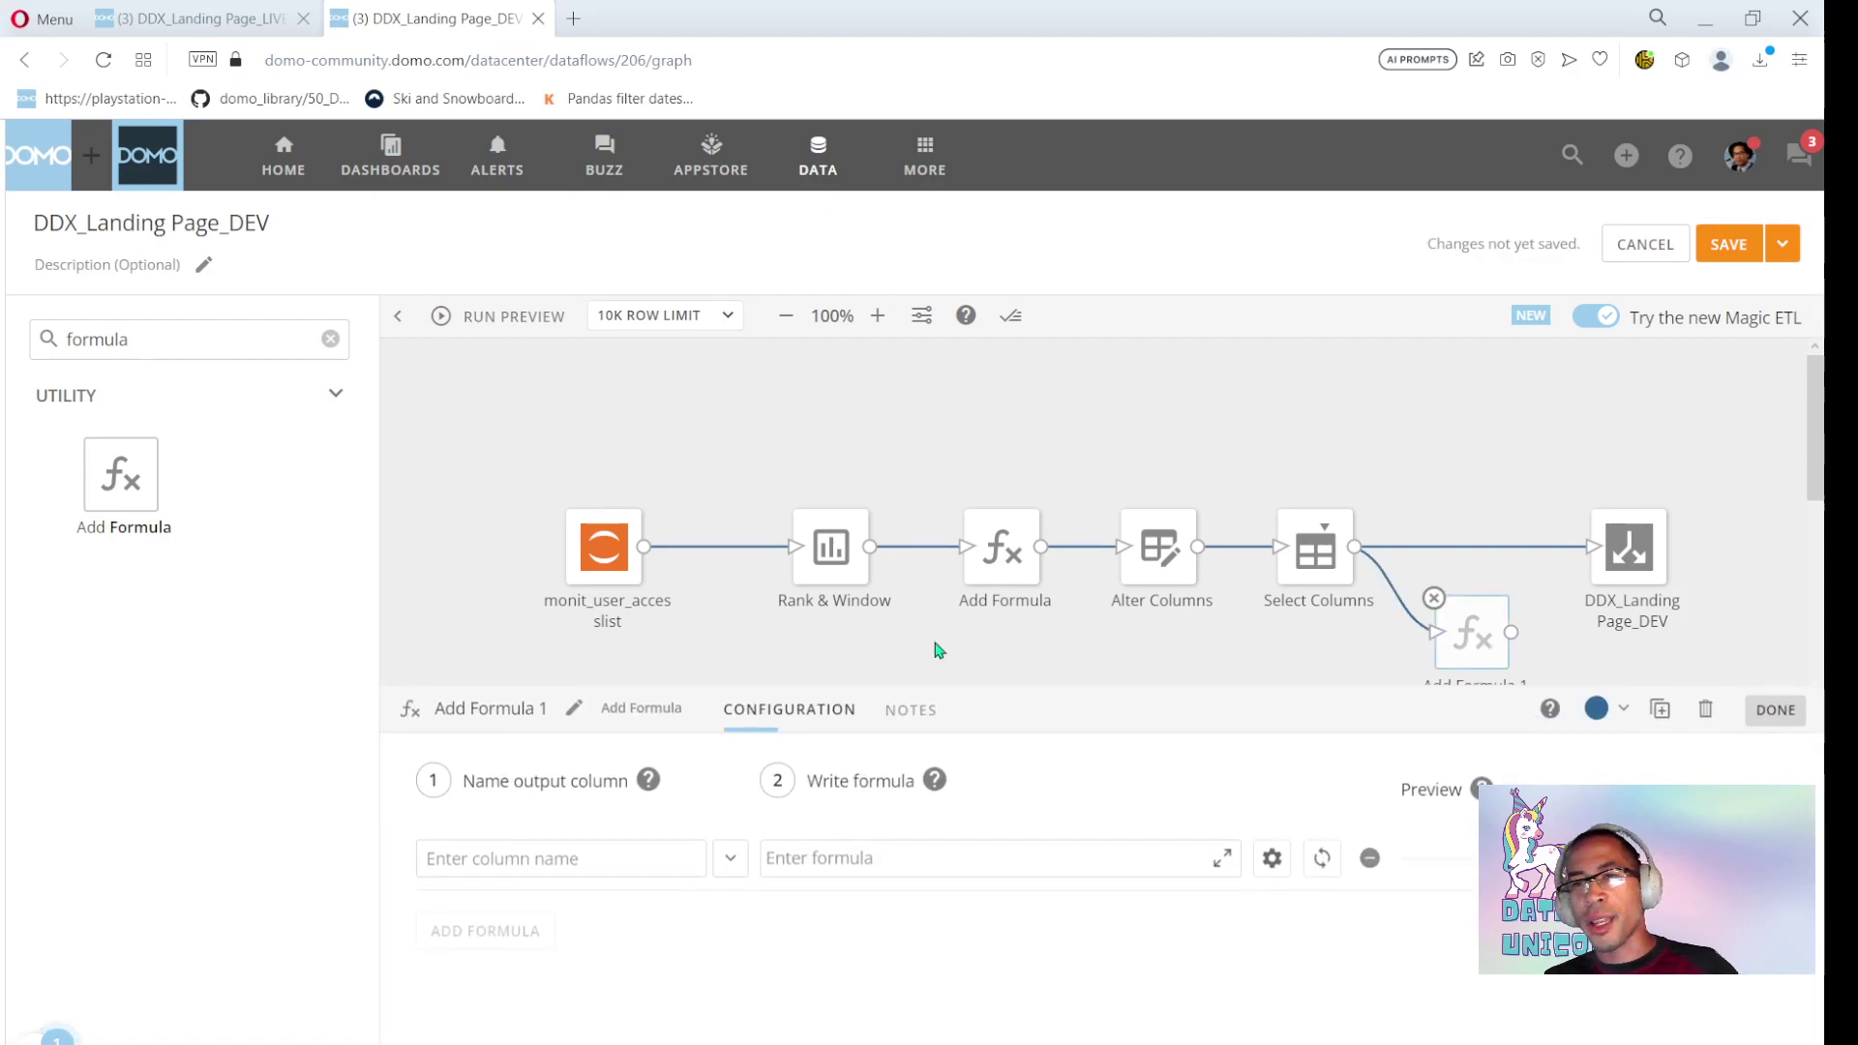
pyautogui.click(526, 866)
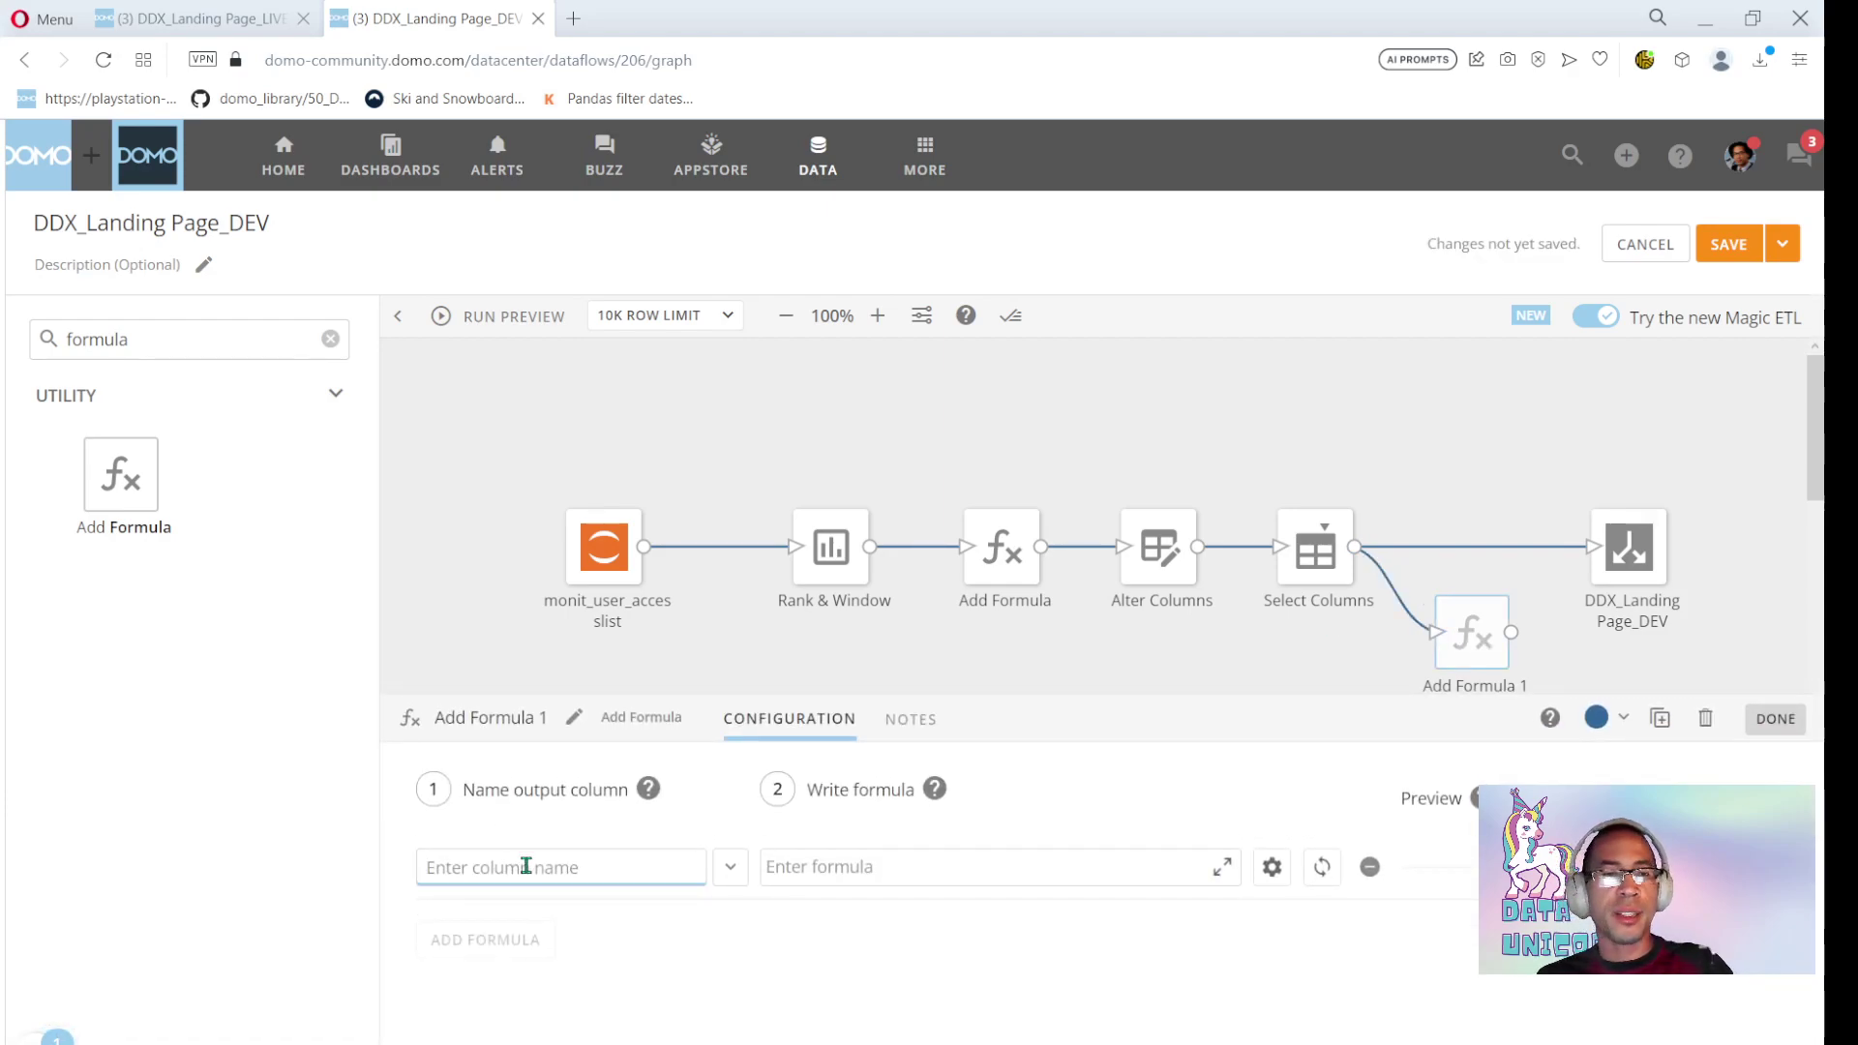
pyautogui.write('col')
pyautogui.click(803, 883)
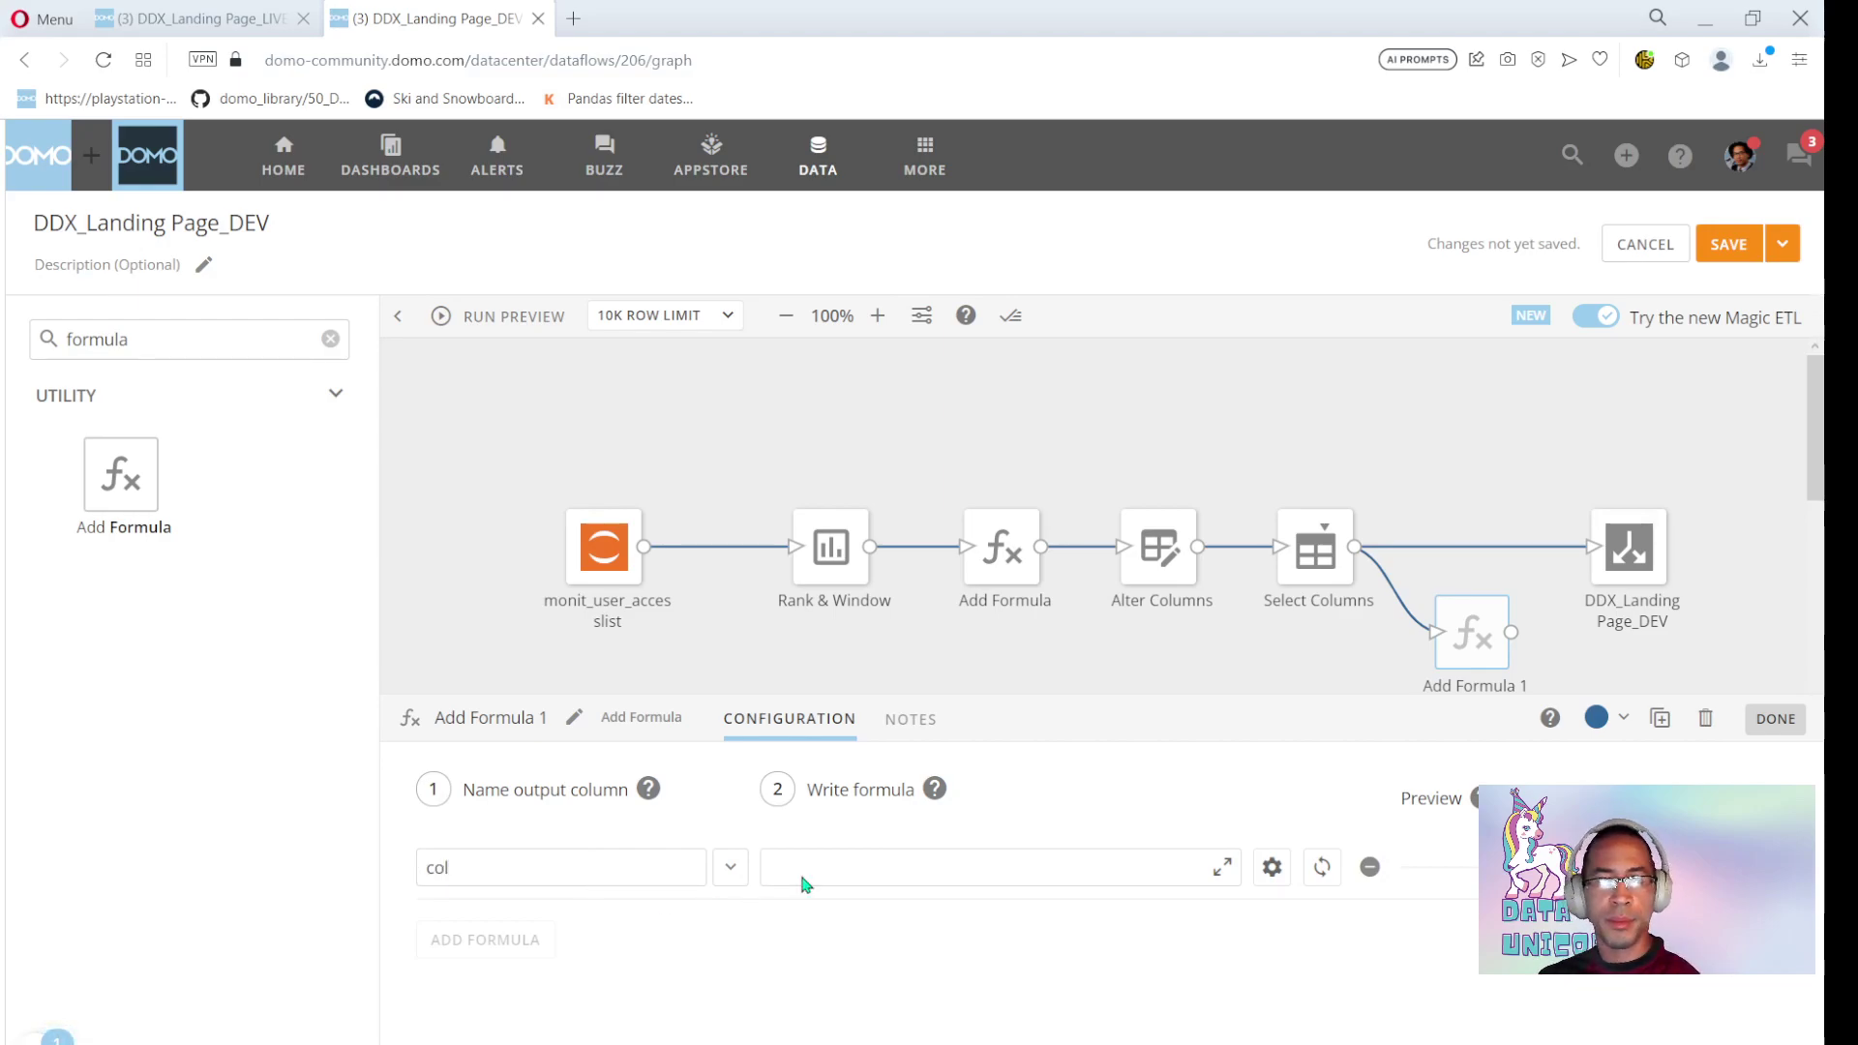
pyautogui.write("'trying to implement new functionality -i got stuck'")
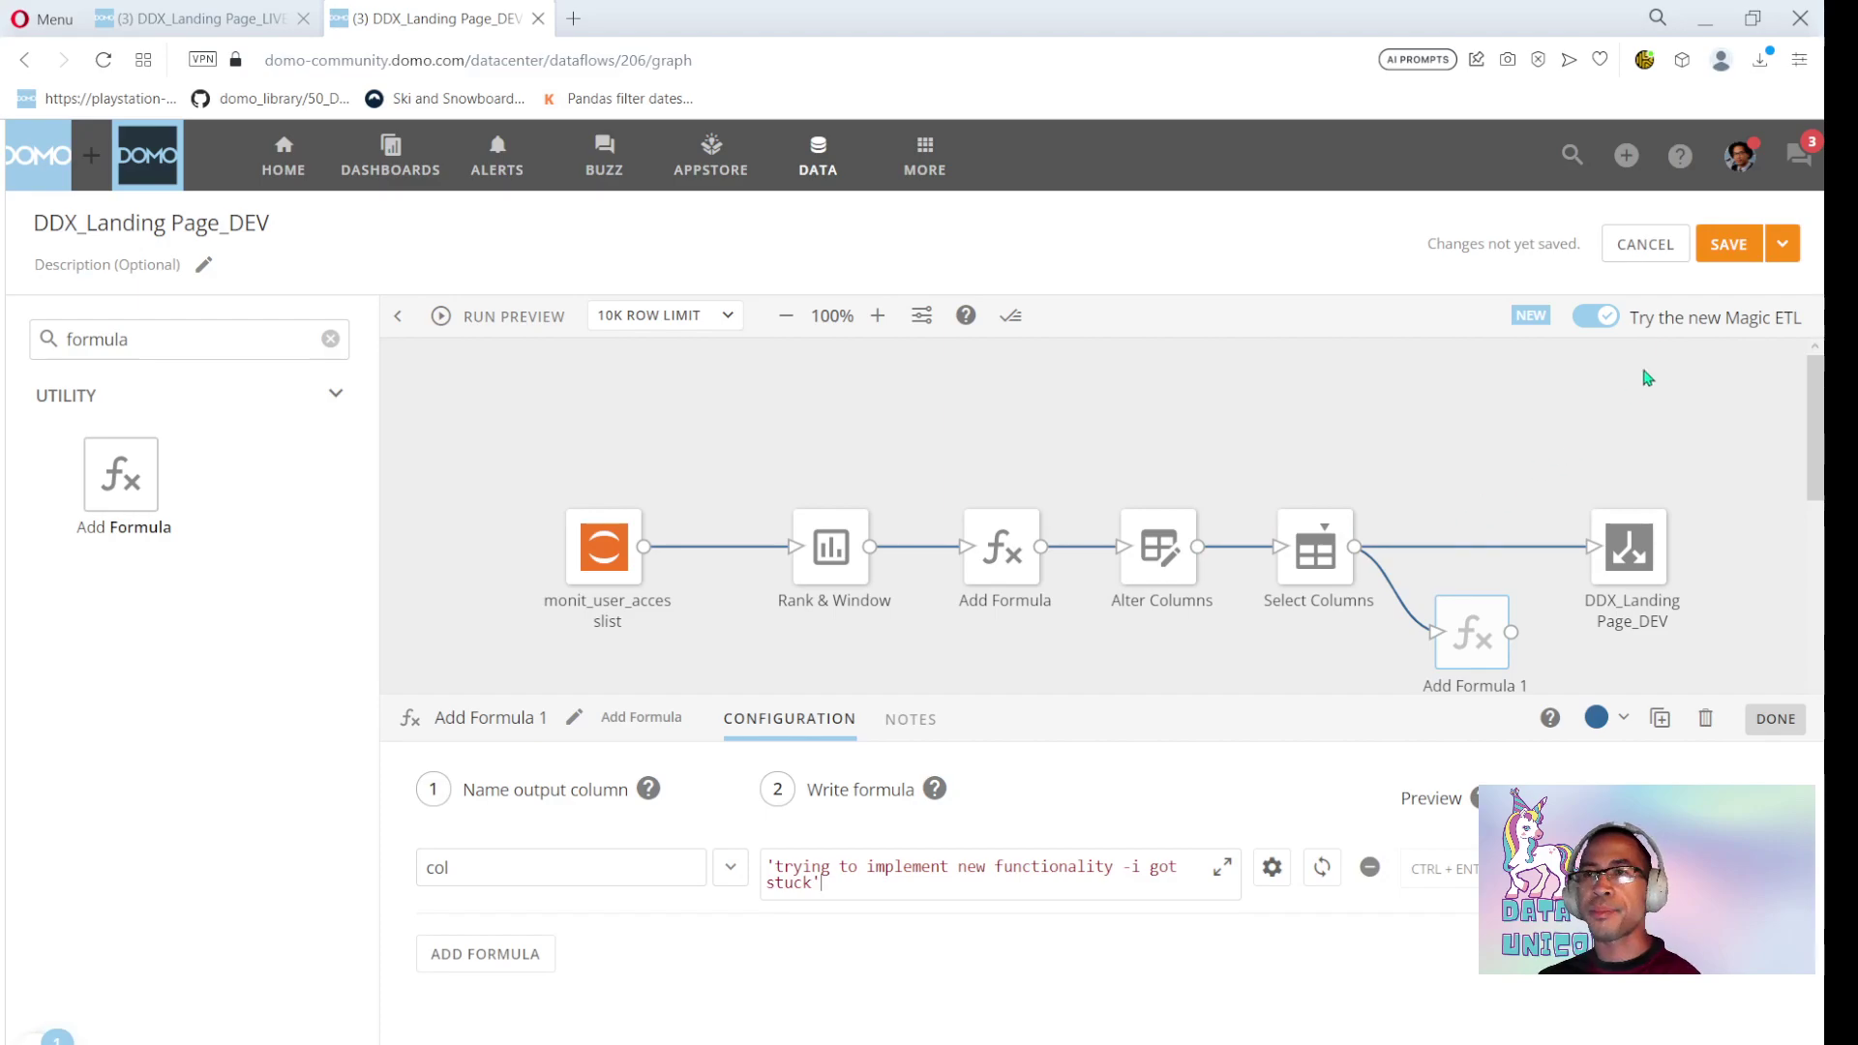
pyautogui.click(1729, 246)
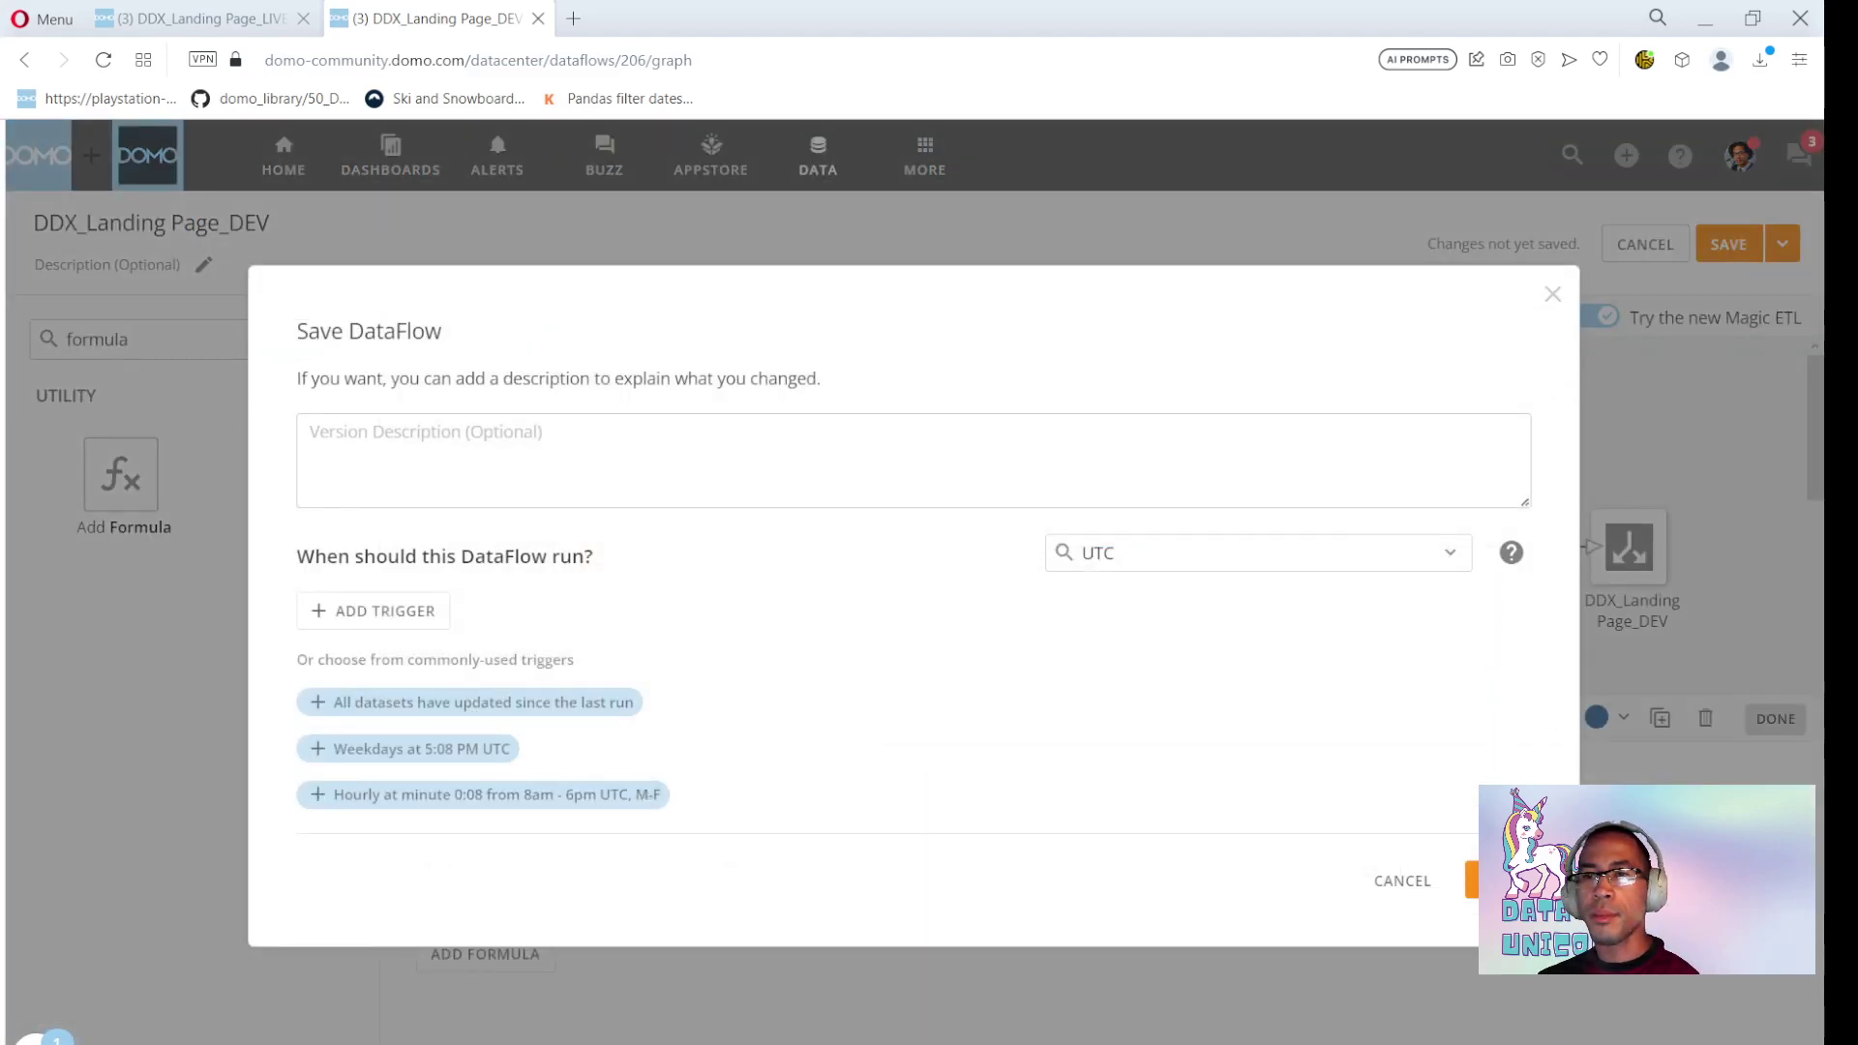
# Confirm saving DDX_Landing Page_DEV and go back to the DataFlows list
pyautogui.click(1510, 881)
pyautogui.click(1373, 450)
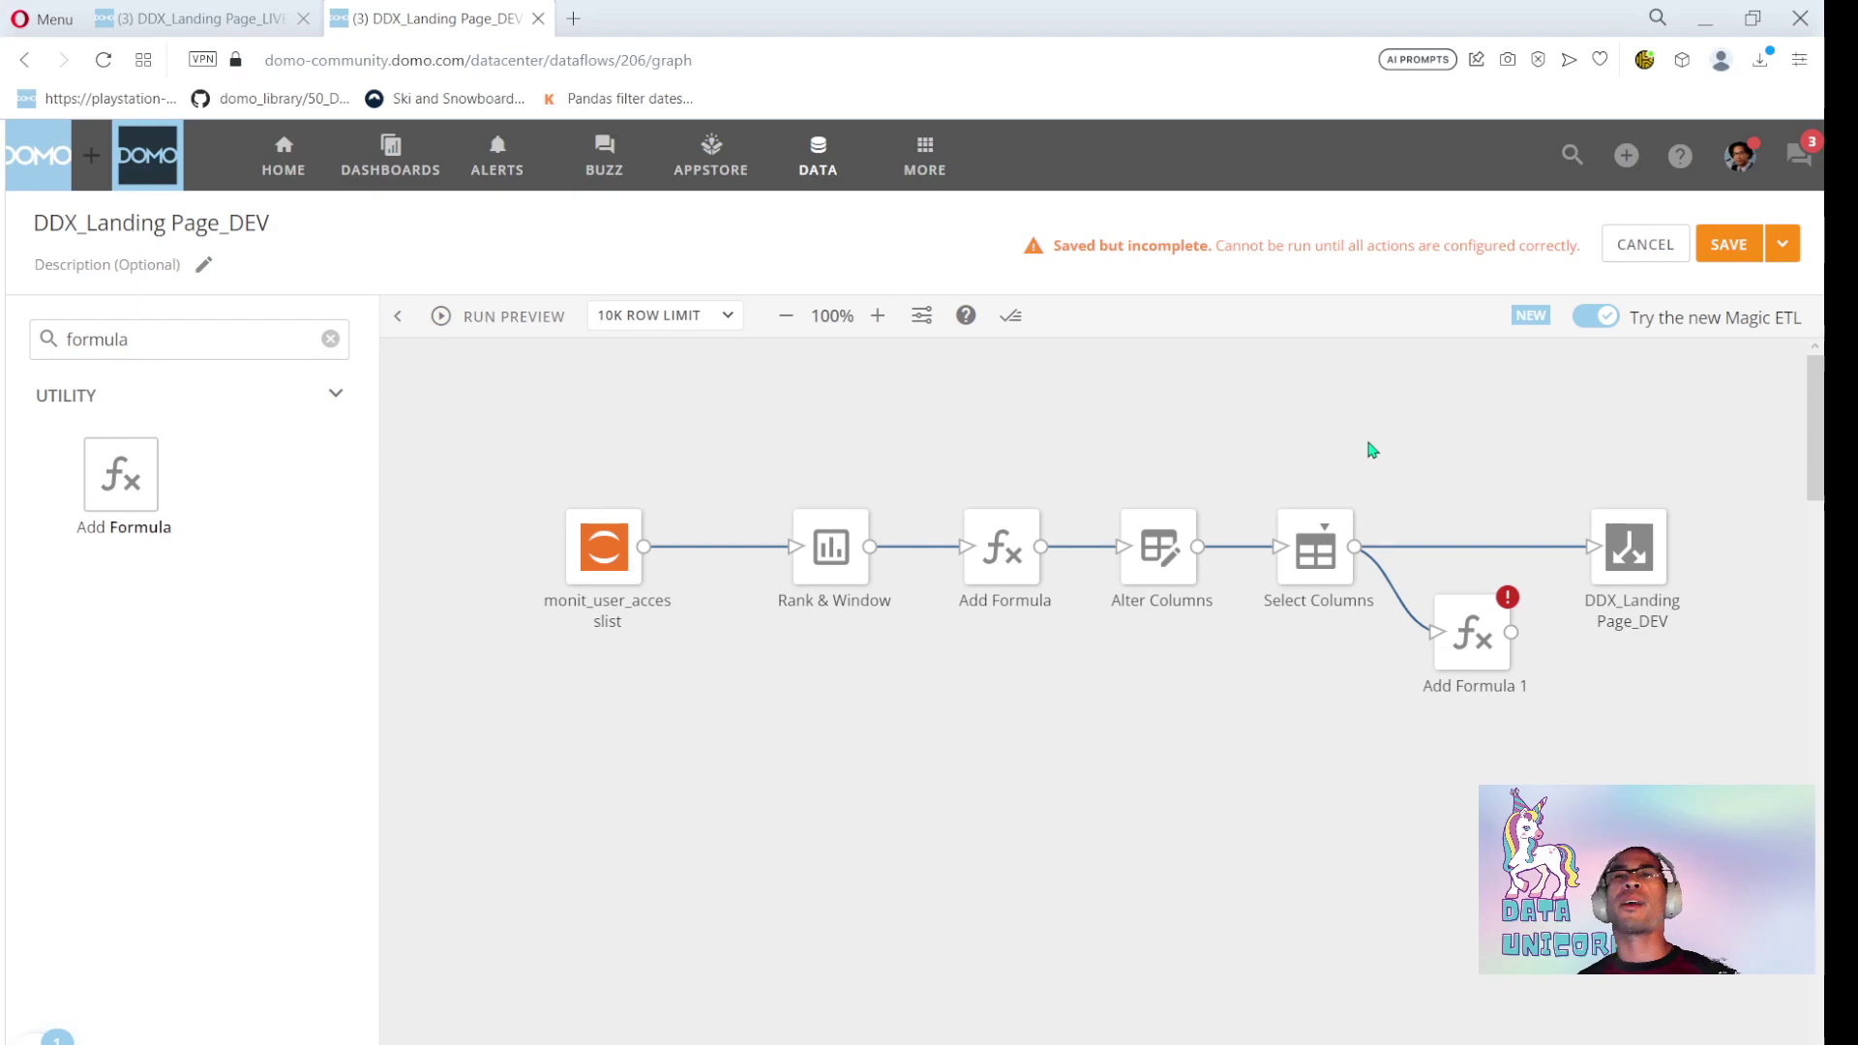
pyautogui.click(818, 173)
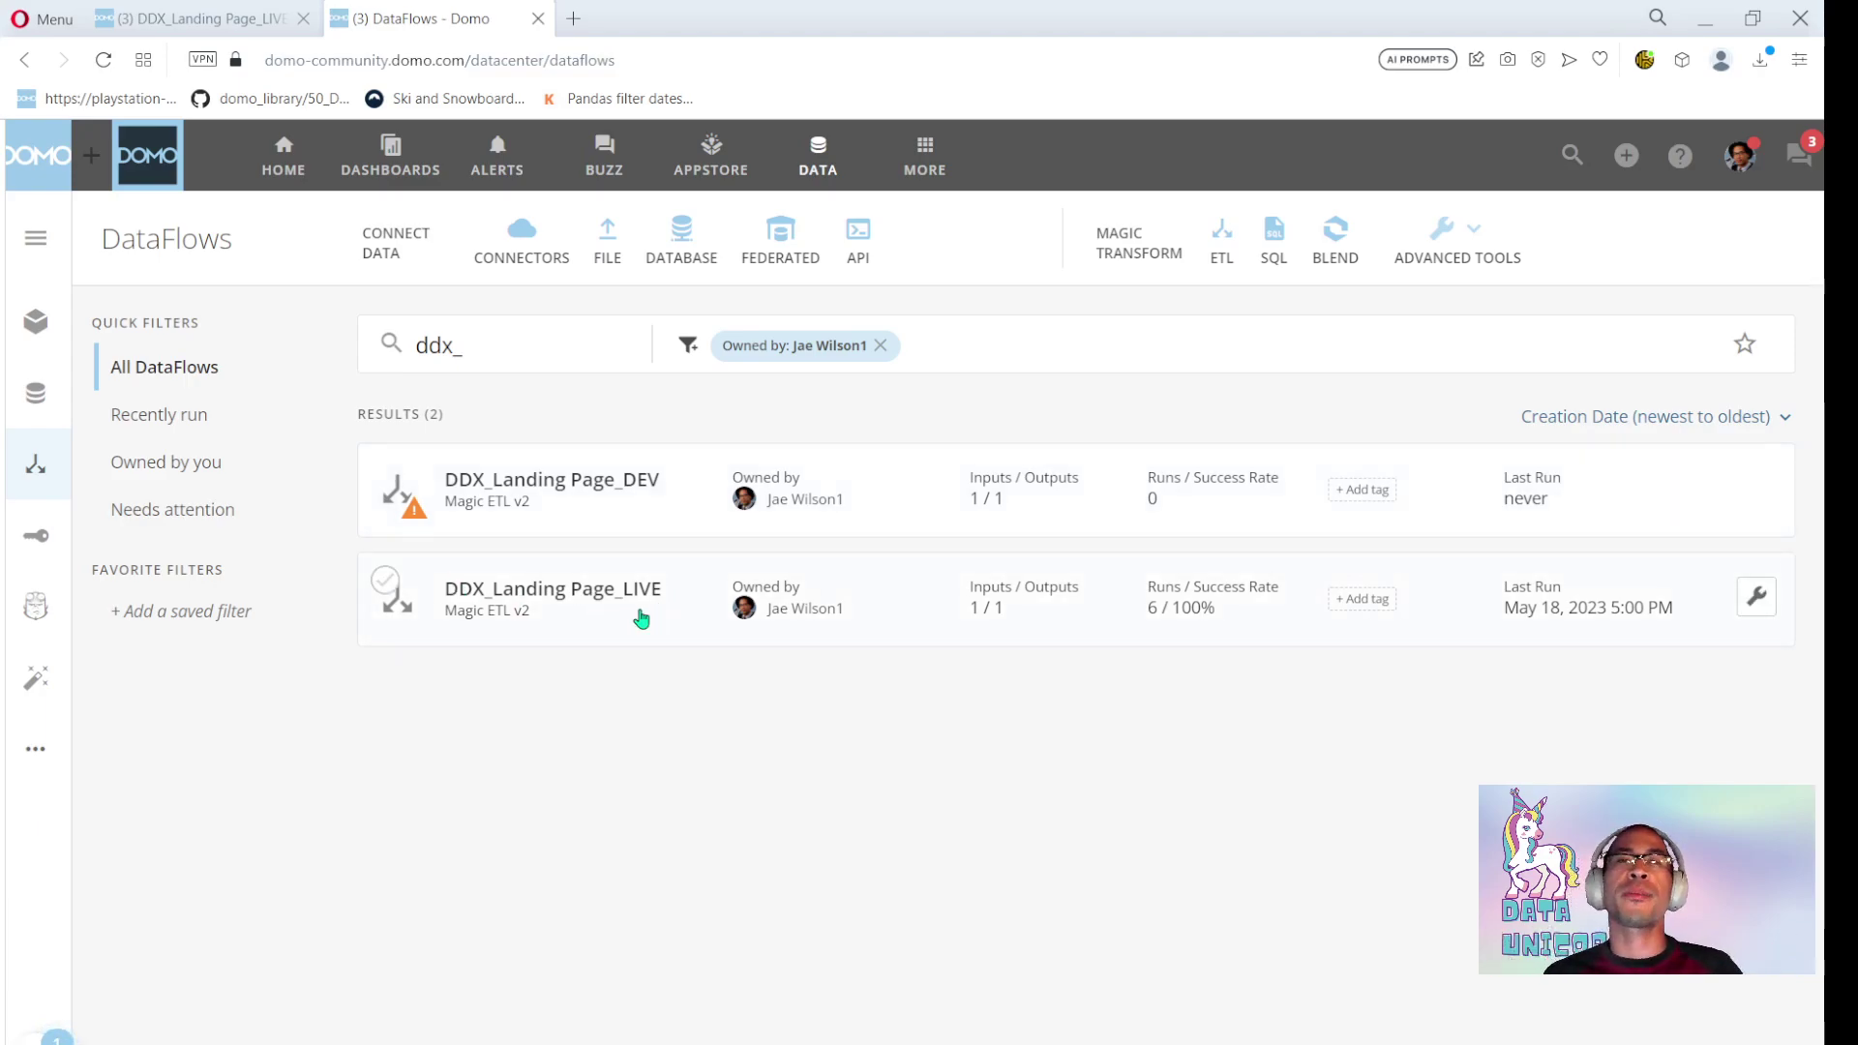
# From Admin sandbox repositories, commit TEST_Sandbox_DEV as 'v1 -- working on new feature ticket 1256', not promotable
pyautogui.click(925, 156)
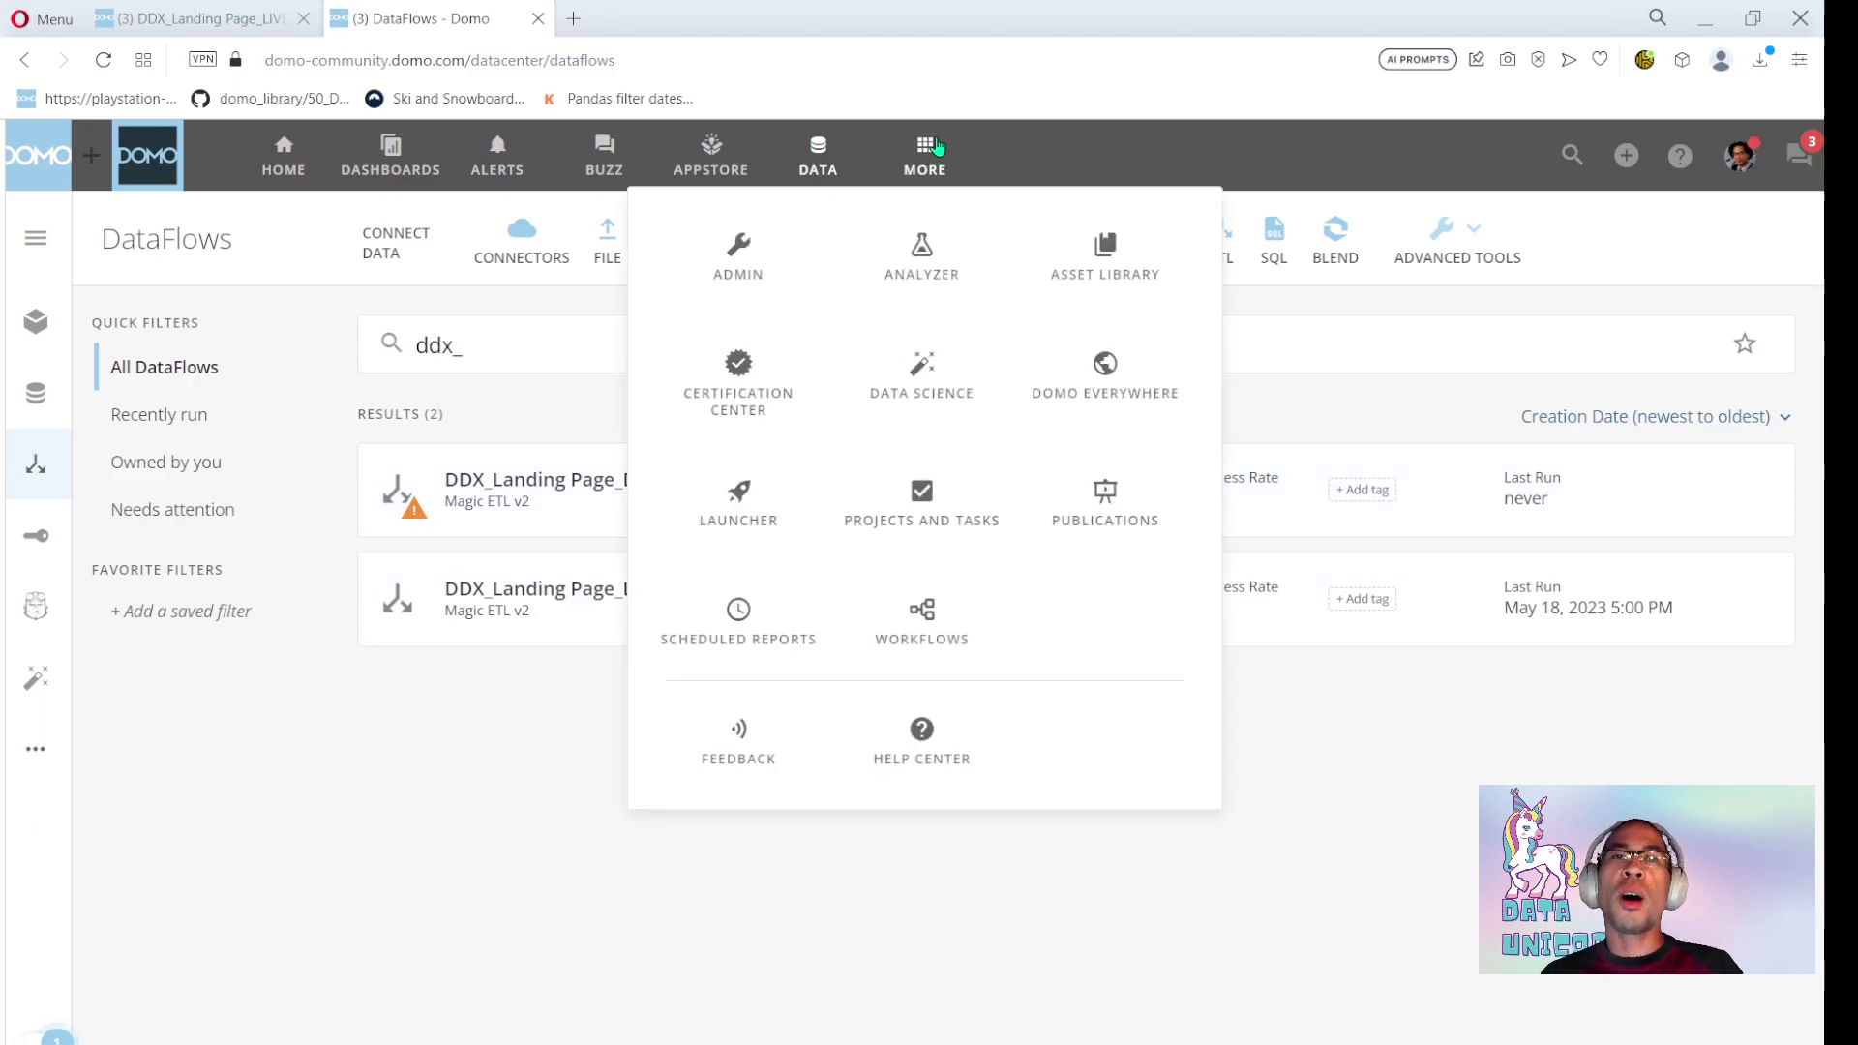
pyautogui.click(747, 262)
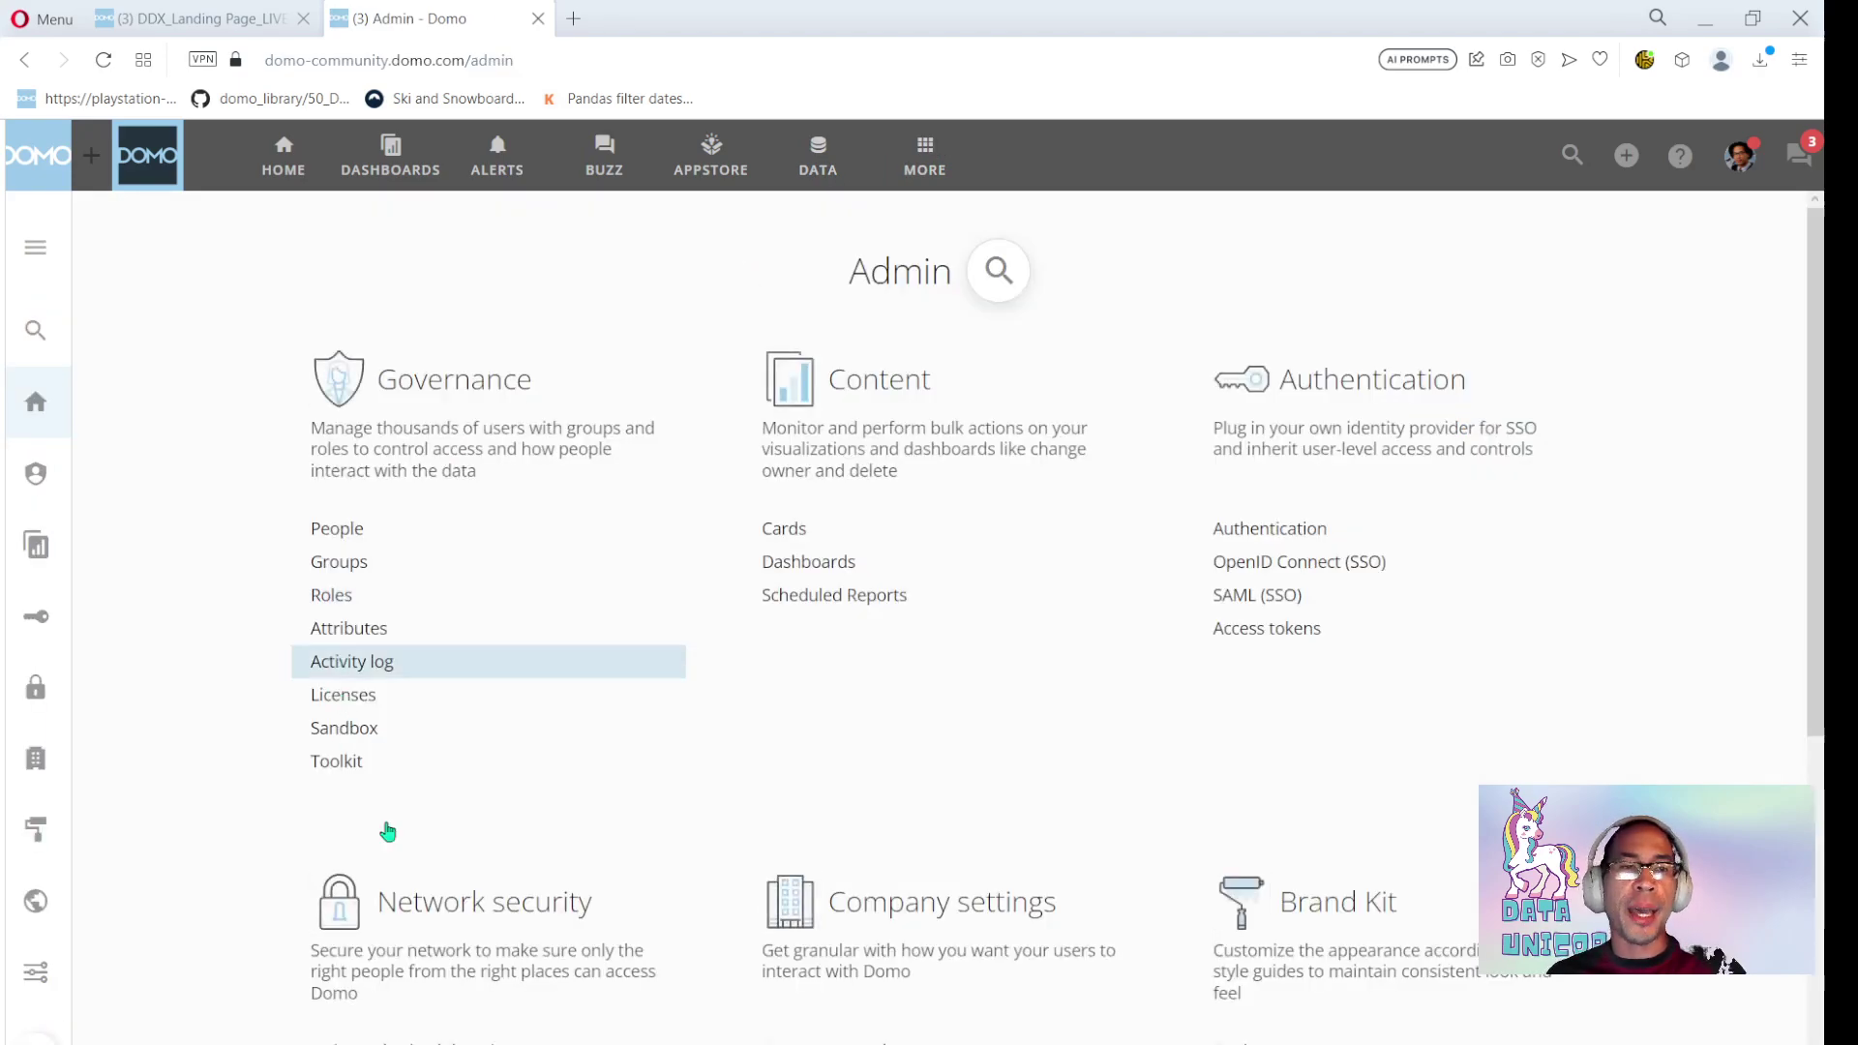
pyautogui.click(347, 741)
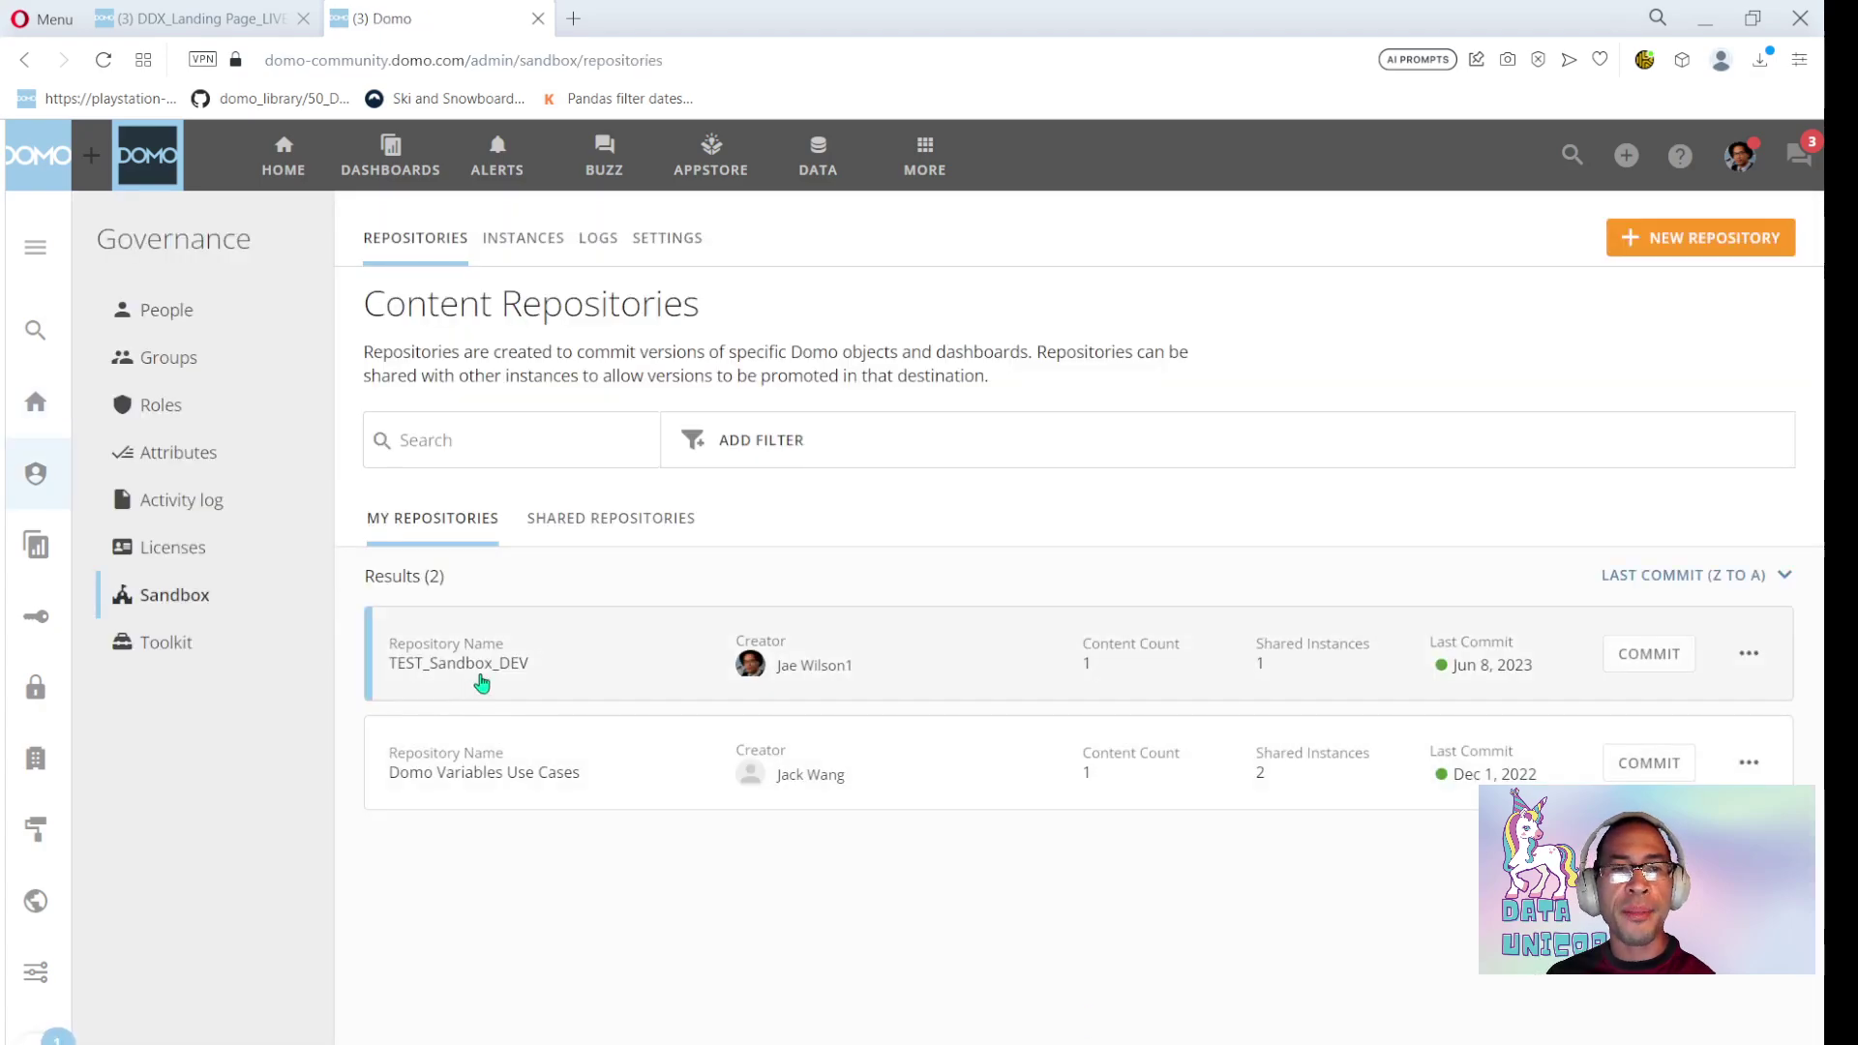
pyautogui.click(1654, 666)
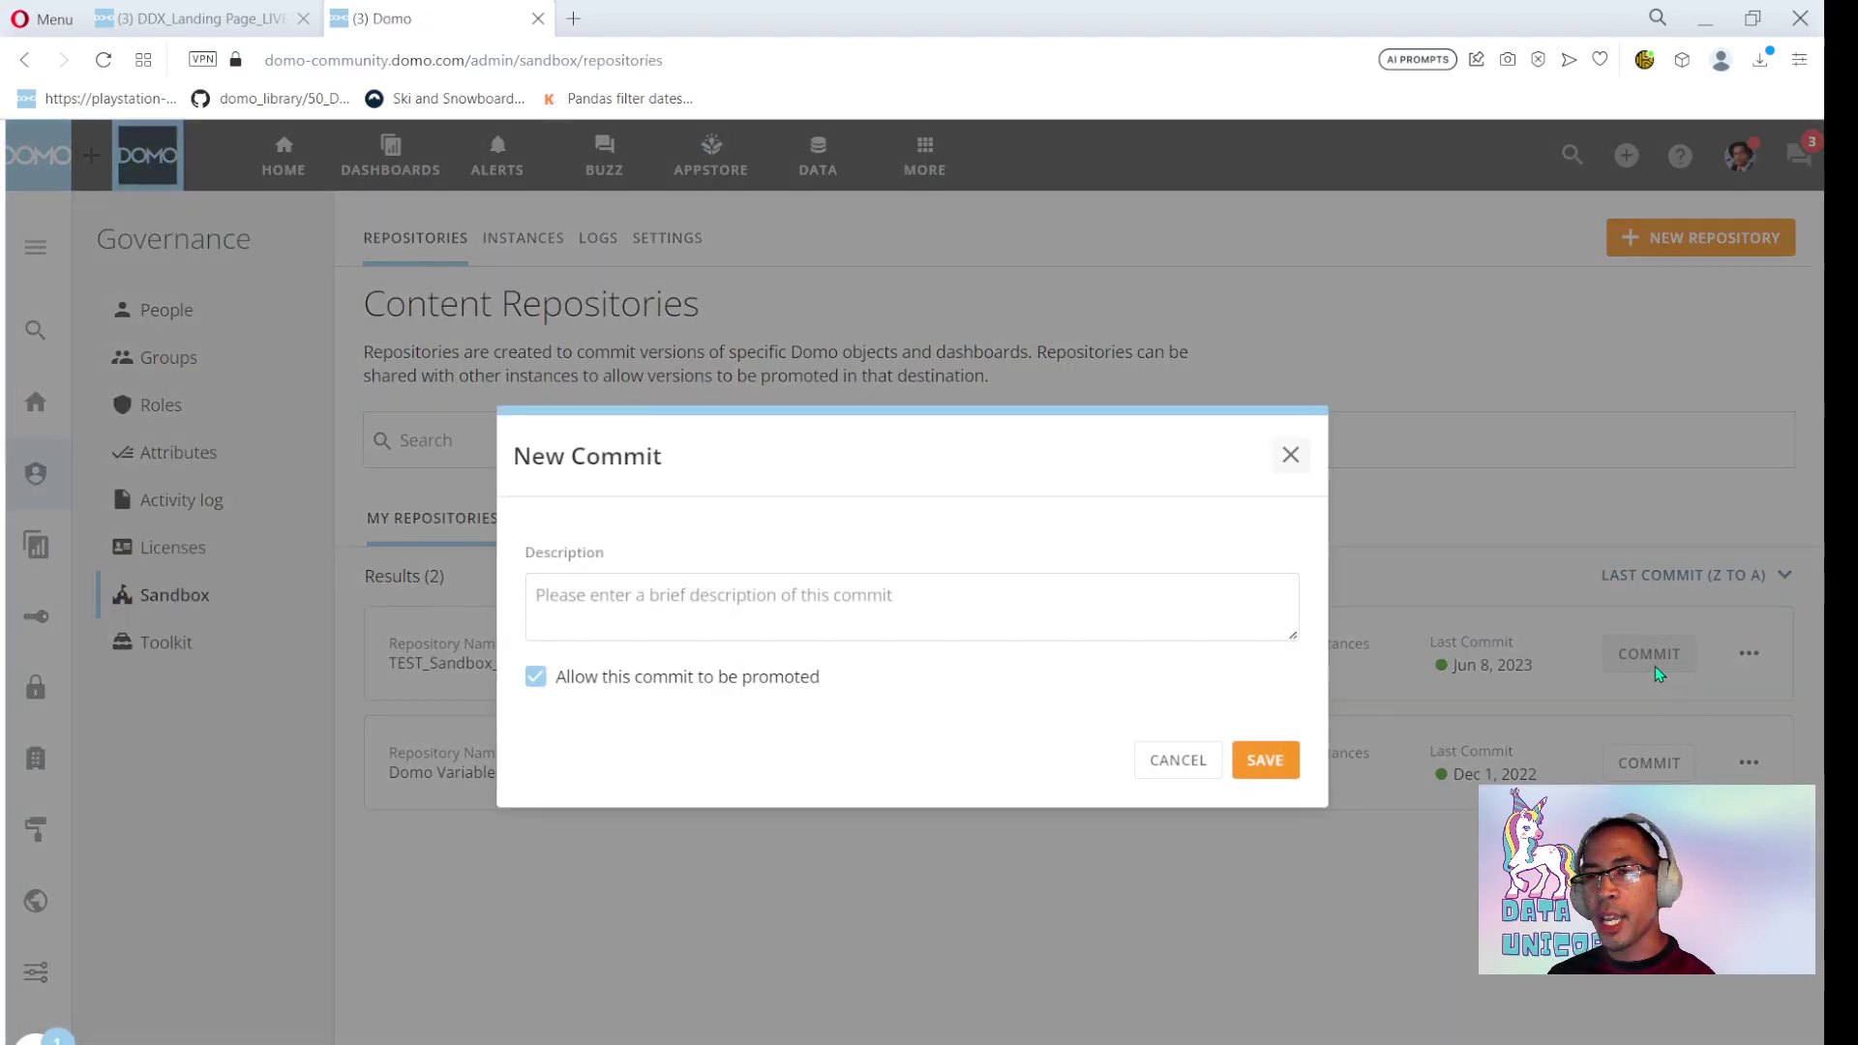
pyautogui.click(1014, 623)
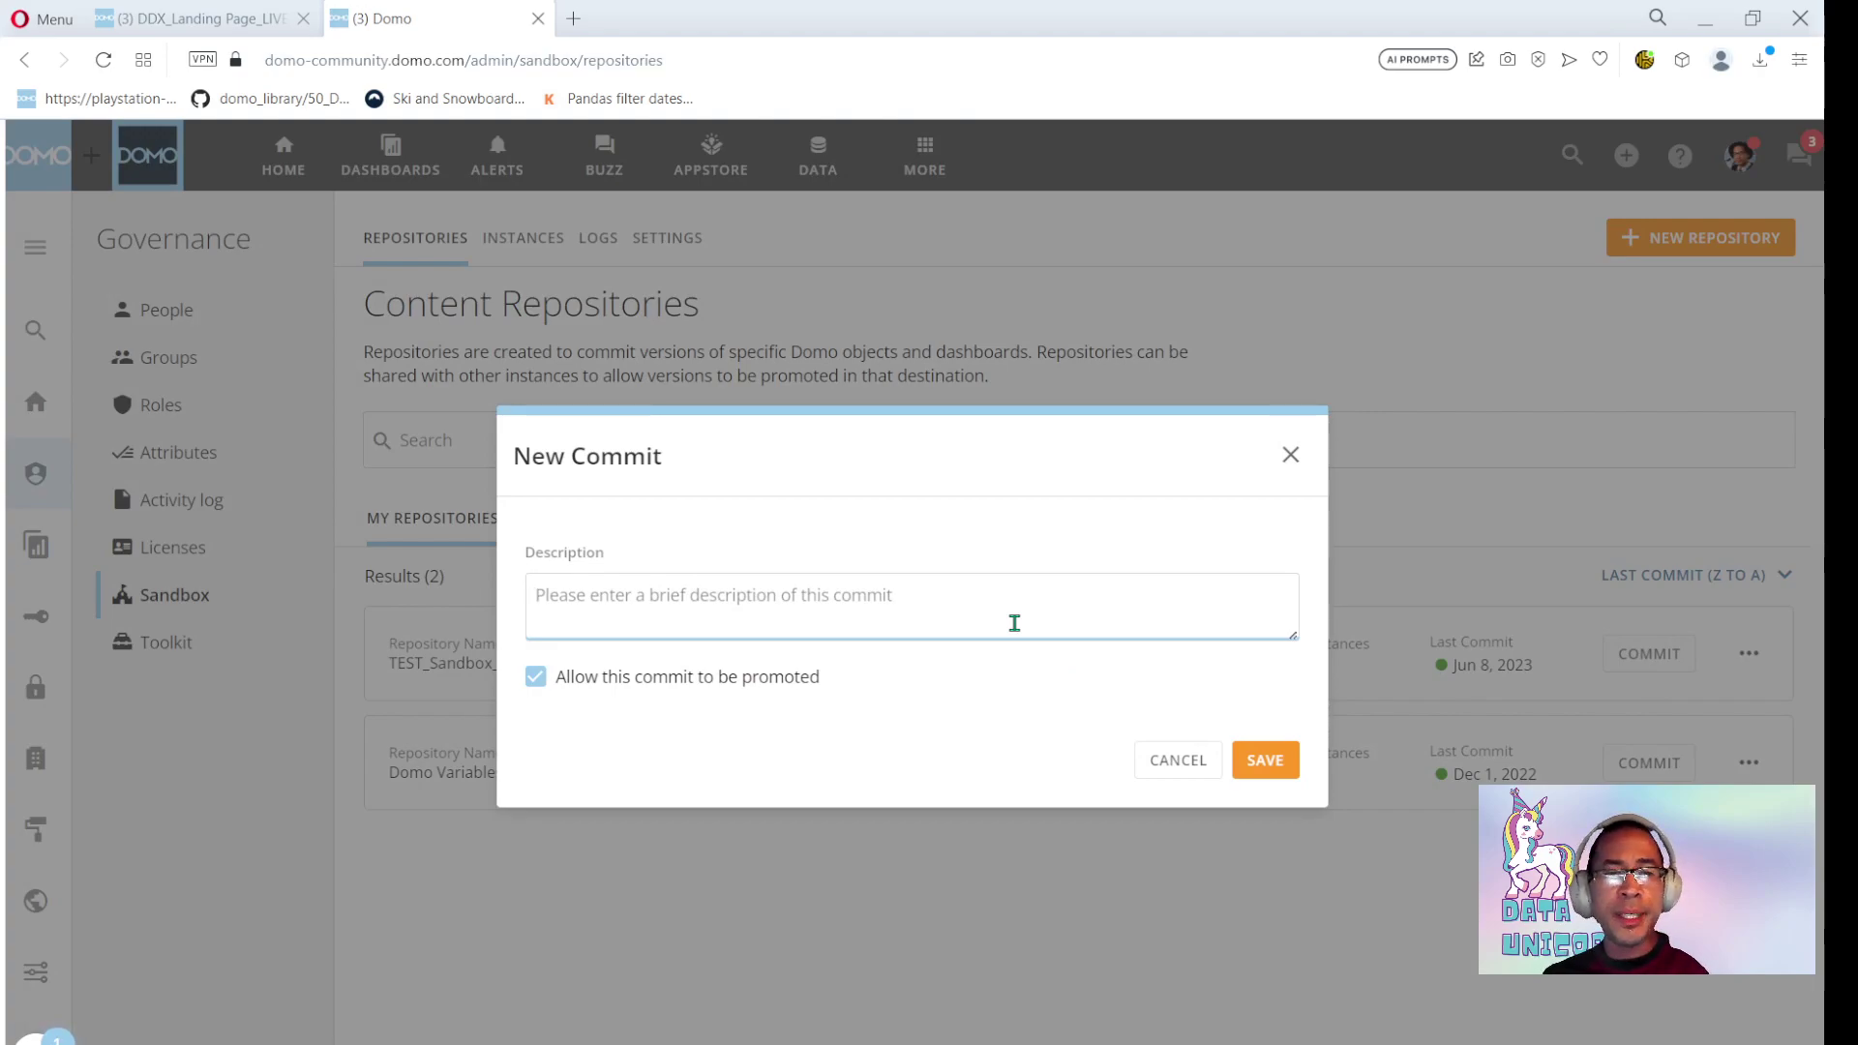
pyautogui.write('v1')
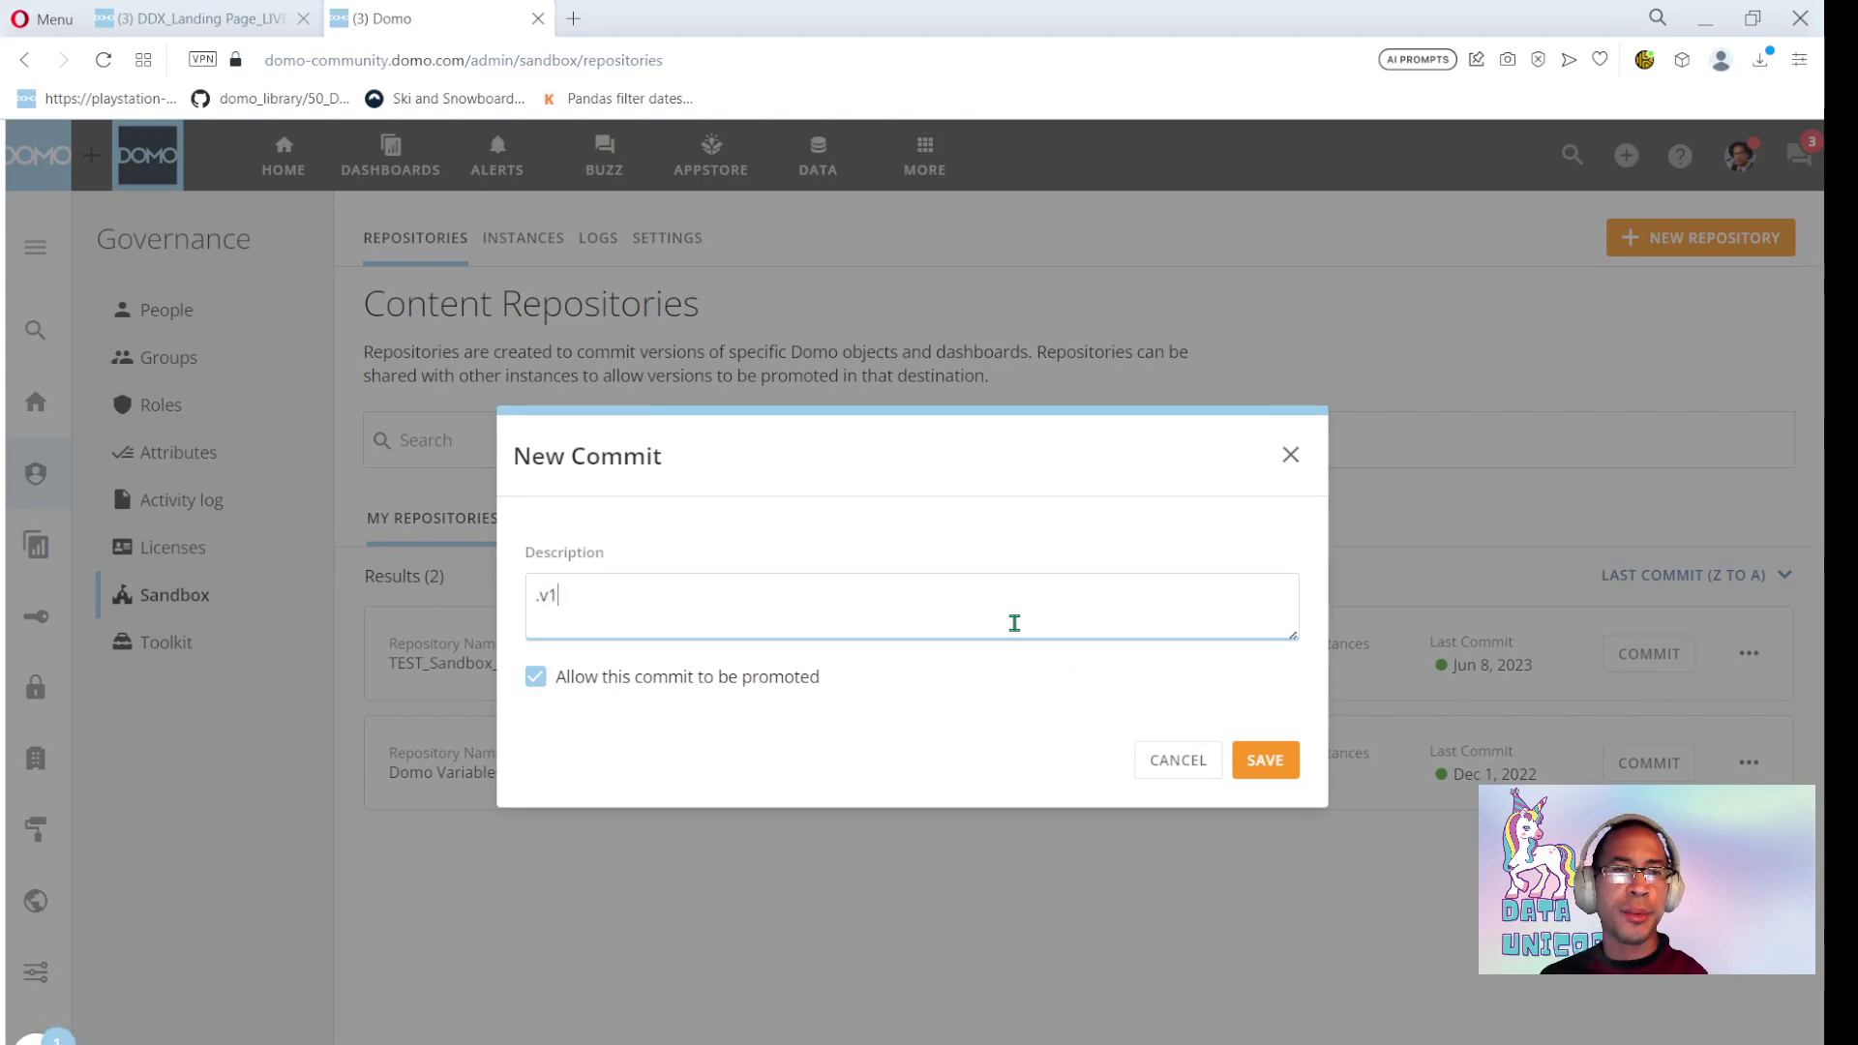
pyautogui.write(' -- working o')
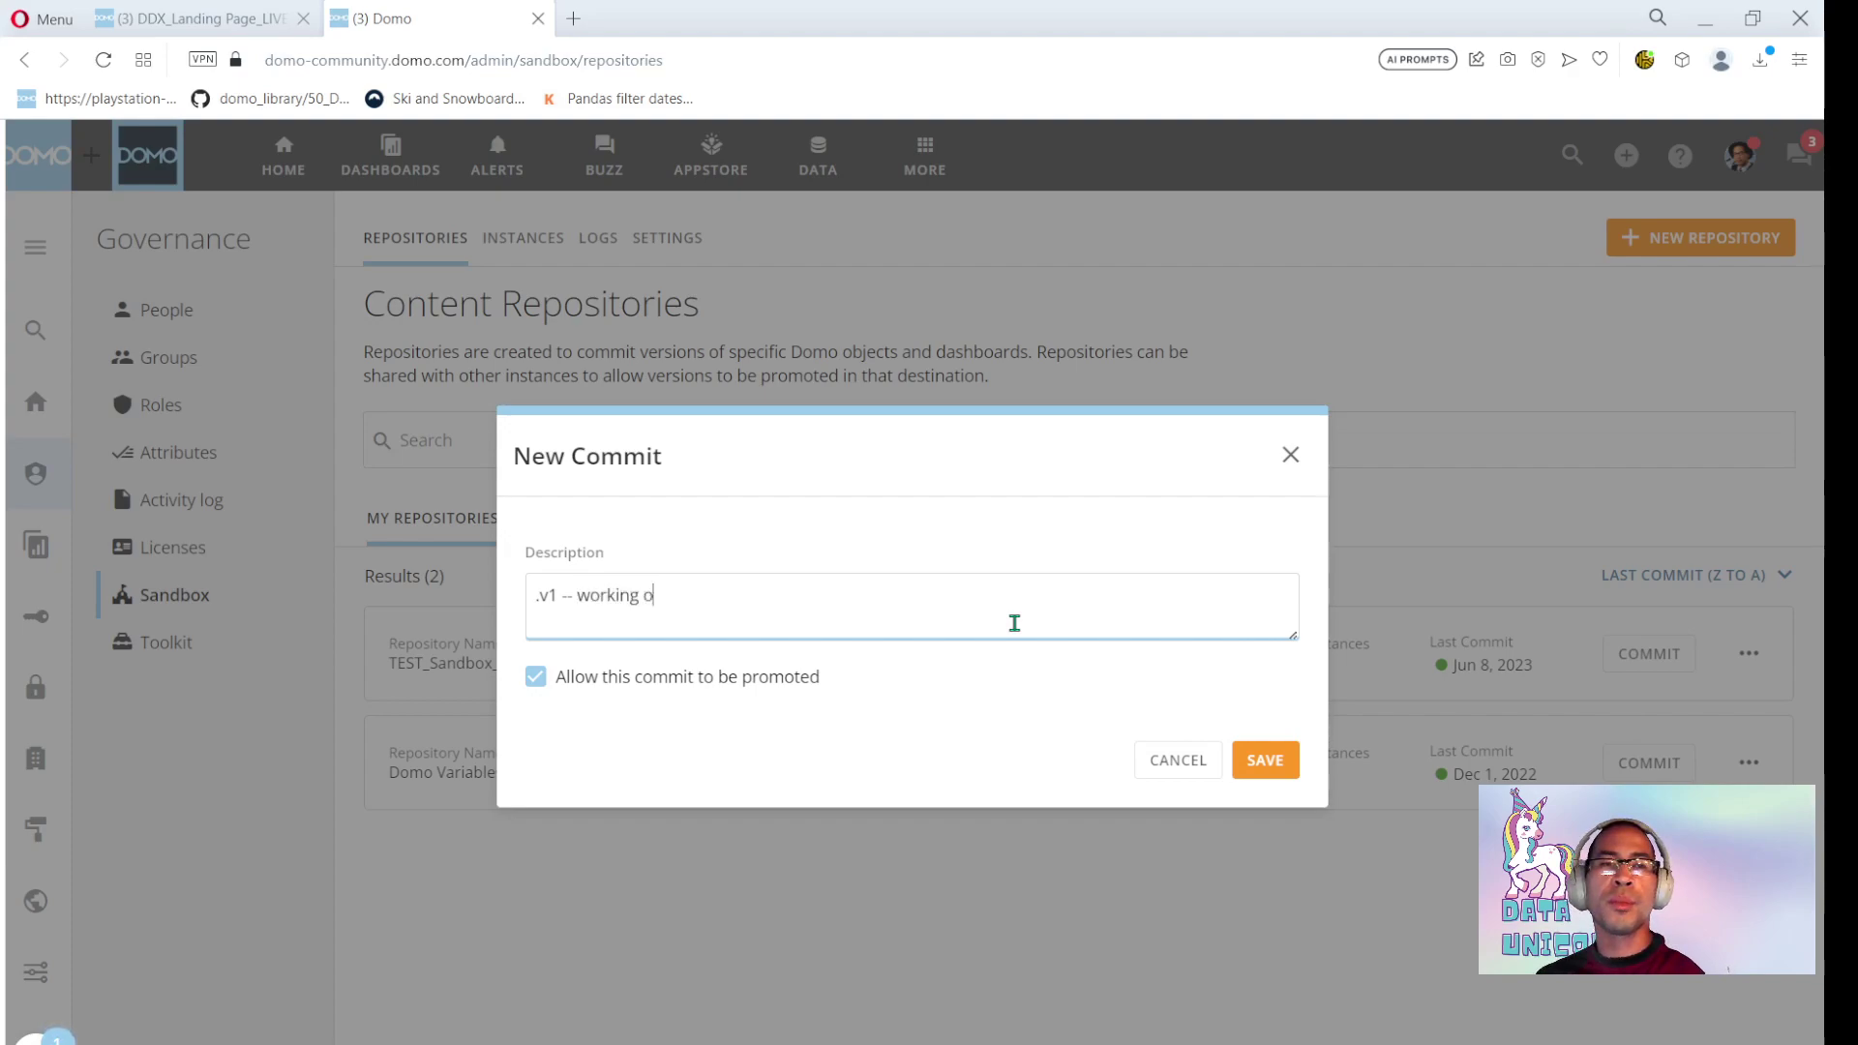
pyautogui.write('n new feature ticket 1256')
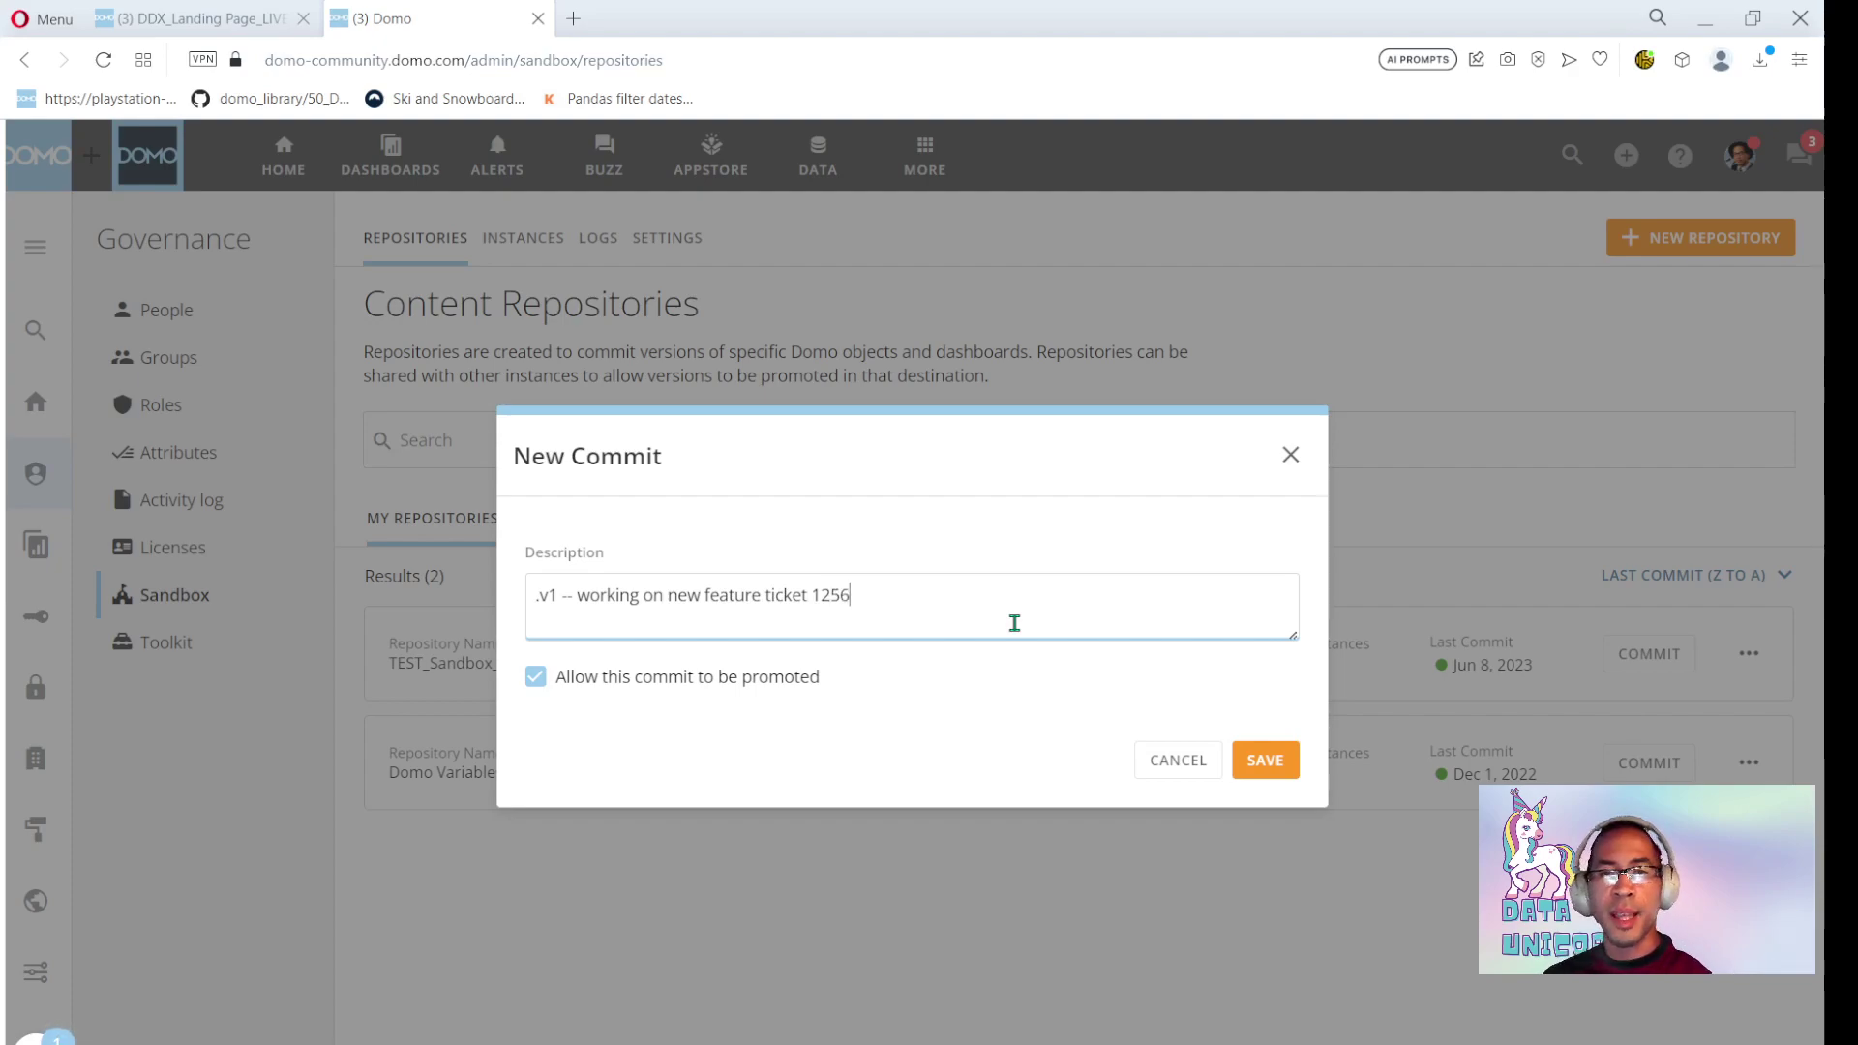
pyautogui.click(803, 682)
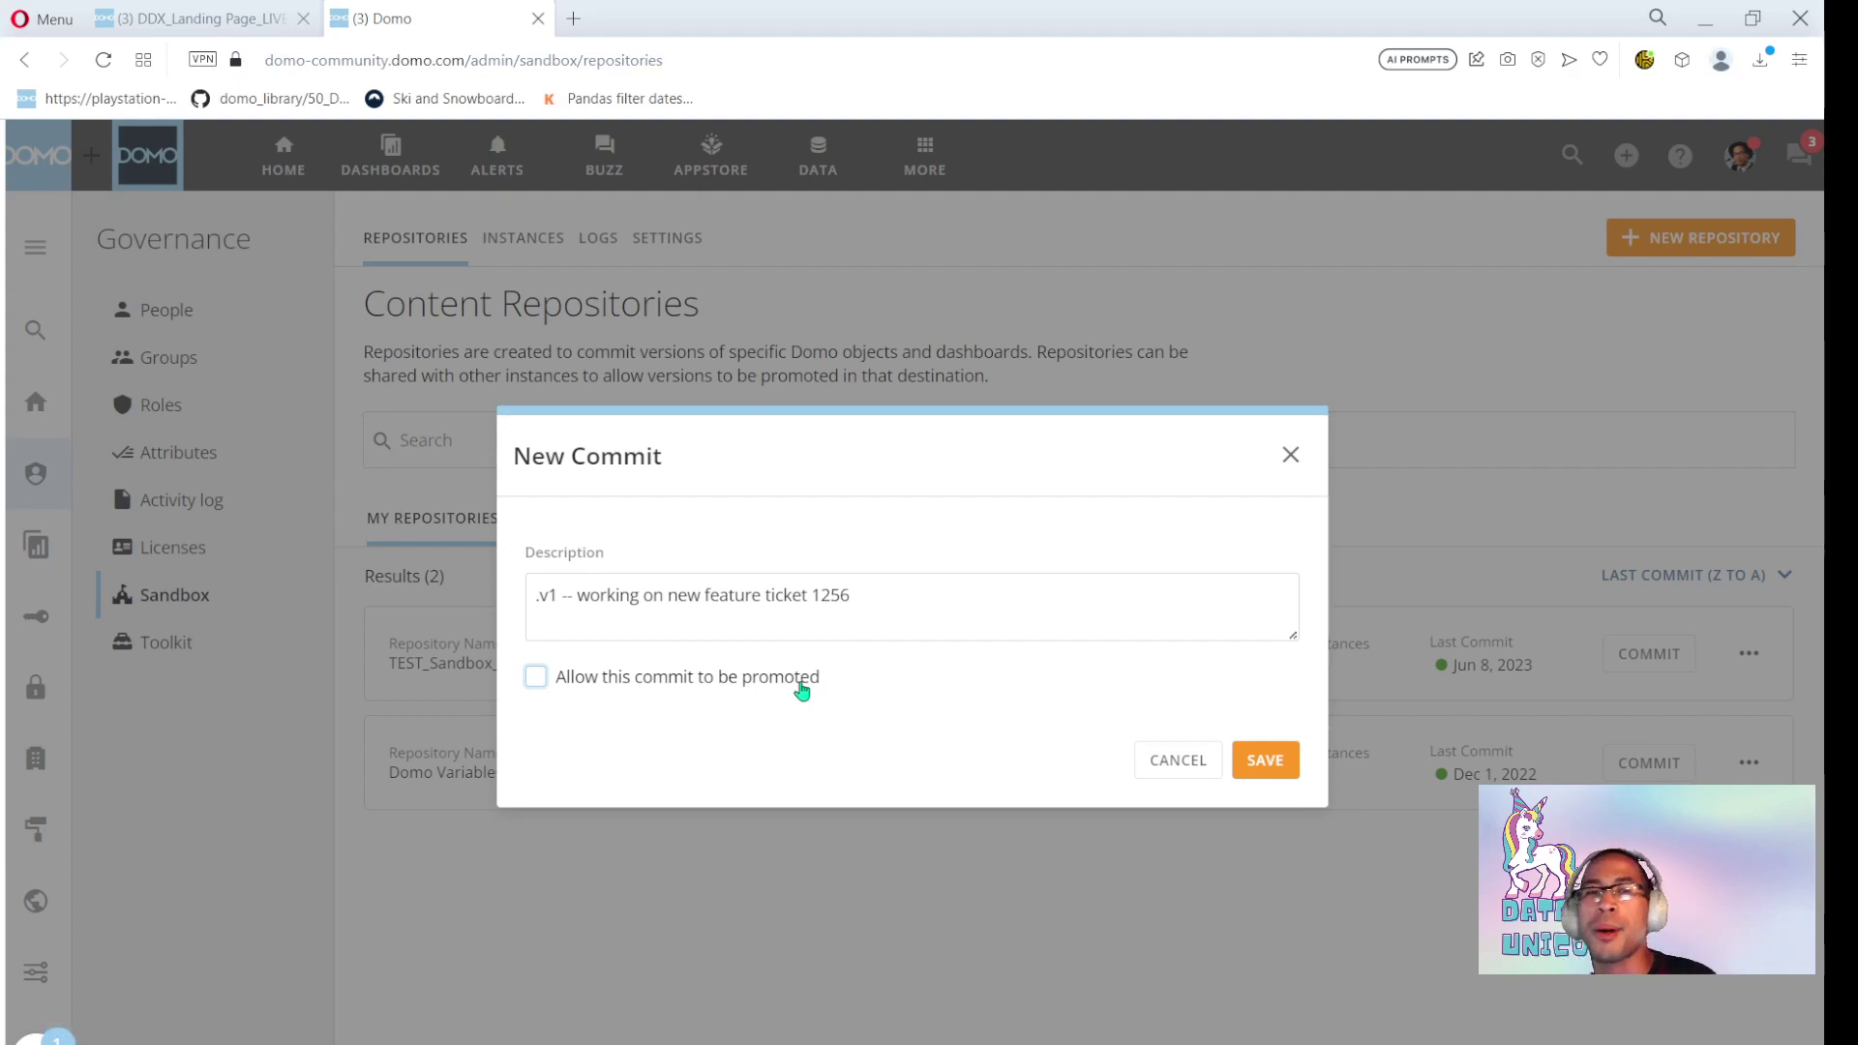
pyautogui.click(1260, 761)
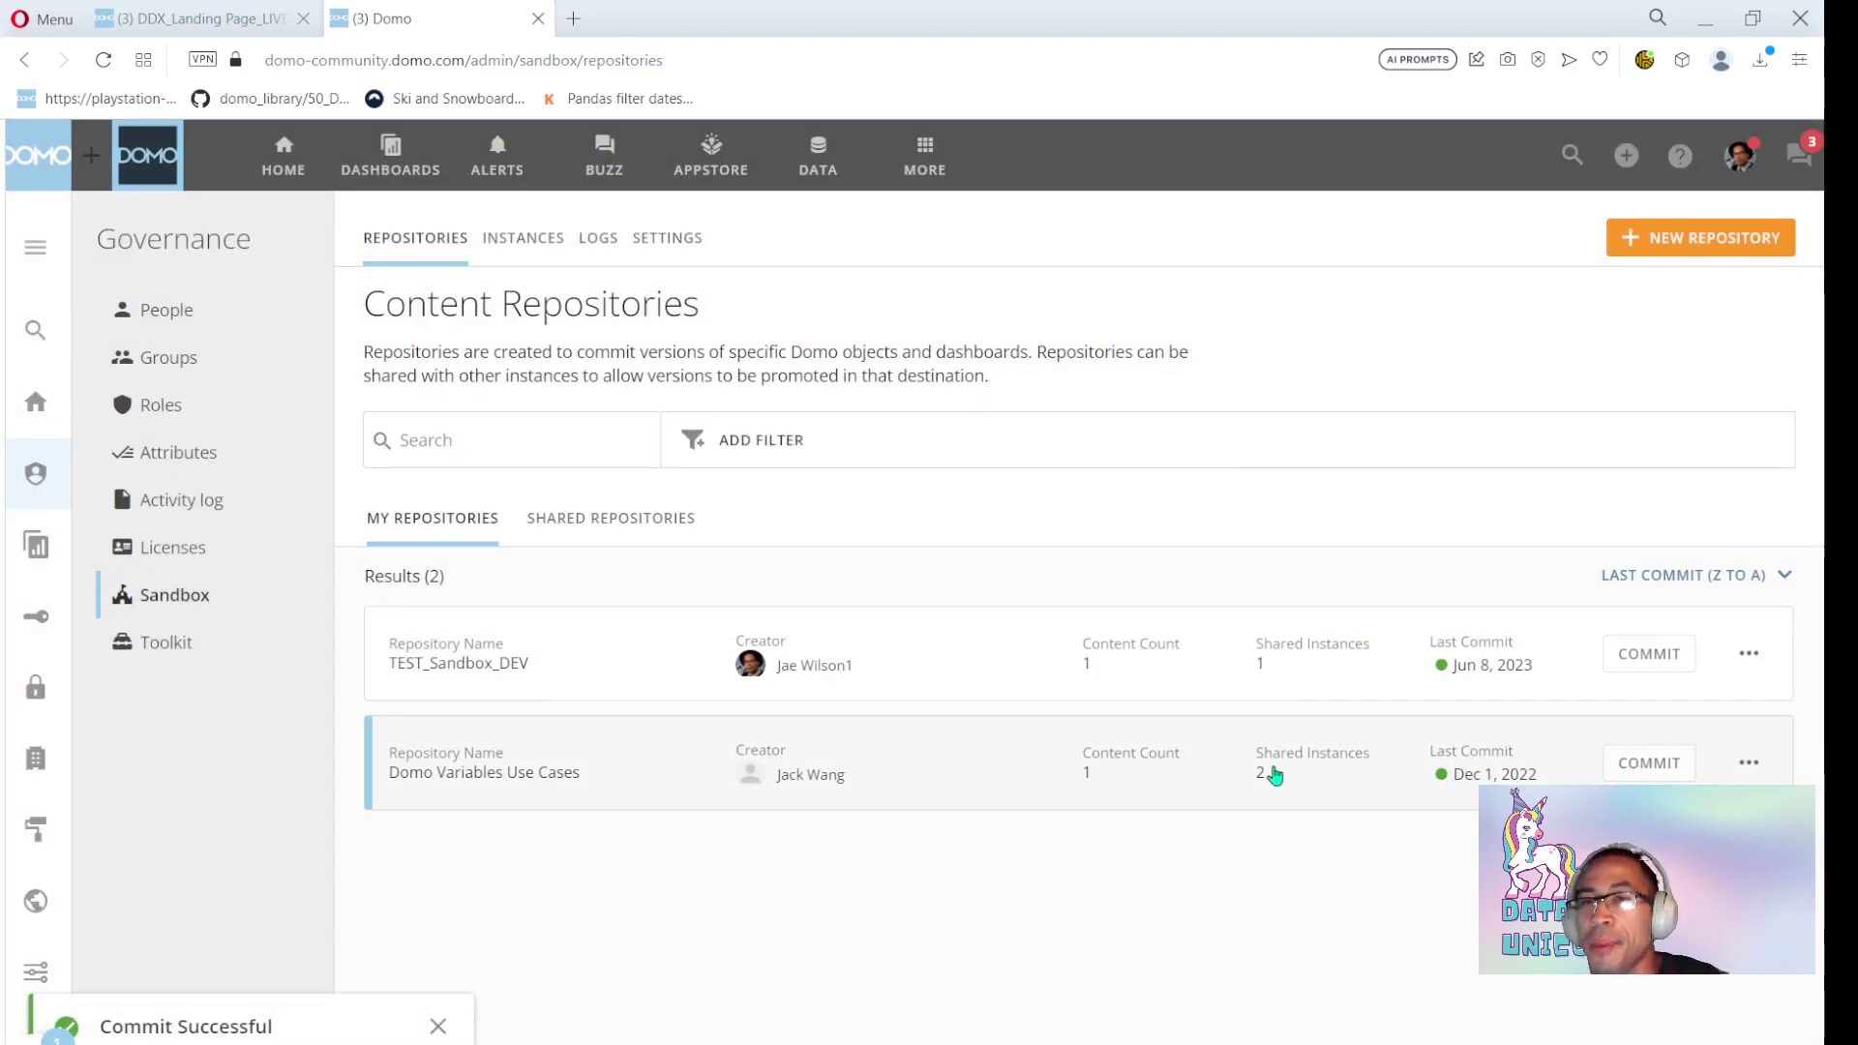
# Read the v1 and v2 commit notes in TEST_Sandbox_DEV's details, then return to DataFlows
pyautogui.click(1756, 662)
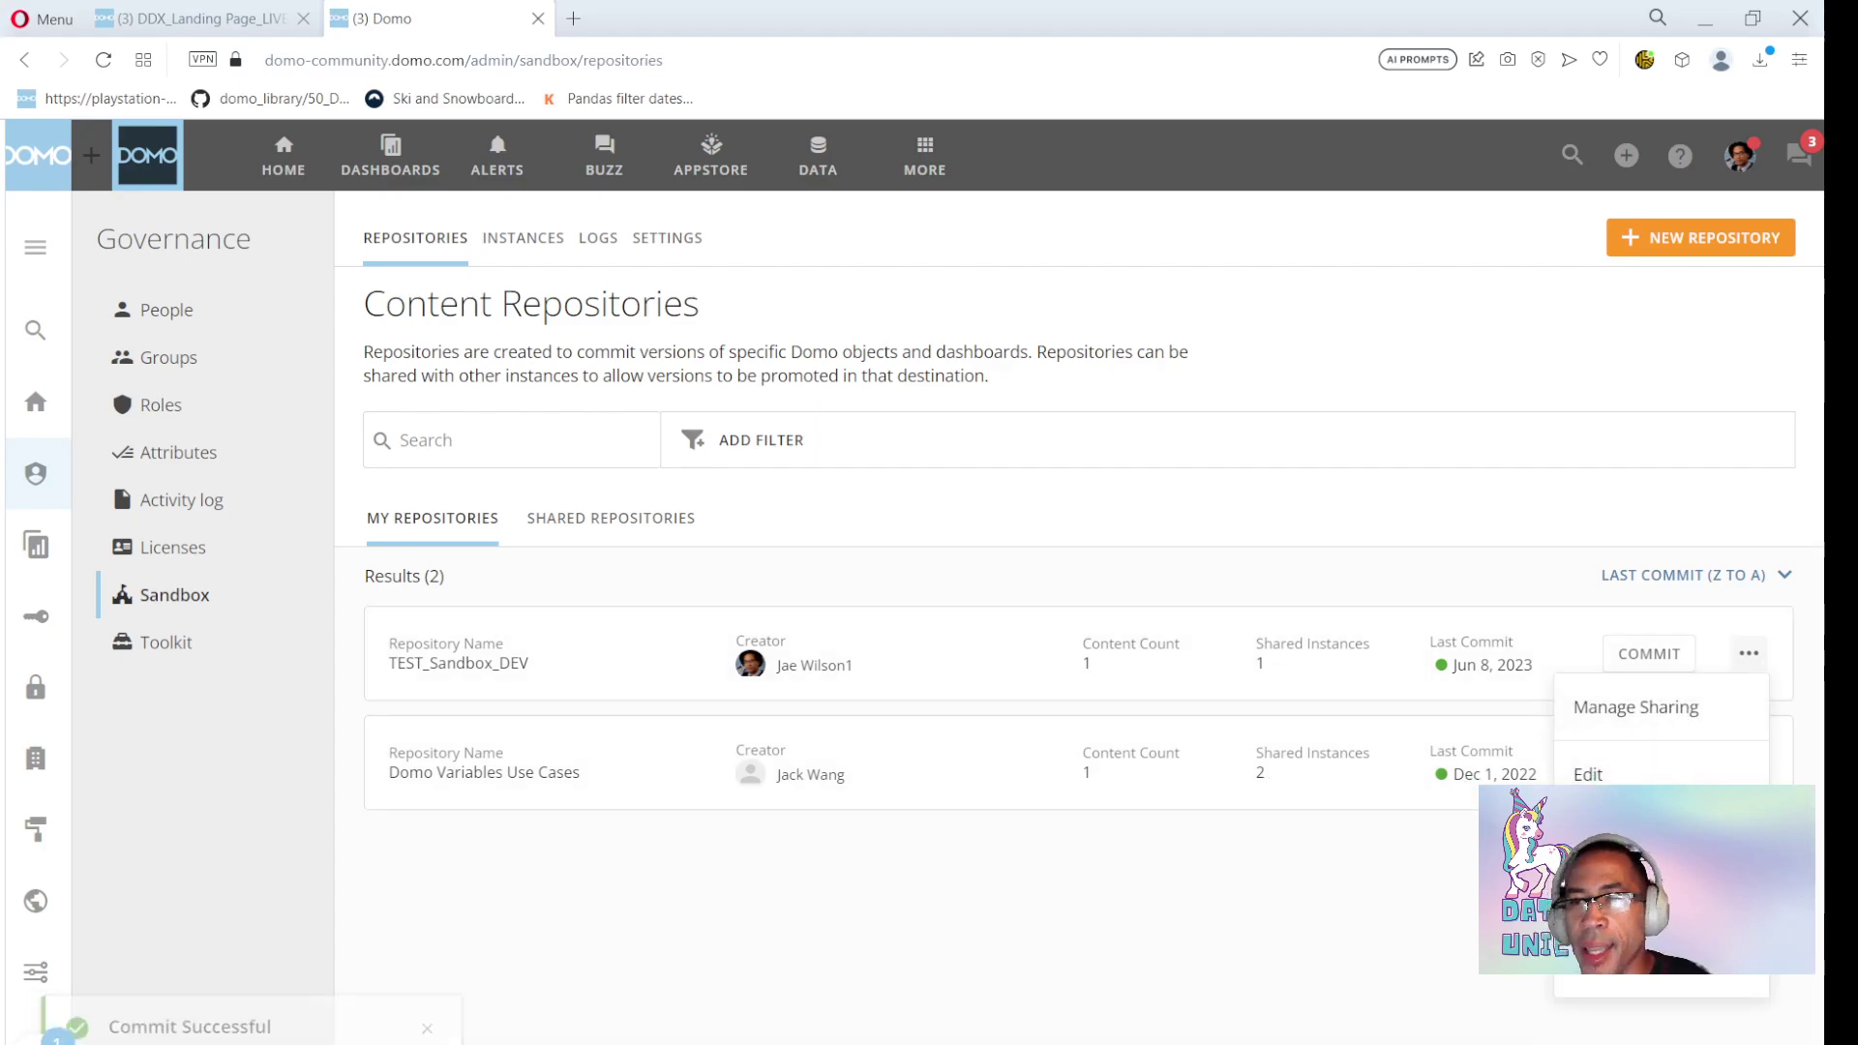
pyautogui.click(1626, 842)
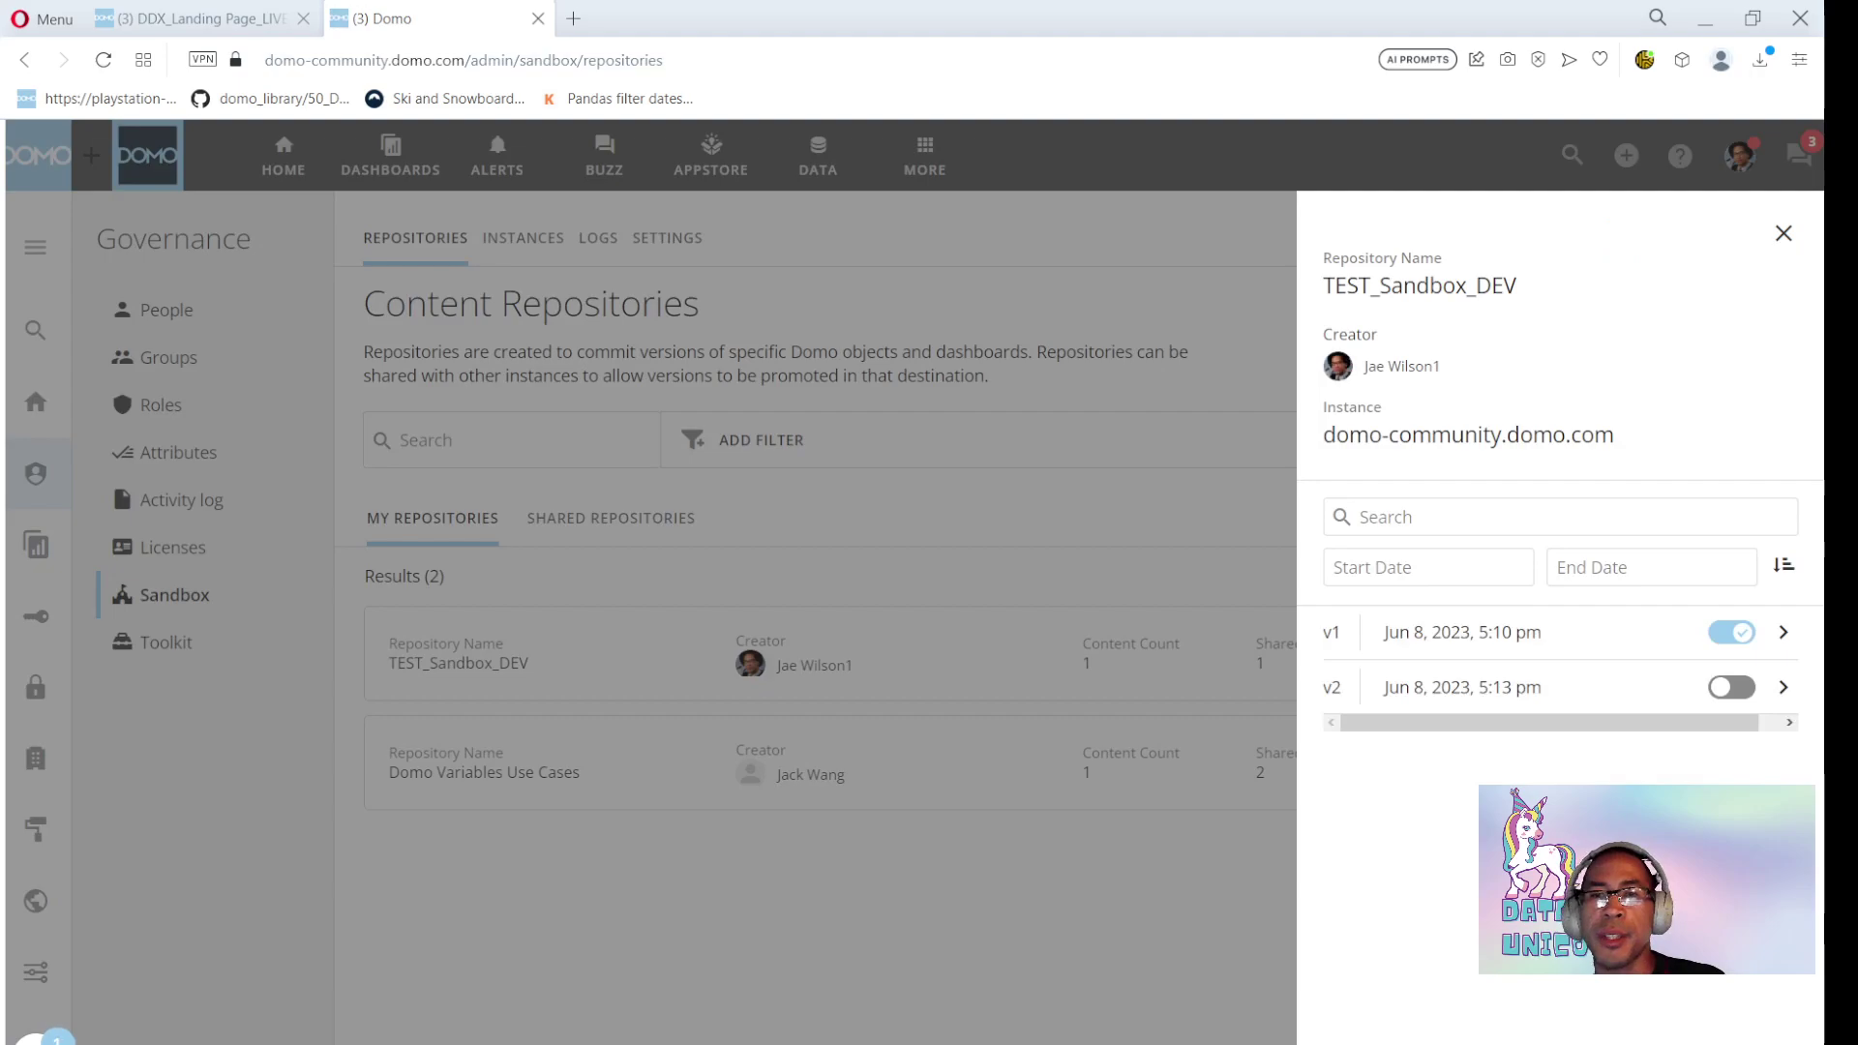
pyautogui.click(1784, 636)
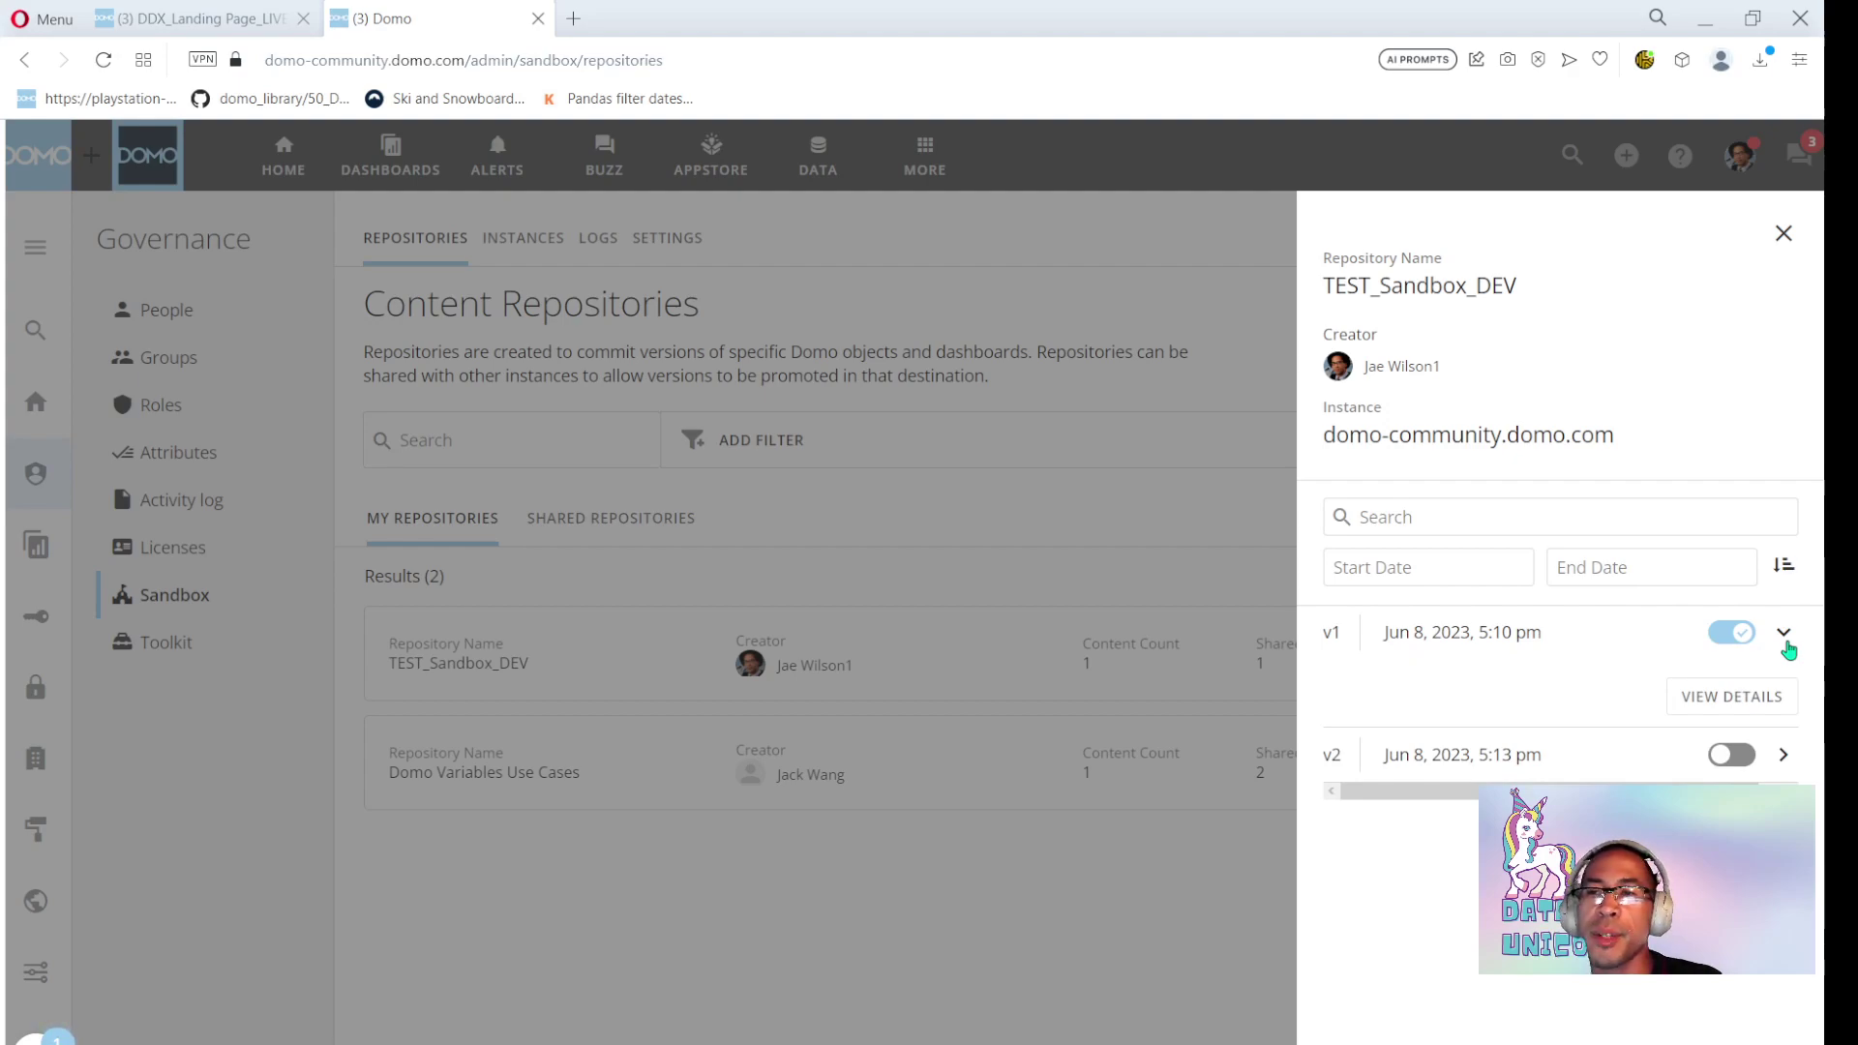
pyautogui.click(1783, 757)
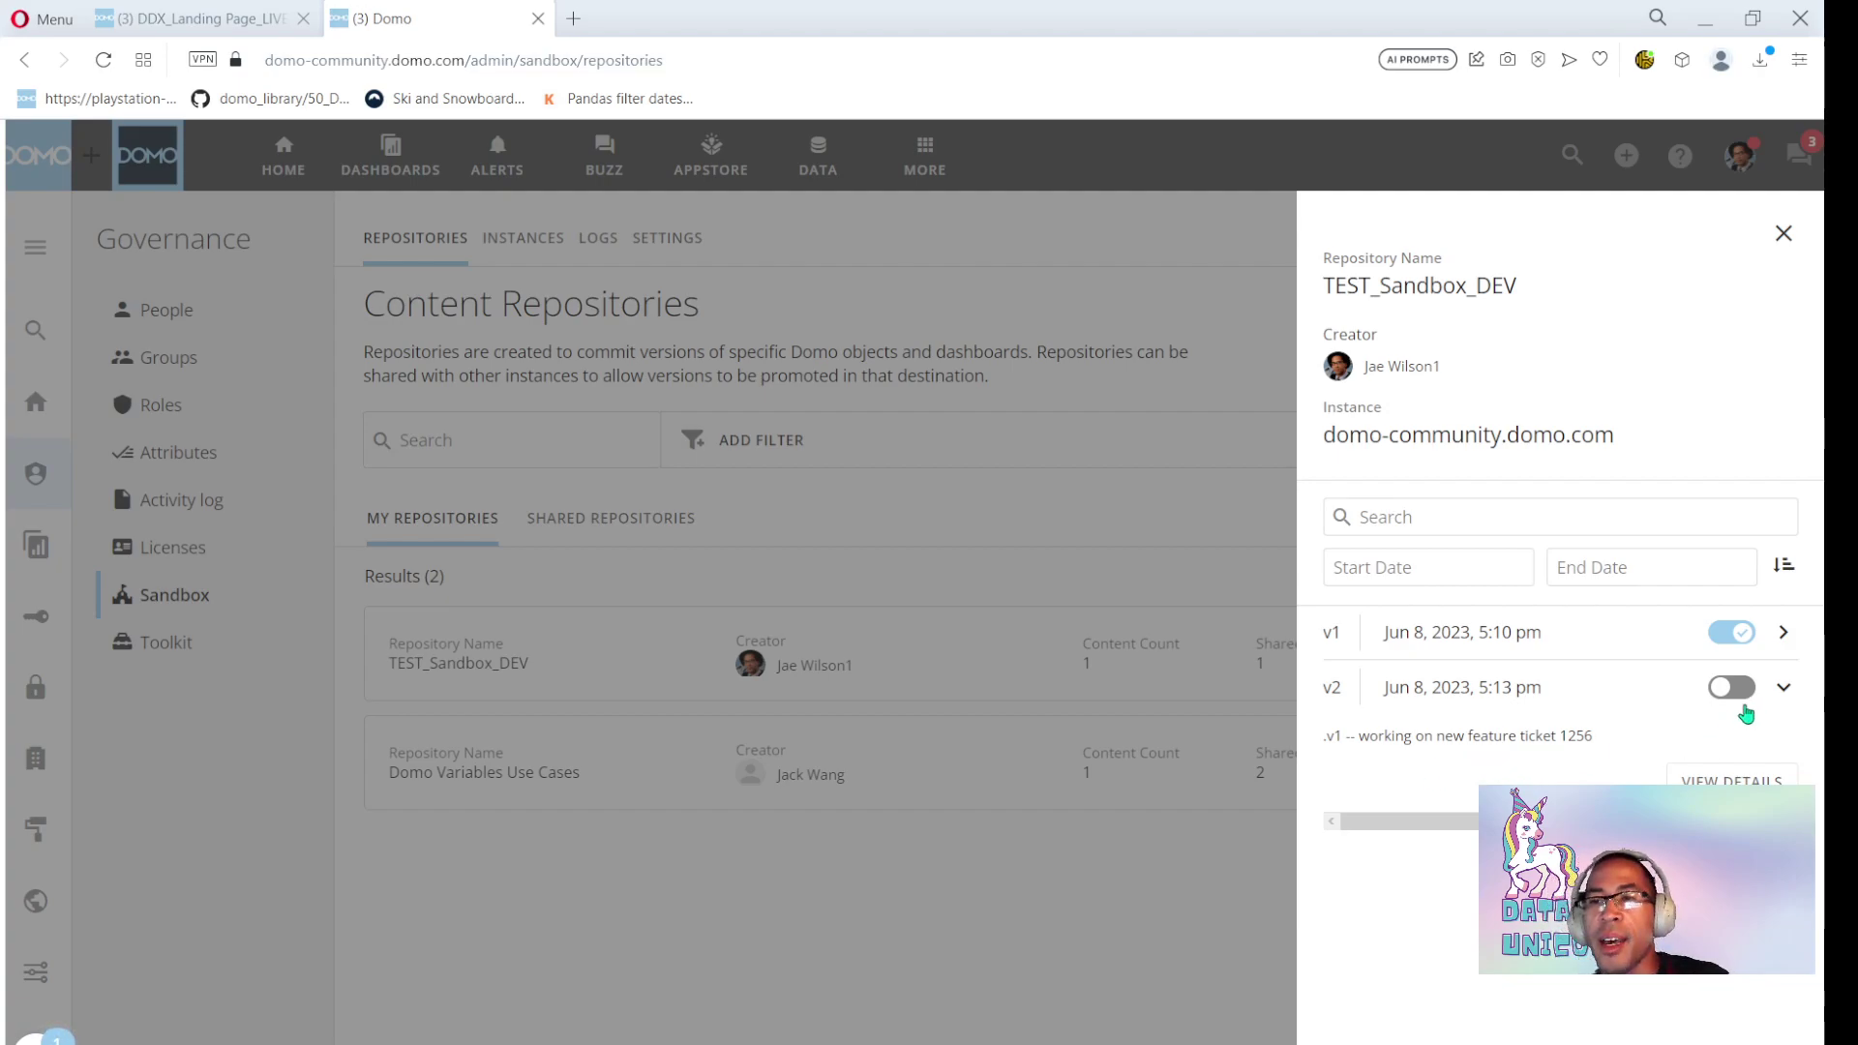
pyautogui.click(1076, 861)
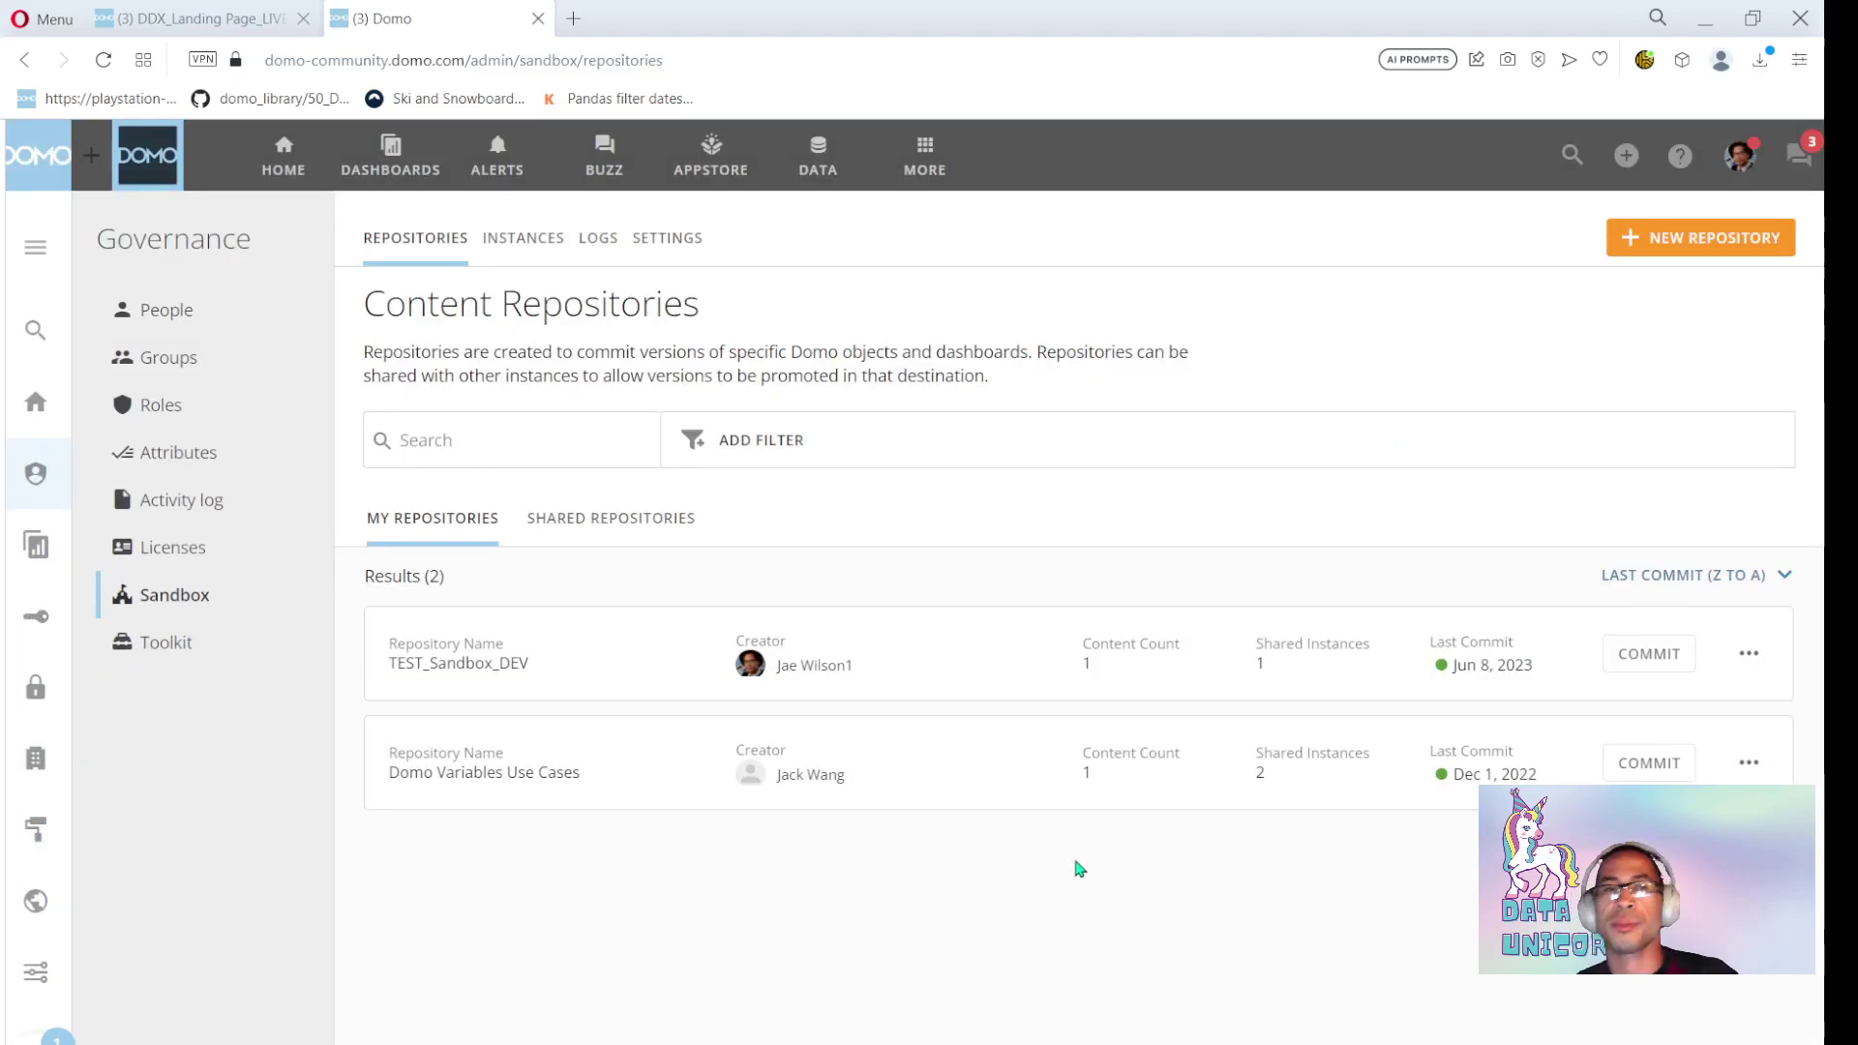
pyautogui.click(782, 182)
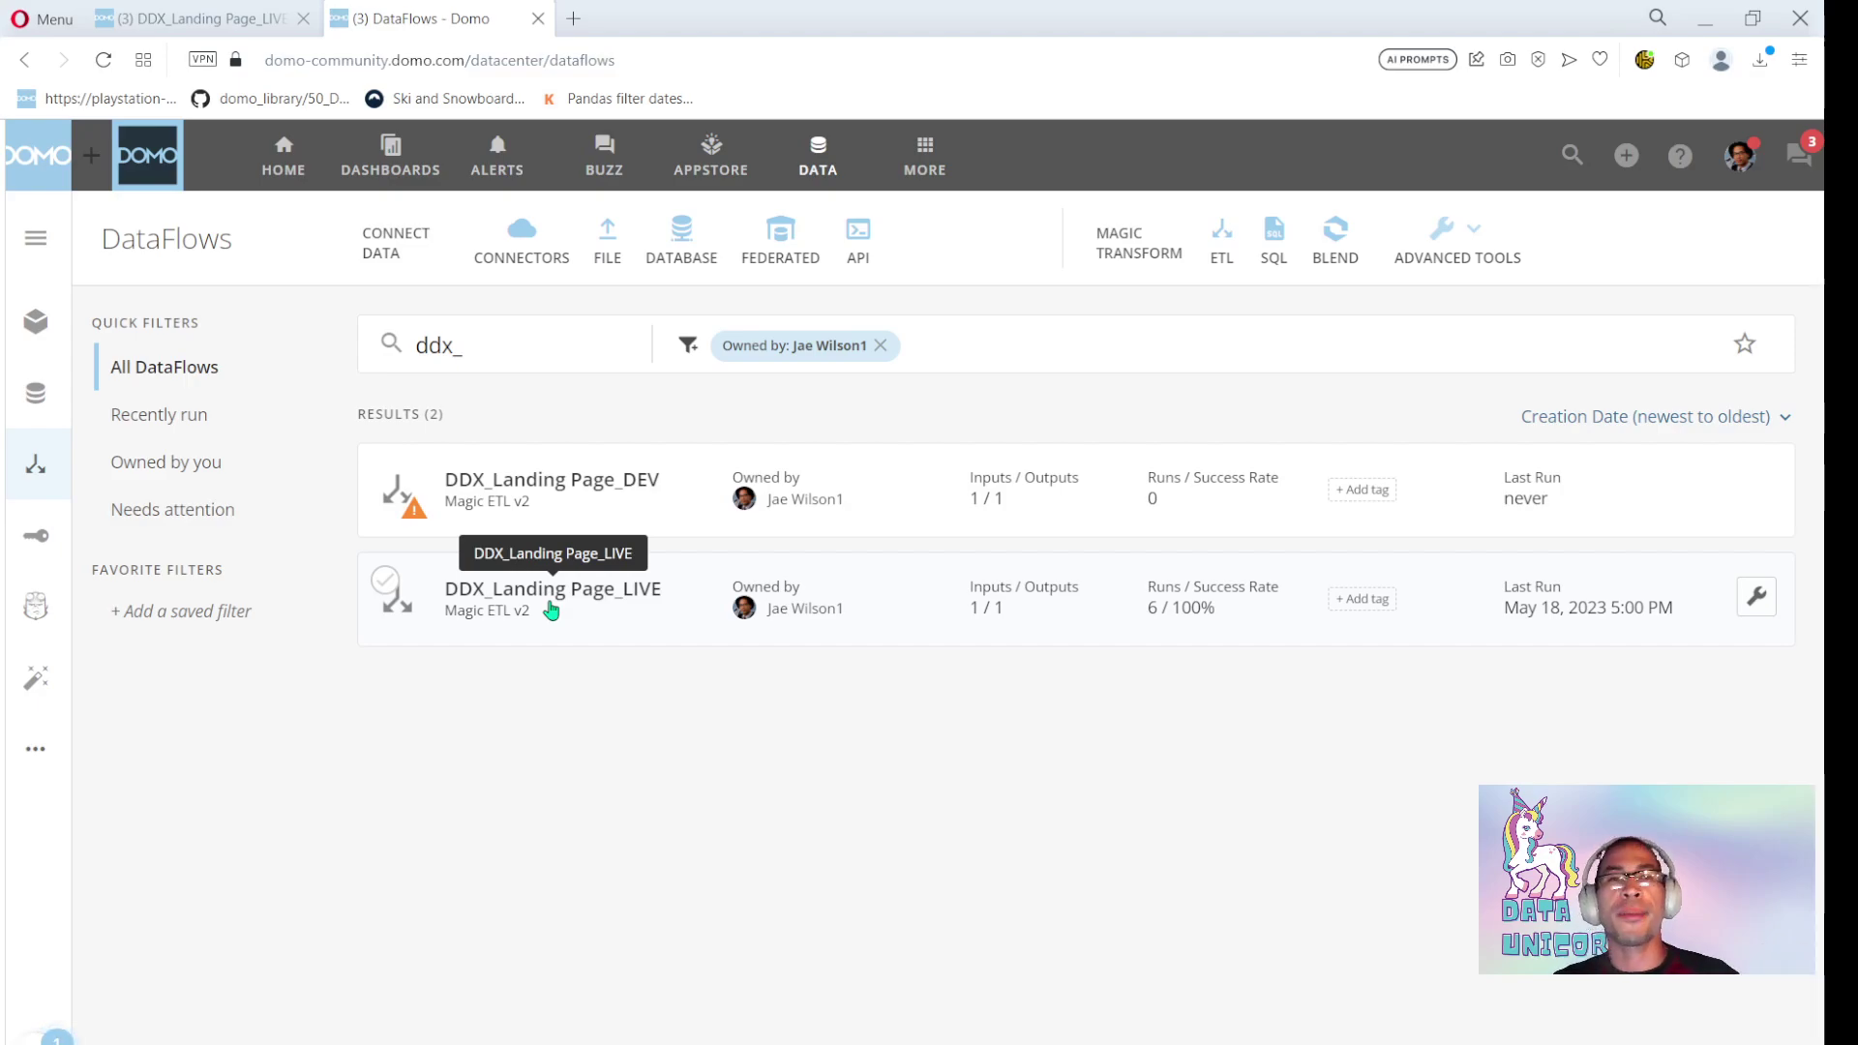
pyautogui.click(551, 608)
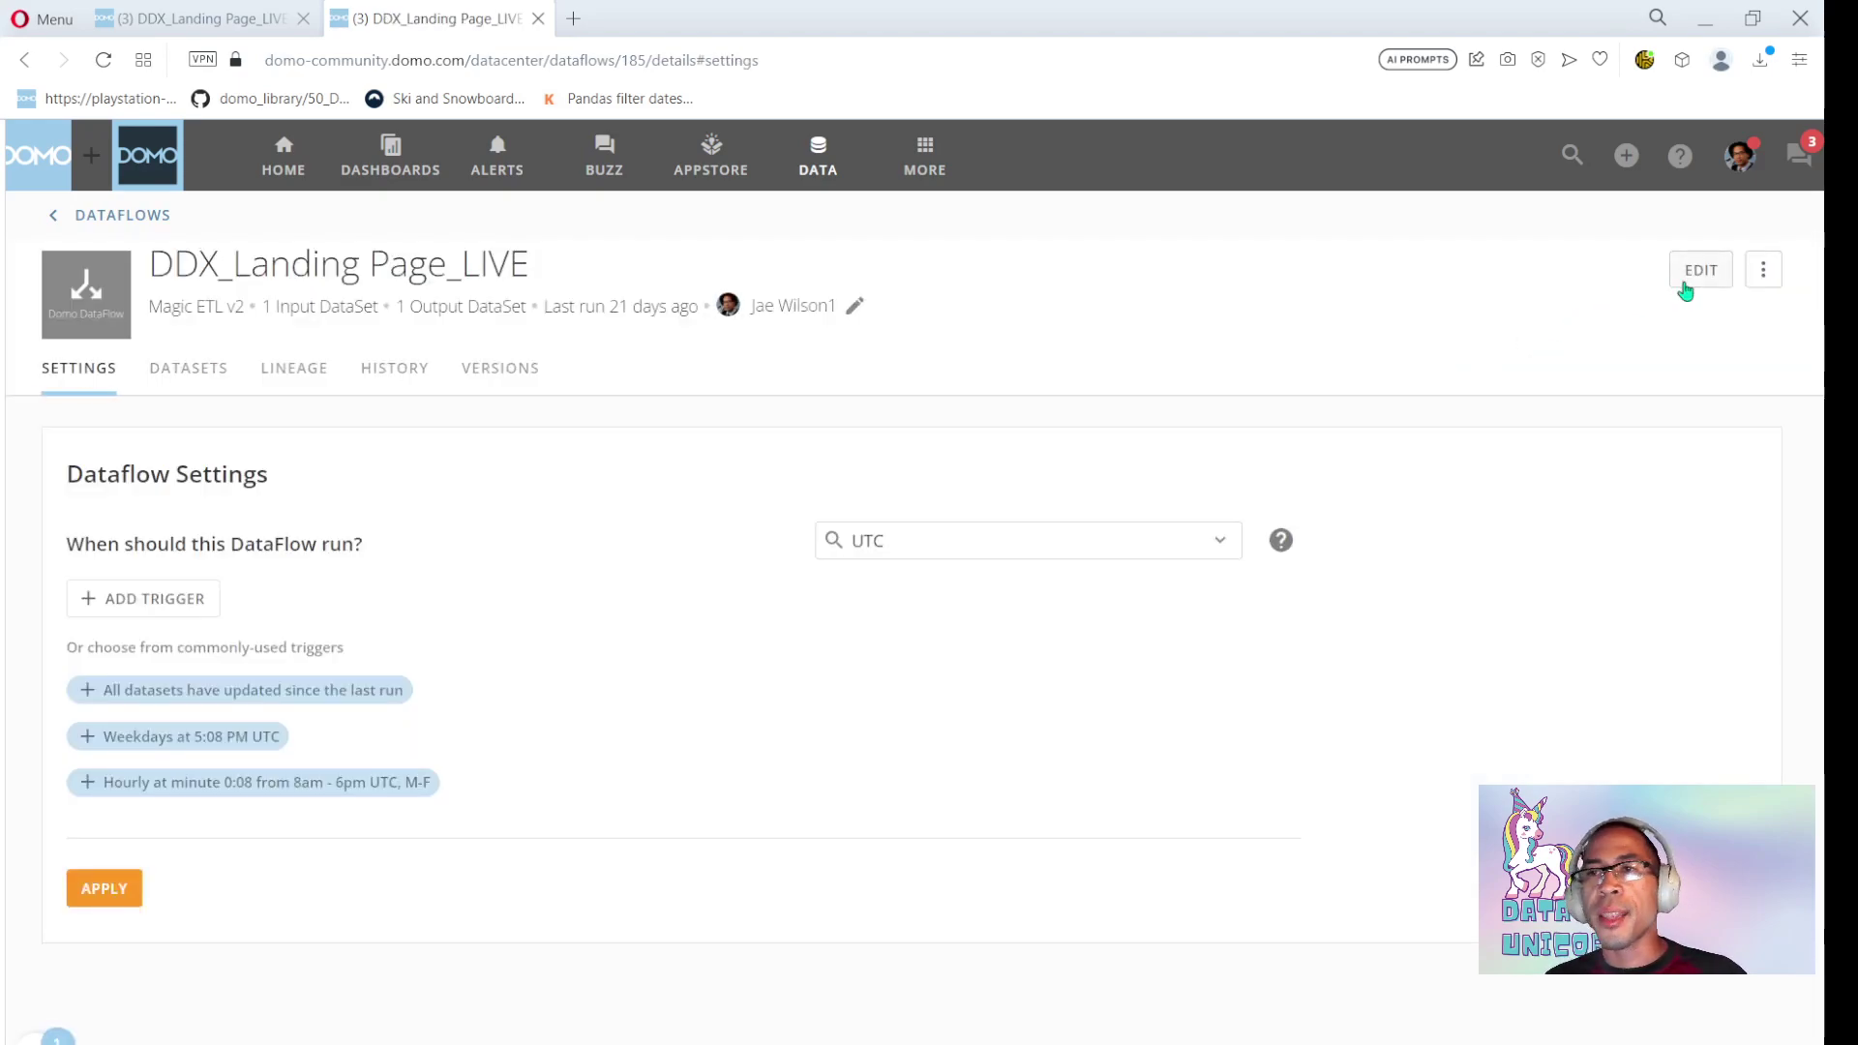
pyautogui.click(1684, 290)
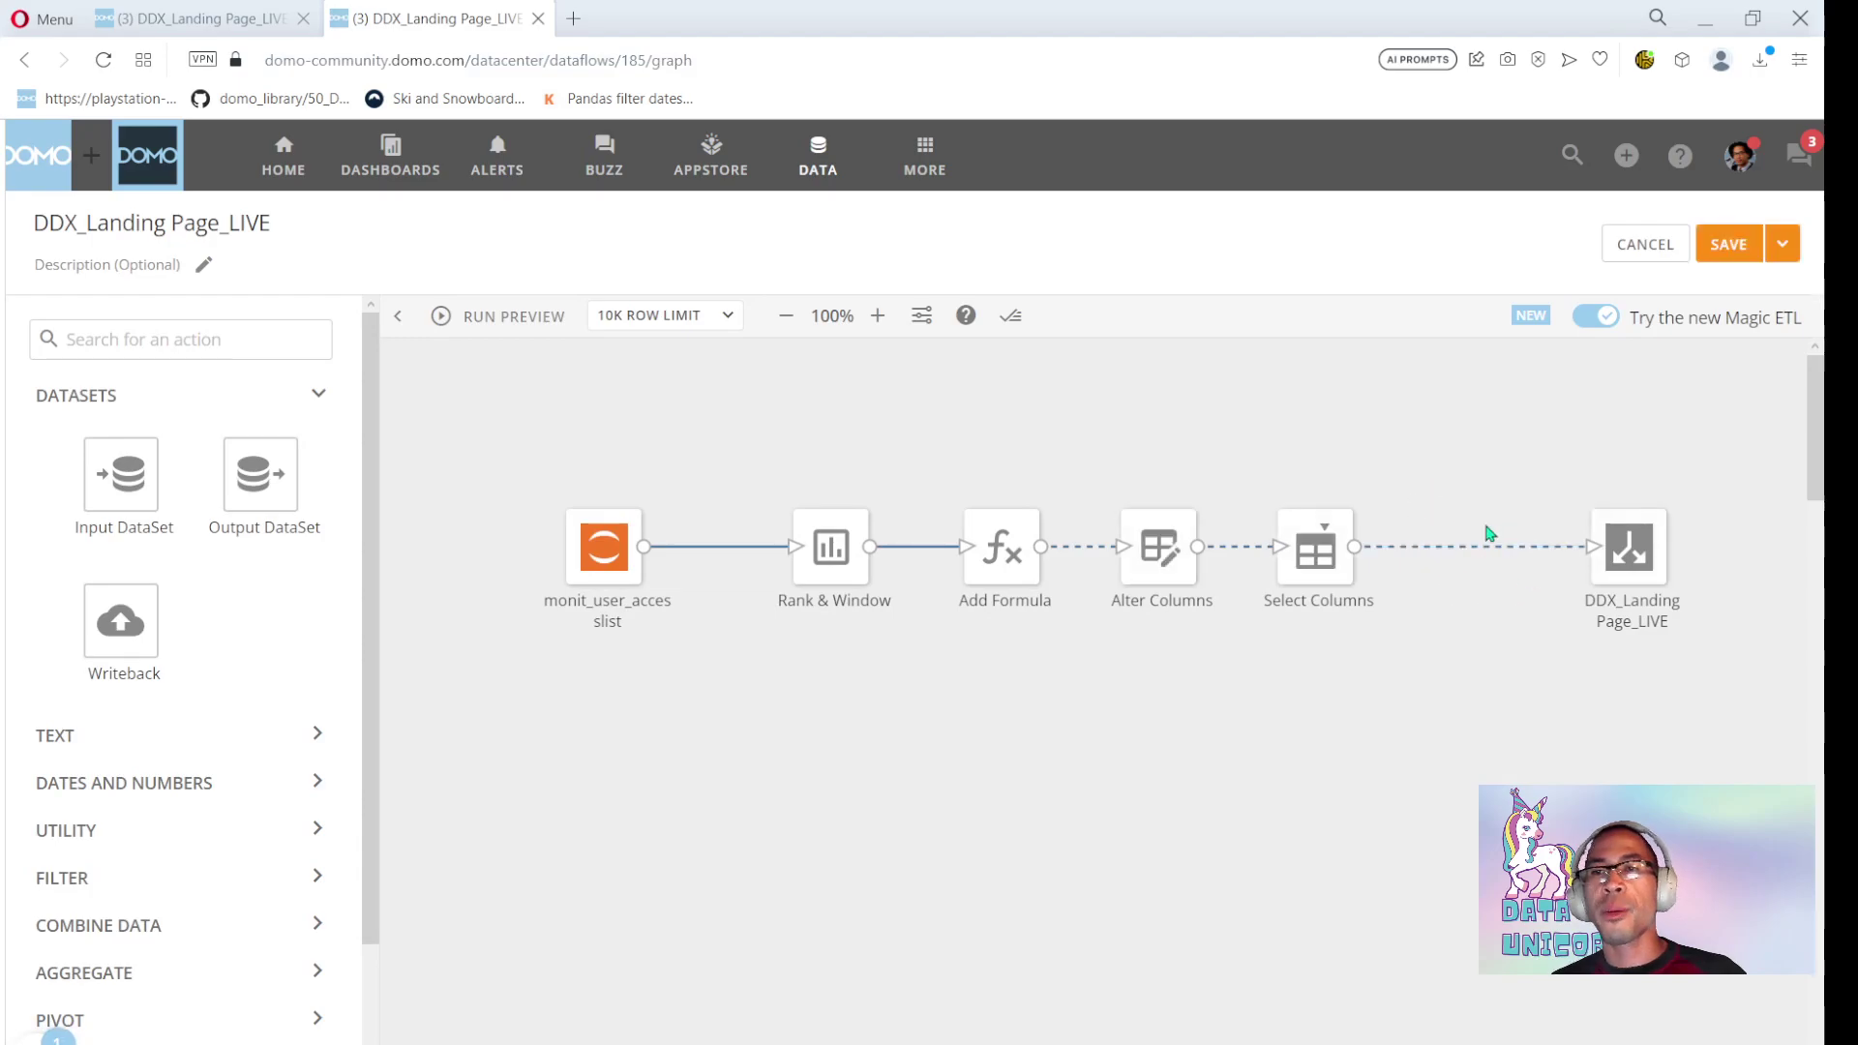
pyautogui.click(138, 10)
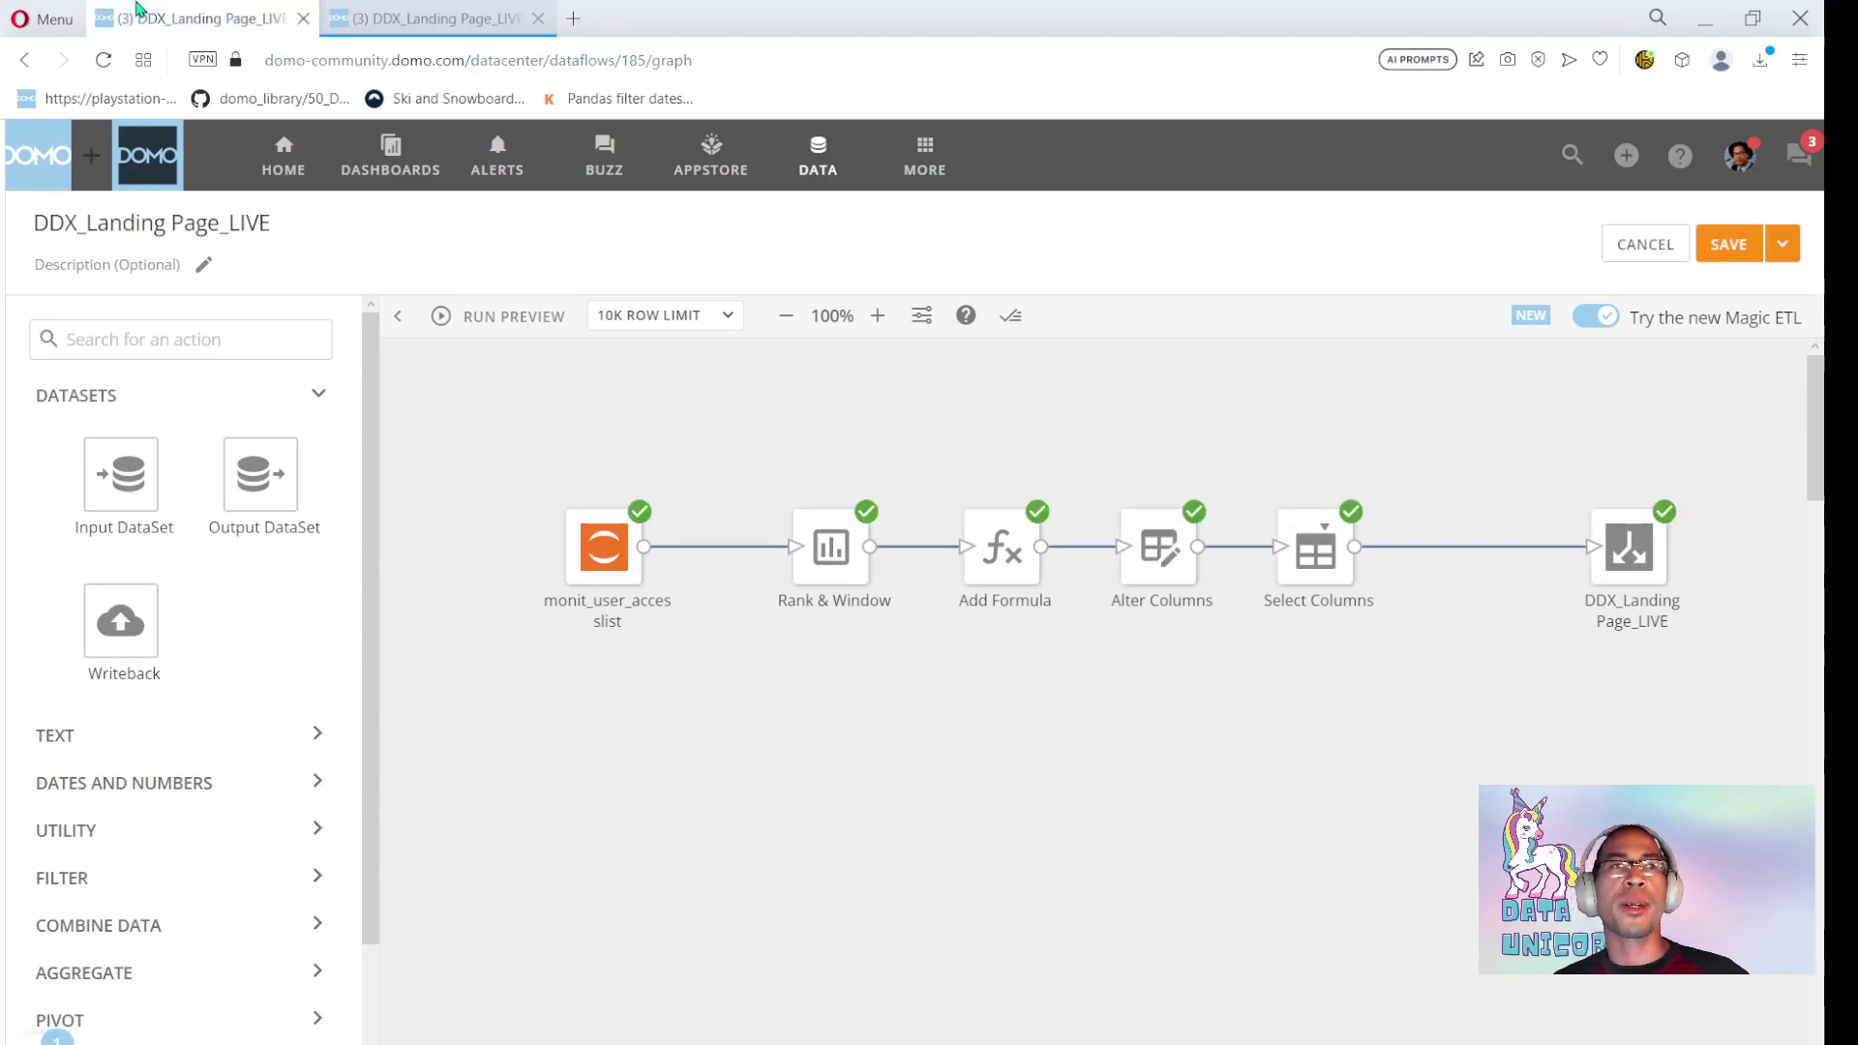
pyautogui.click(1644, 243)
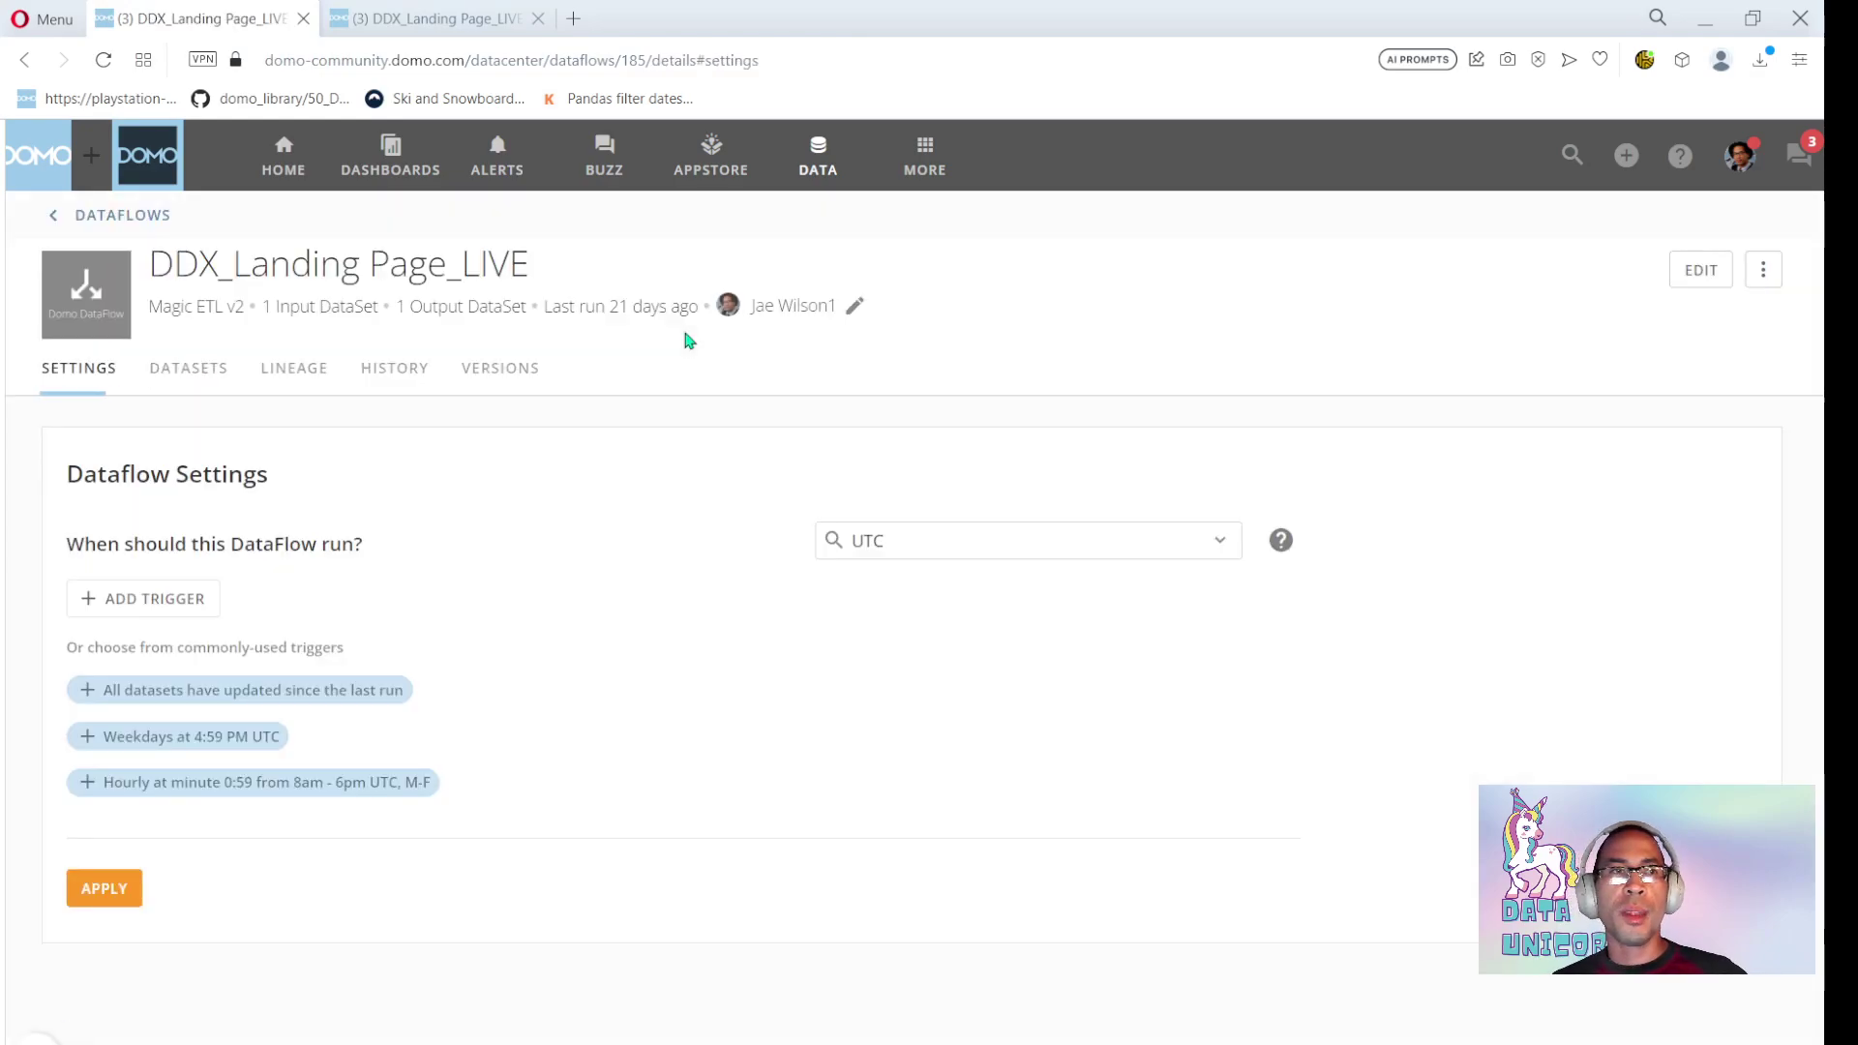
pyautogui.click(94, 222)
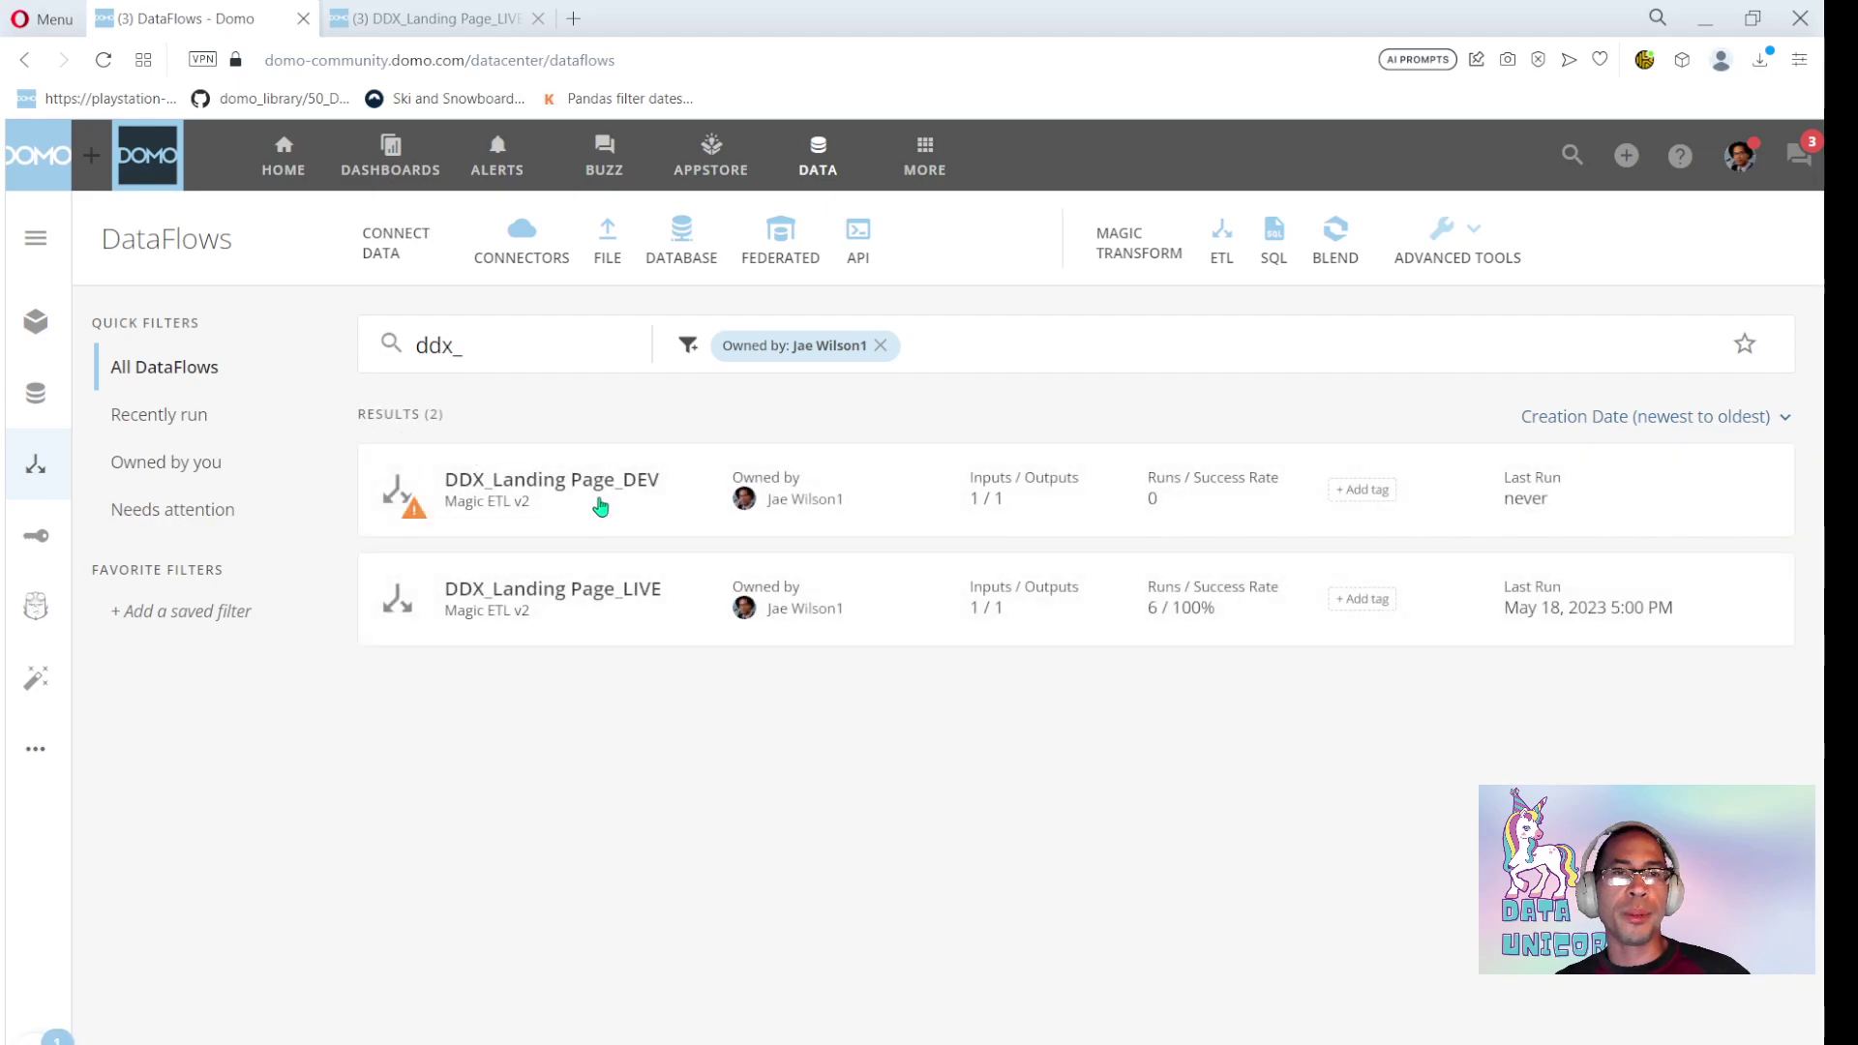
# Rewire DDX_Landing Page_DEV so Add Formula 1, not Select Columns, feeds the output dataset
pyautogui.click(602, 504)
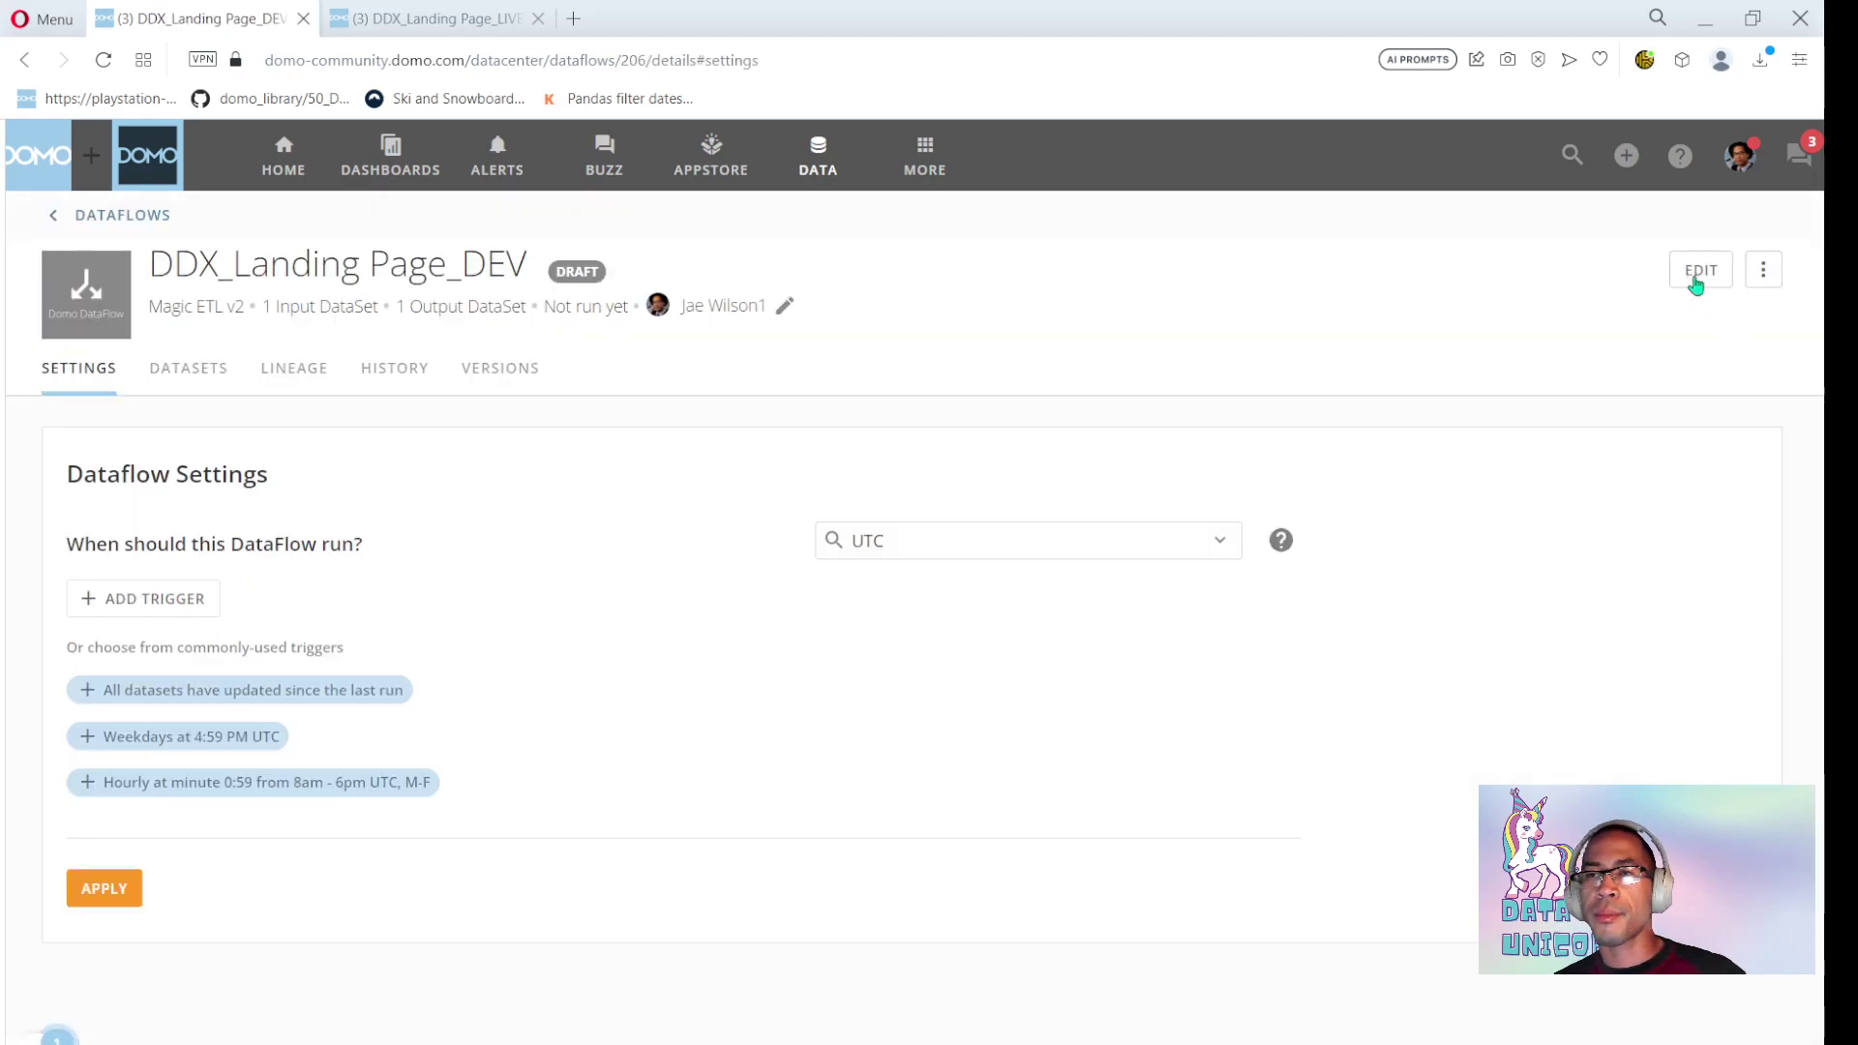
pyautogui.click(1694, 277)
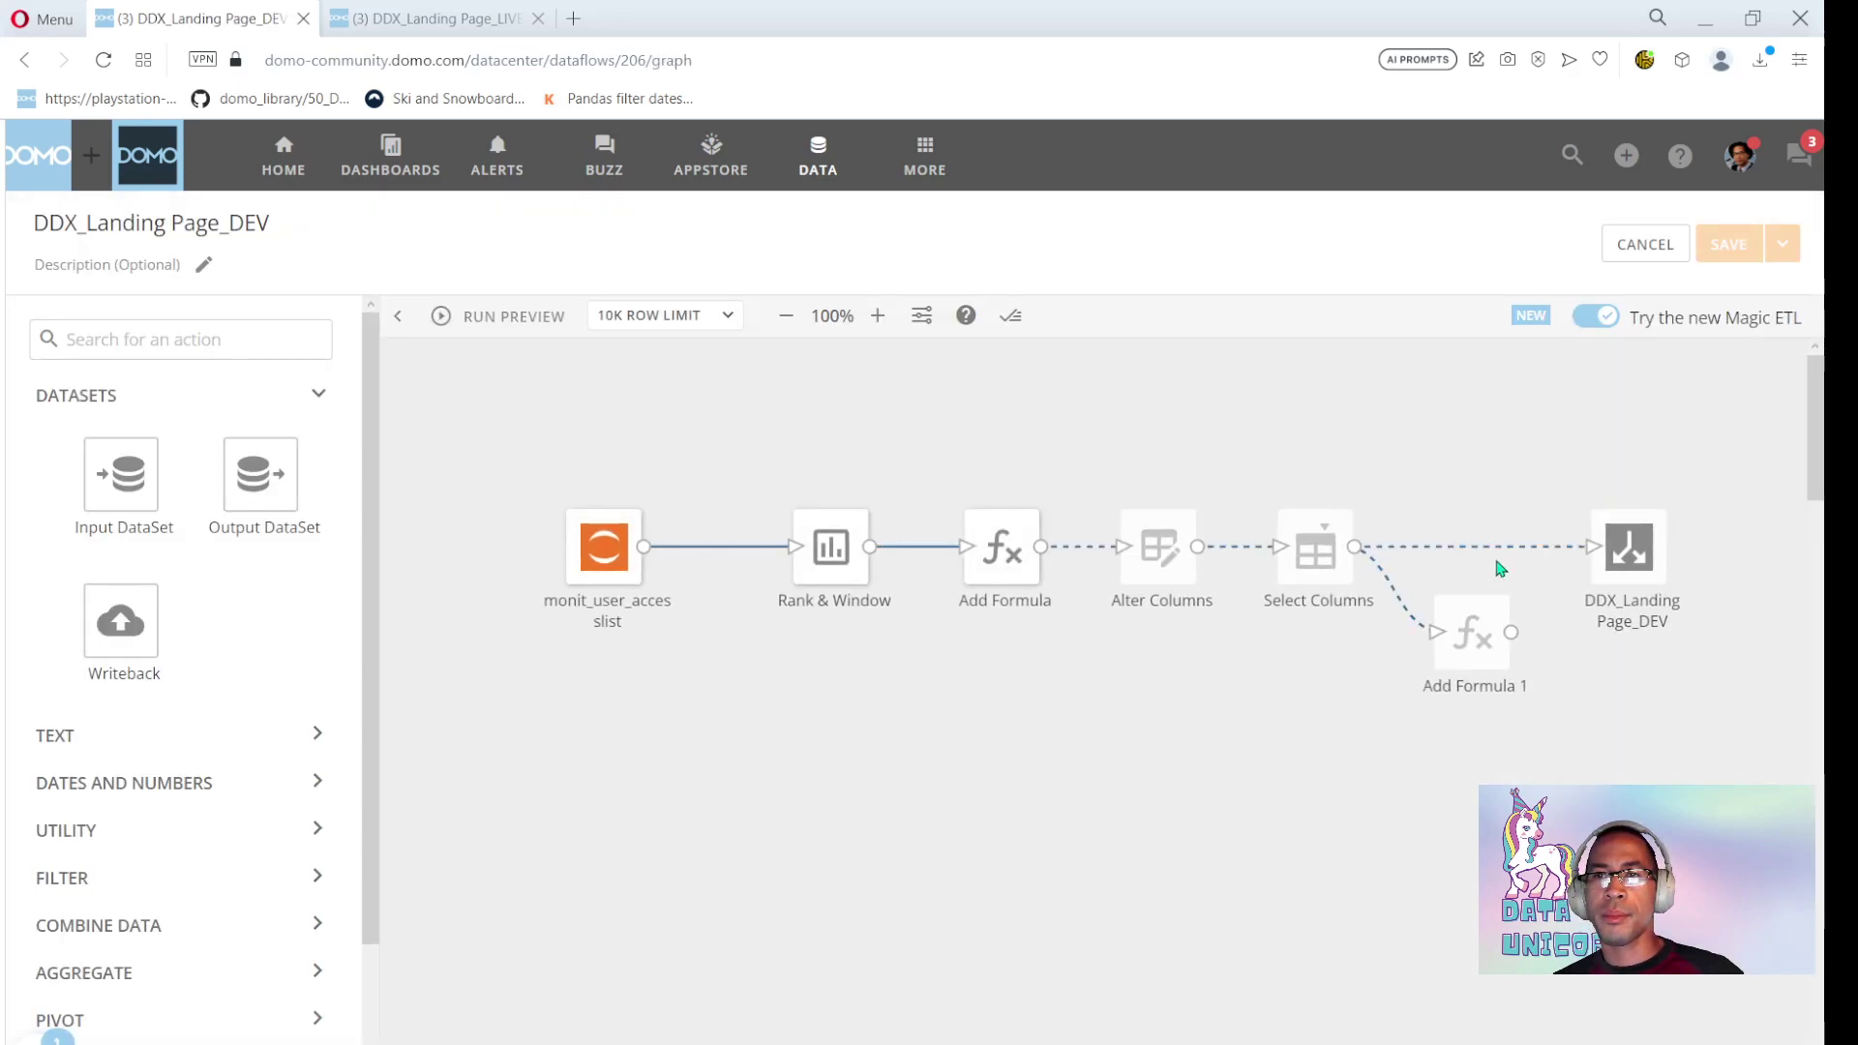
pyautogui.click(1509, 553)
pyautogui.moveTo(1511, 632); pyautogui.dragTo(1592, 547)
pyautogui.click(1491, 638)
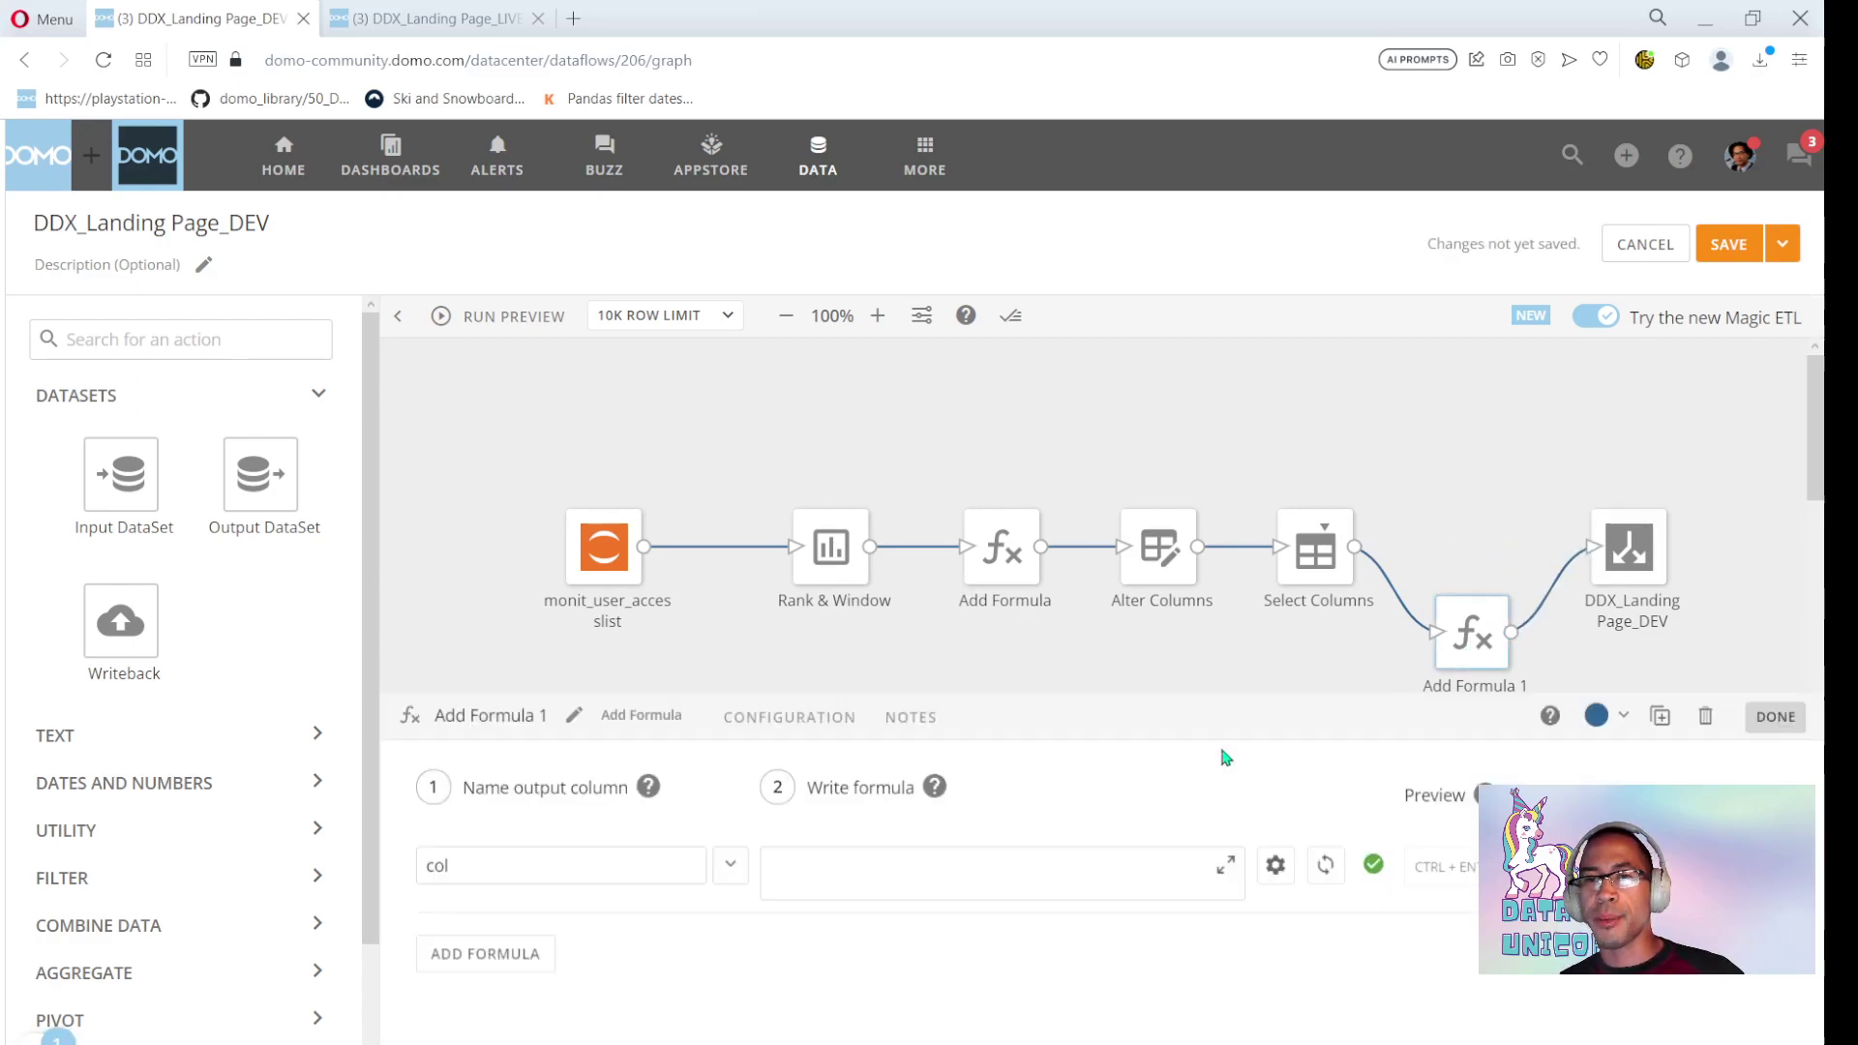
# Replace col's formula with case when 1 = 1 then 'success' else 'fail' end, and save the dataflow
pyautogui.click(1037, 888)
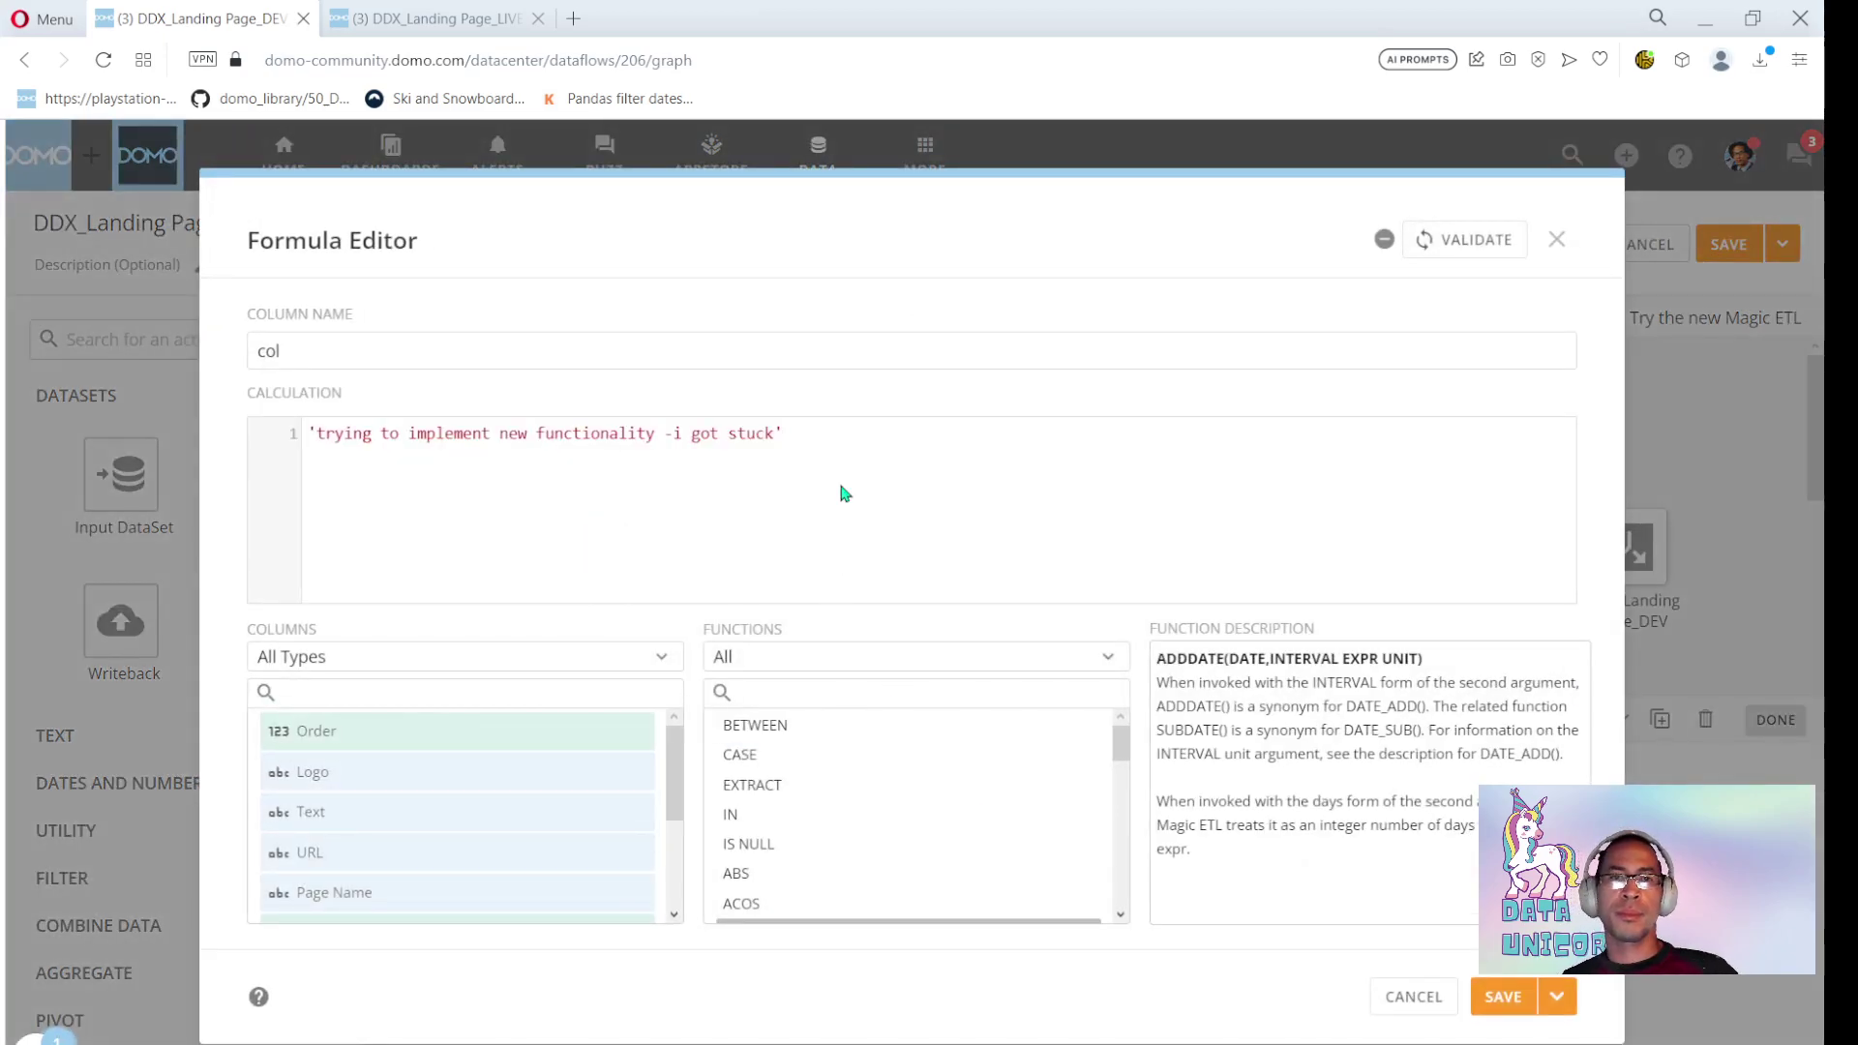
pyautogui.hotkey('ctrl', 'a')
pyautogui.write('case hwne 1 =')
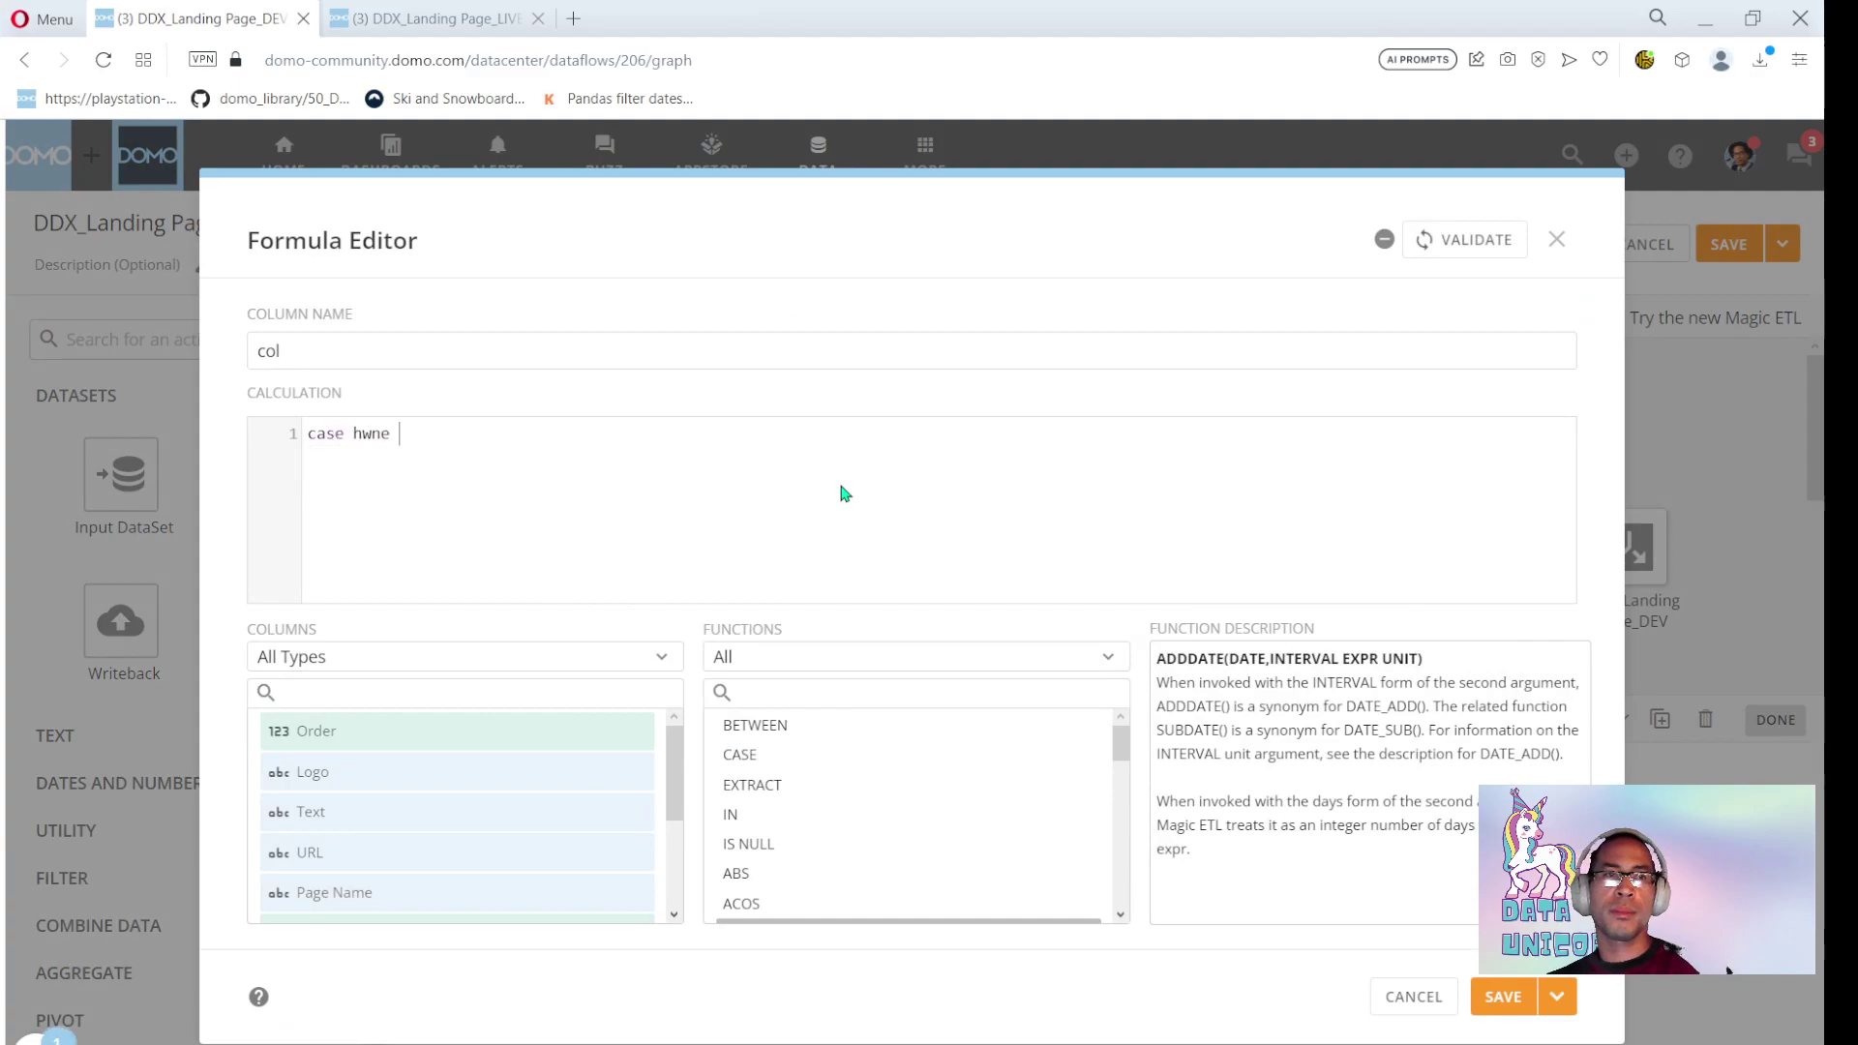
pyautogui.press('BackSpace')
pyautogui.write('when 1 = i')
pyautogui.press('Escape')
pyautogui.write("1 then 'success'")
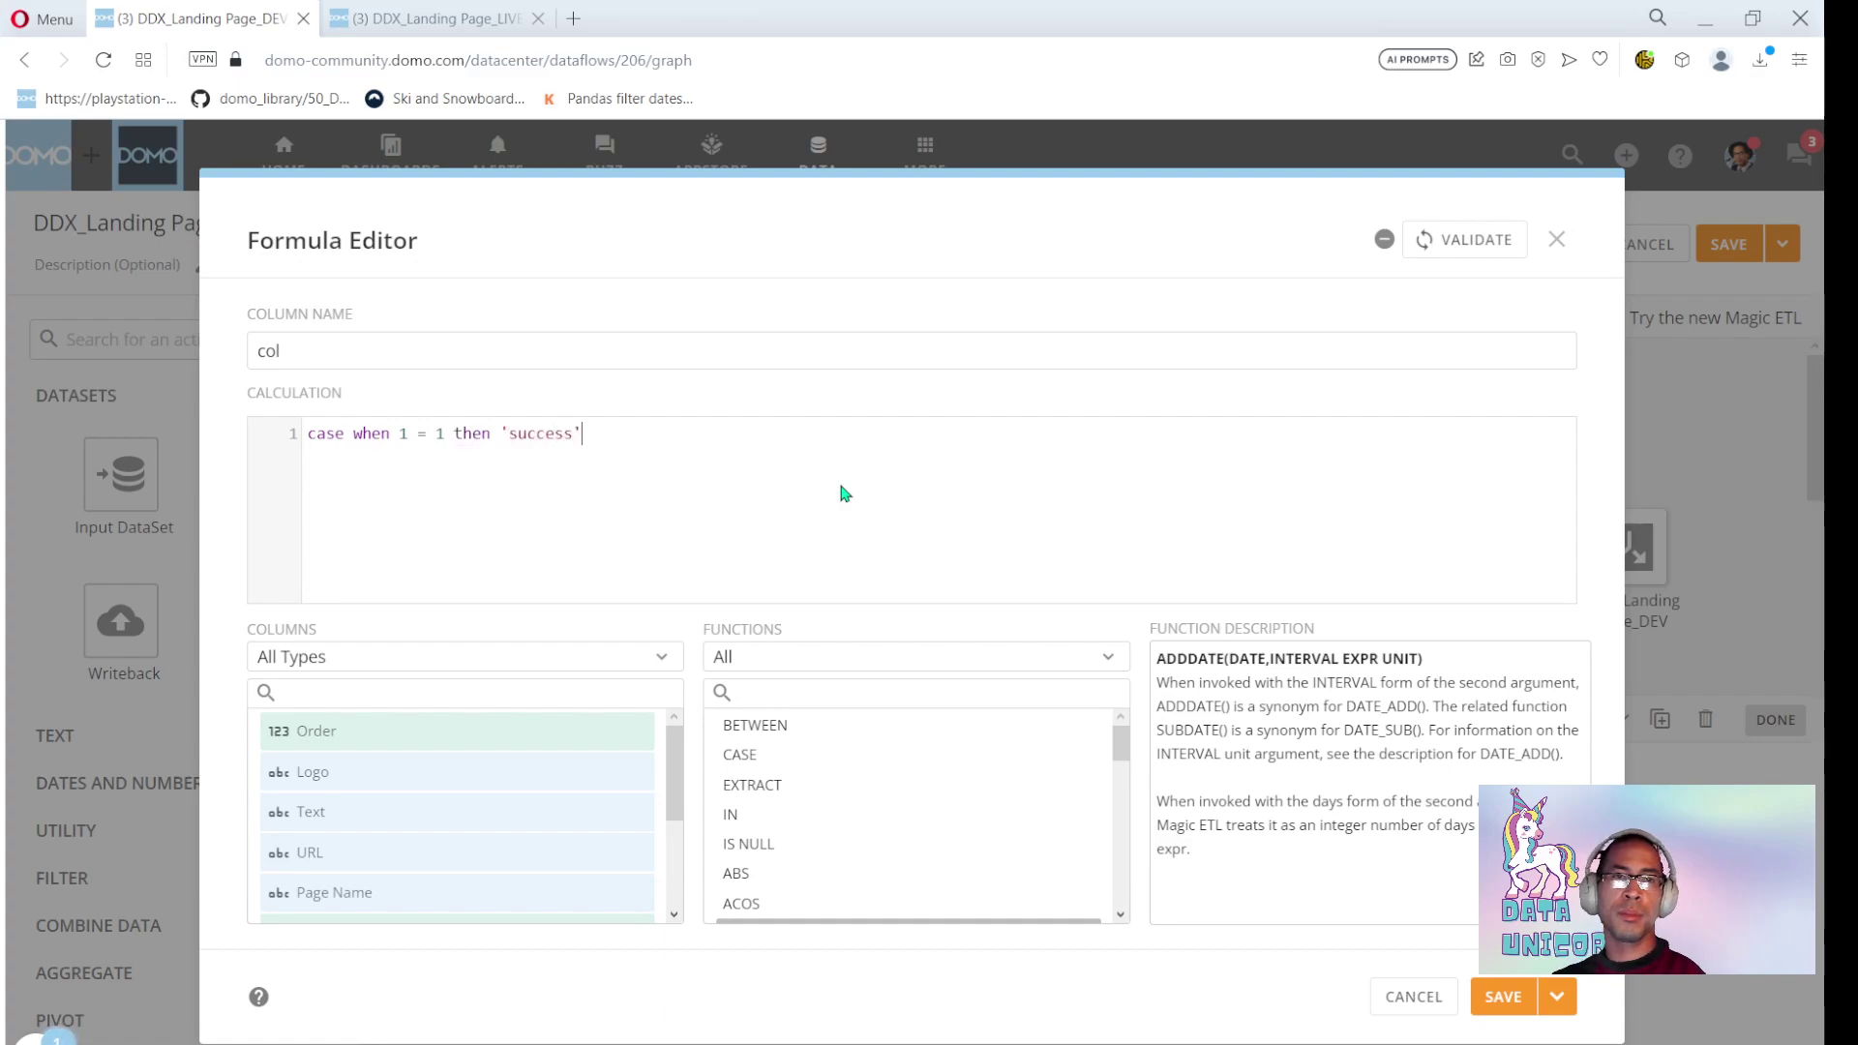
pyautogui.write(" else 'fai")
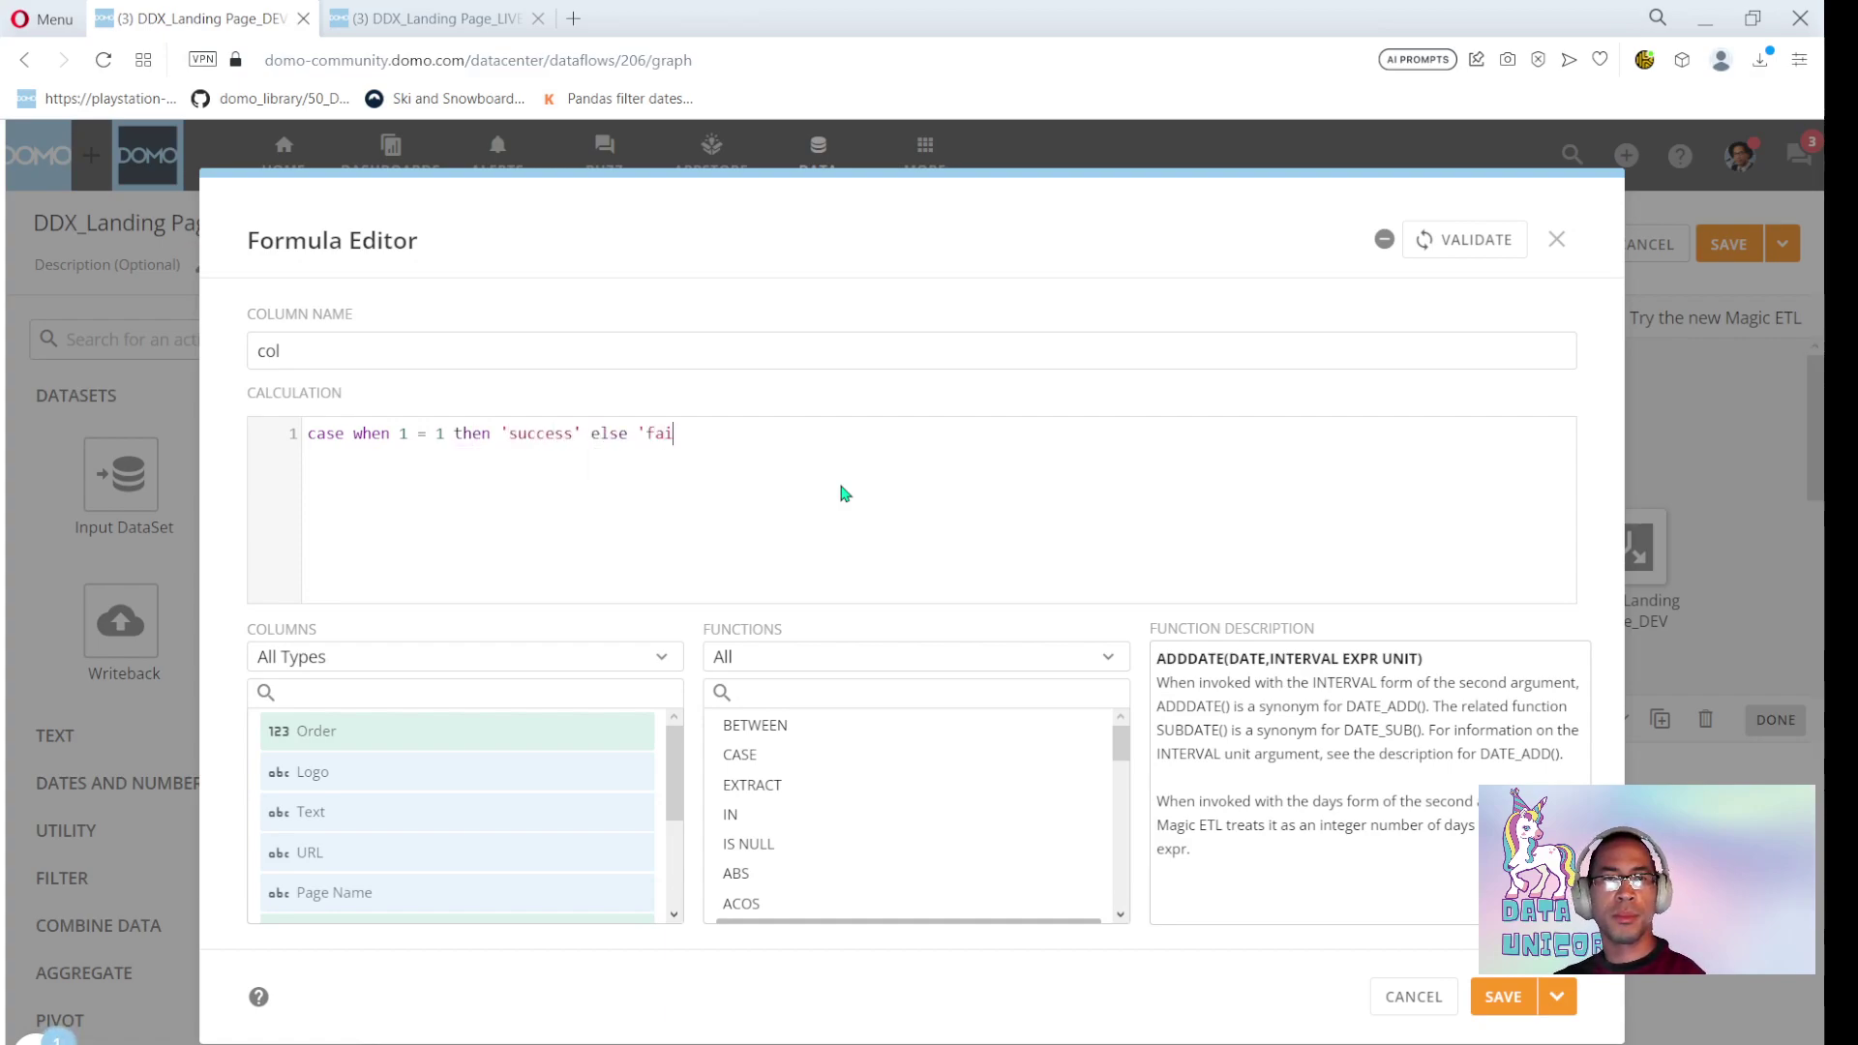
pyautogui.write("l' end")
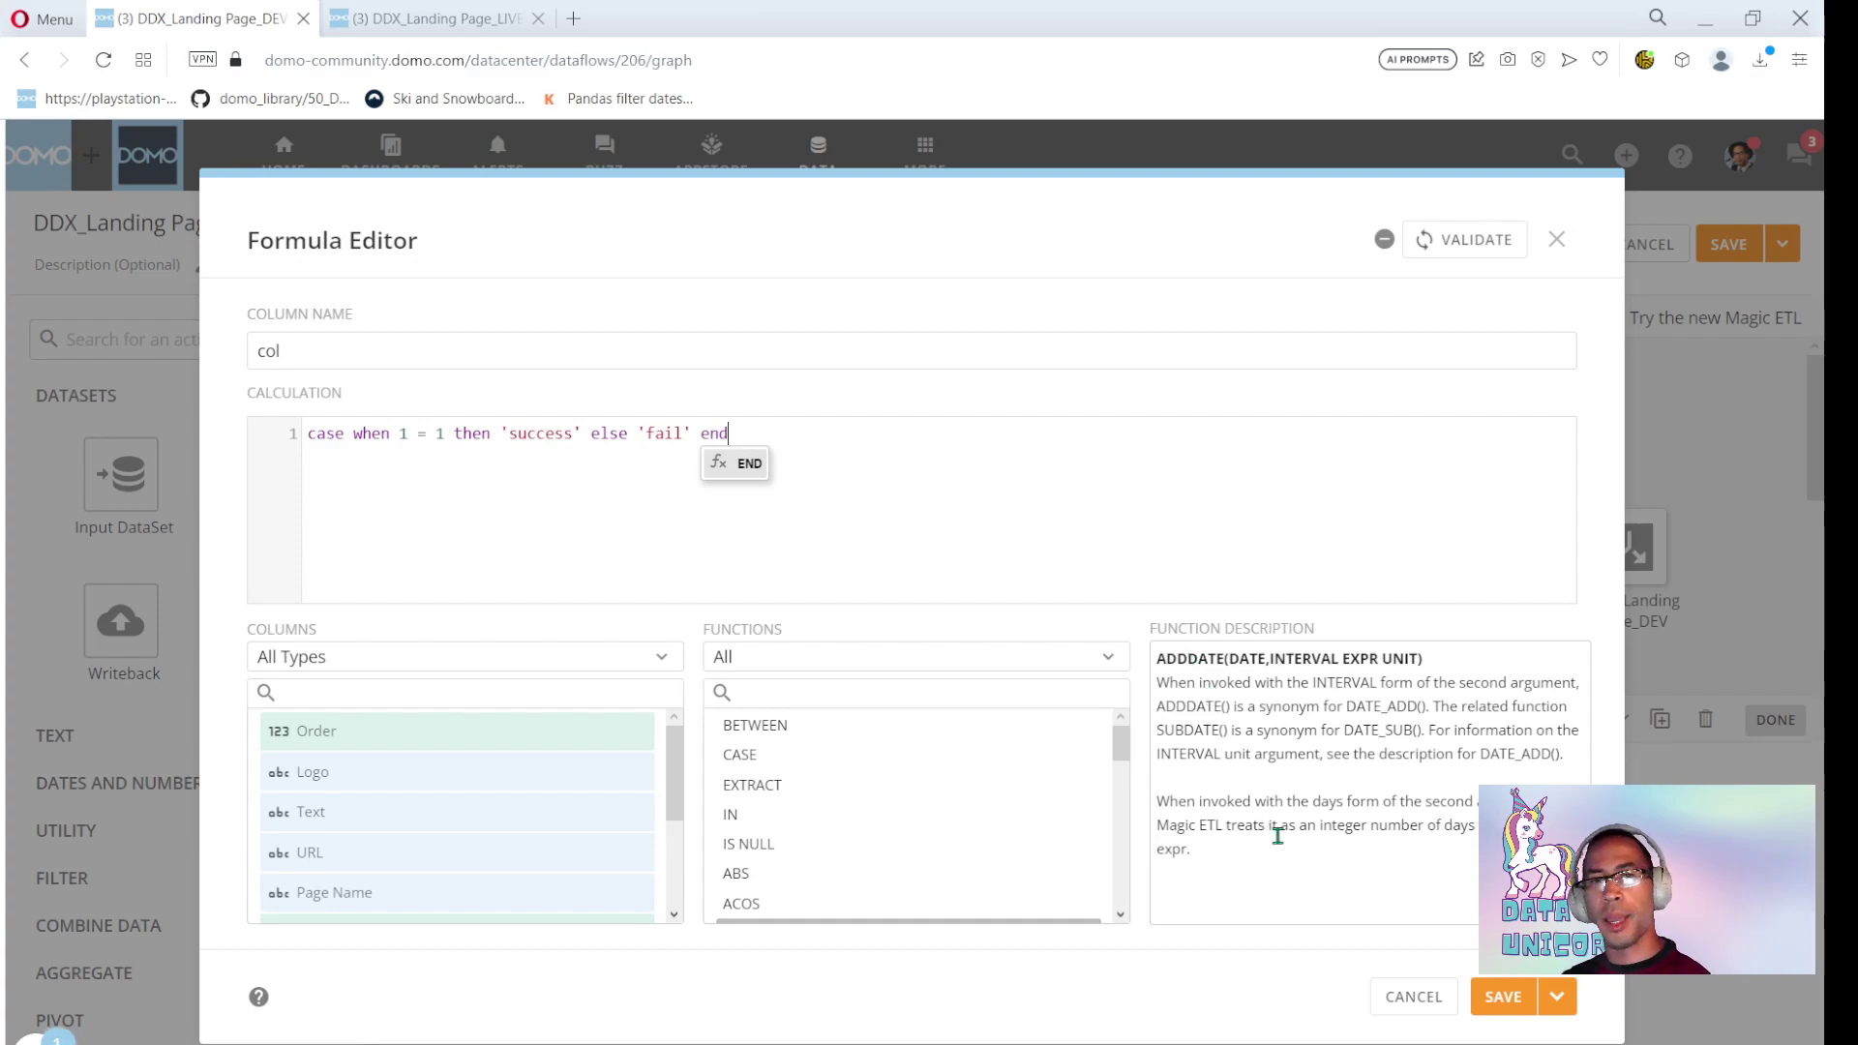
pyautogui.click(1545, 989)
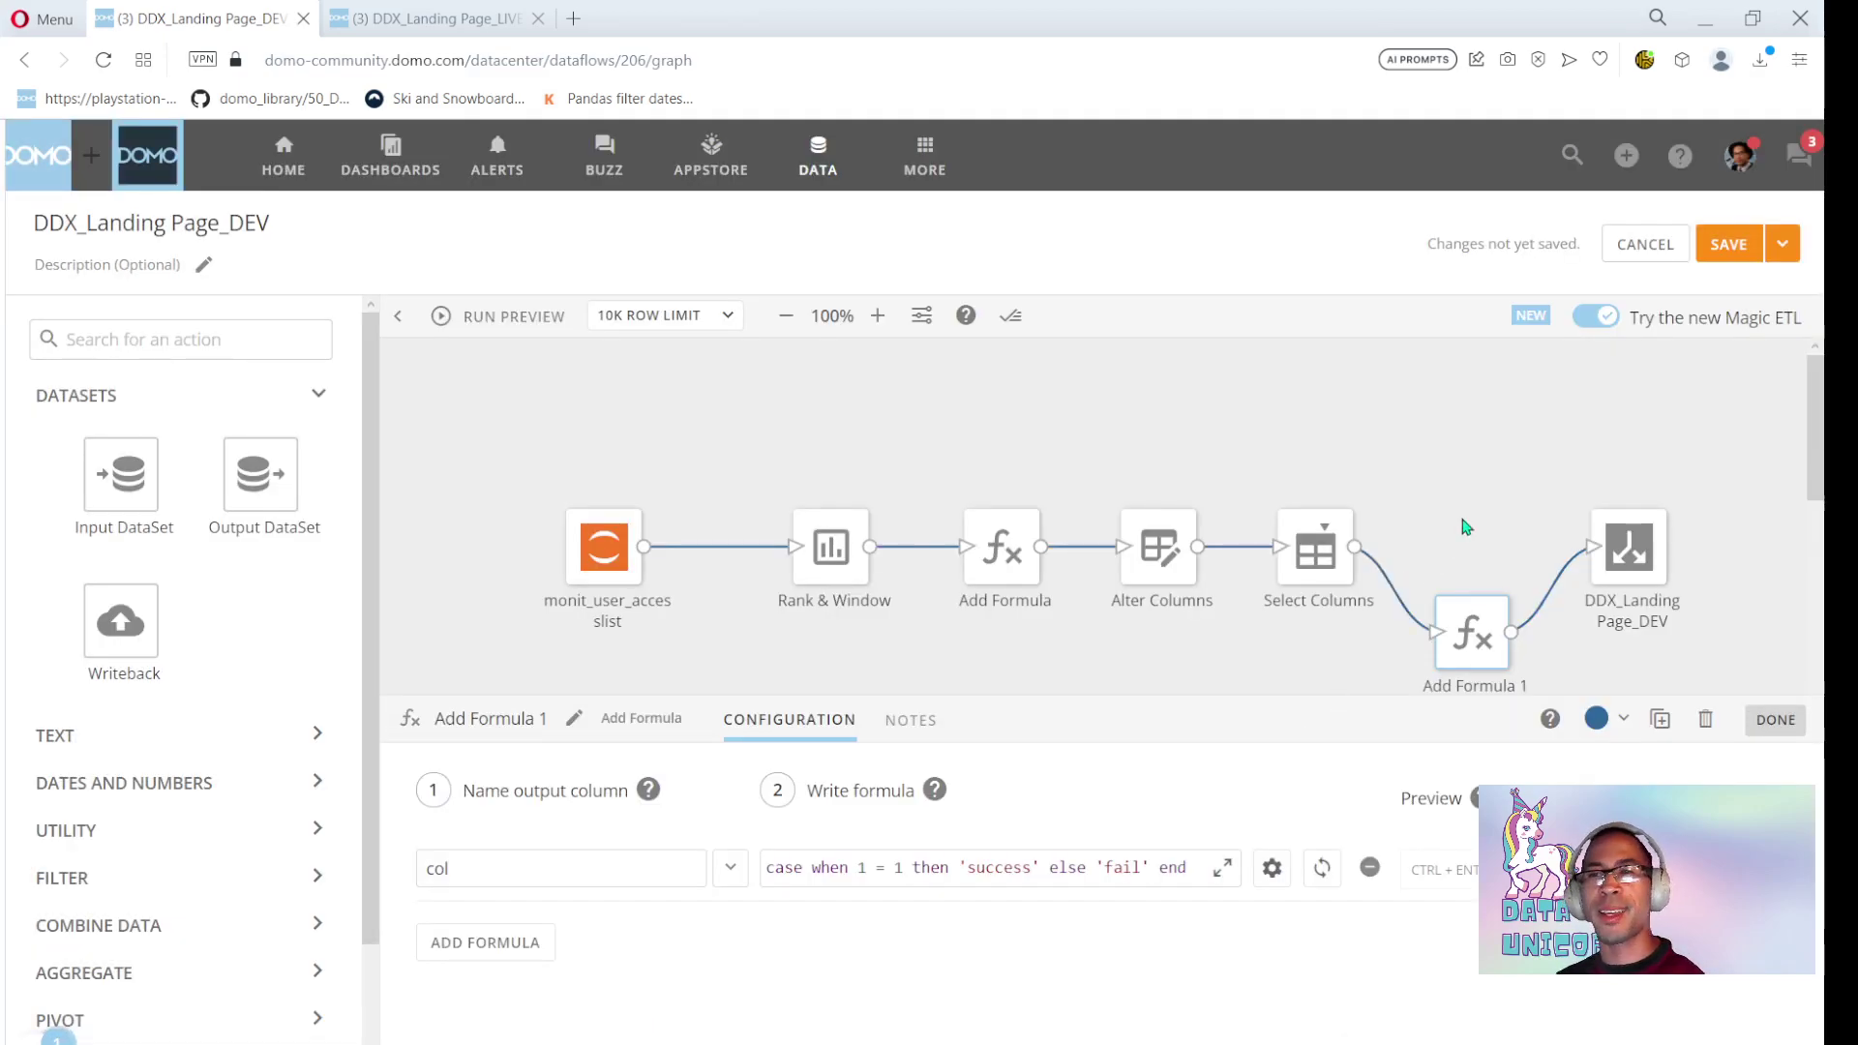
pyautogui.click(1466, 527)
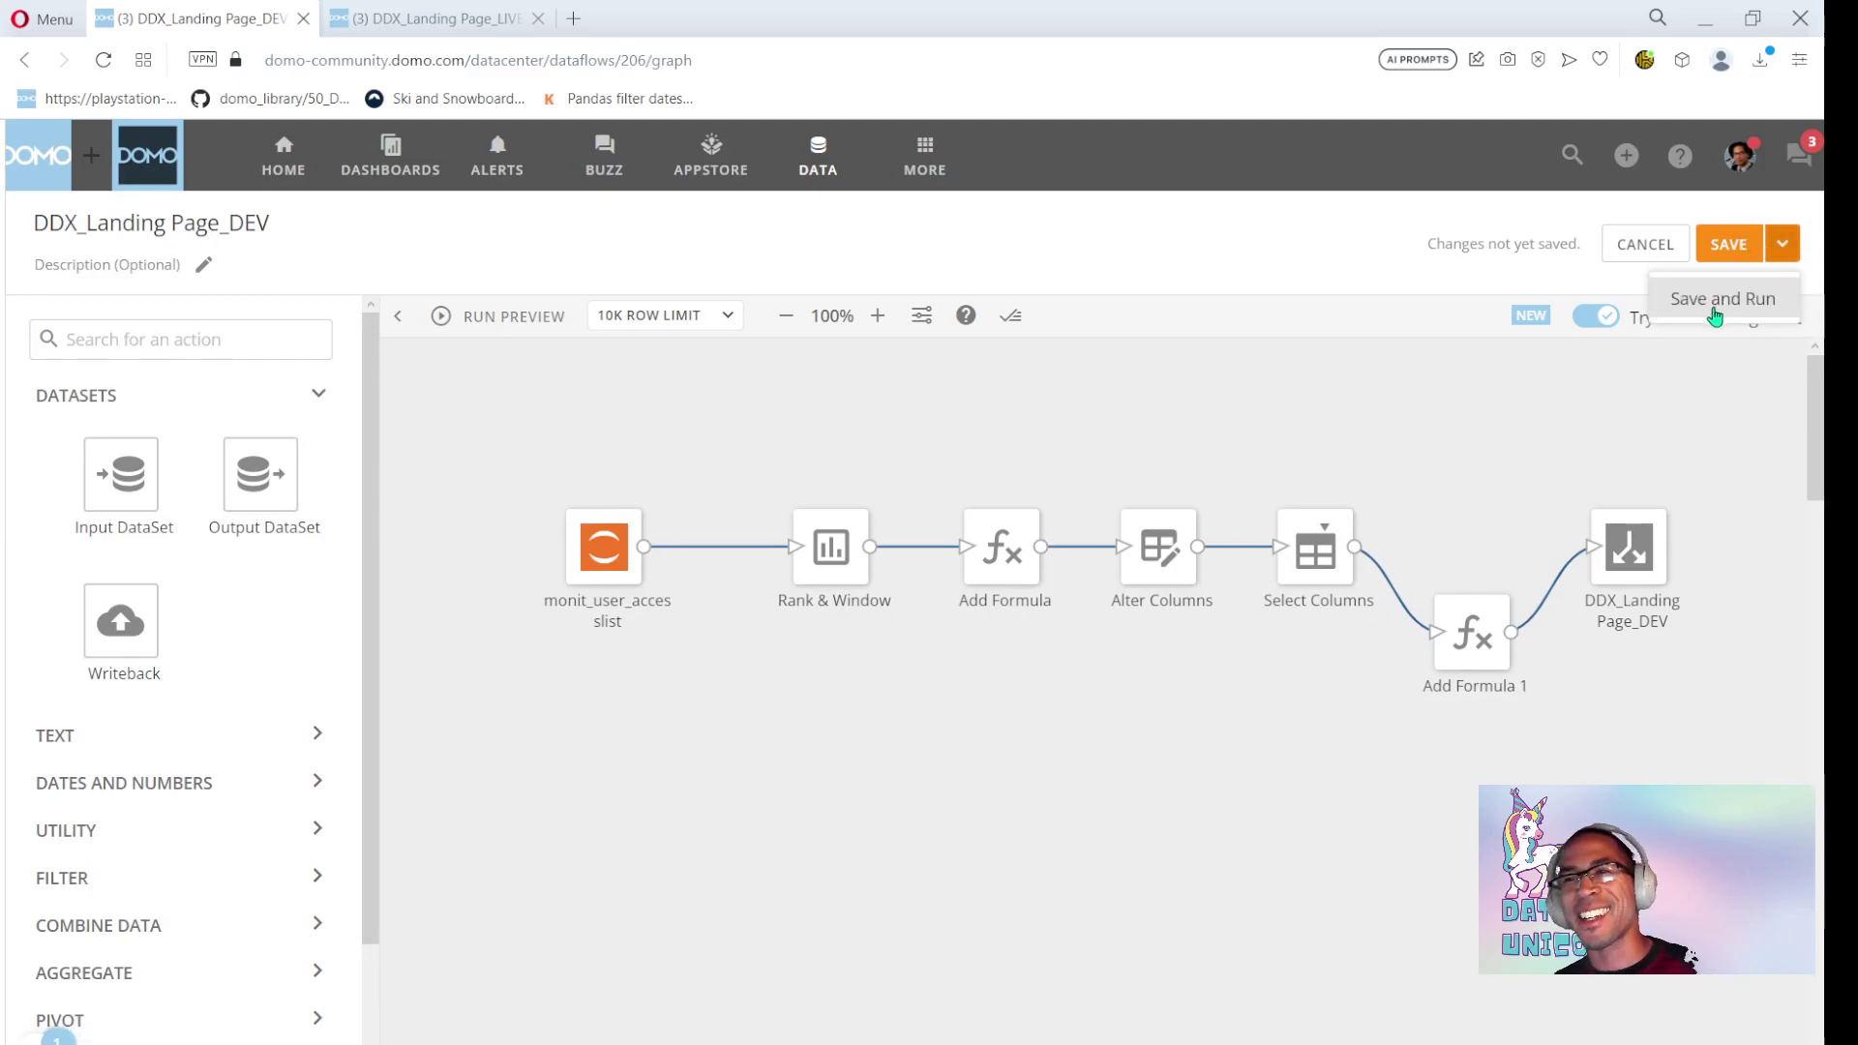
pyautogui.click(1738, 257)
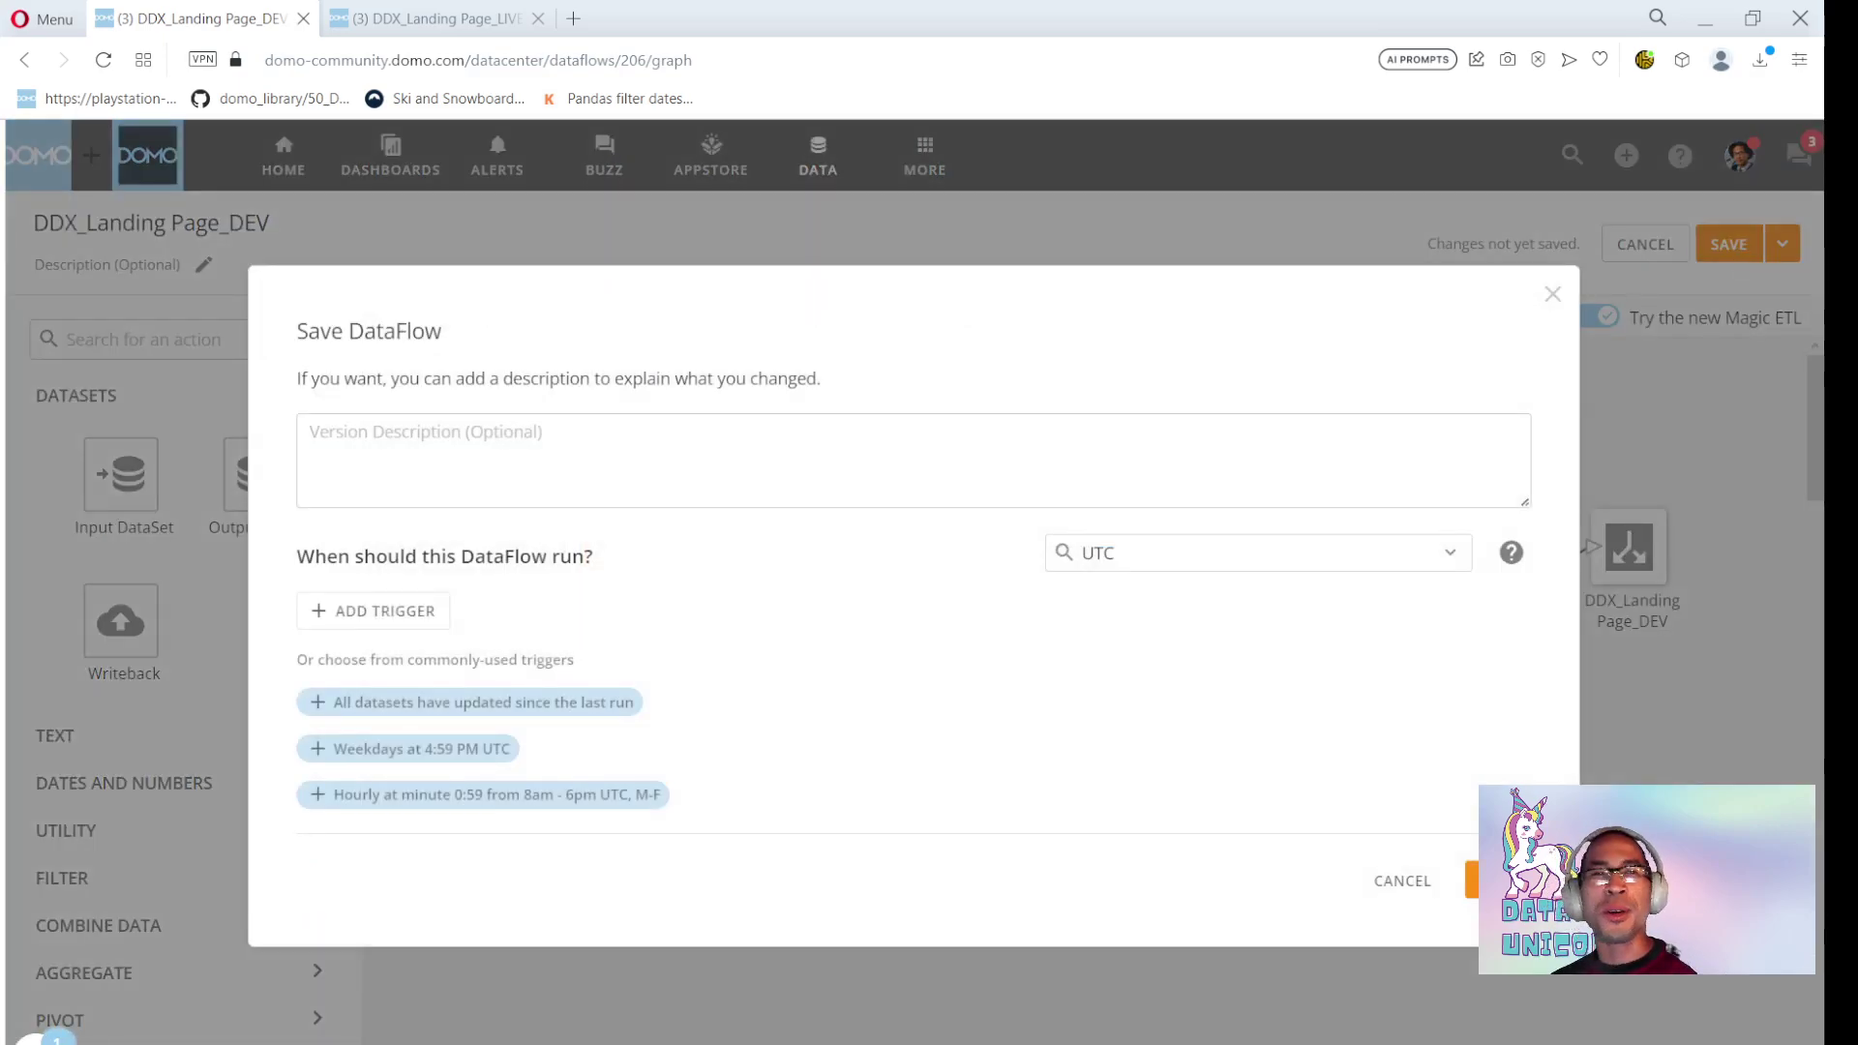
pyautogui.click(1510, 881)
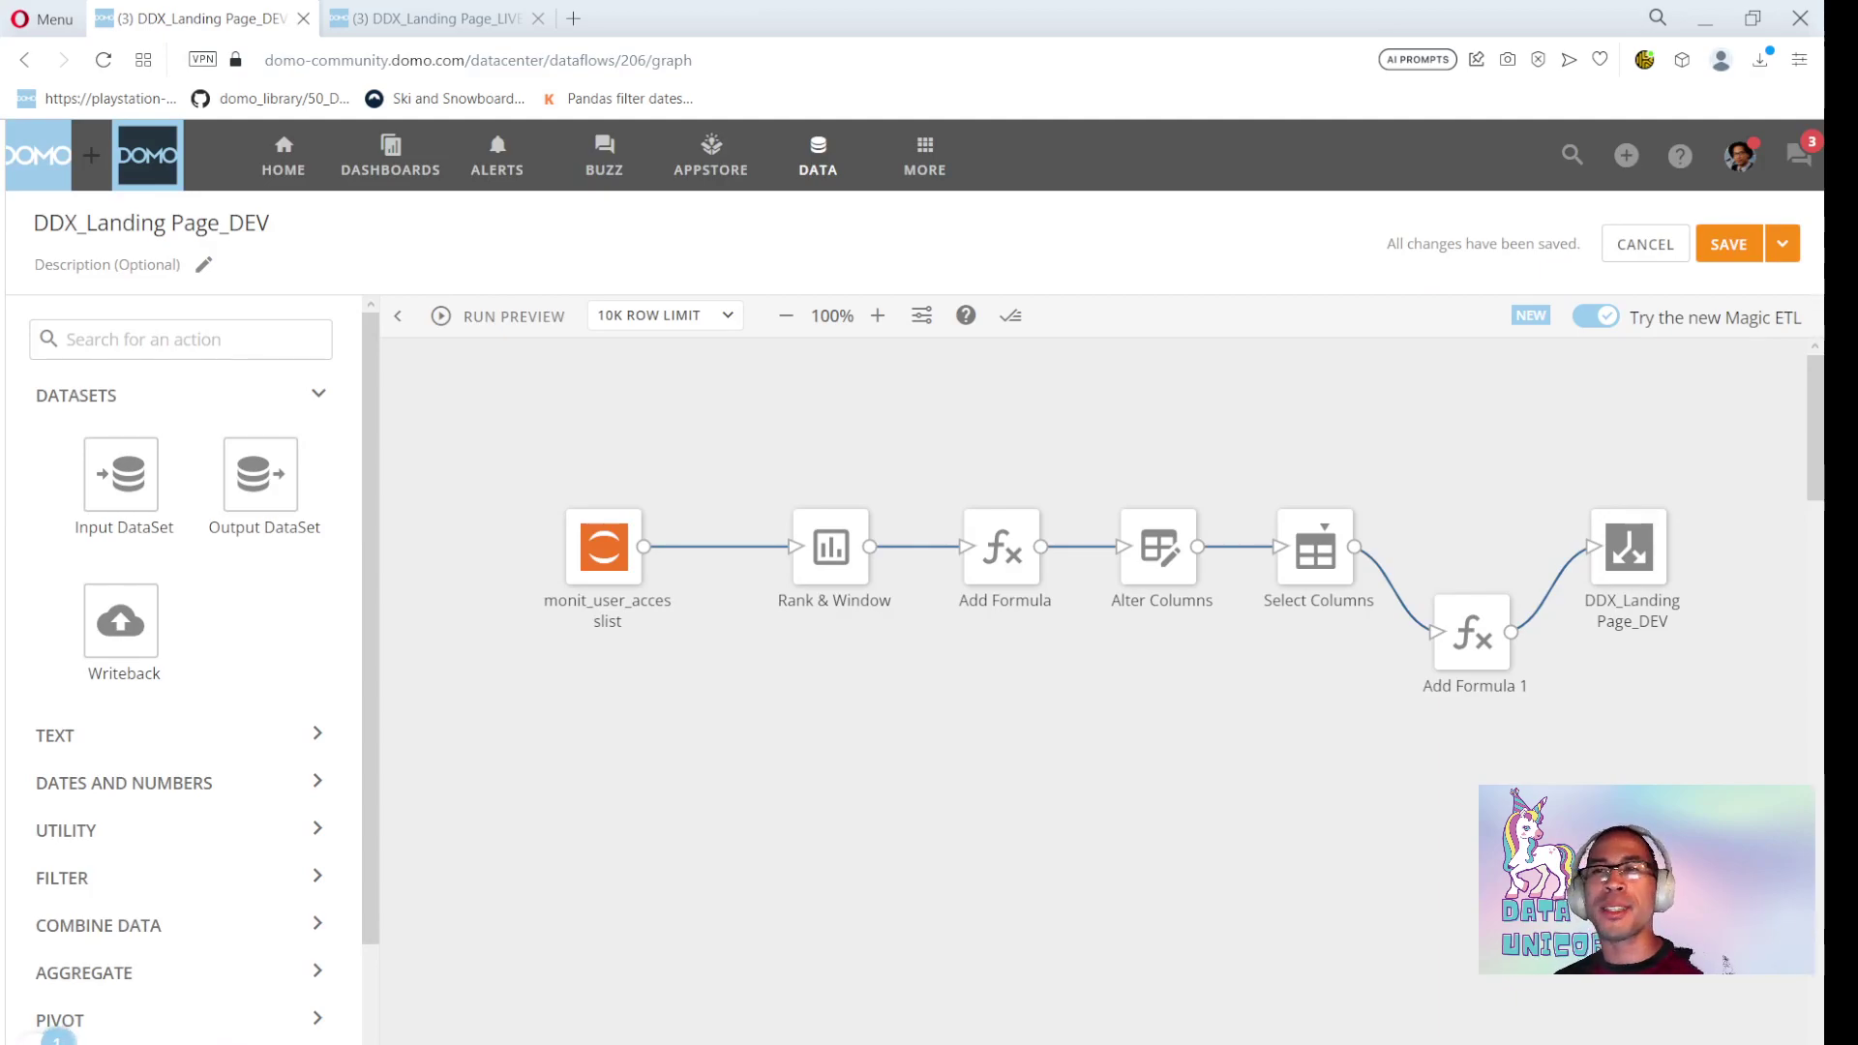
# From Admin, commit TEST_Sandbox_DEV as '1256 -- feature implemented ...', leaving it promotable
pyautogui.click(882, 161)
pyautogui.click(757, 250)
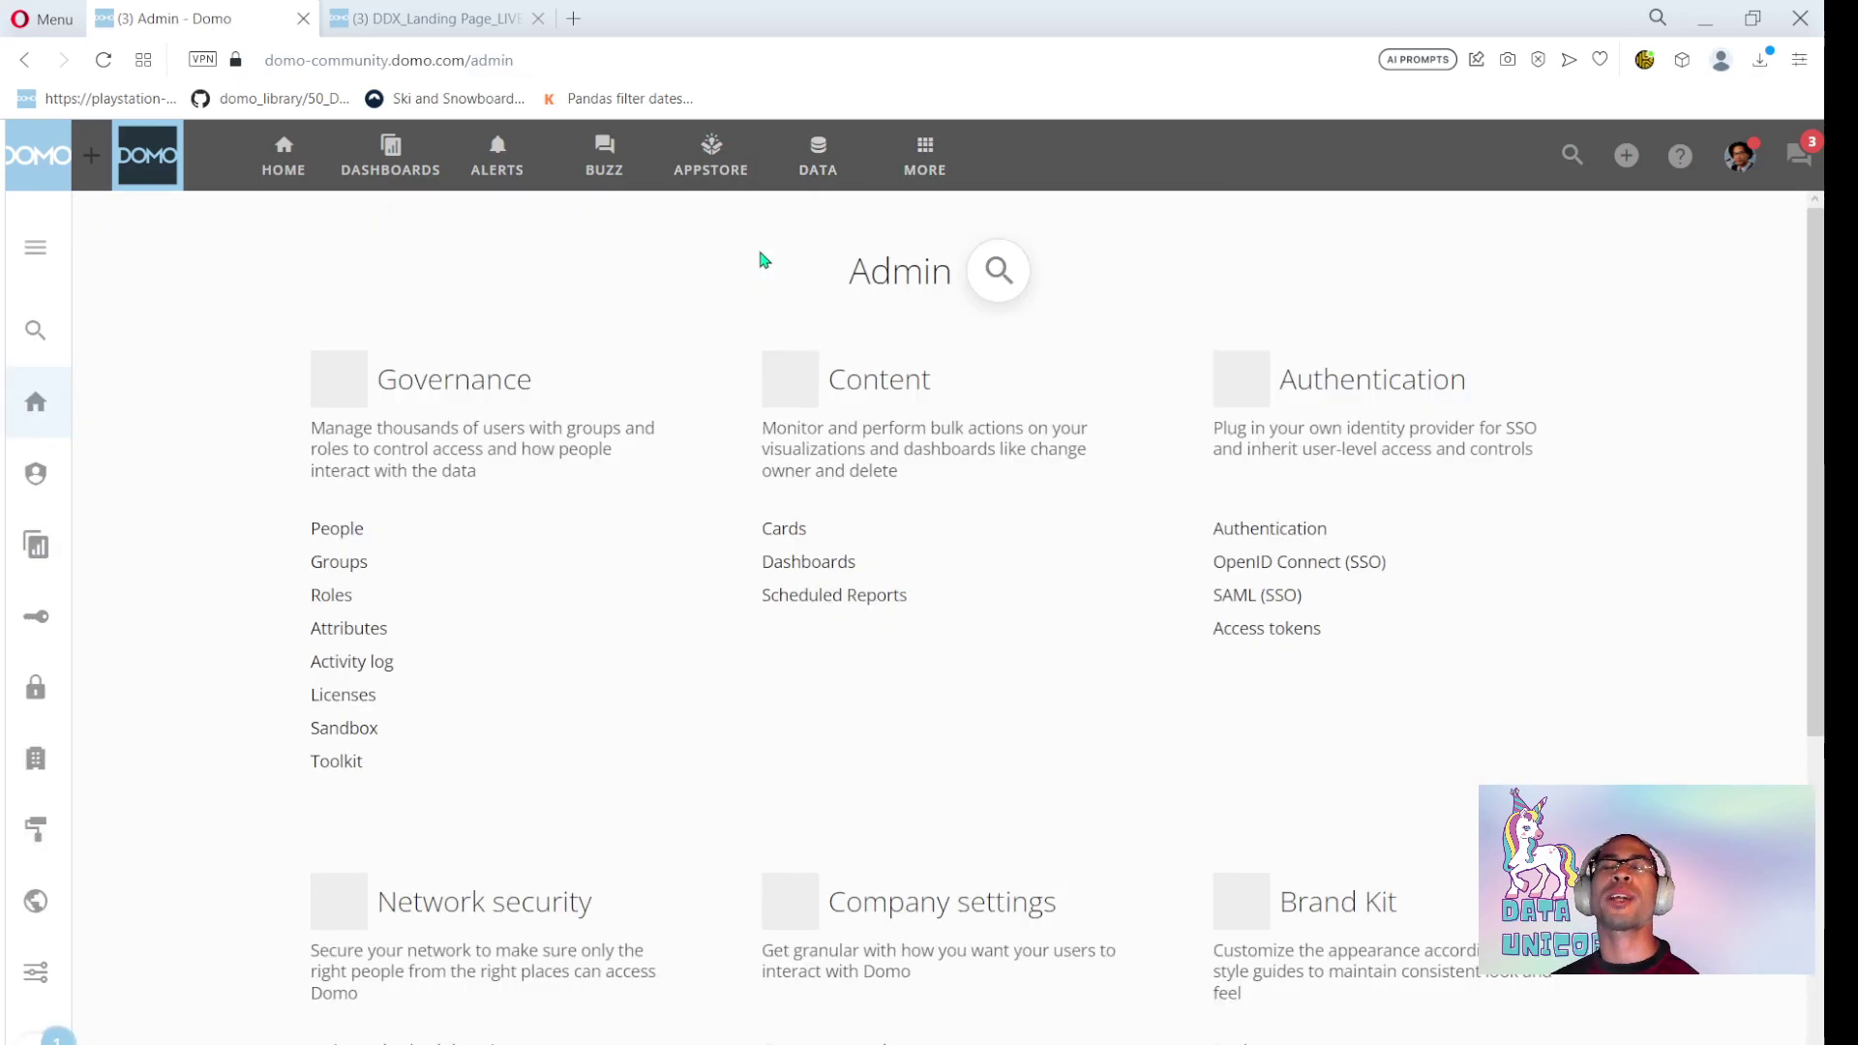
pyautogui.click(324, 732)
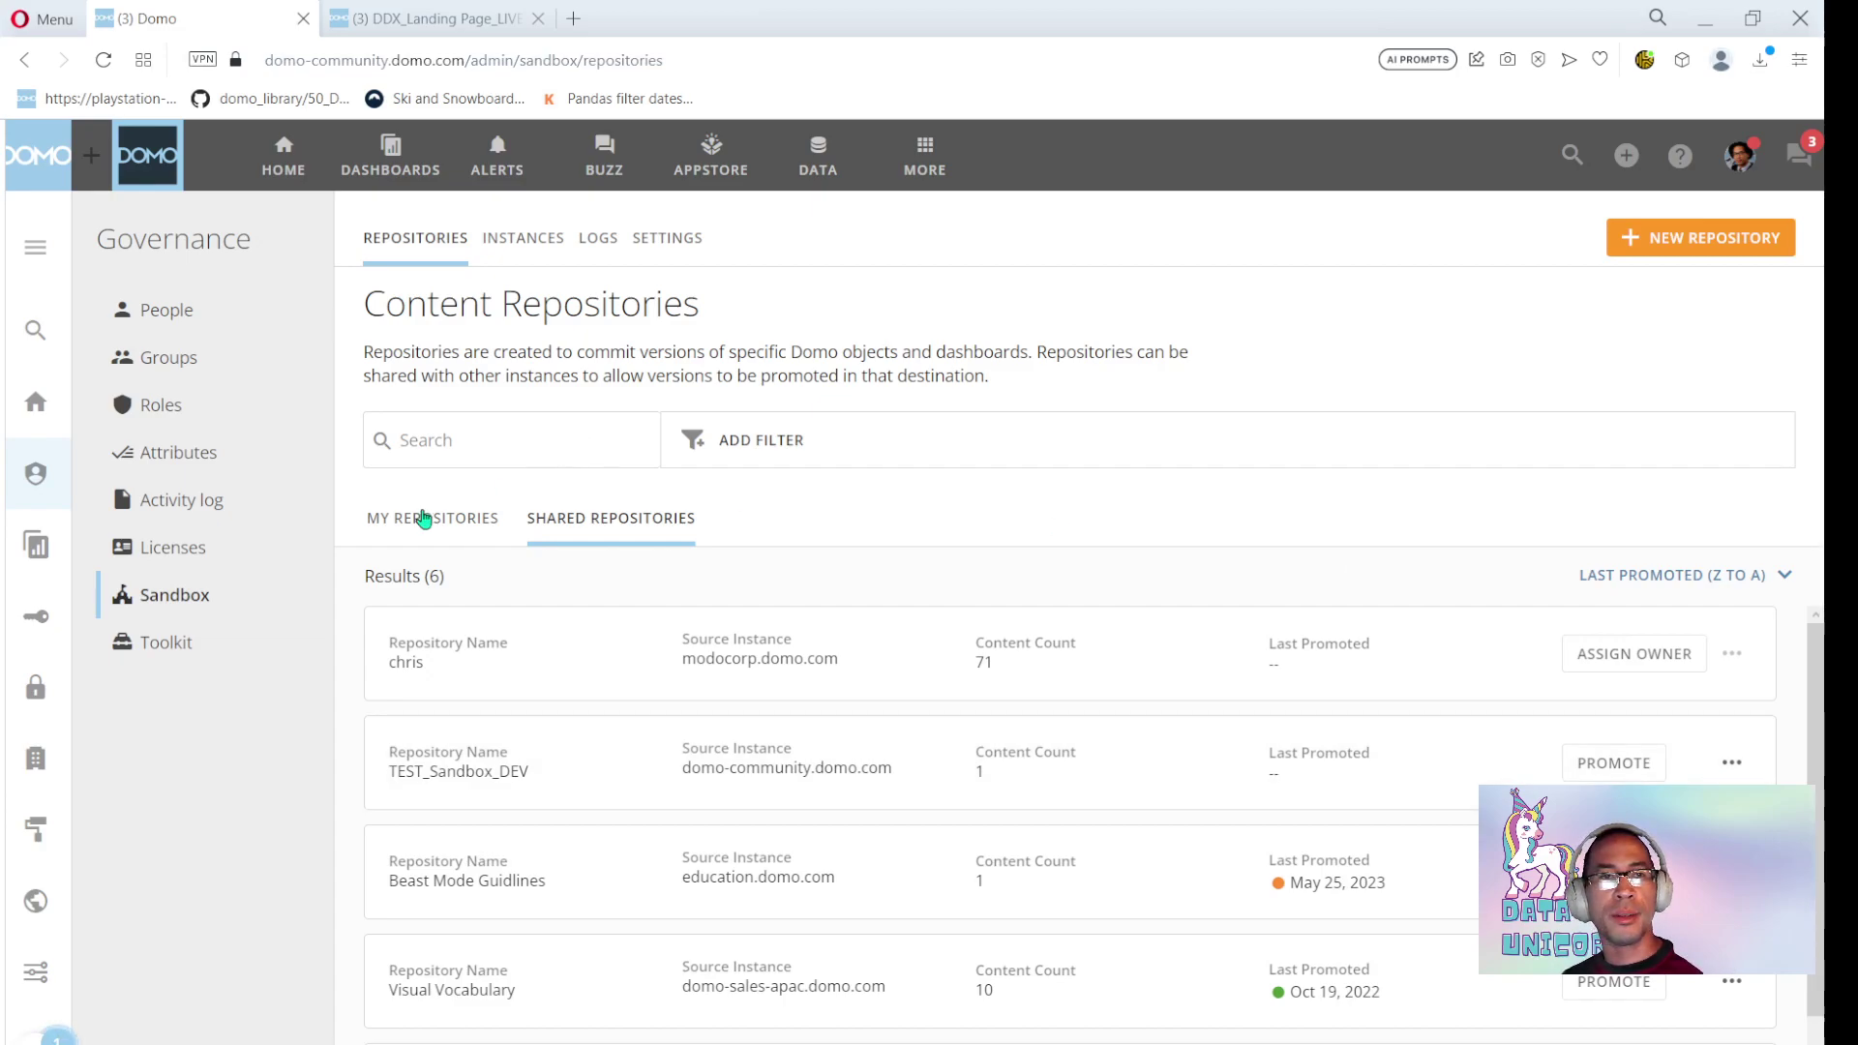
pyautogui.click(426, 520)
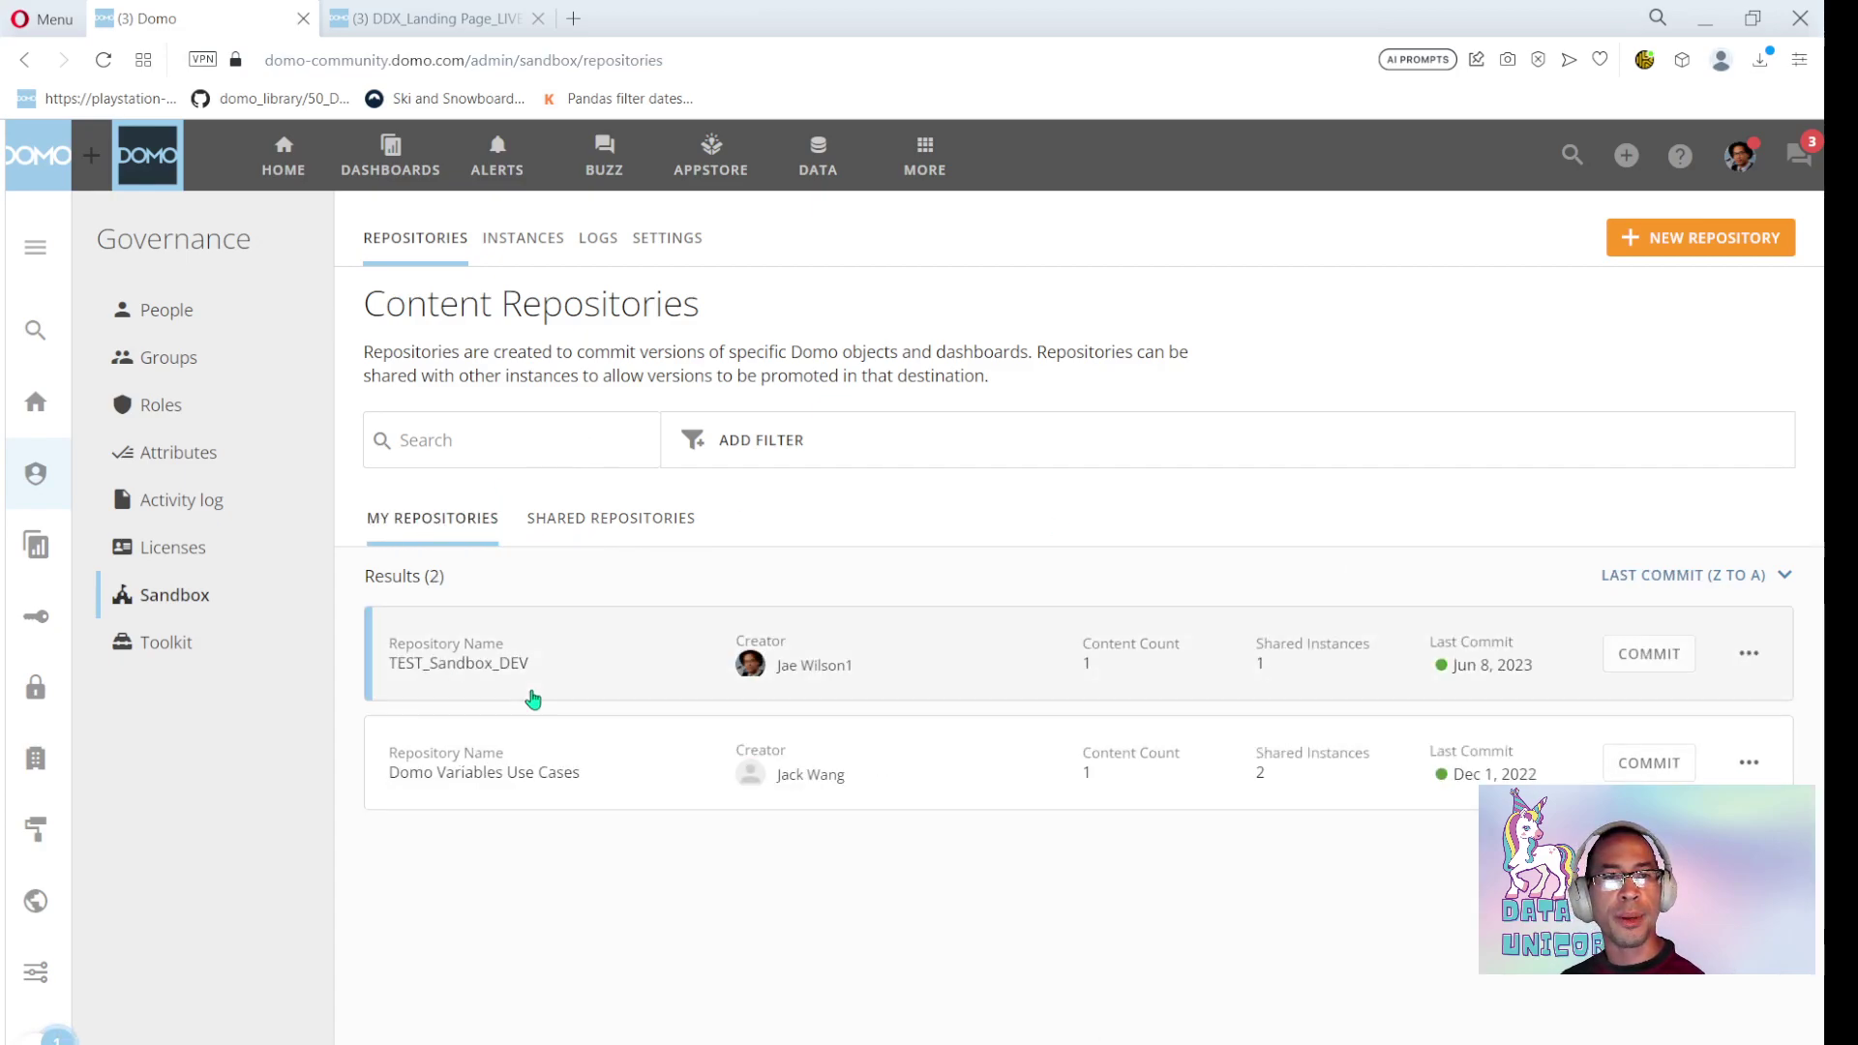
pyautogui.click(1642, 667)
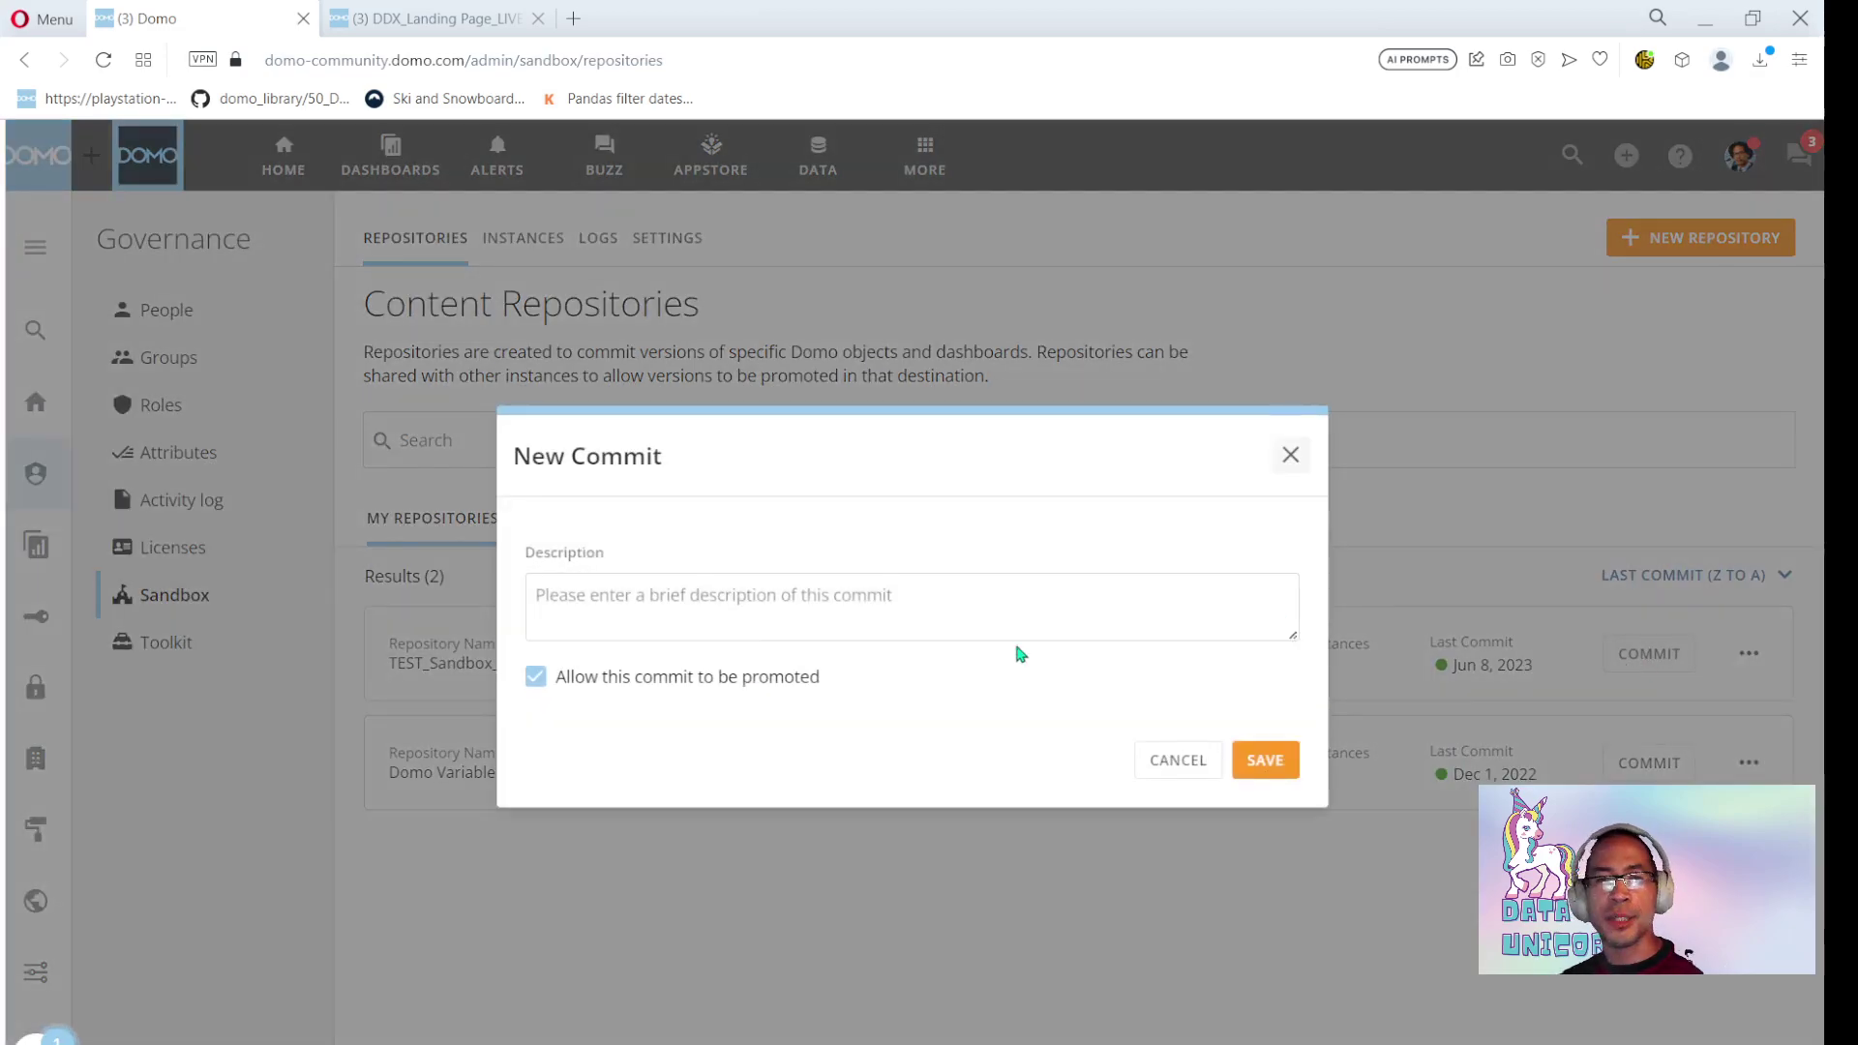
pyautogui.click(890, 607)
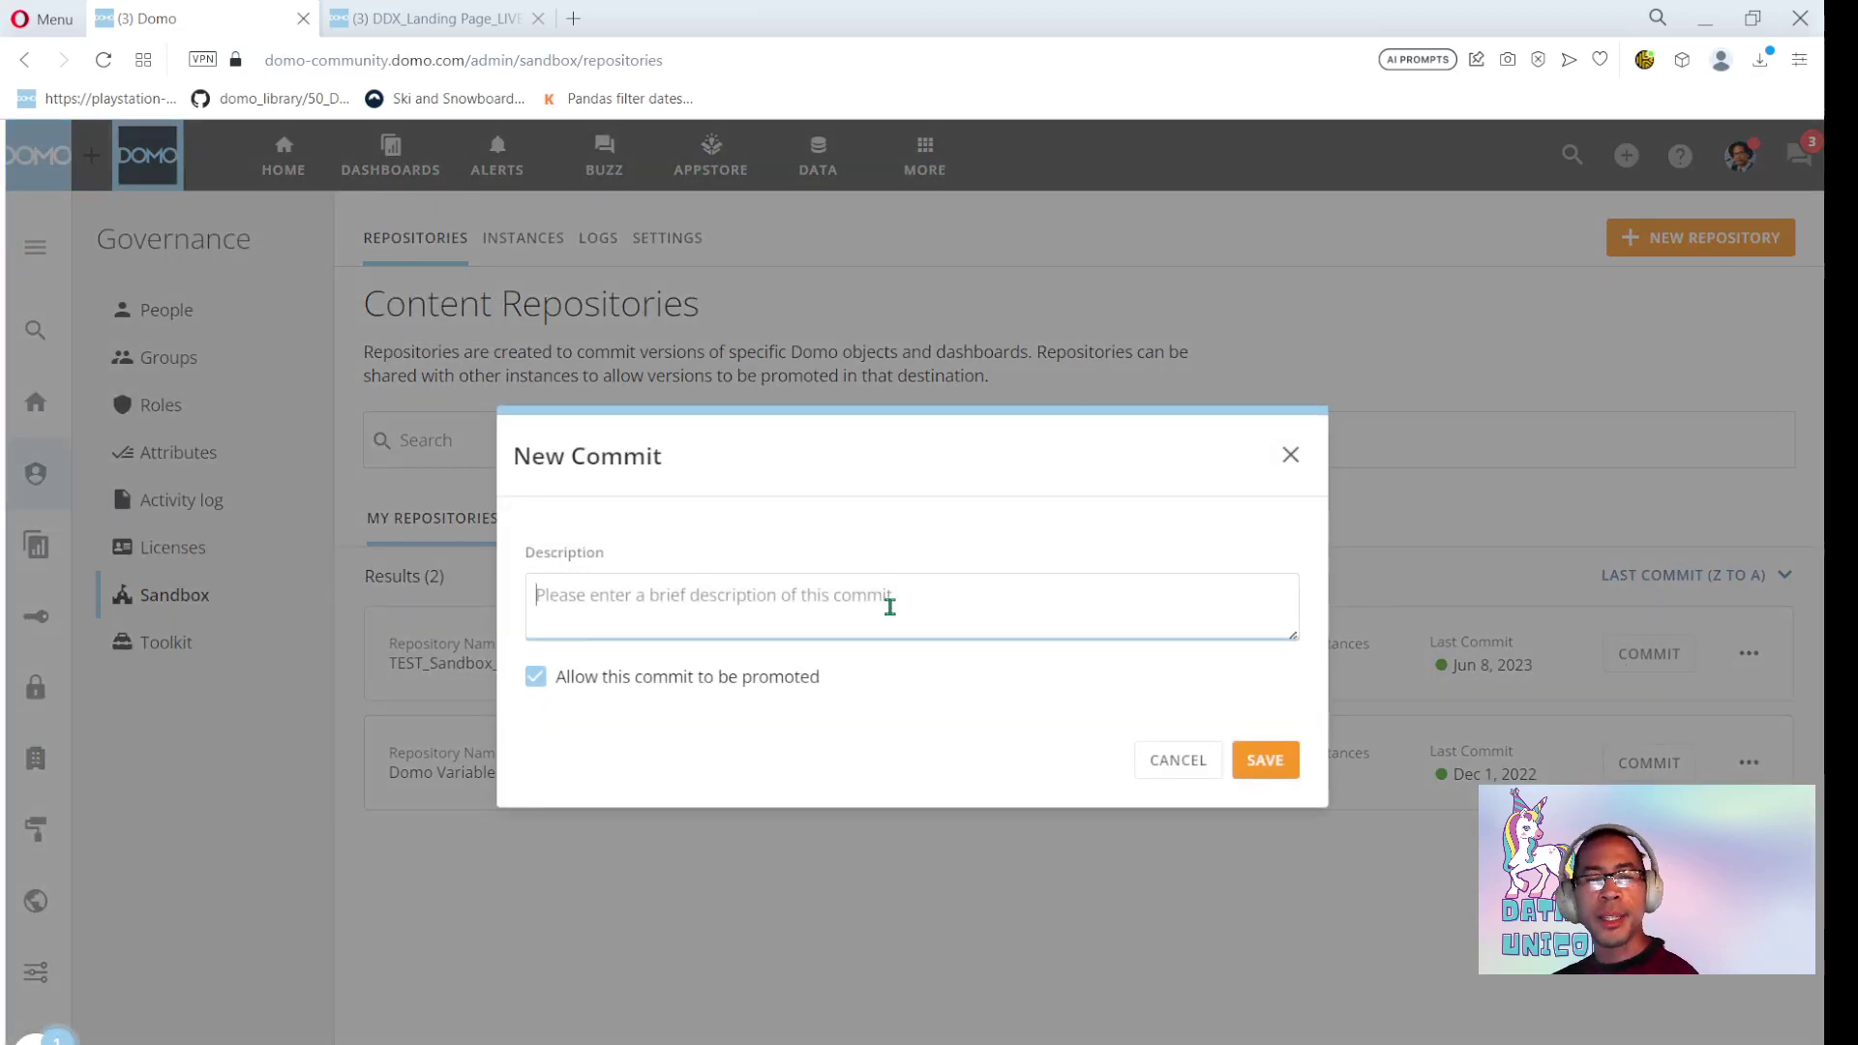
pyautogui.write('1256 --')
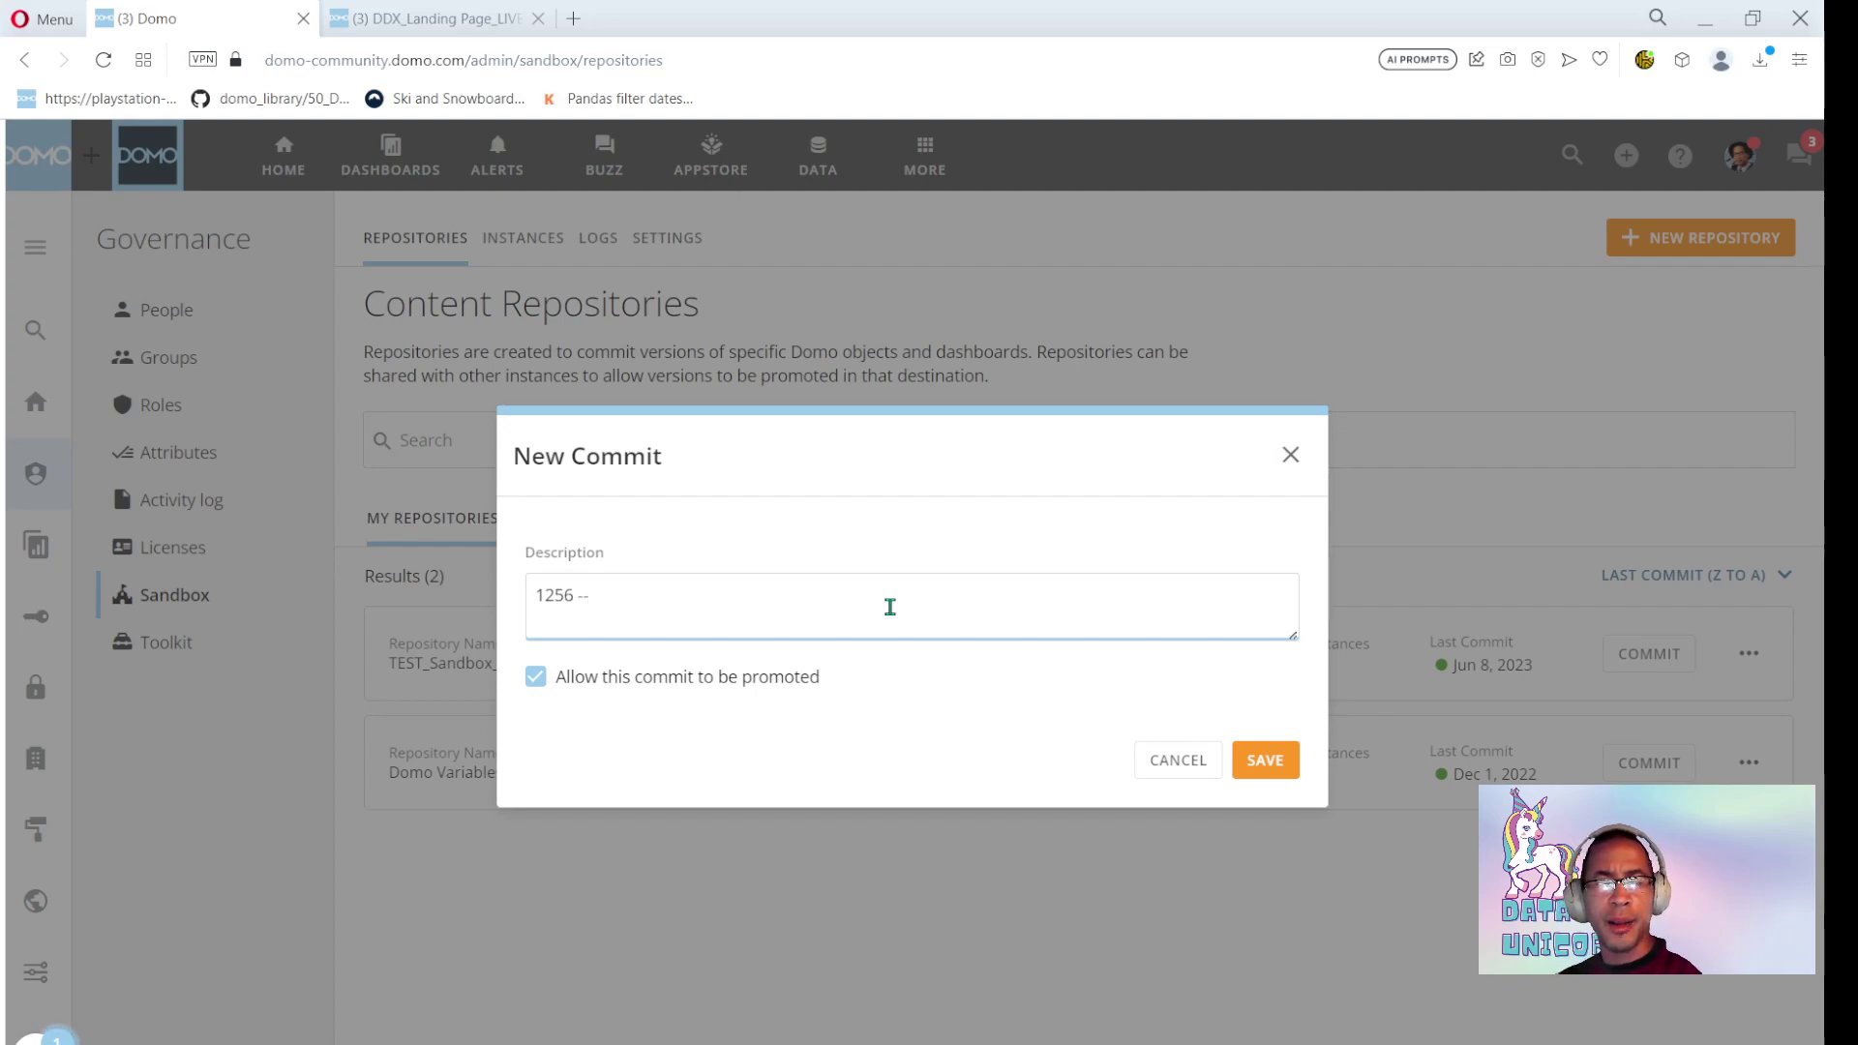
pyautogui.write(' feature implemented ...')
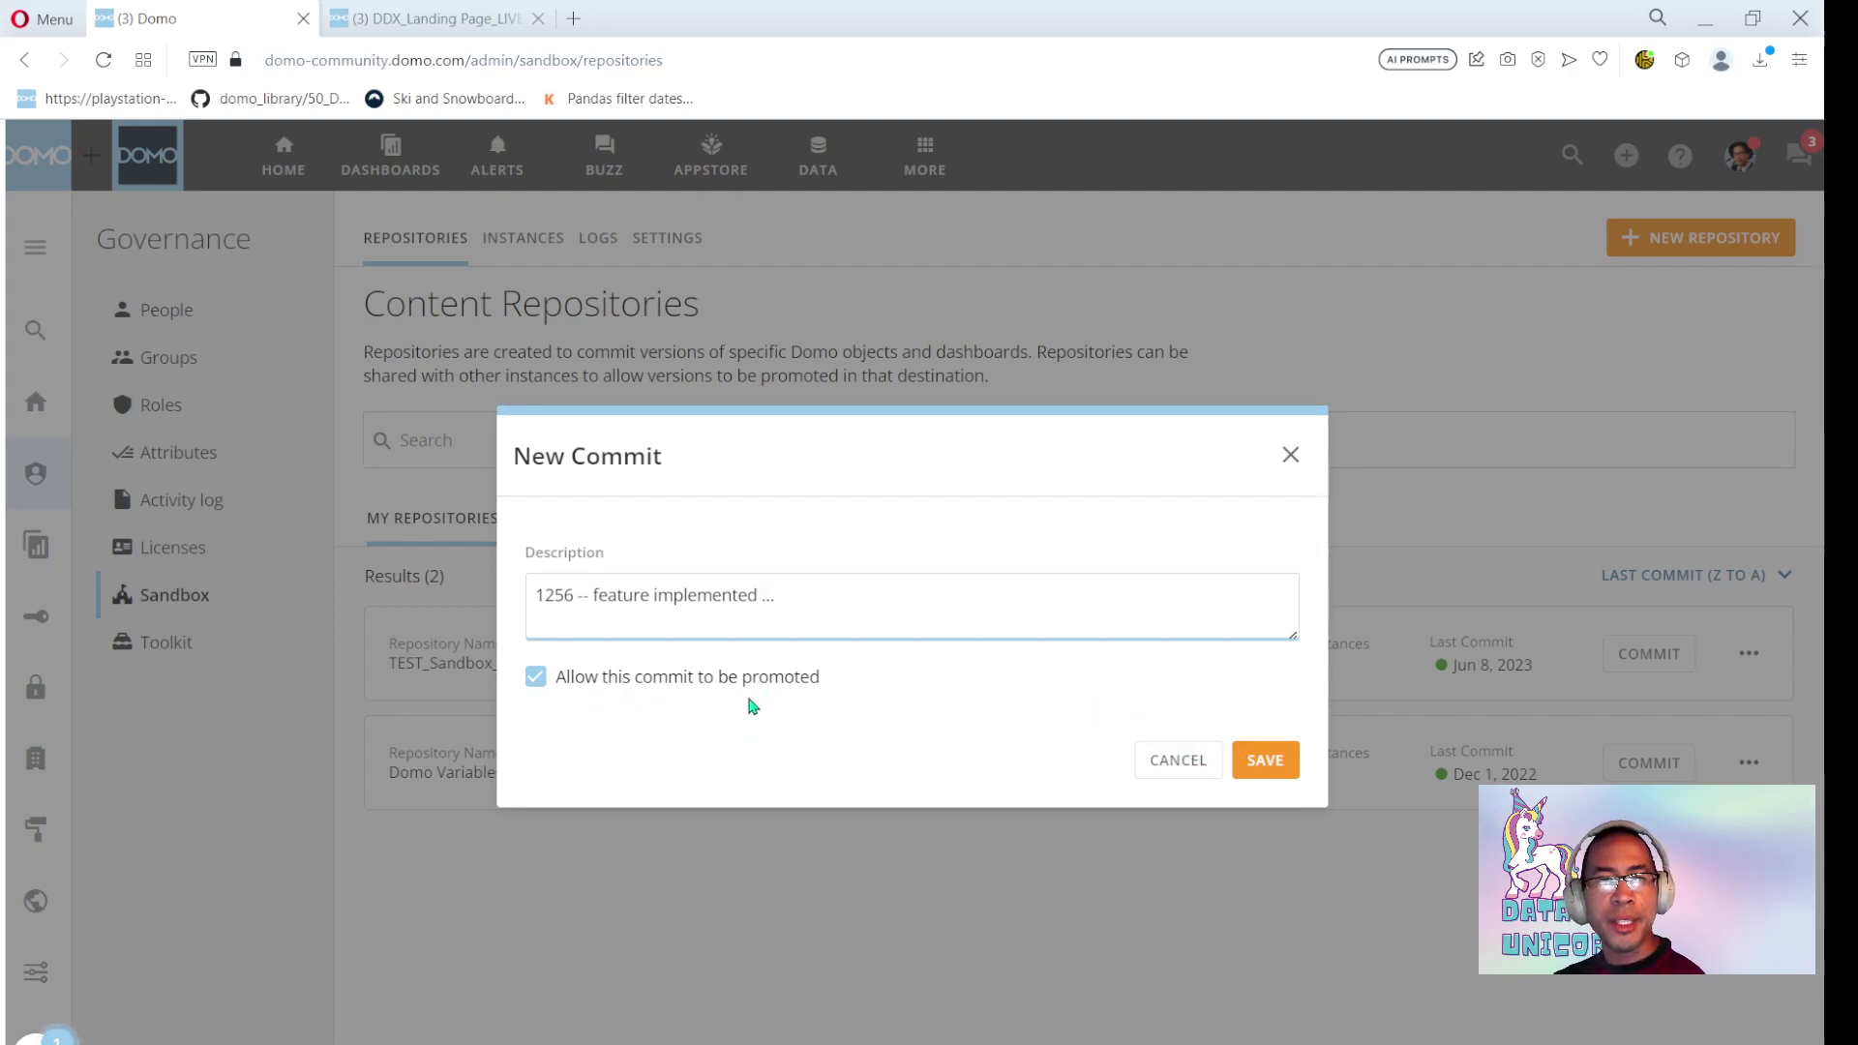
pyautogui.click(1260, 761)
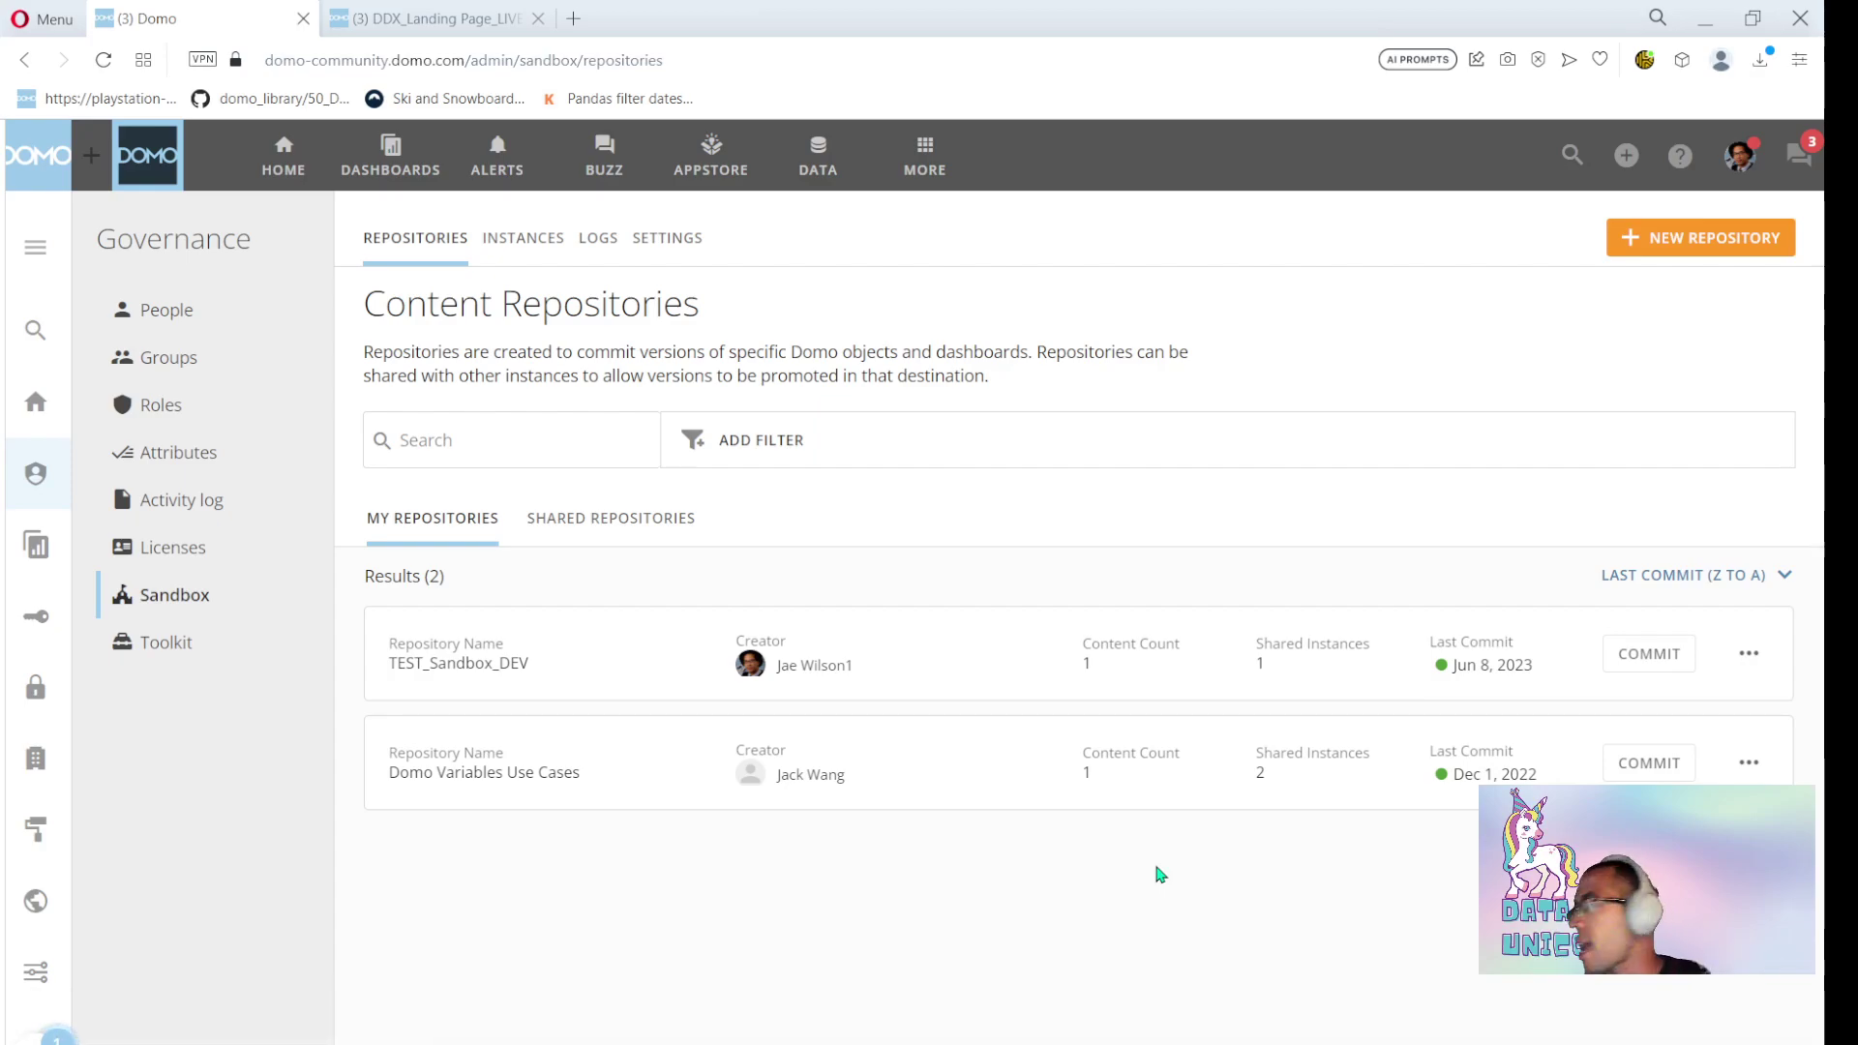
# Start promoting shared repository TEST_Sandbox_DEV with an advanced rename rule replacing _DEV
pyautogui.click(629, 535)
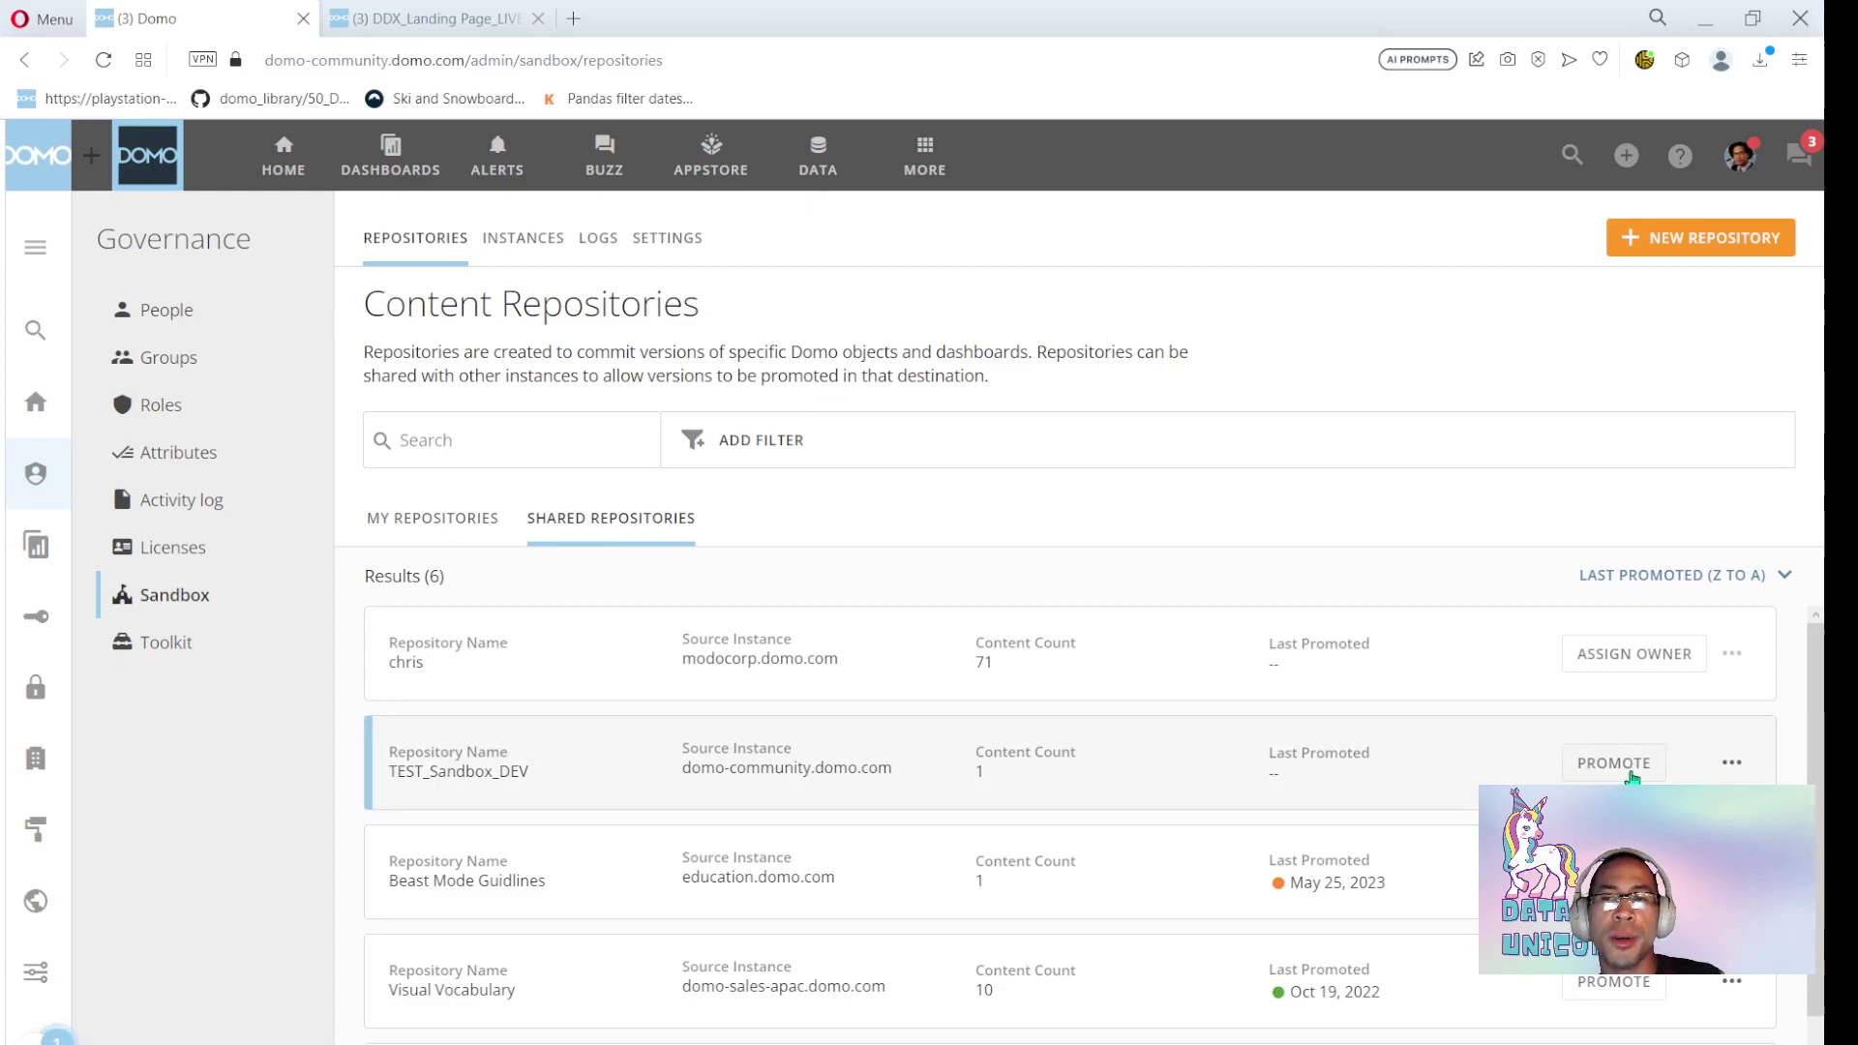
pyautogui.click(1613, 764)
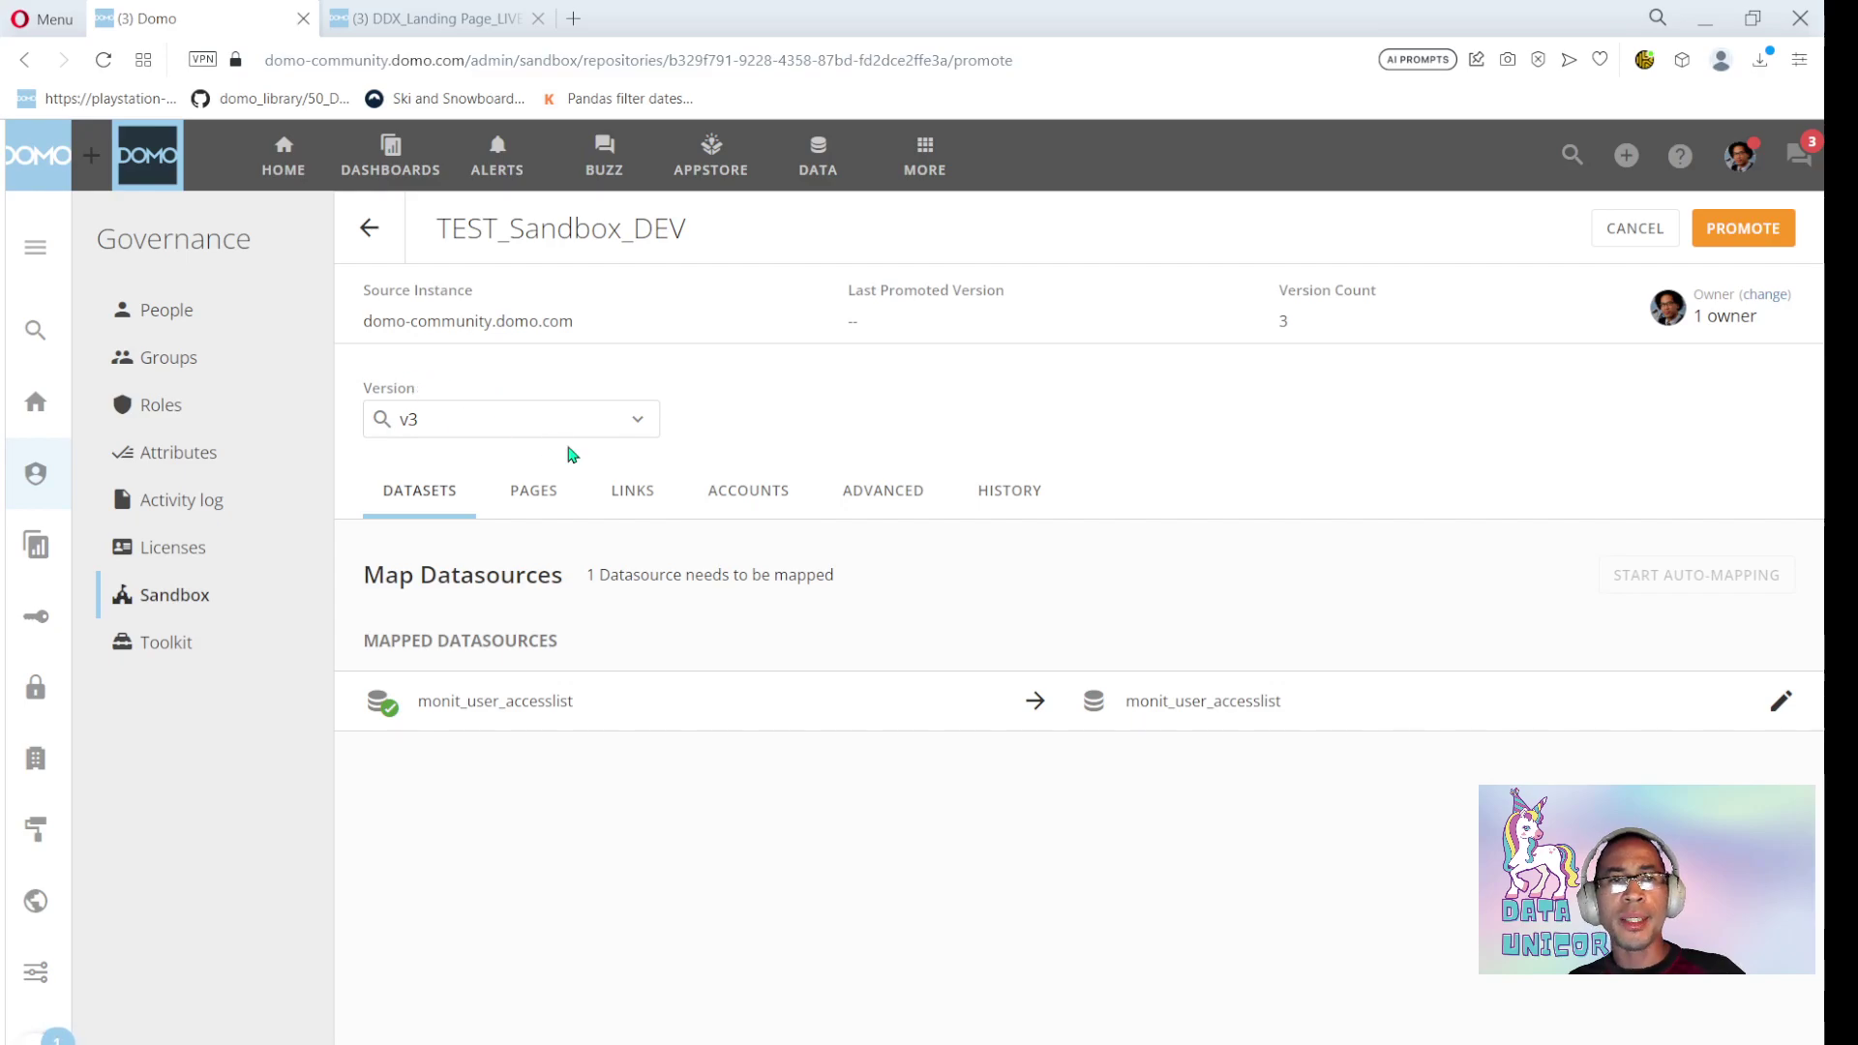
pyautogui.click(892, 508)
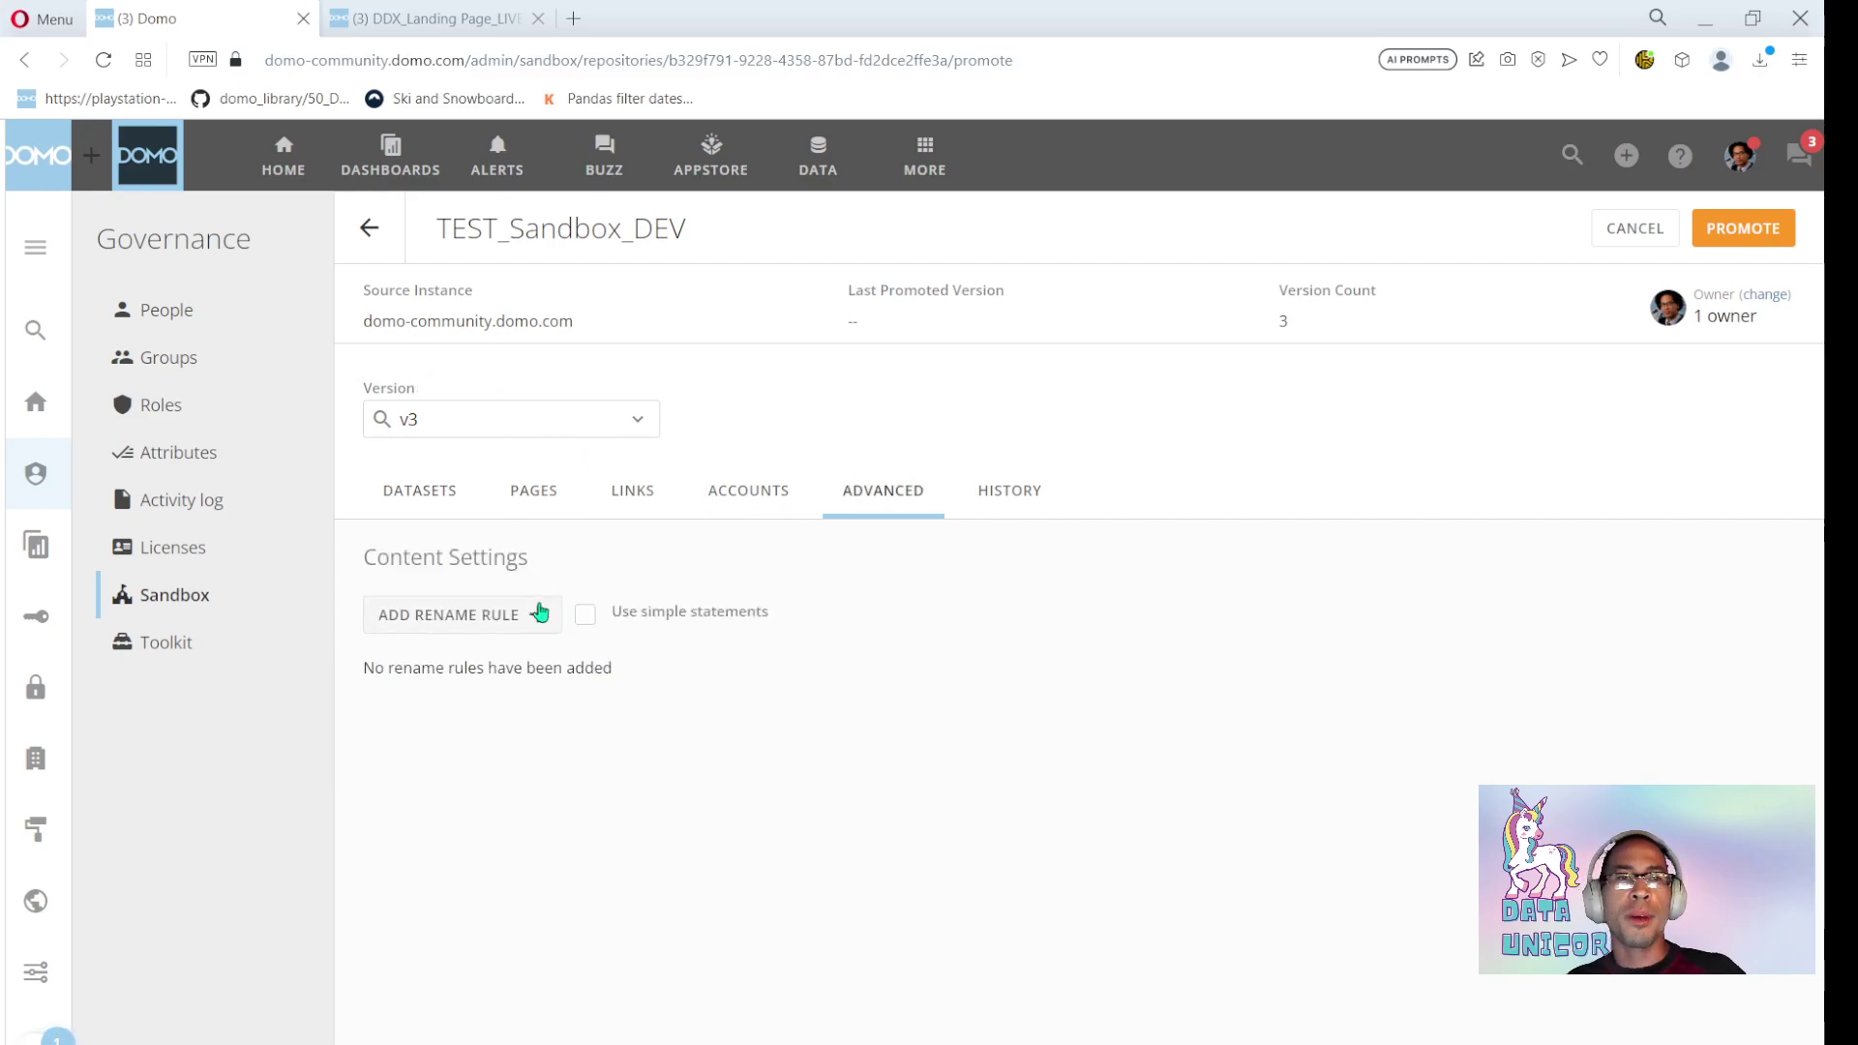
pyautogui.click(543, 612)
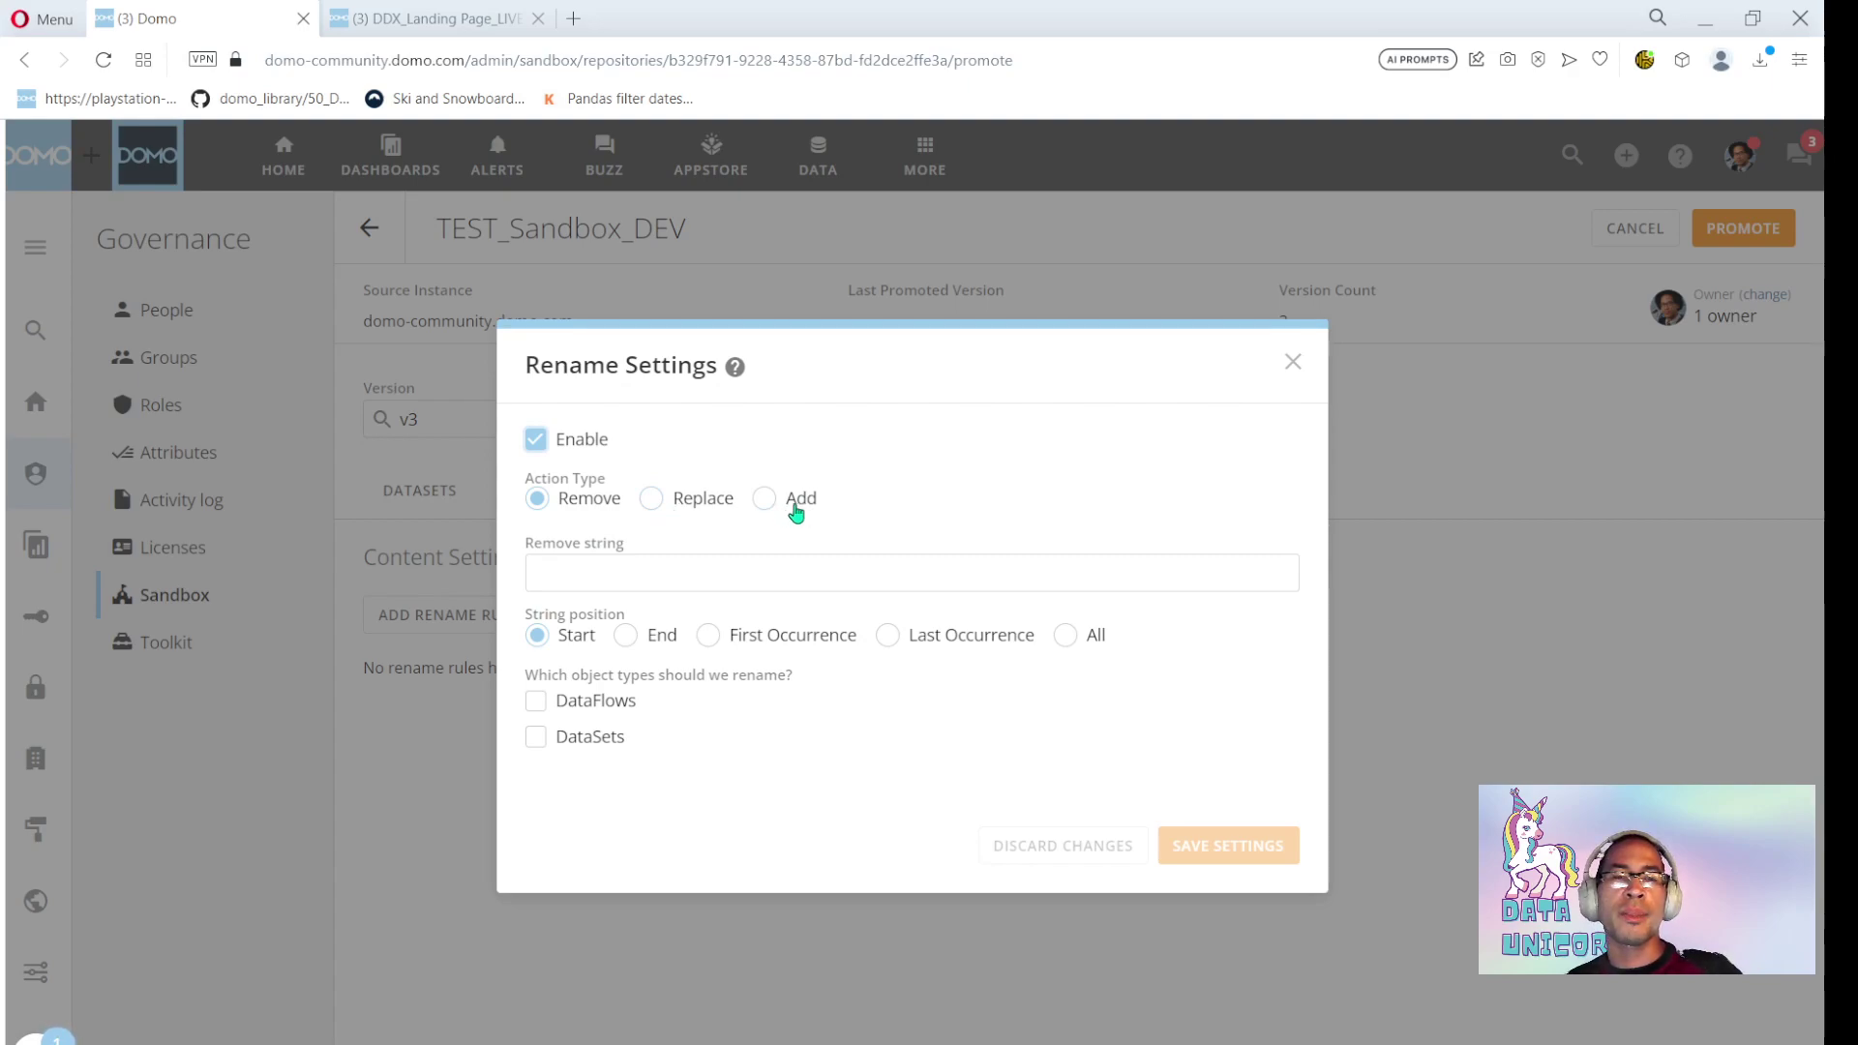
pyautogui.click(677, 502)
pyautogui.click(636, 548)
pyautogui.write('_DEV')
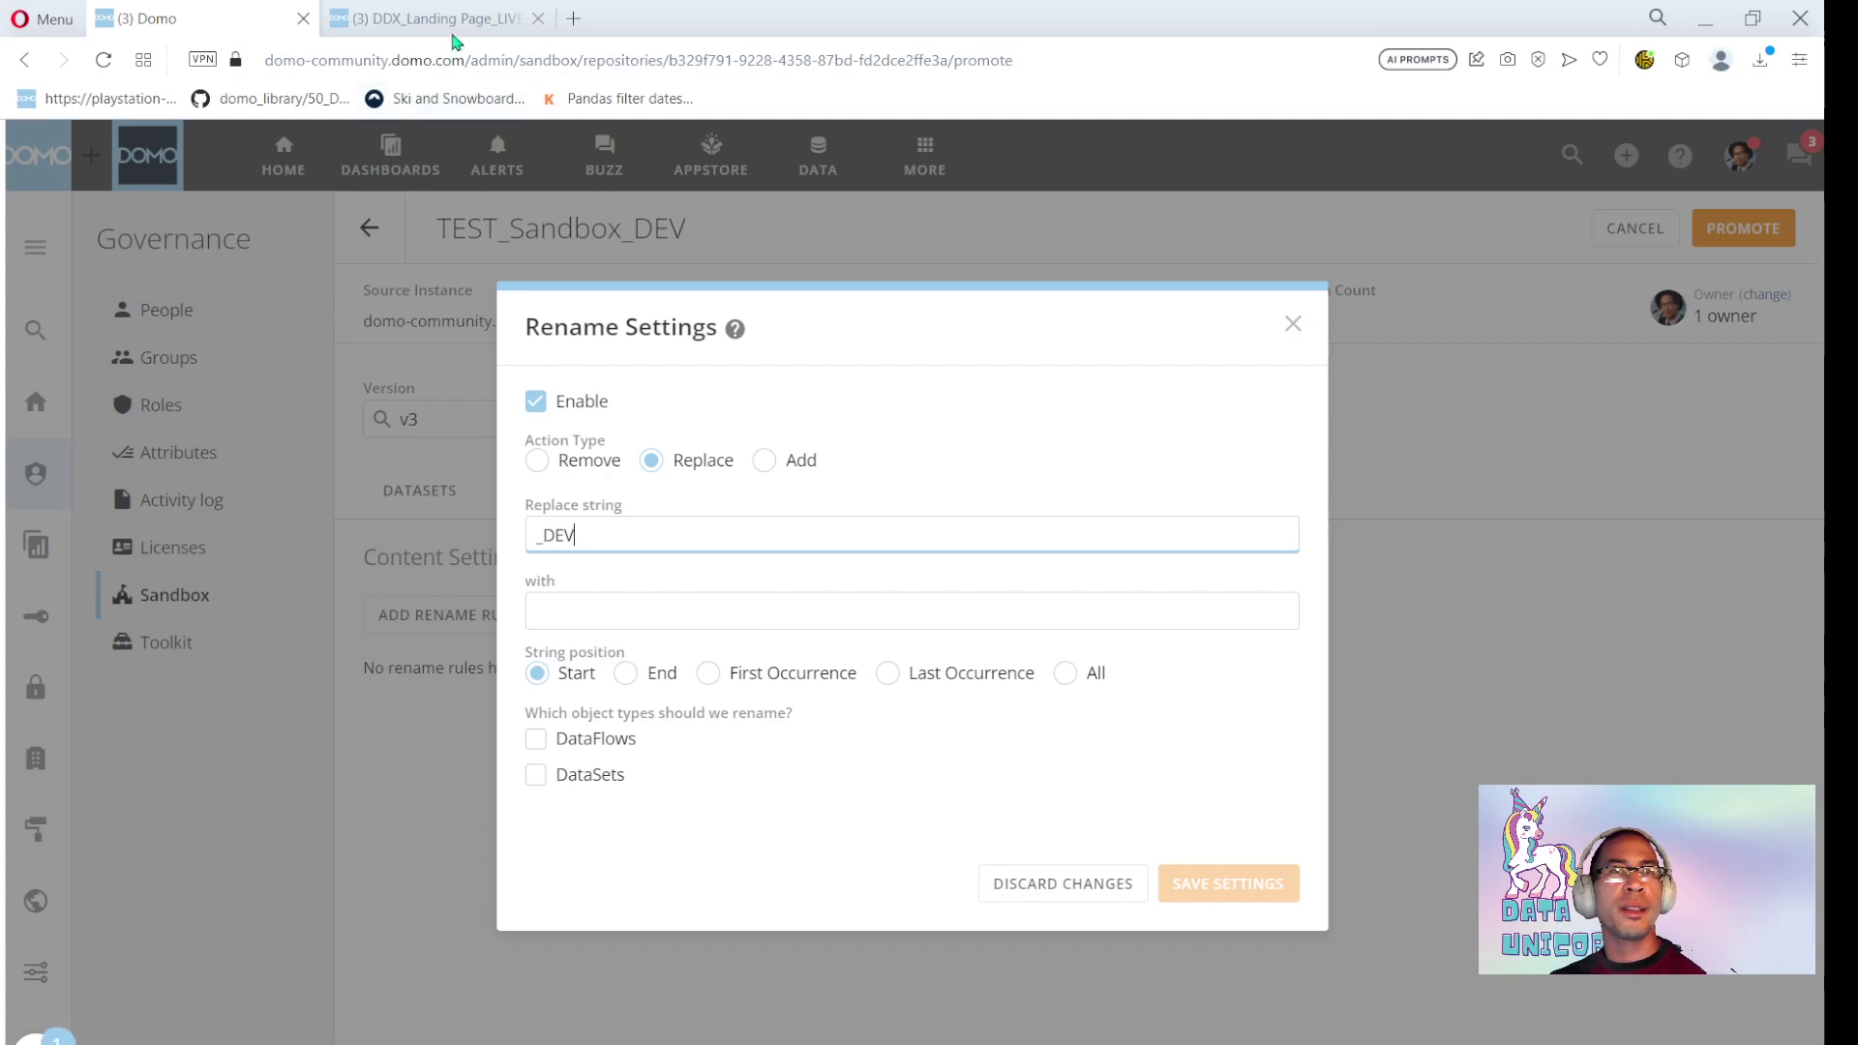
# After checking dataflow names, set the replacement to _LIVE at name end for DataFlows and DataSets
pyautogui.click(453, 20)
pyautogui.click(816, 157)
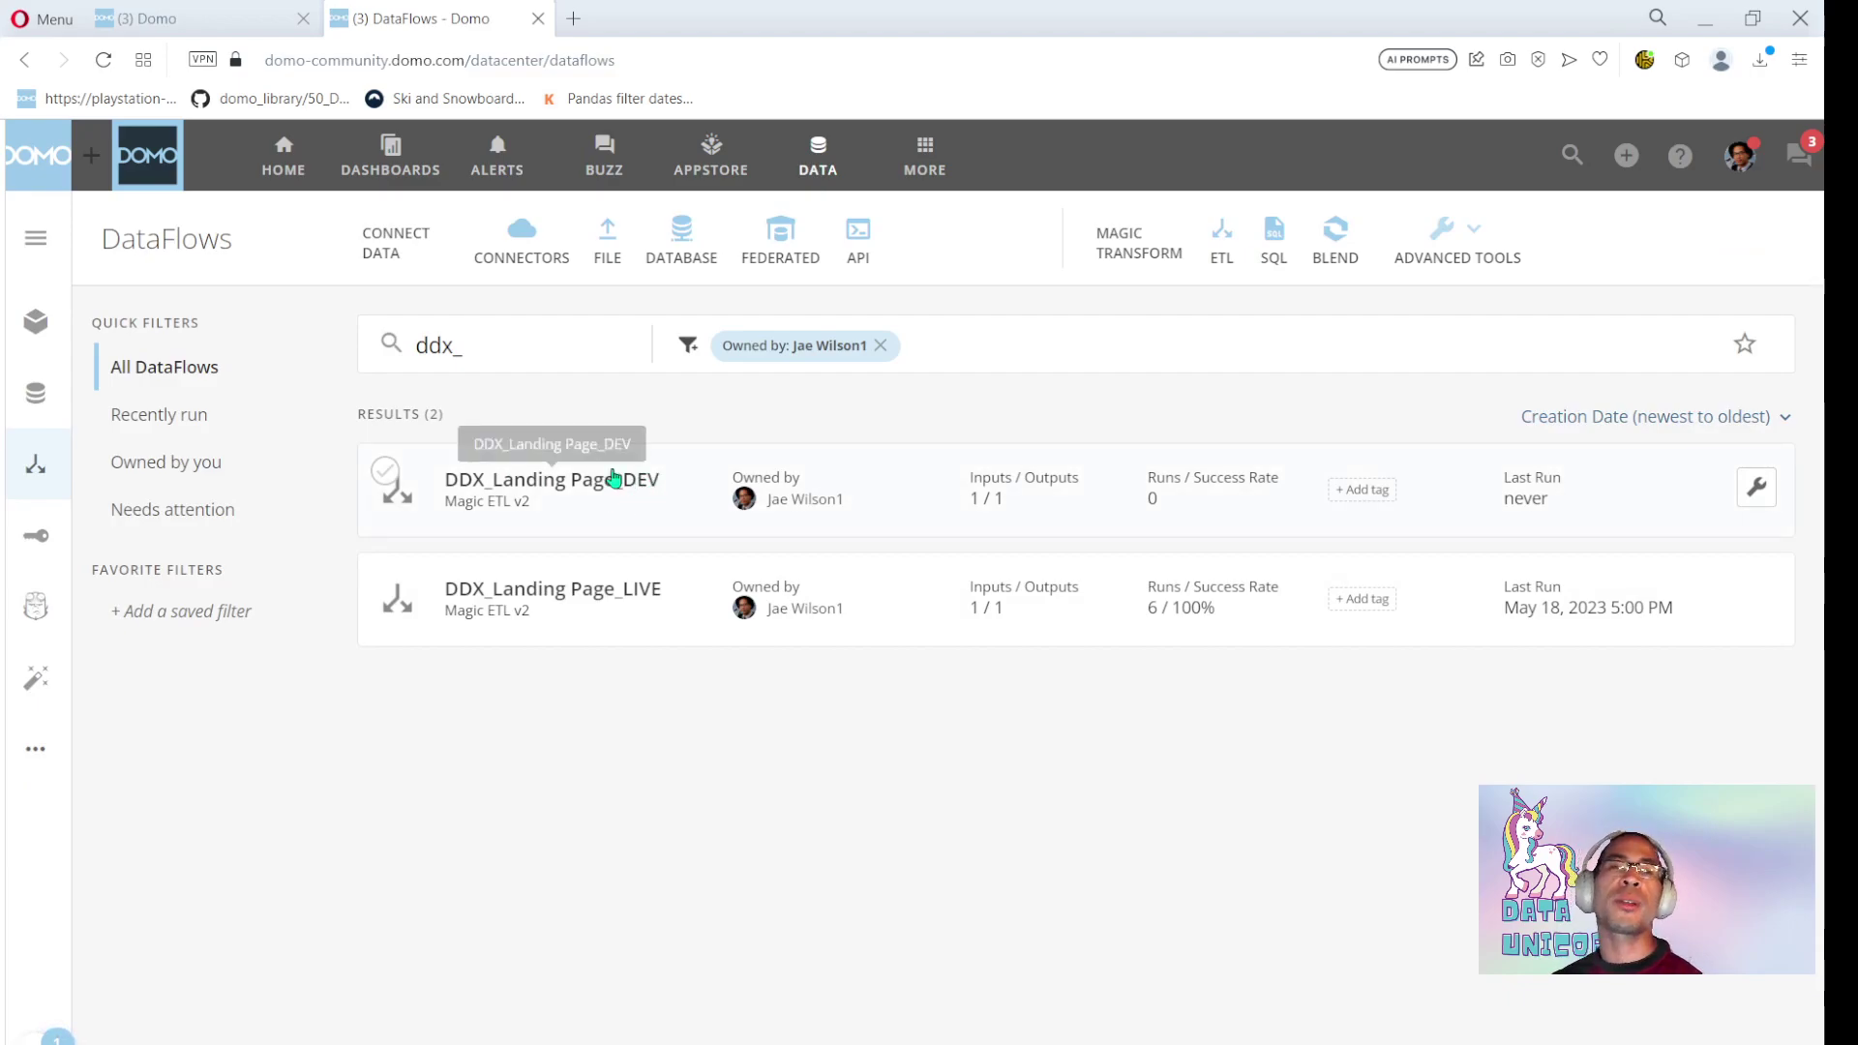
pyautogui.click(269, 9)
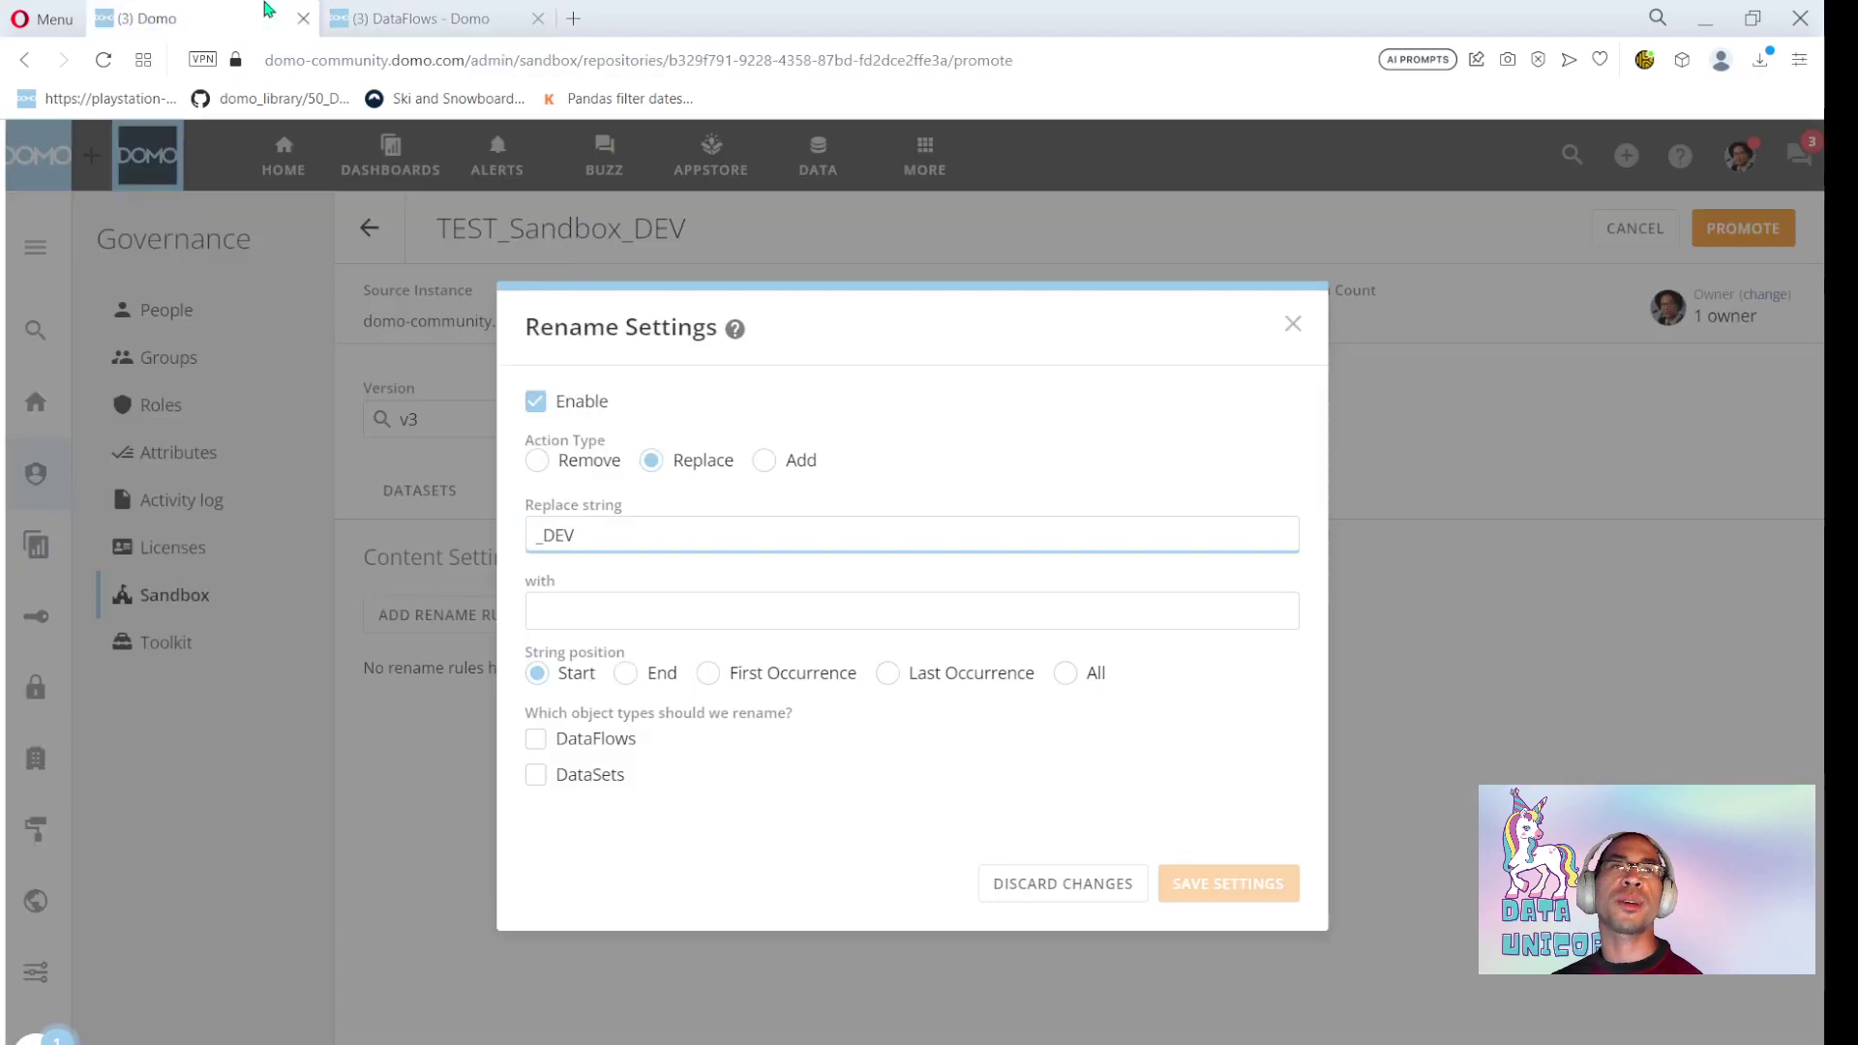
pyautogui.click(600, 602)
pyautogui.write('_LIVE')
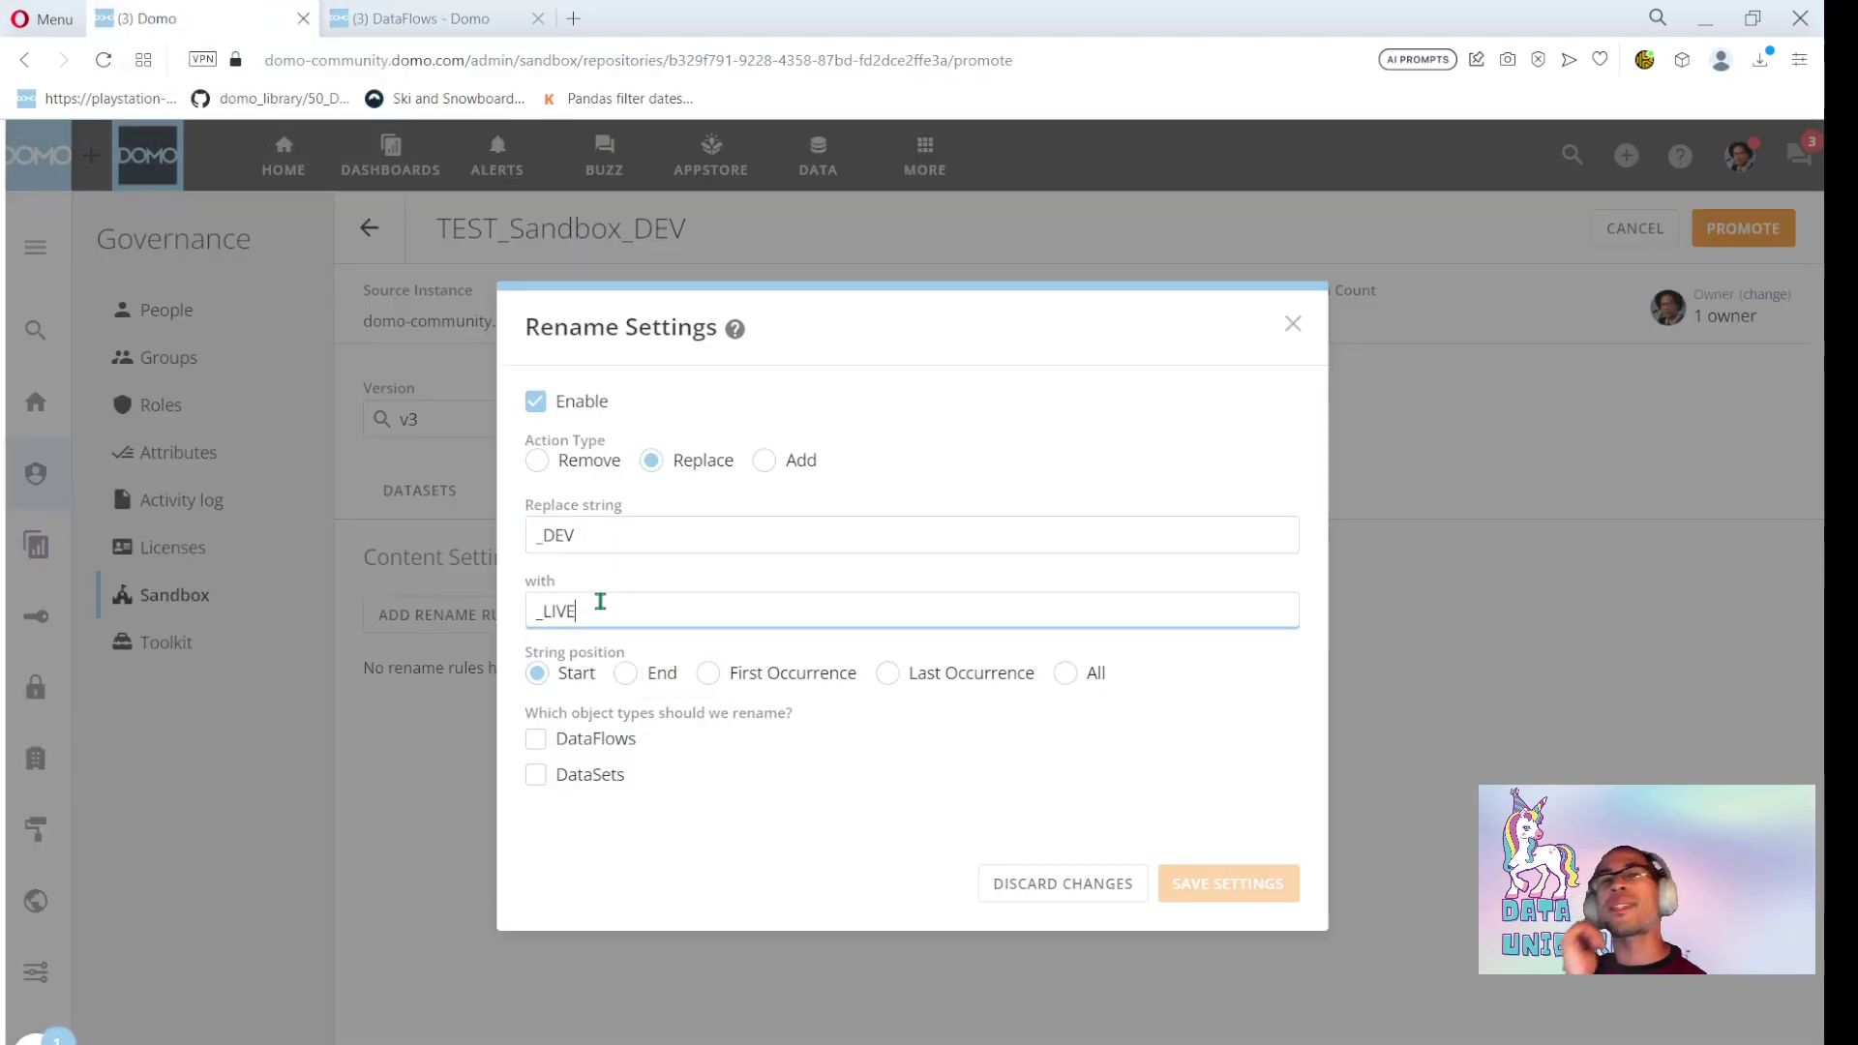
pyautogui.click(655, 680)
pyautogui.click(588, 743)
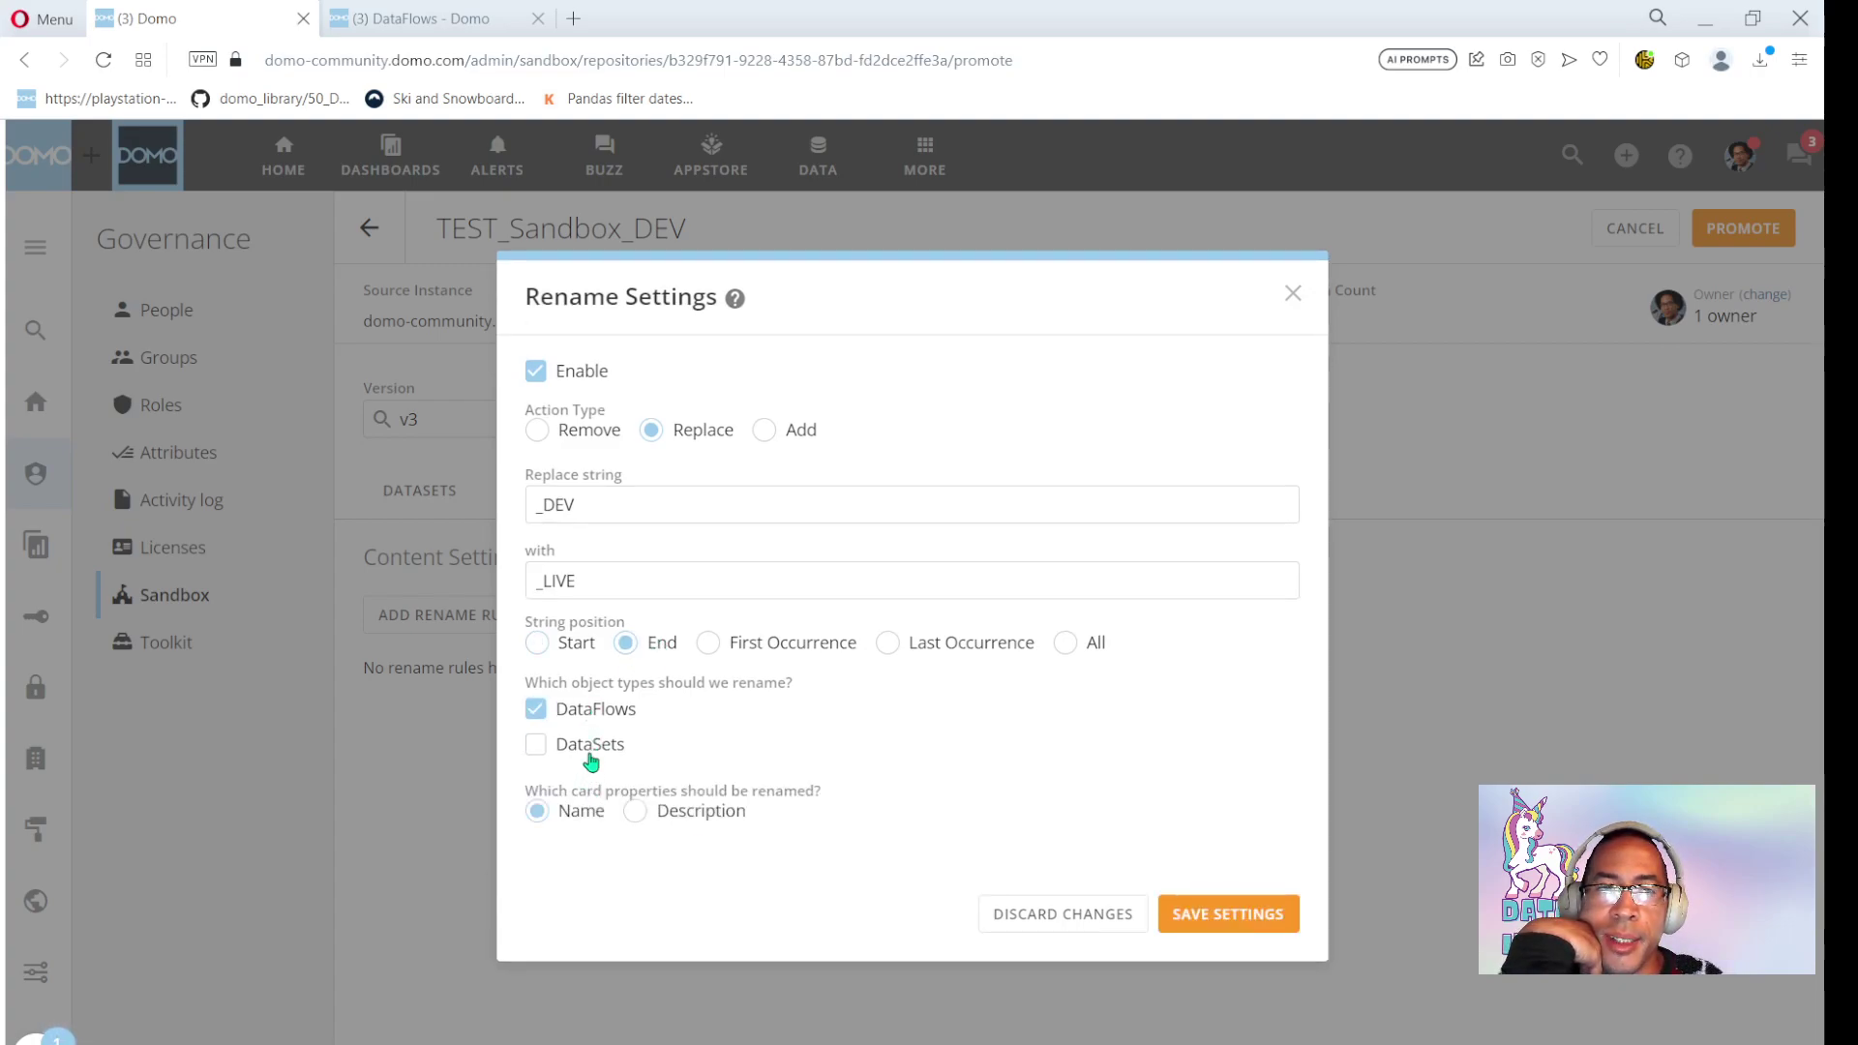
pyautogui.click(589, 755)
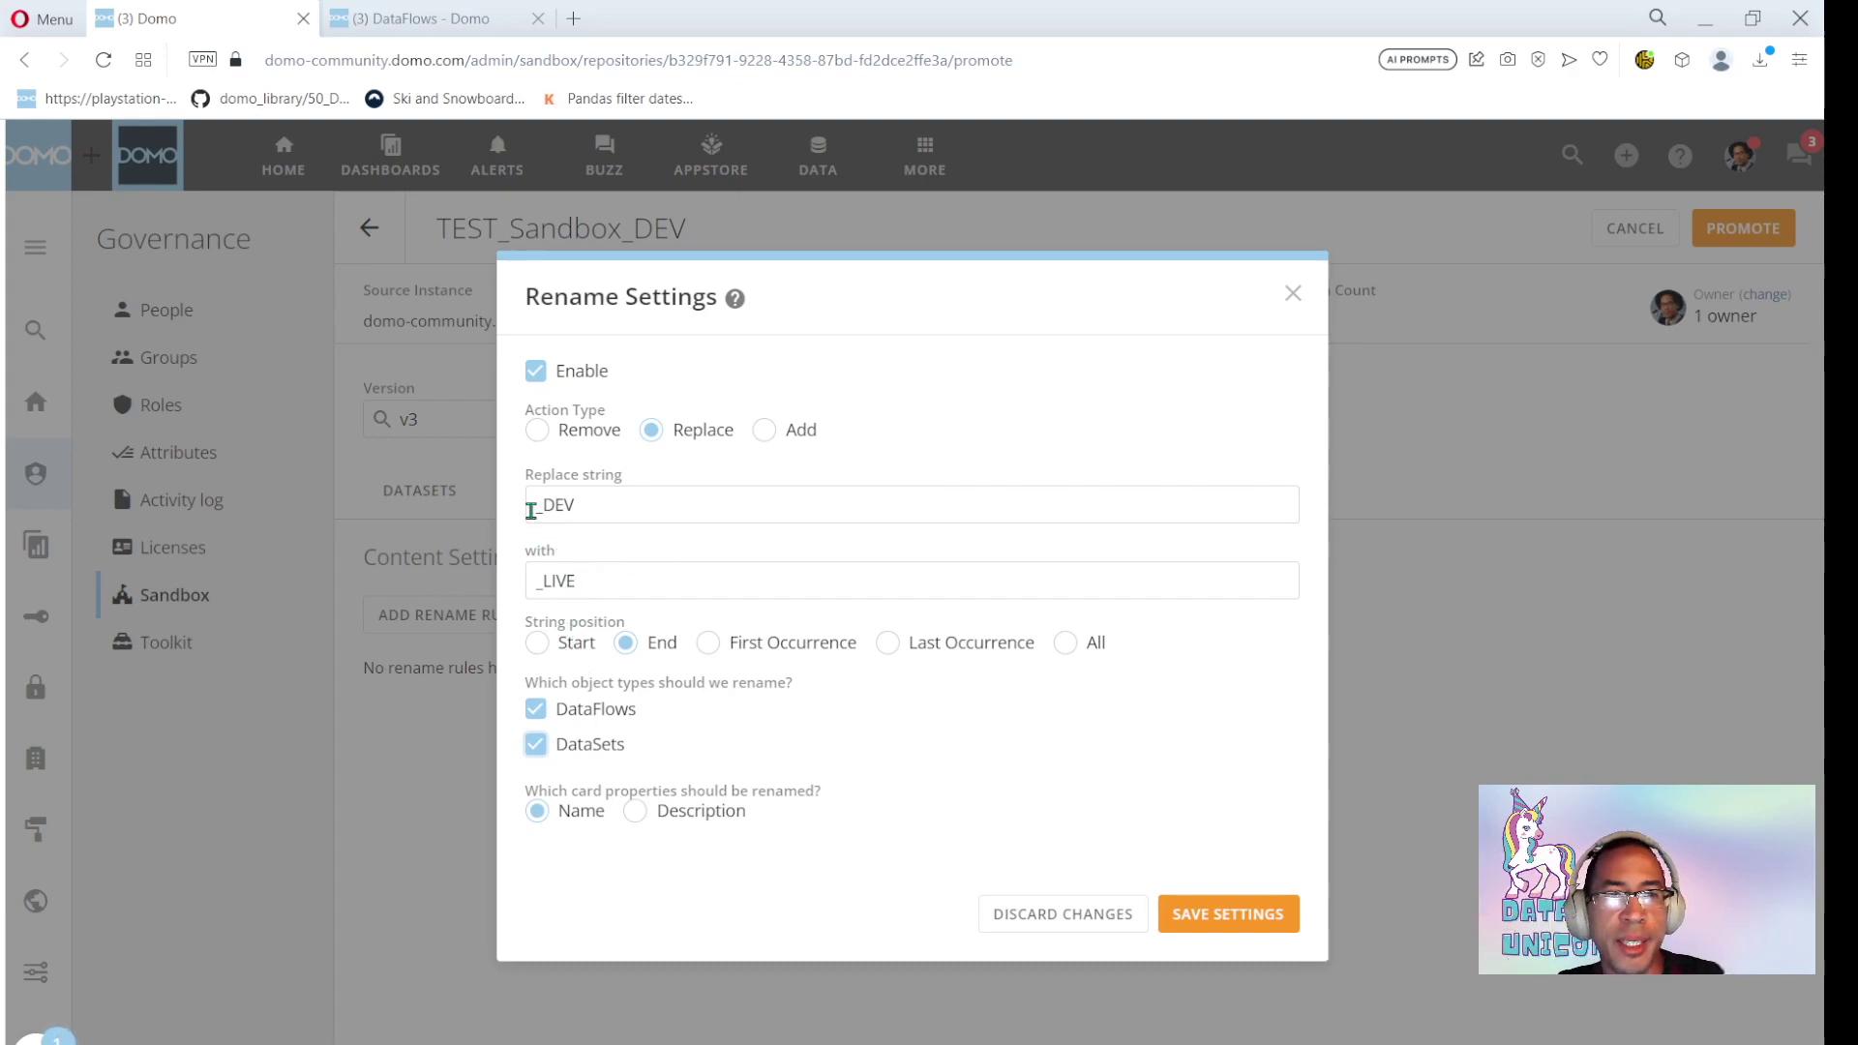
# Change the replacement text to _PROD and save the rename rule settings
pyautogui.click(435, 18)
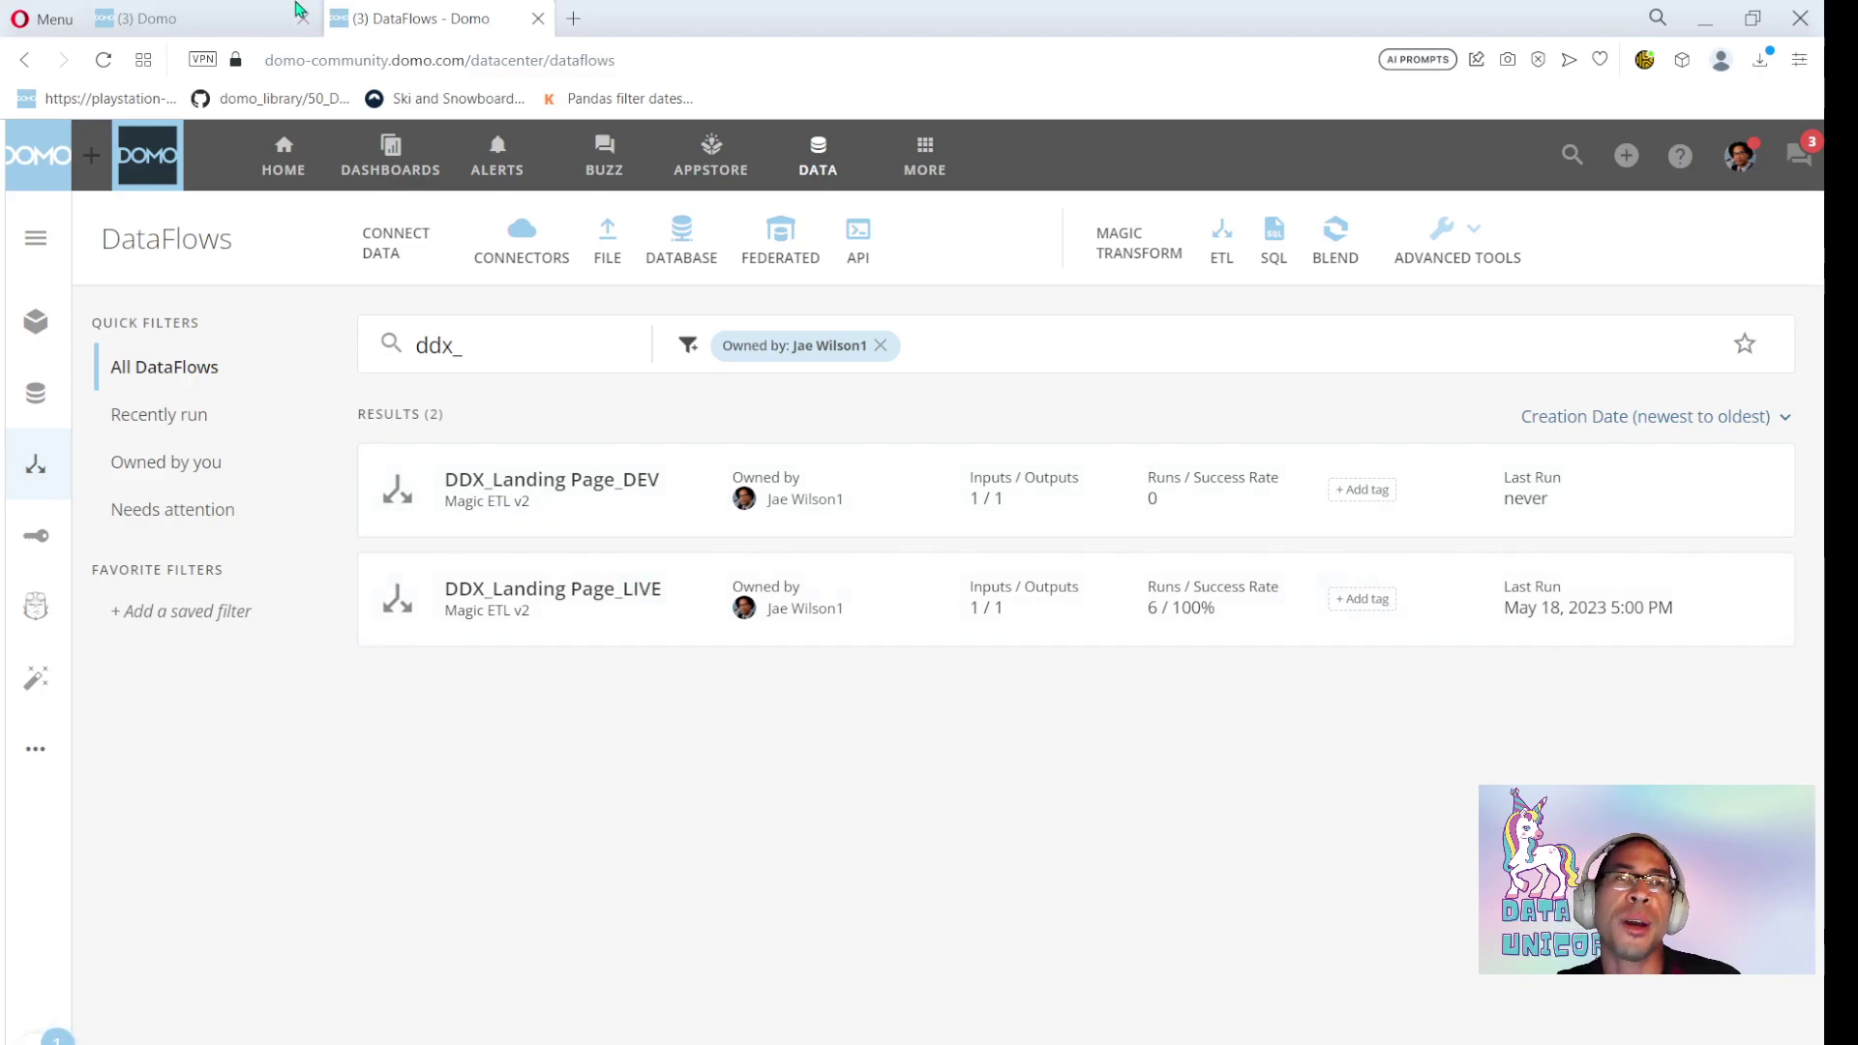
pyautogui.click(244, 12)
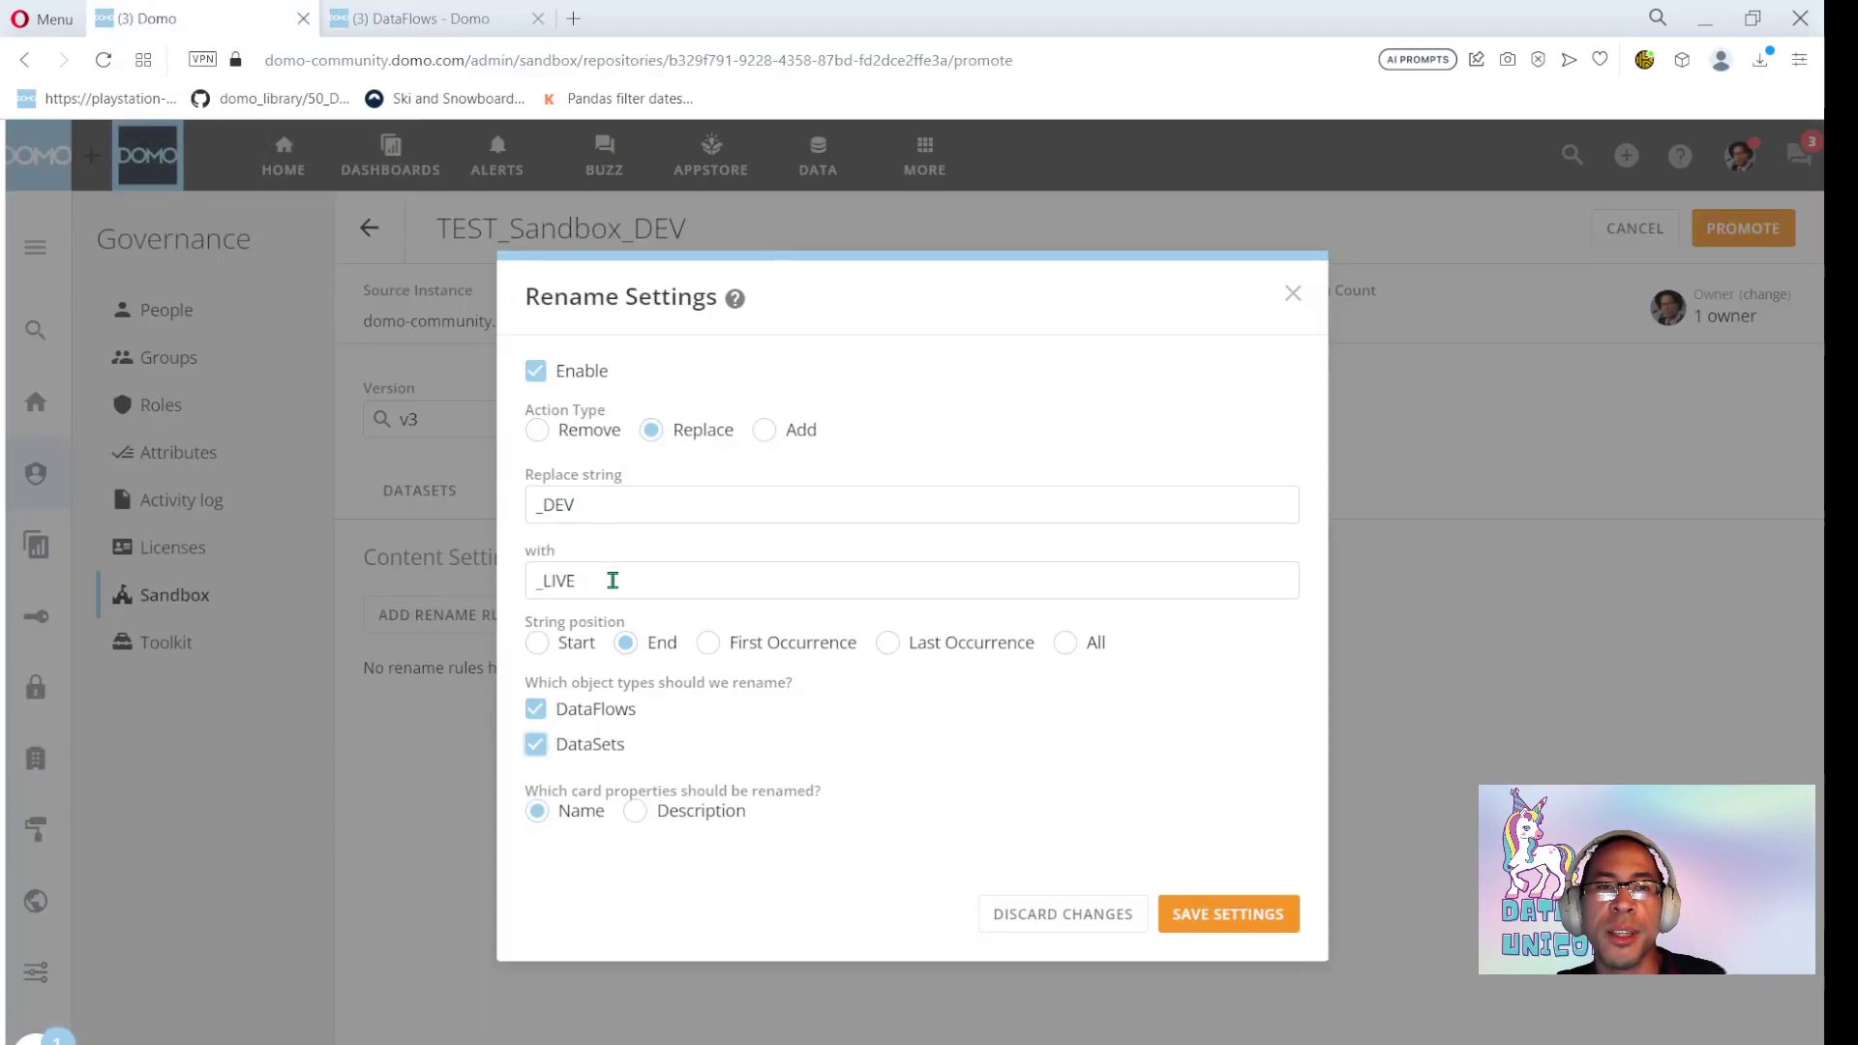
pyautogui.doubleClick(613, 580)
pyautogui.write('_PROD')
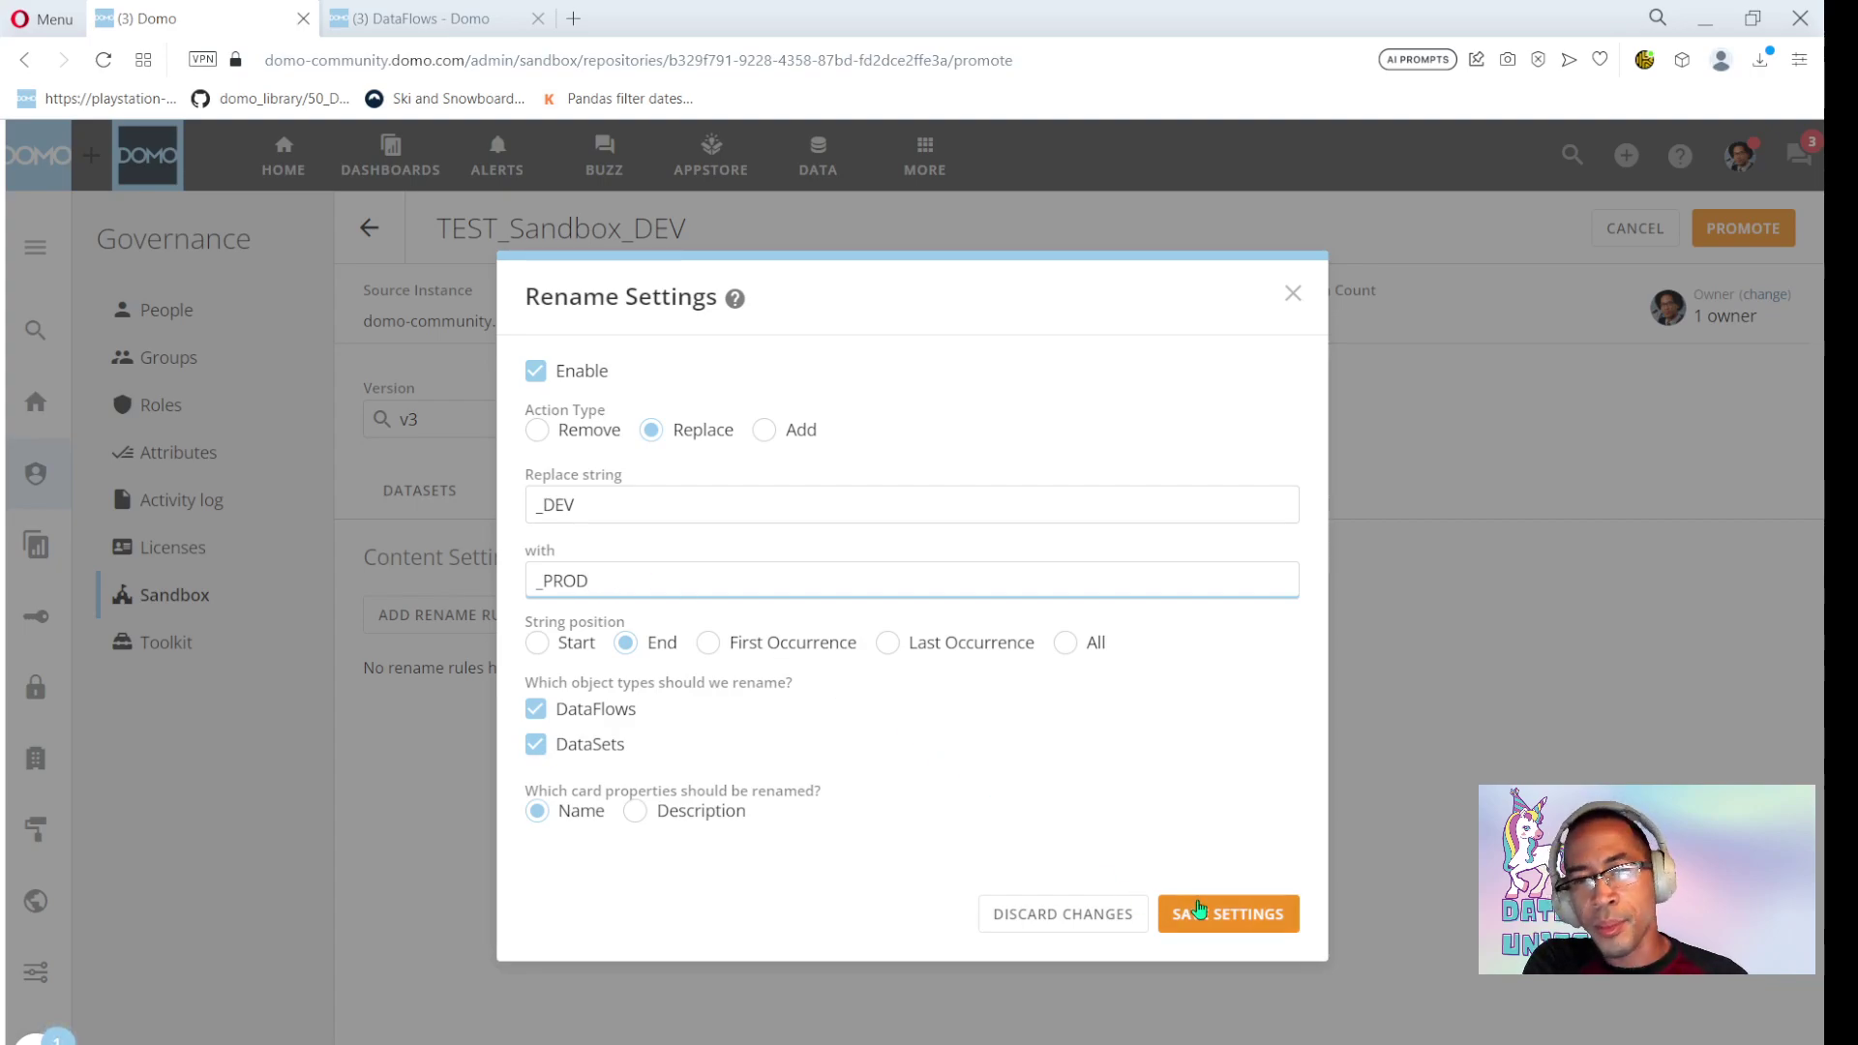
pyautogui.click(1198, 909)
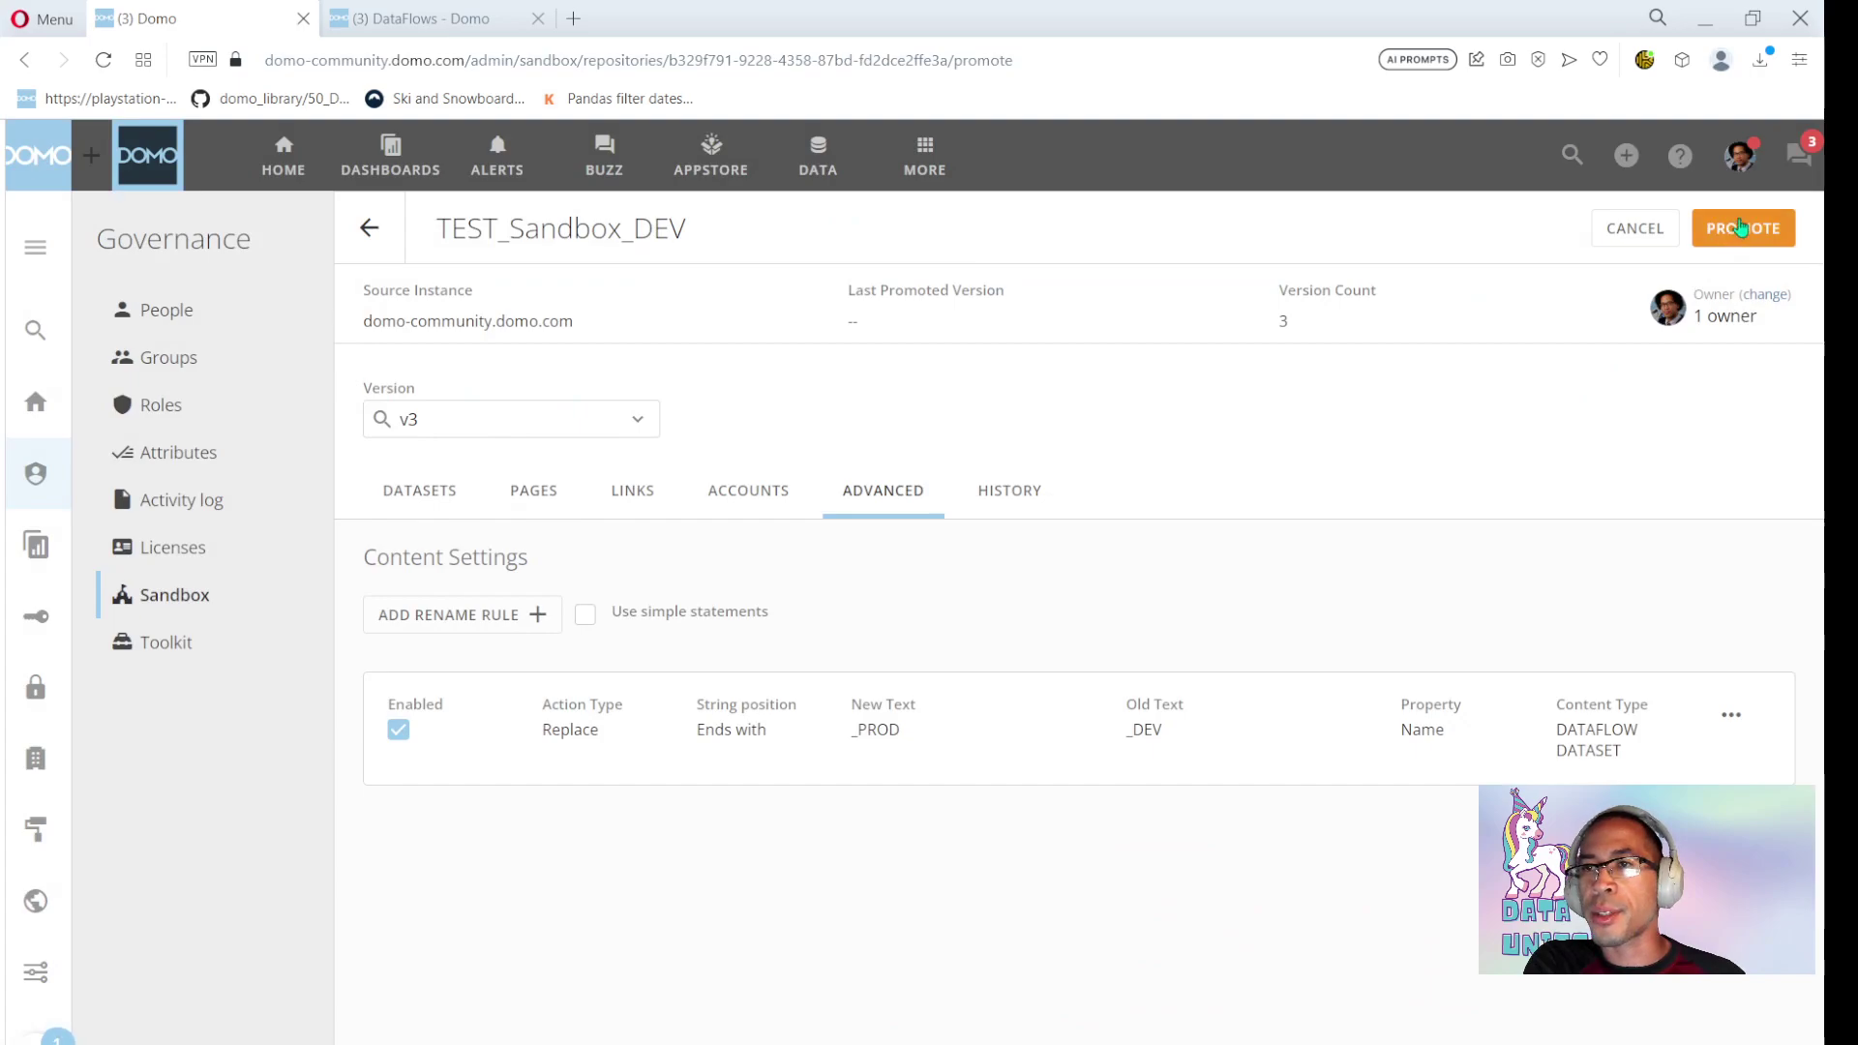
# Confirm promoting TEST_Sandbox_DEV v3, then reload the DataFlows list in the other tab
pyautogui.click(1742, 228)
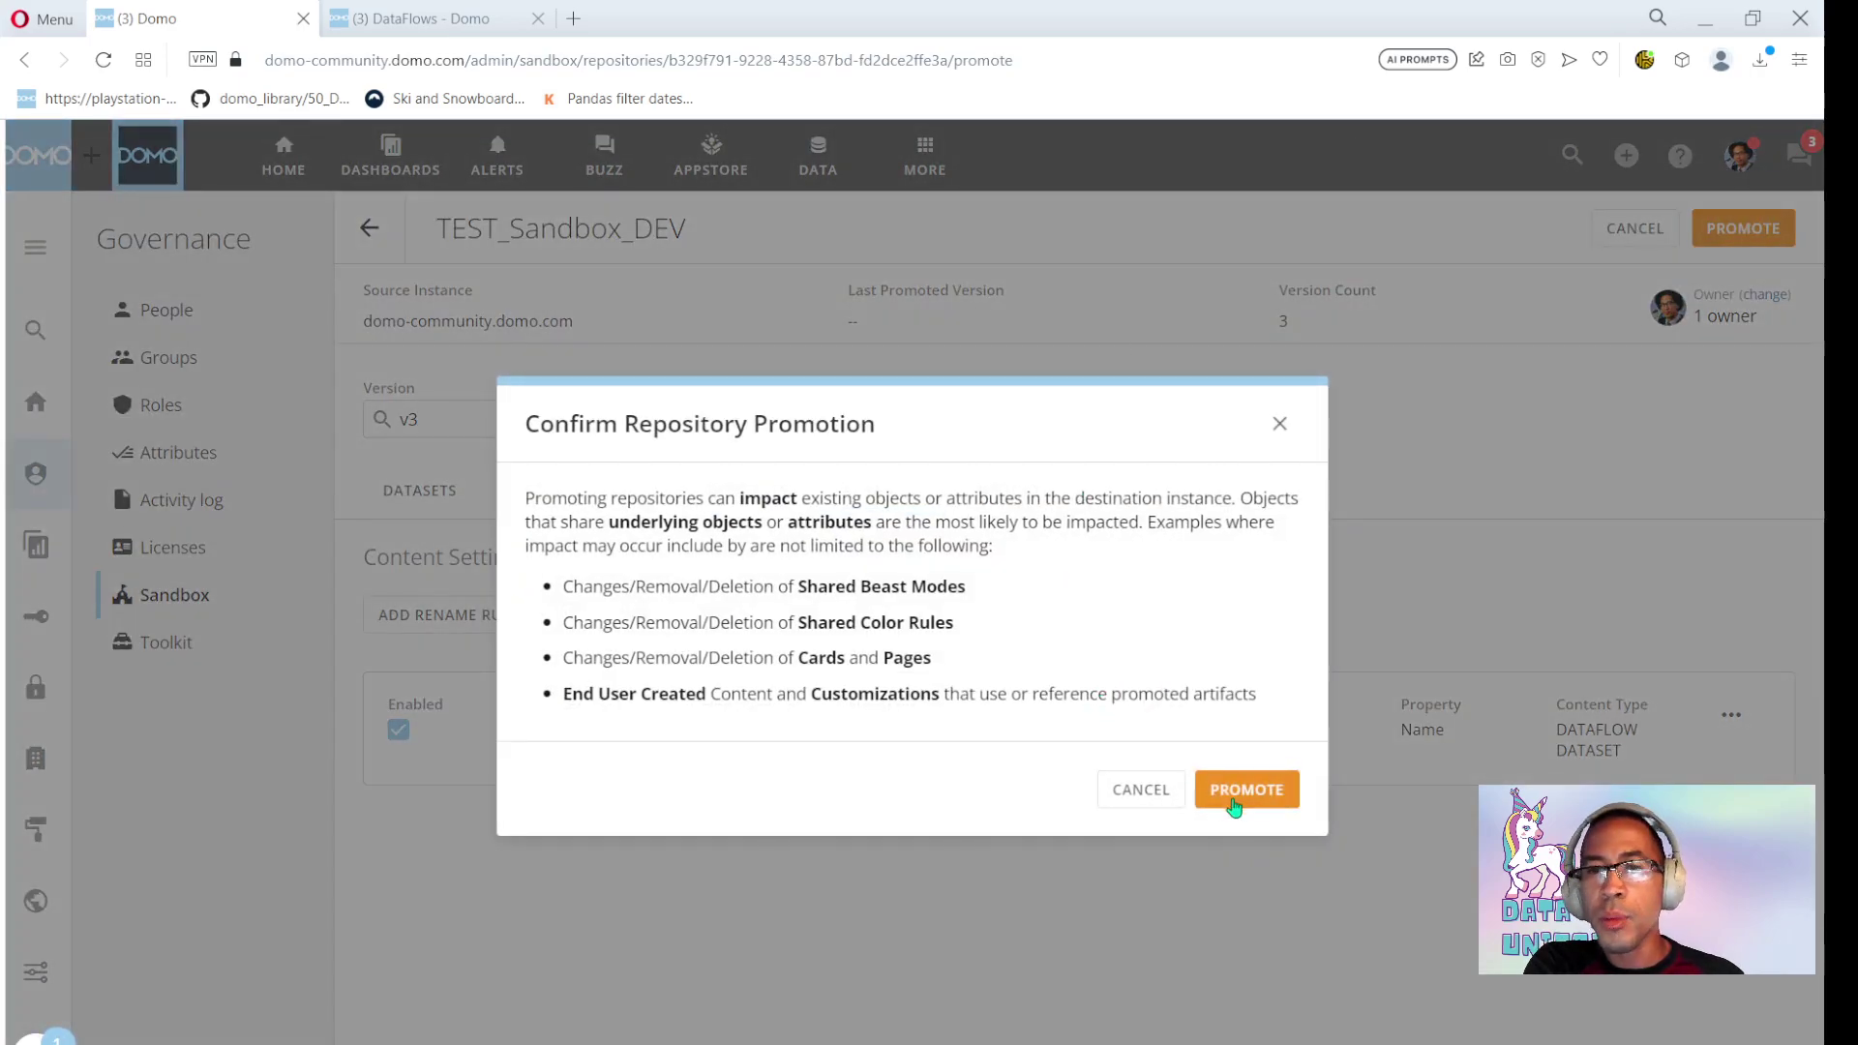
pyautogui.click(1232, 798)
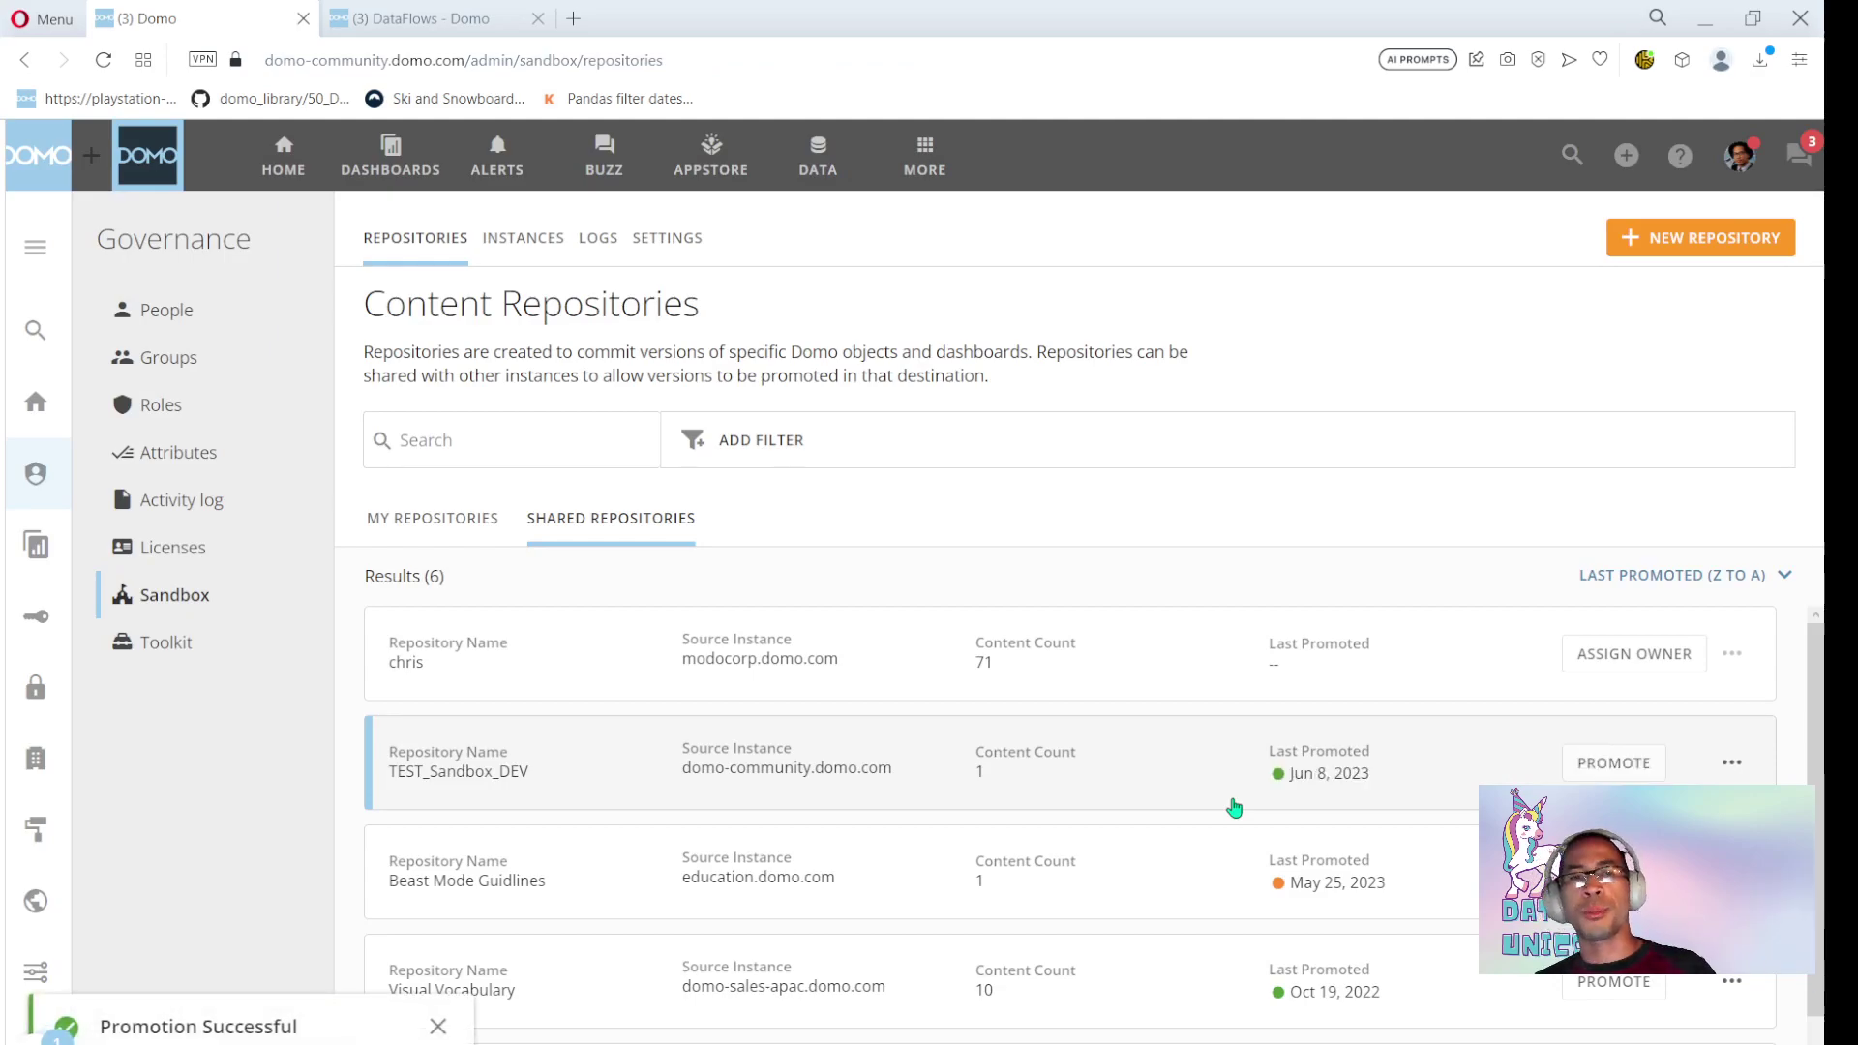
pyautogui.hotkey('ctrl', 'Tab')
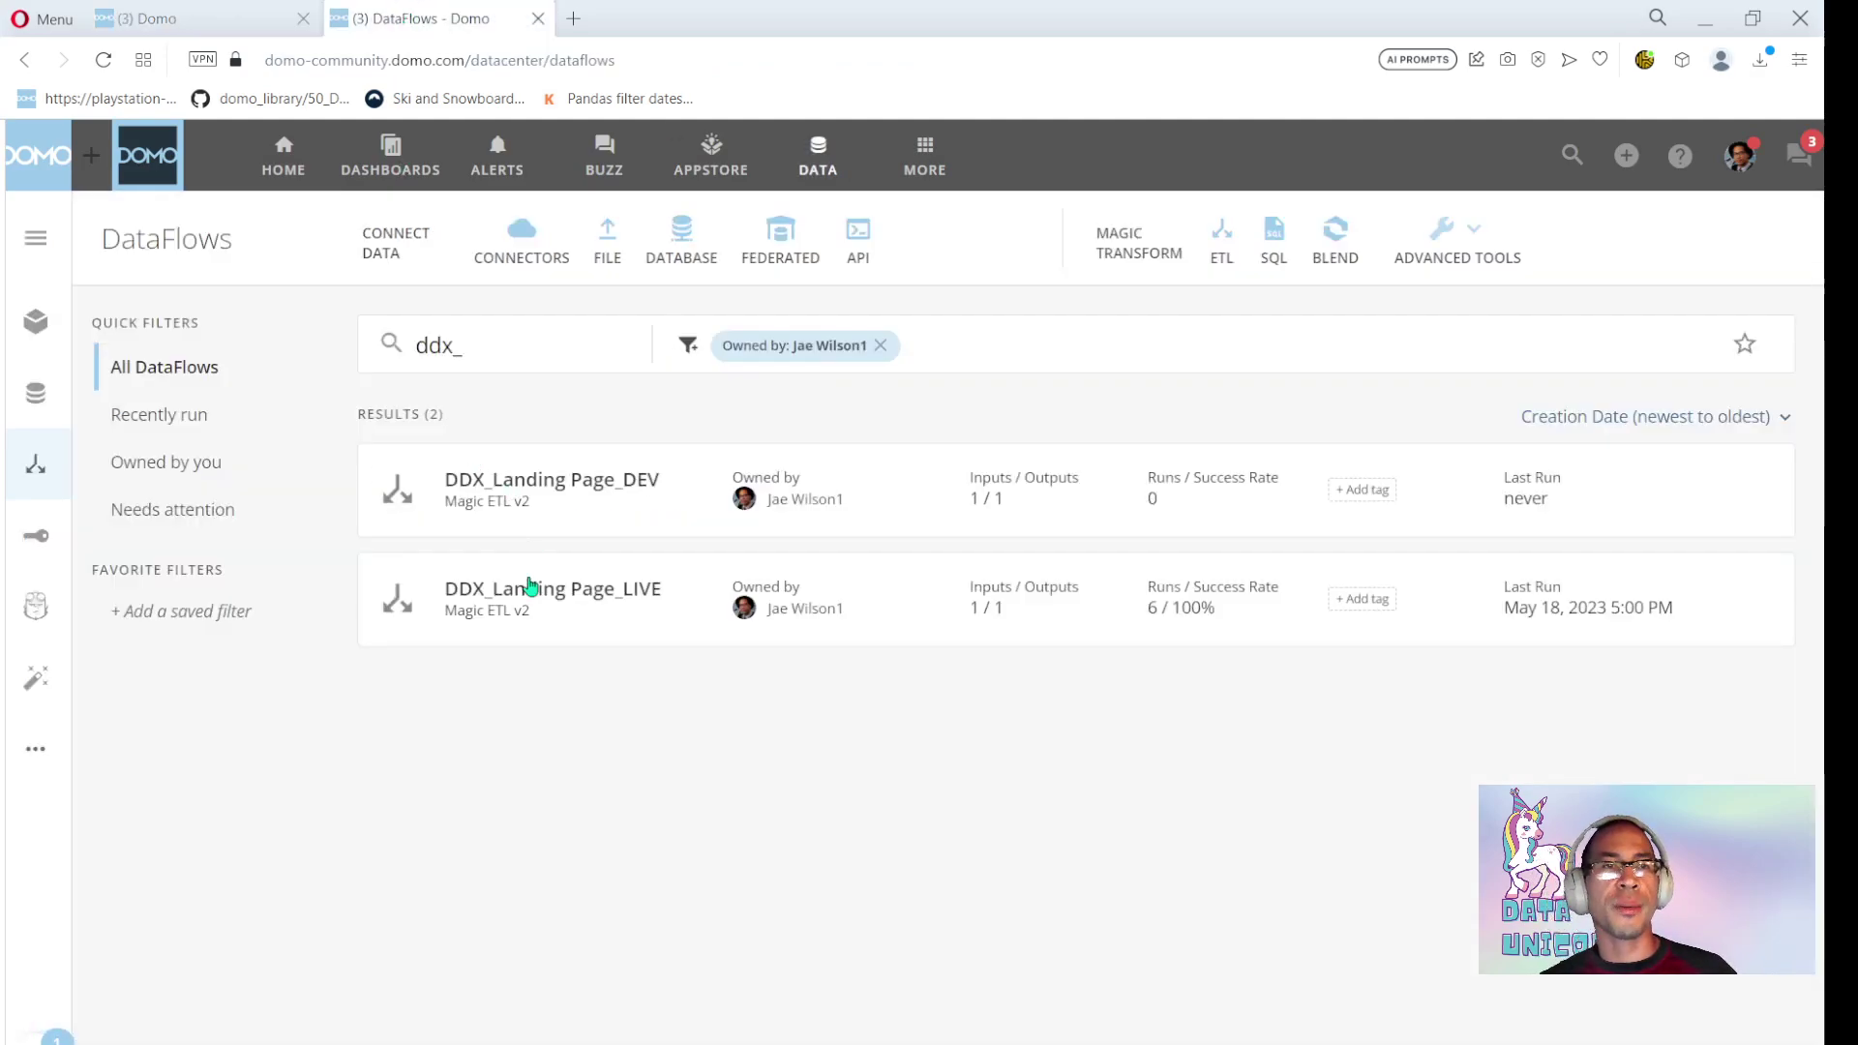
pyautogui.press('F5')
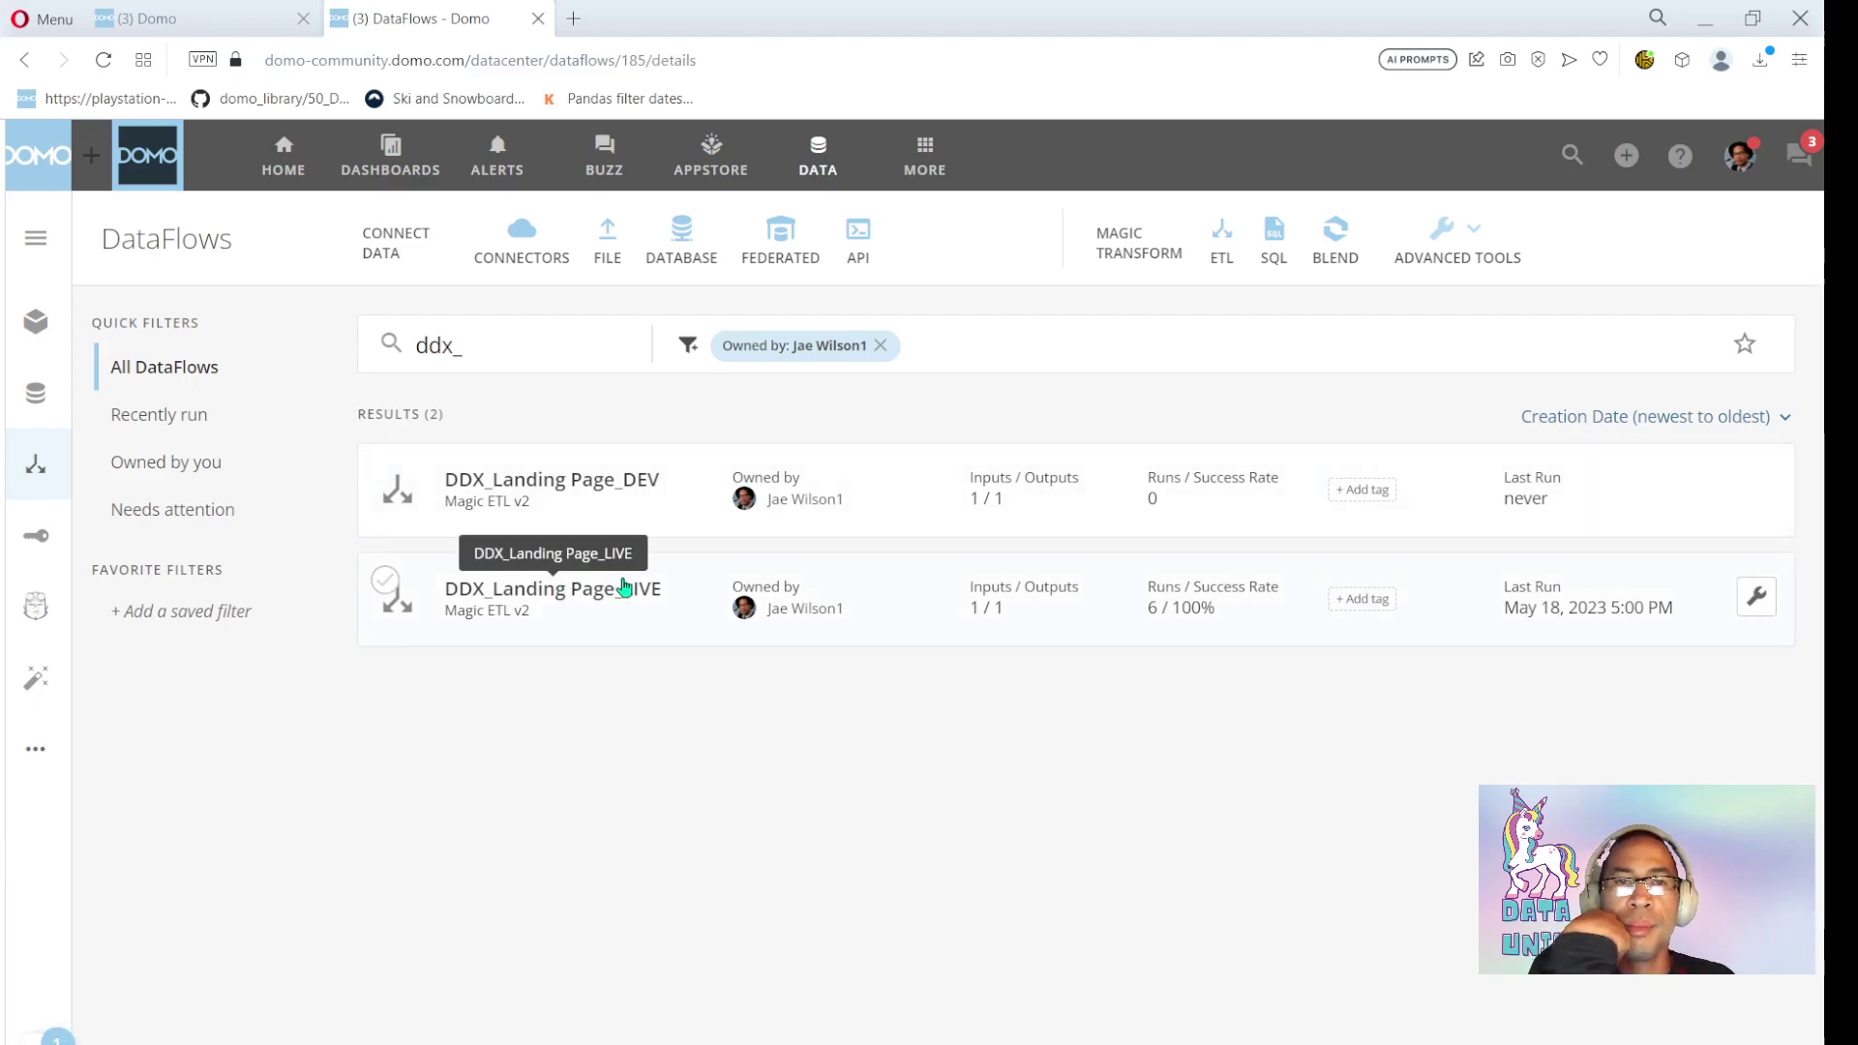
# Open DDX_Landing Page_PROD in the editor and view Add Formula 1's case-when col formula
pyautogui.click(624, 587)
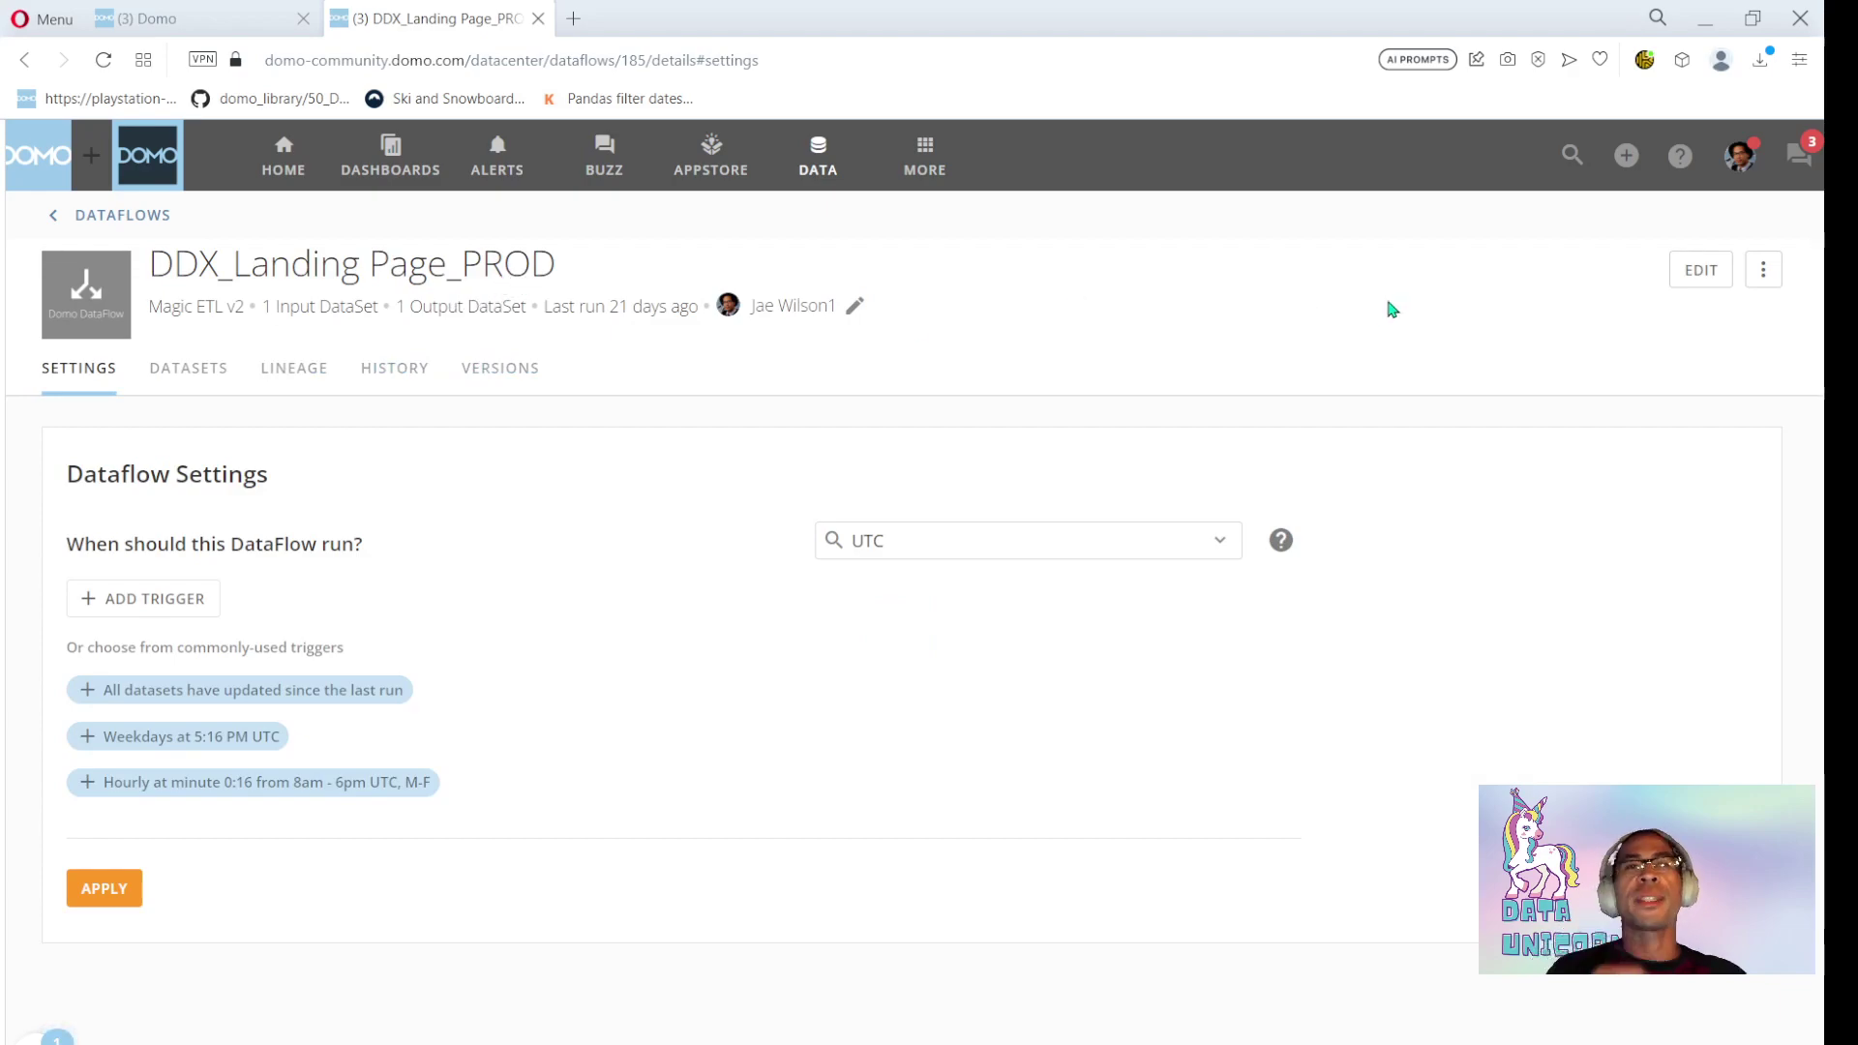
pyautogui.click(1688, 290)
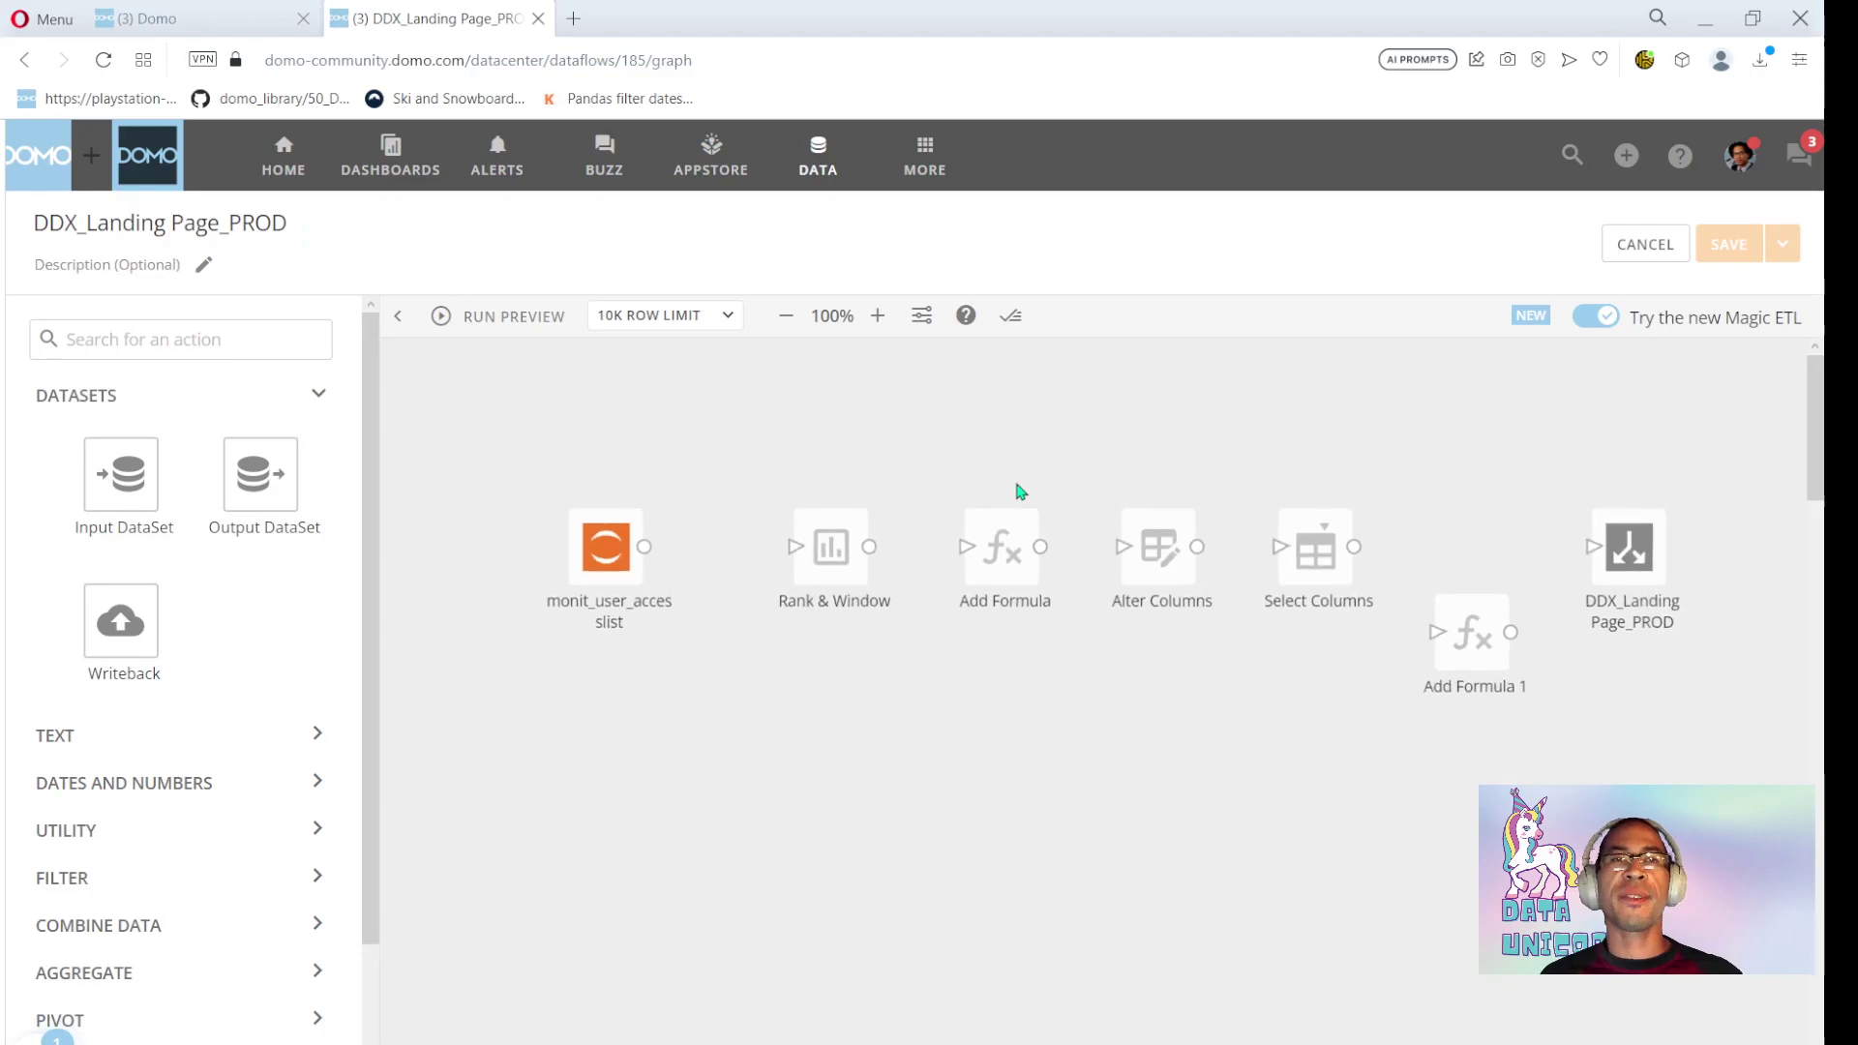
pyautogui.click(1502, 664)
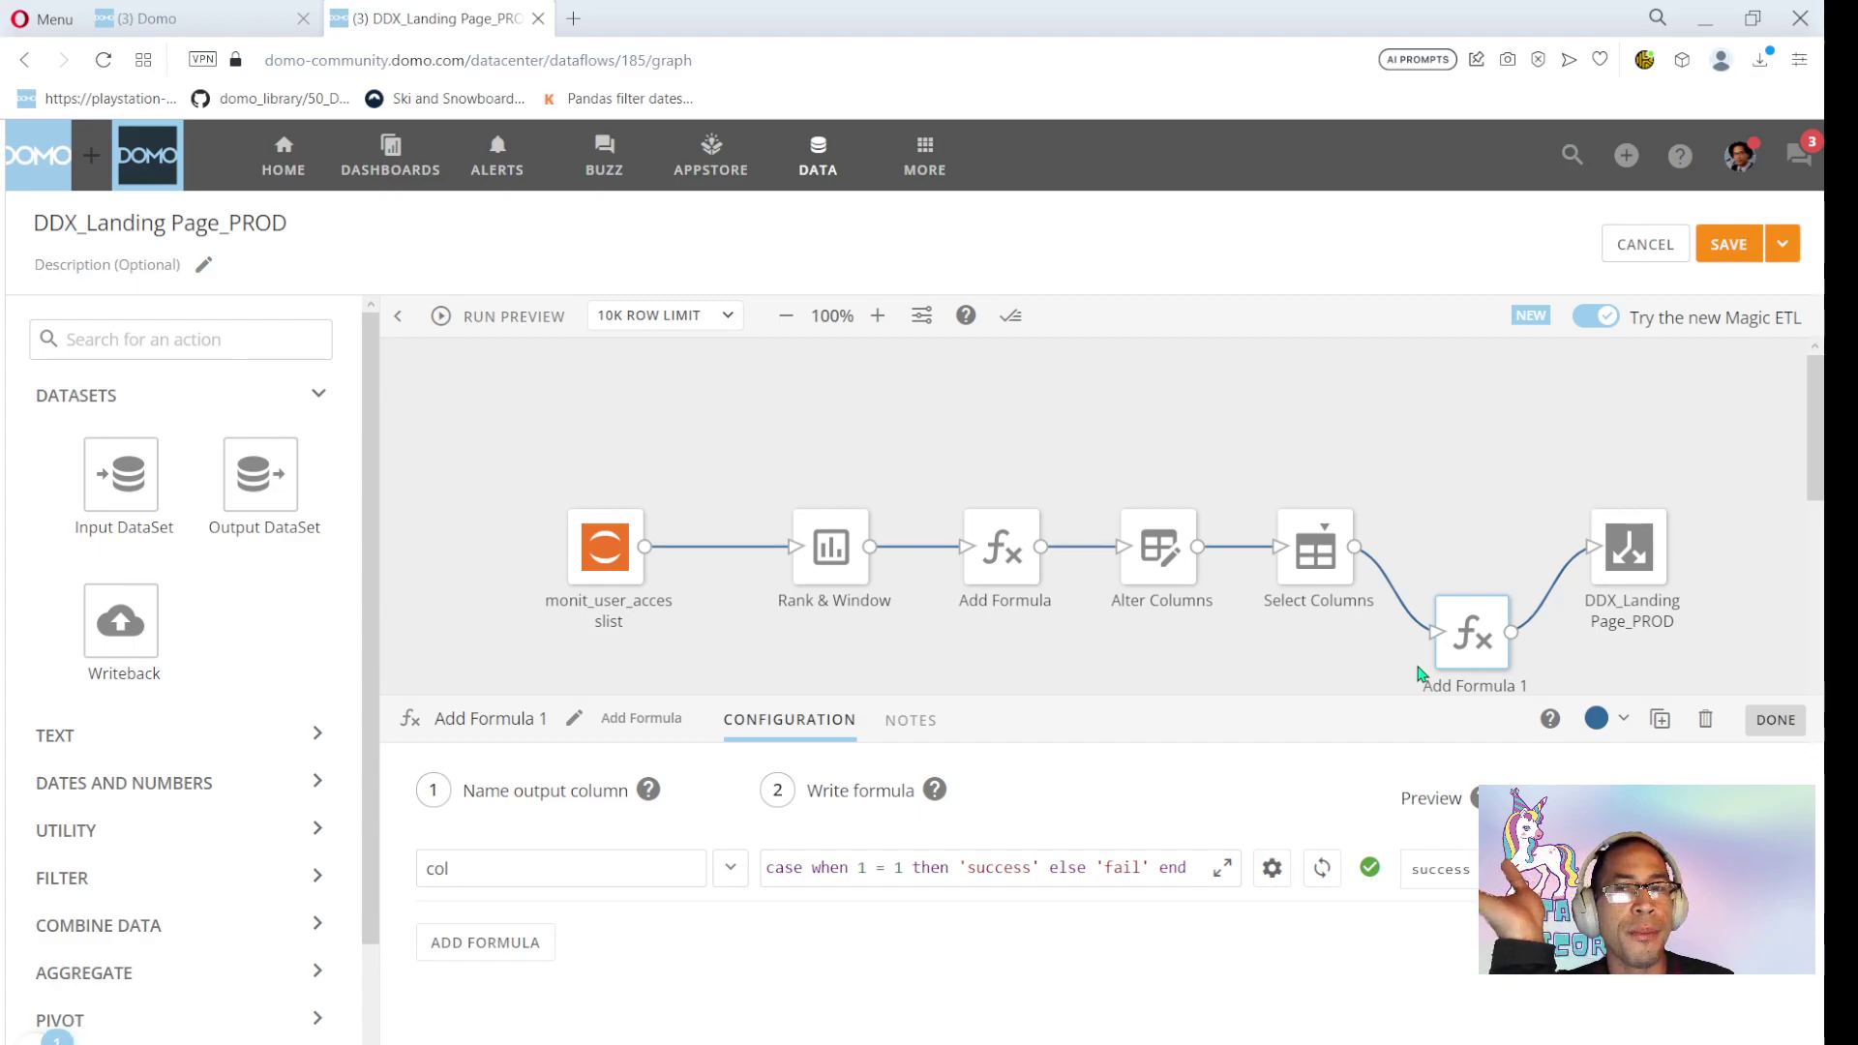
# Return to the Domo browser tab showing the six shared repositories, including TEST_Sandbox_DEV
pyautogui.click(275, 19)
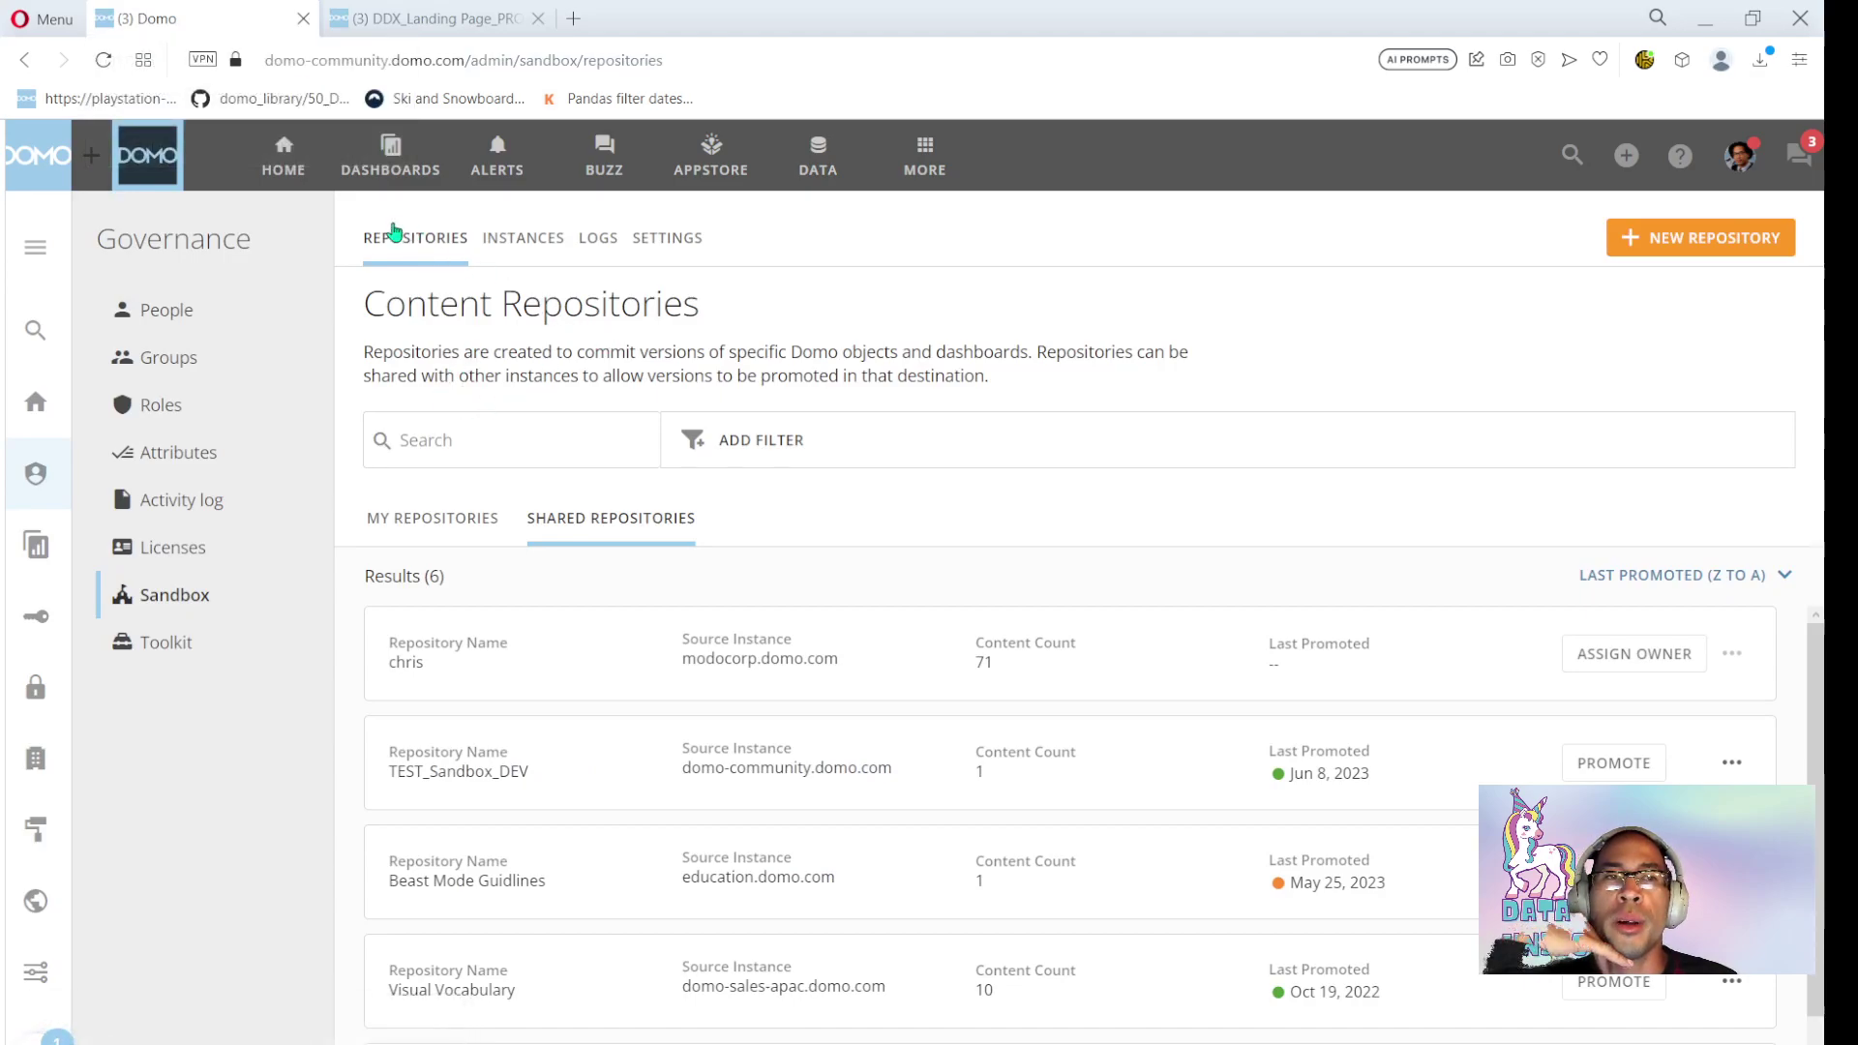